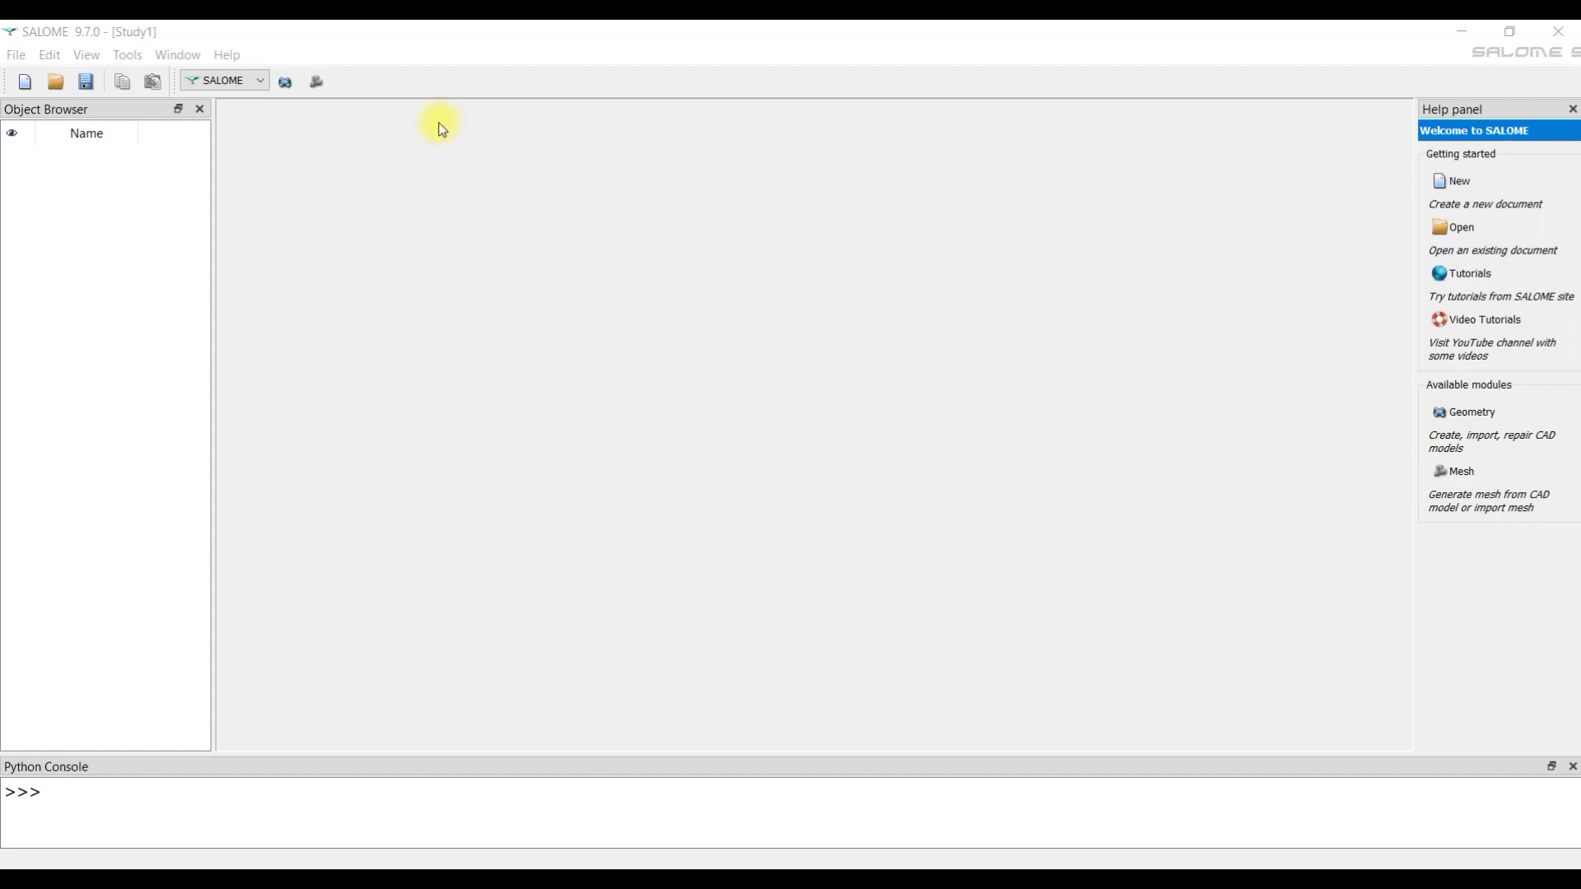
# Activate the Geometry module from the module toolbar.
pyautogui.click(283, 83)
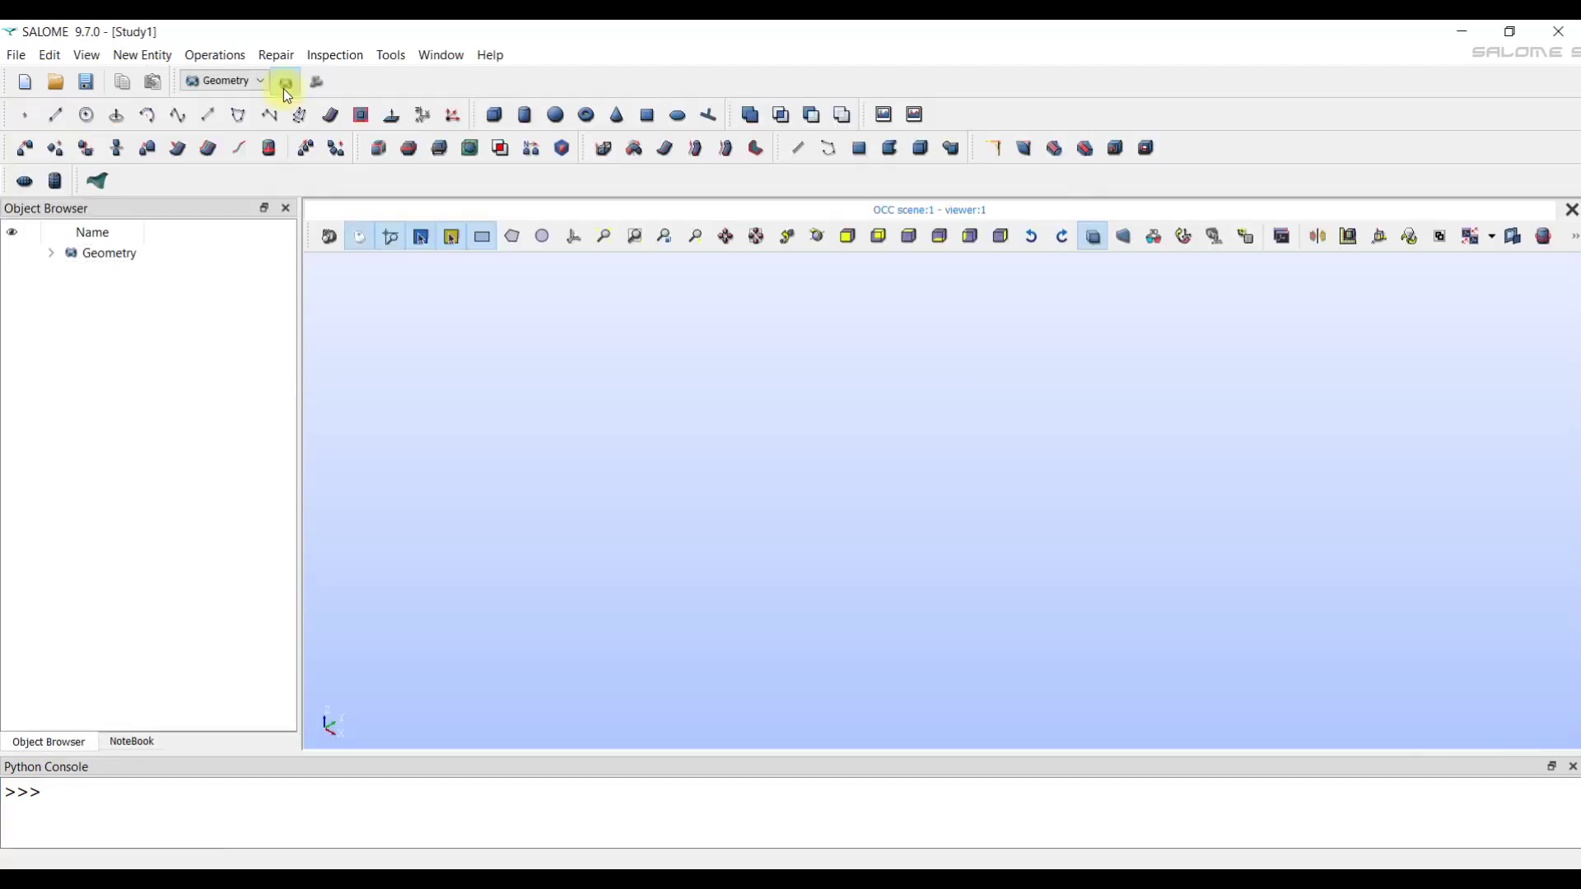
# Import the STEP casing file from the MODEL folder, ignoring millimetre units and declining partition.
pyautogui.click(16, 54)
pyautogui.moveTo(116, 262)
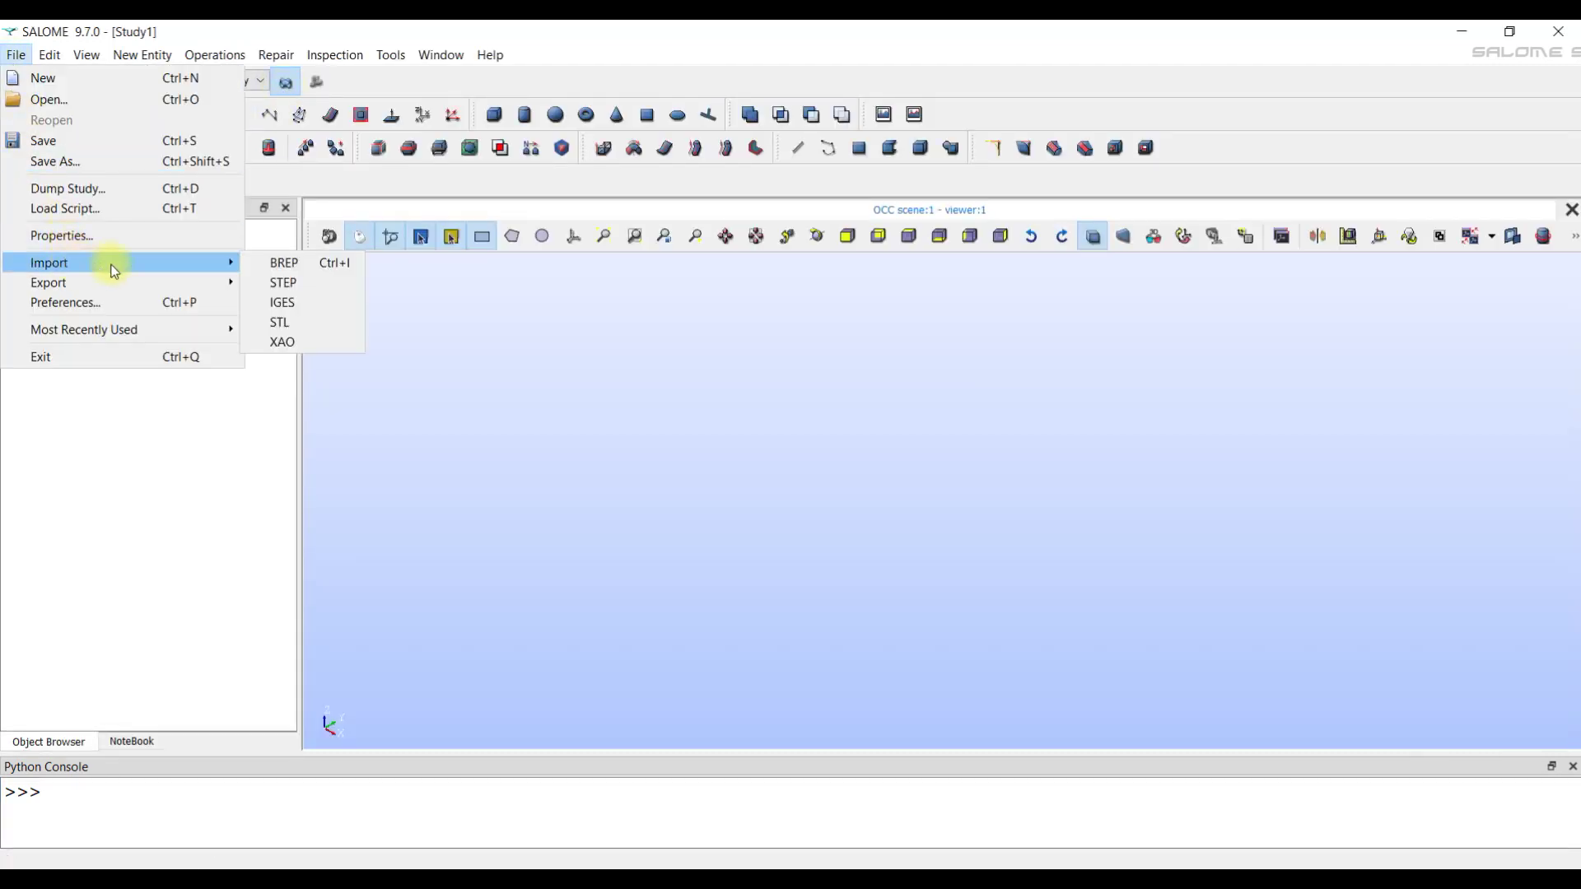
pyautogui.click(283, 285)
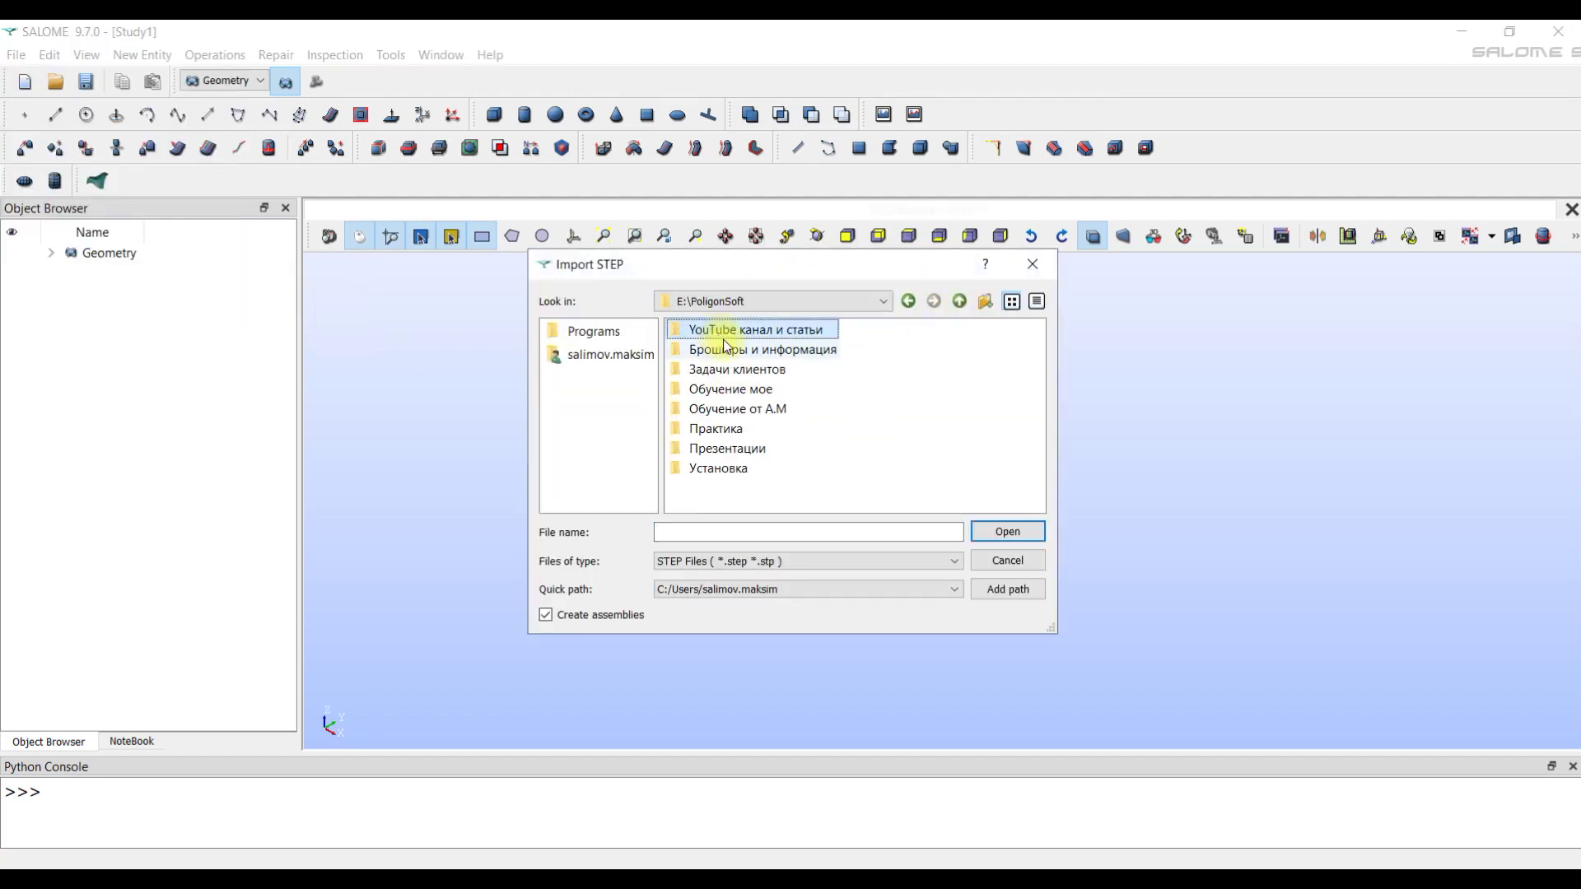
pyautogui.doubleClick(710, 330)
pyautogui.click(708, 330)
pyautogui.click(1006, 531)
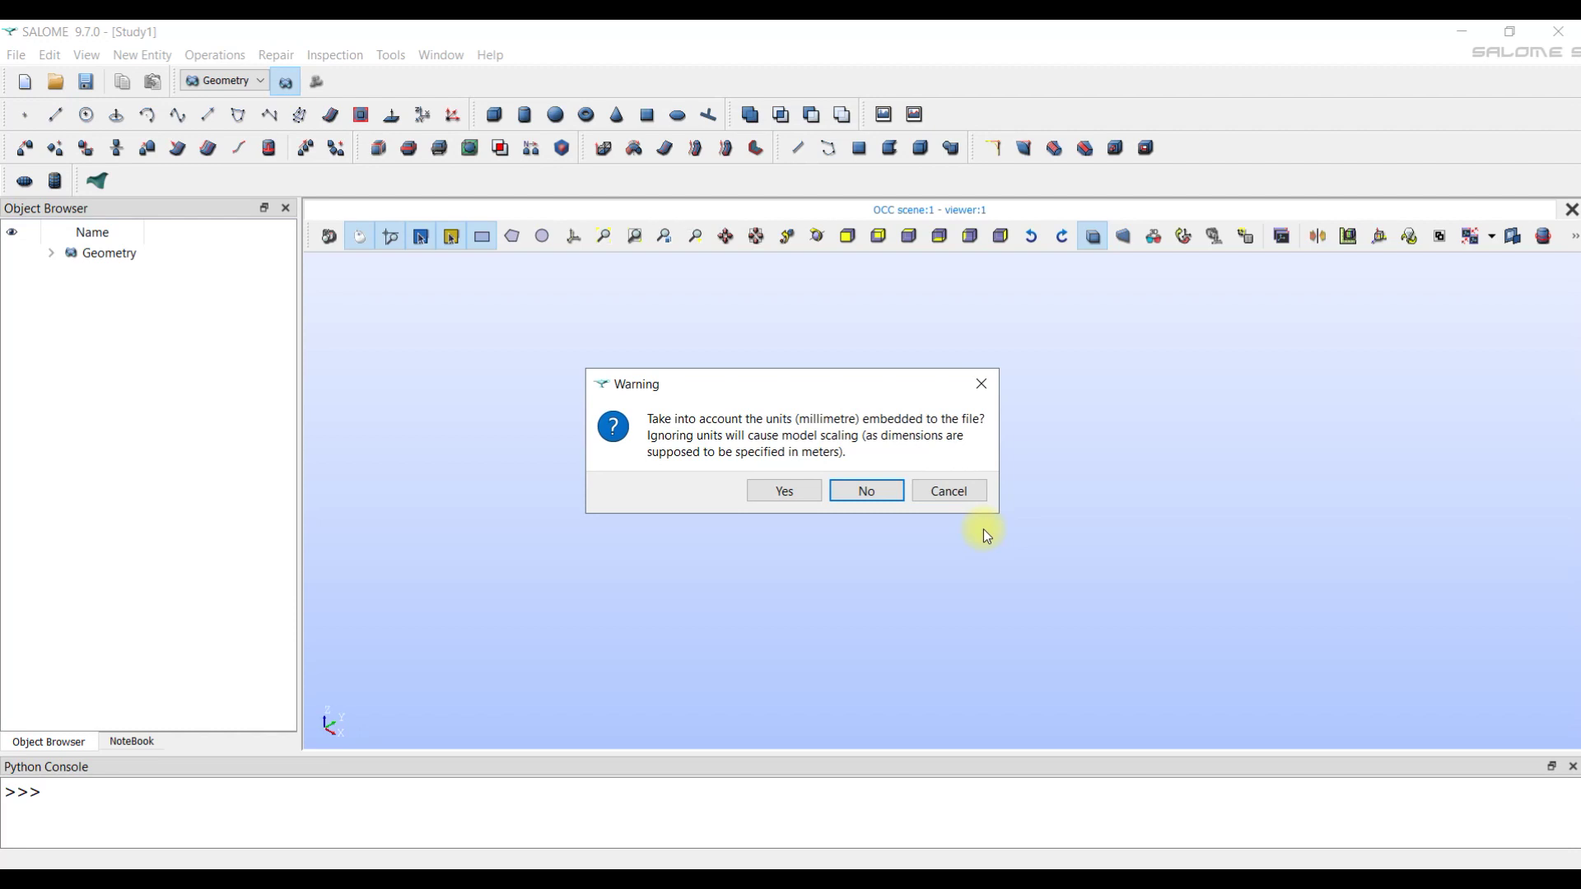
pyautogui.click(1487, 841)
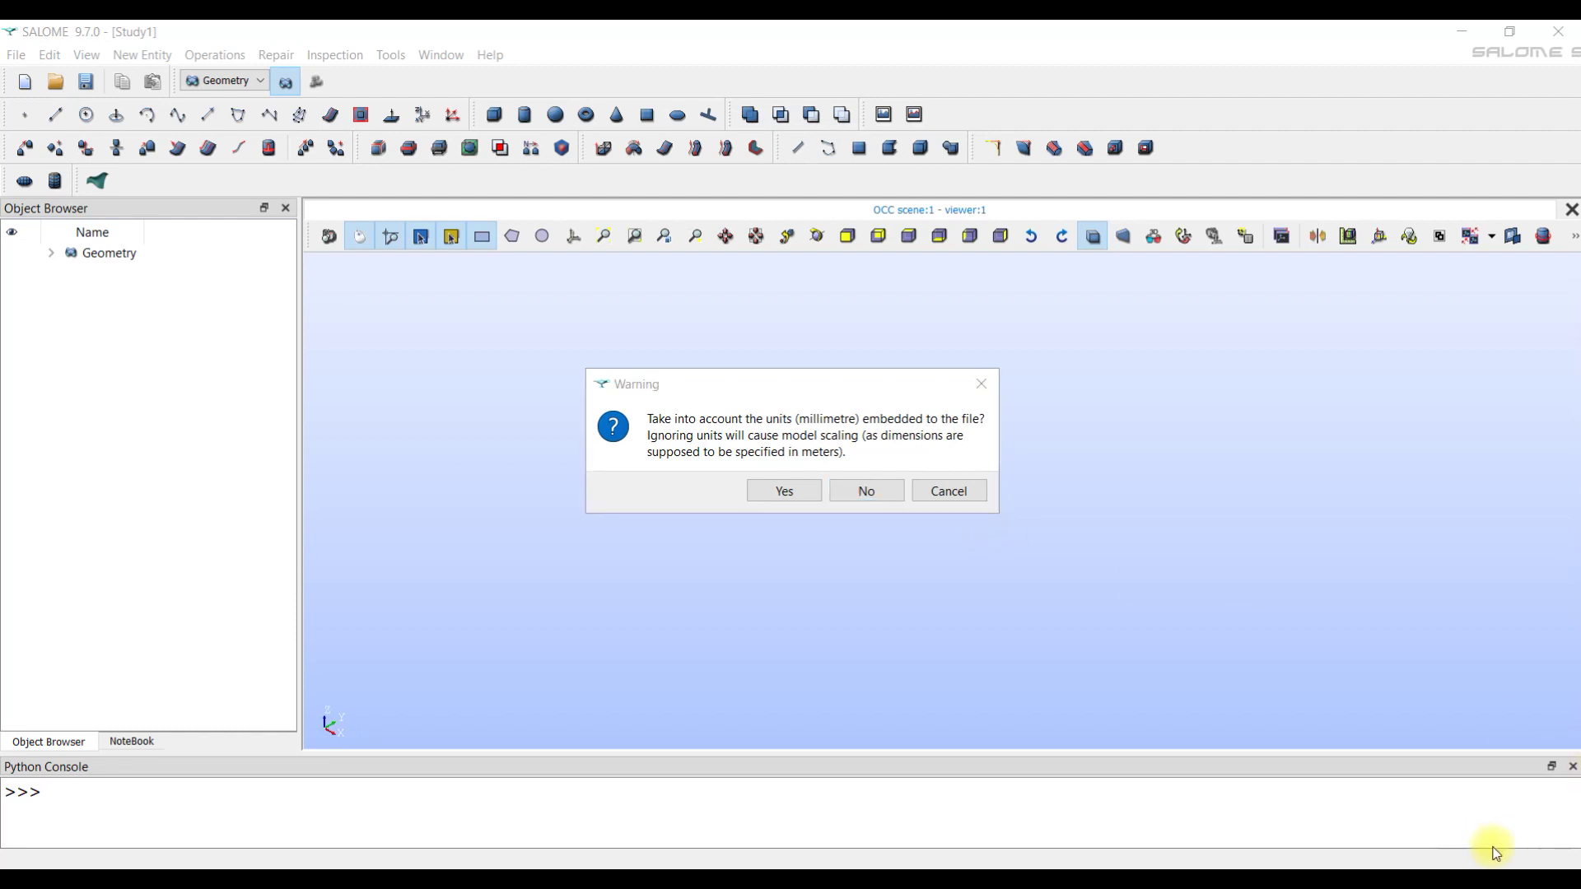
pyautogui.click(871, 497)
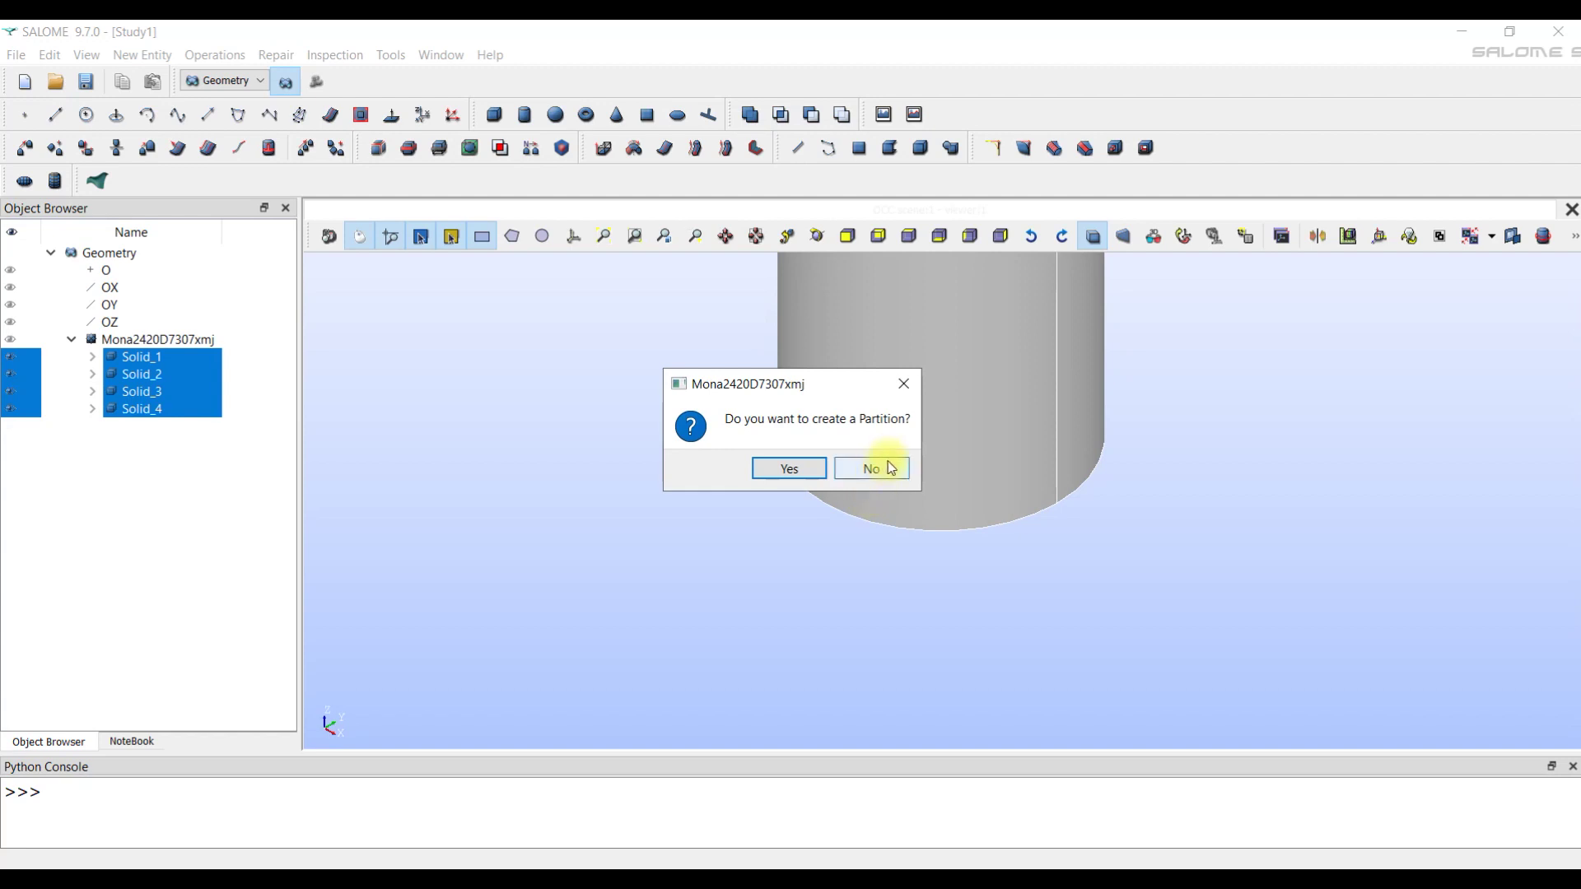
pyautogui.click(891, 468)
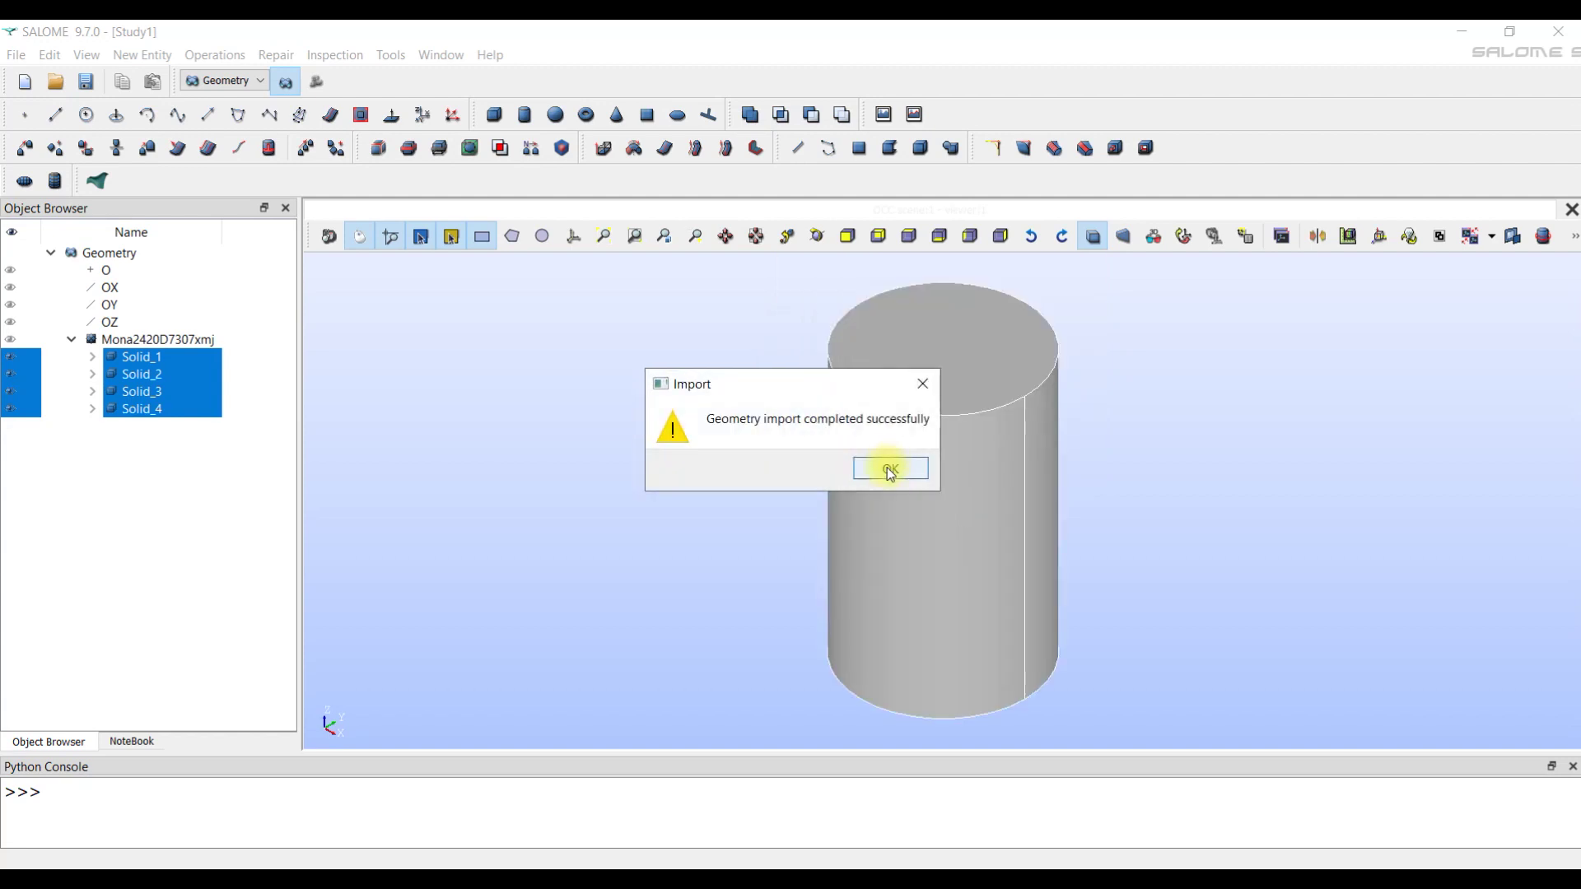
pyautogui.click(891, 469)
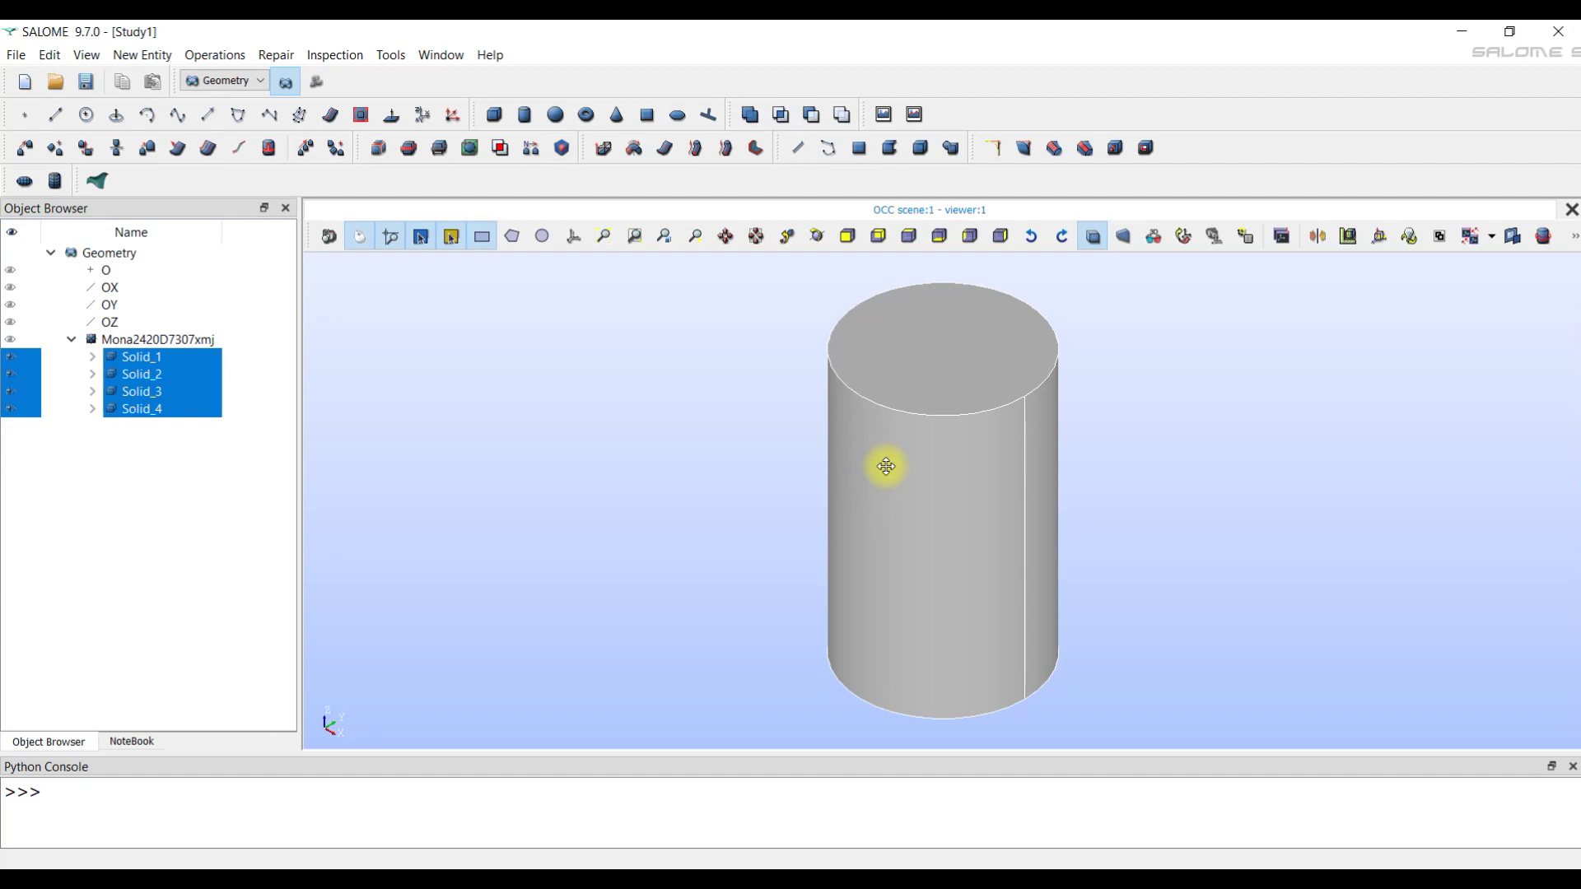
# Hide Solid_1, Solid_2 and Solid_3, orbiting and zooming onto the blade part.
pyautogui.click(12, 357)
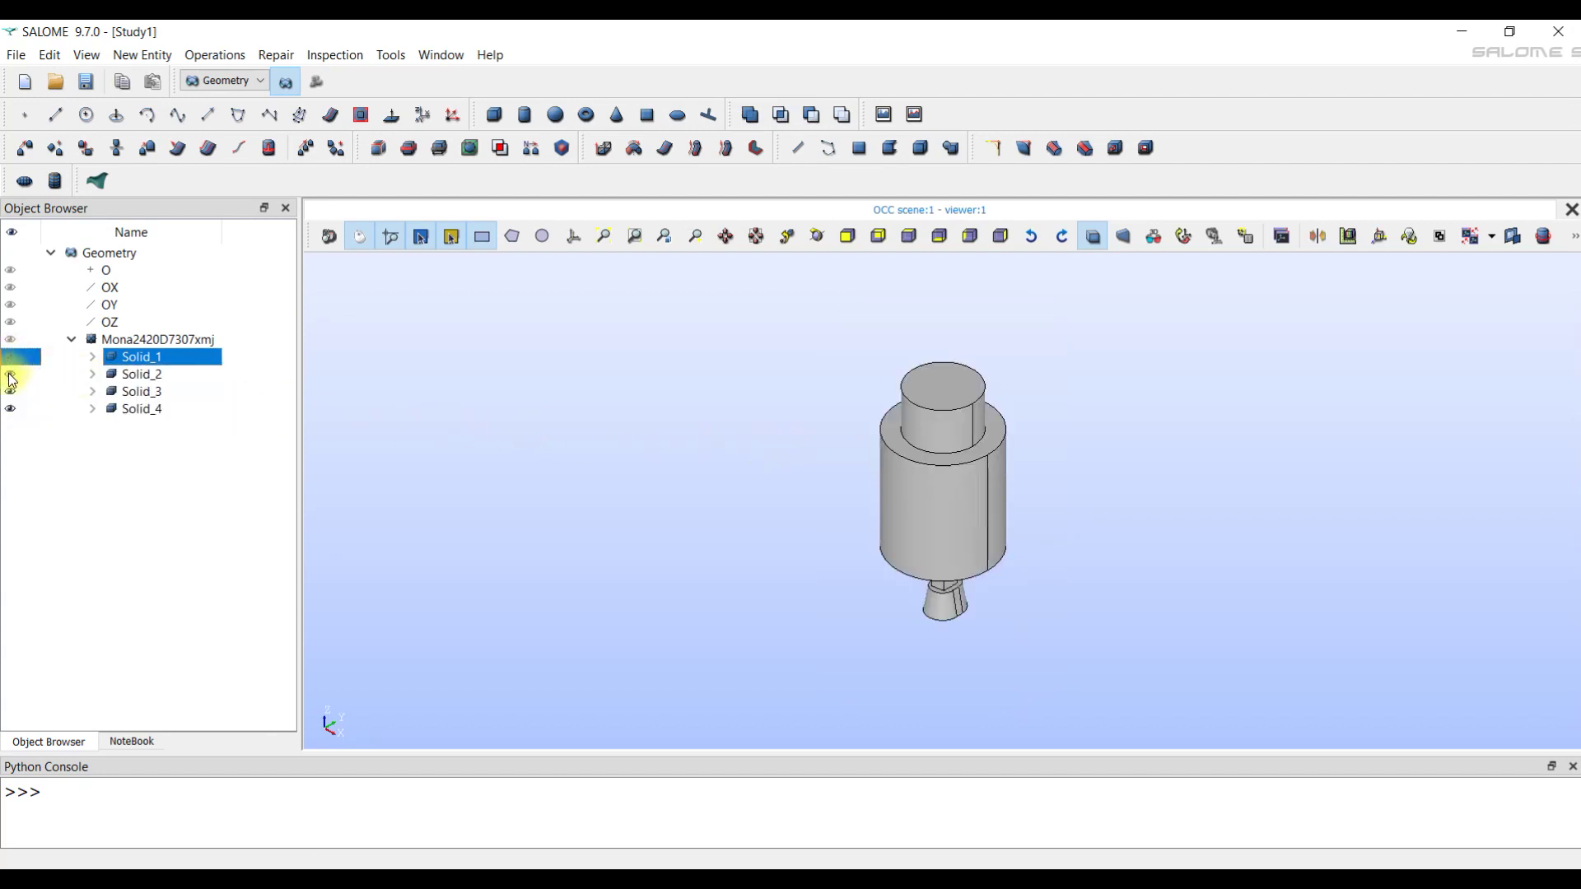
pyautogui.click(10, 374)
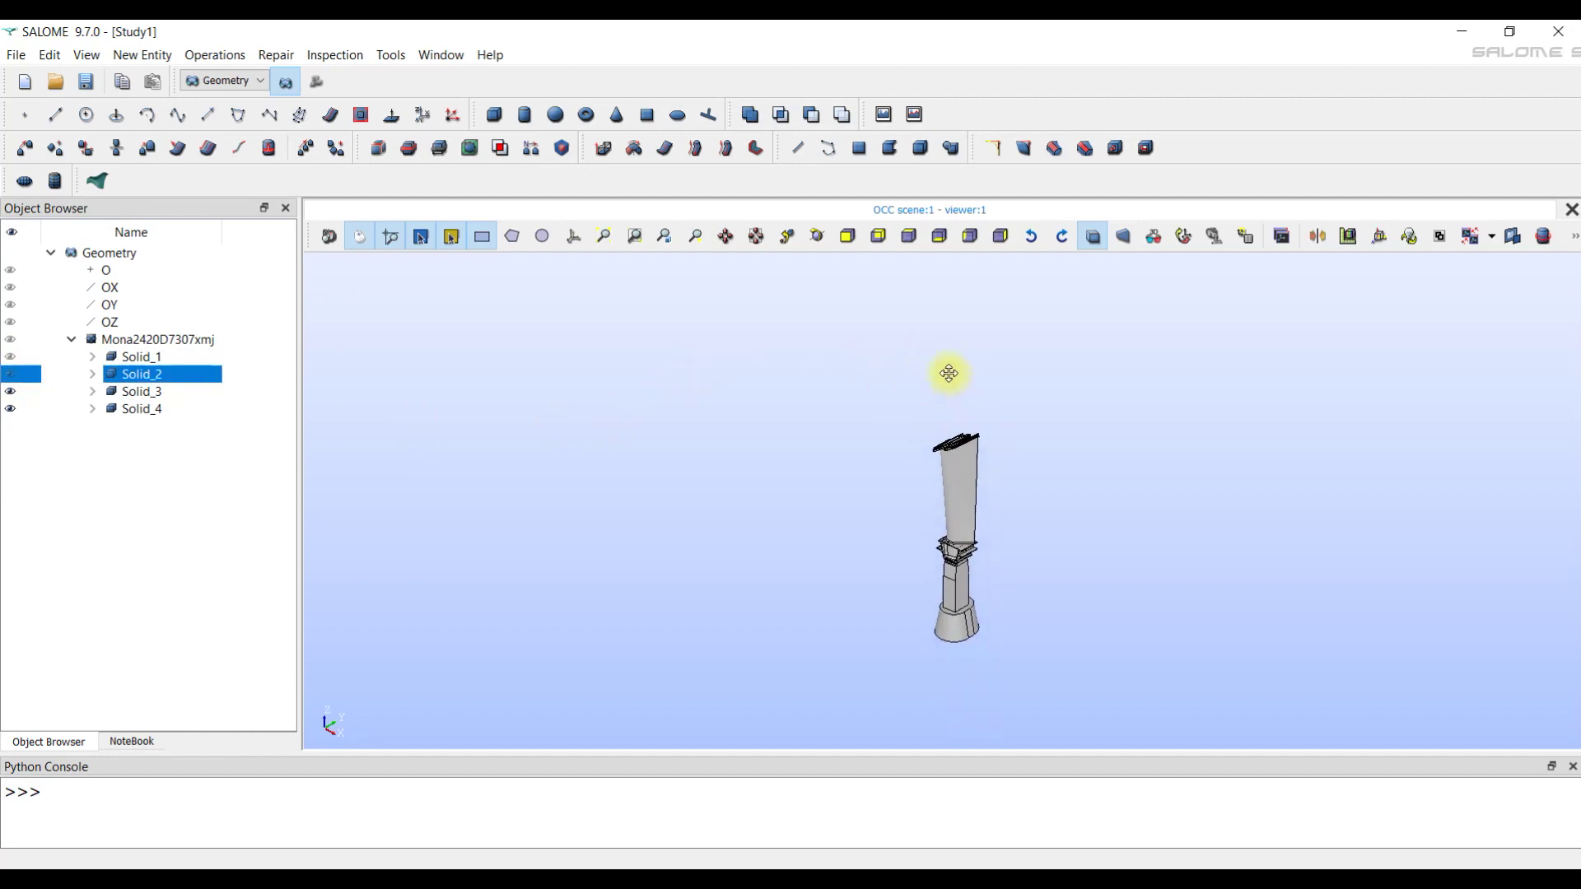
pyautogui.keyDown('ctrl'); pyautogui.moveTo(946, 370); pyautogui.dragTo(999, 757, button='right'); pyautogui.keyUp('ctrl')
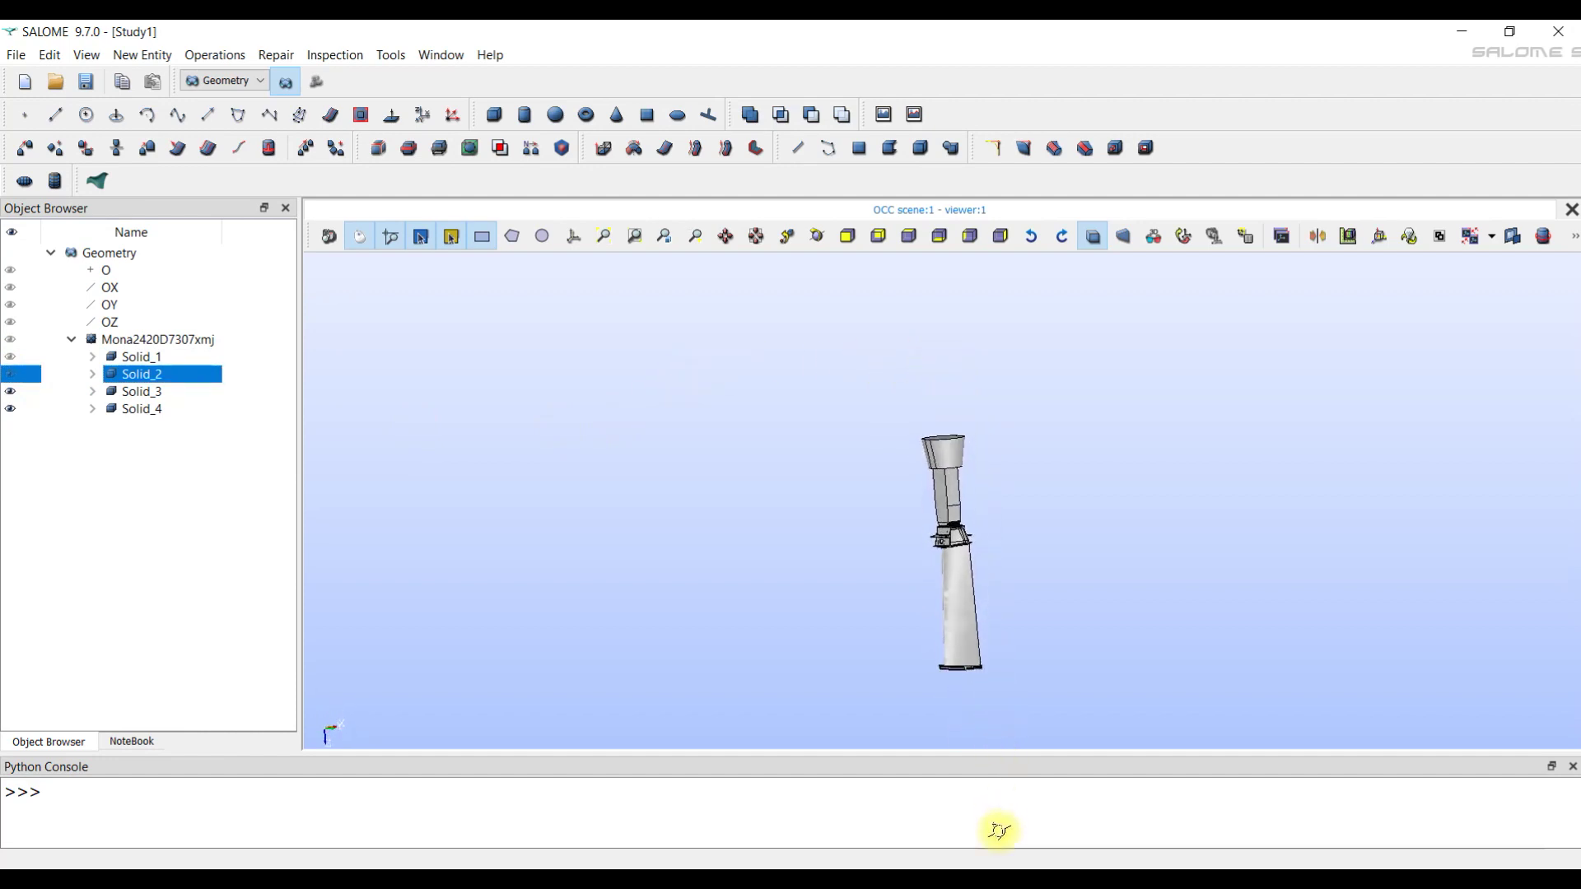
pyautogui.keyDown('ctrl'); pyautogui.moveTo(960, 646); pyautogui.dragTo(973, 703); pyautogui.keyUp('ctrl')
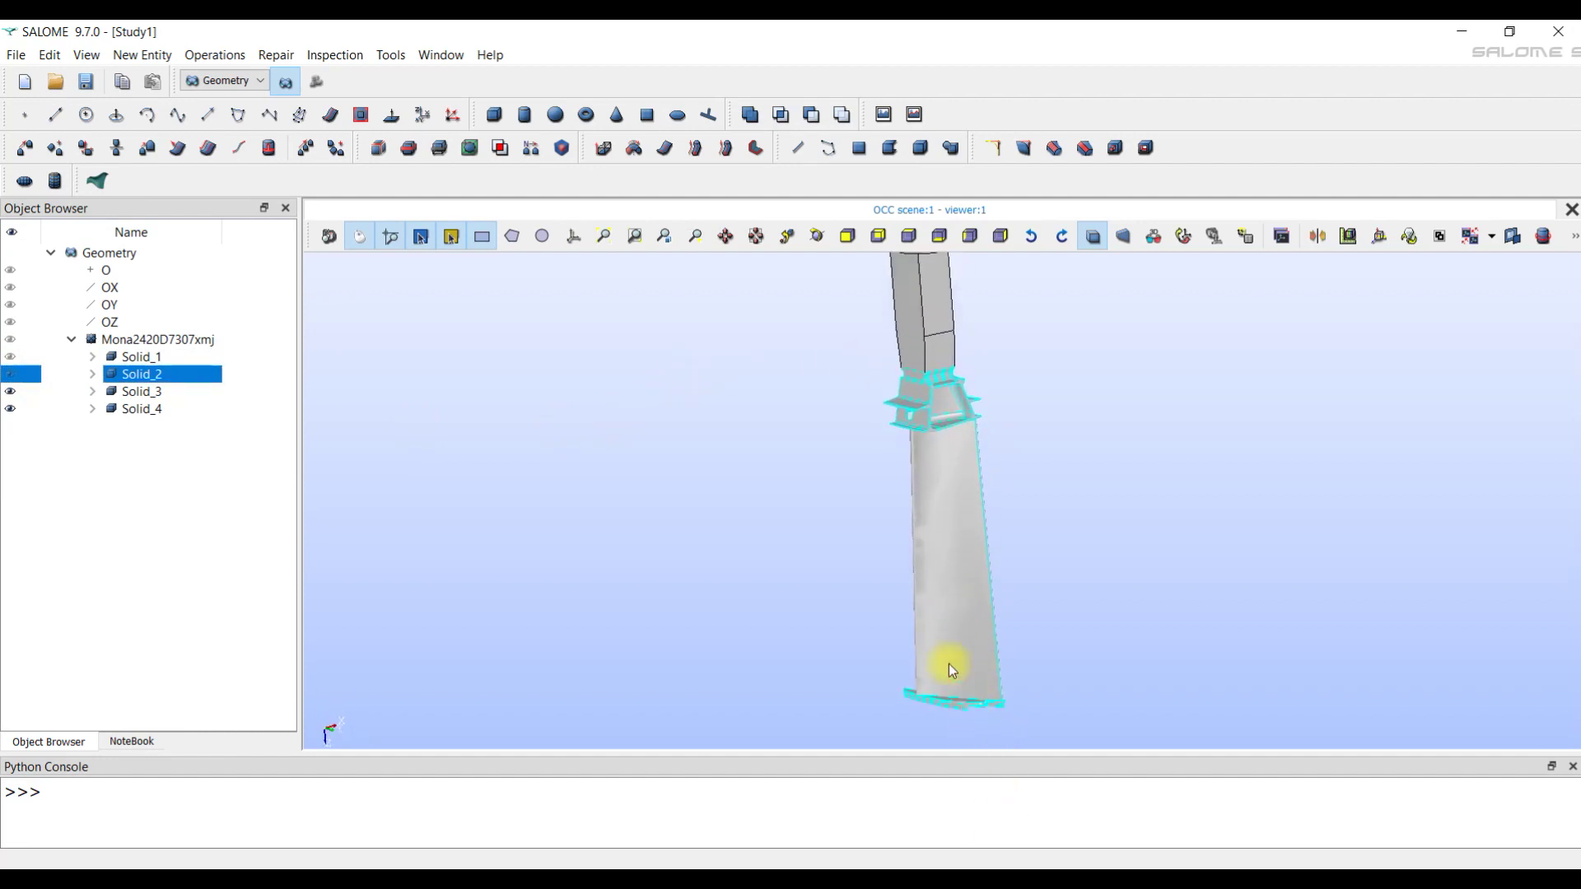
pyautogui.click(11, 393)
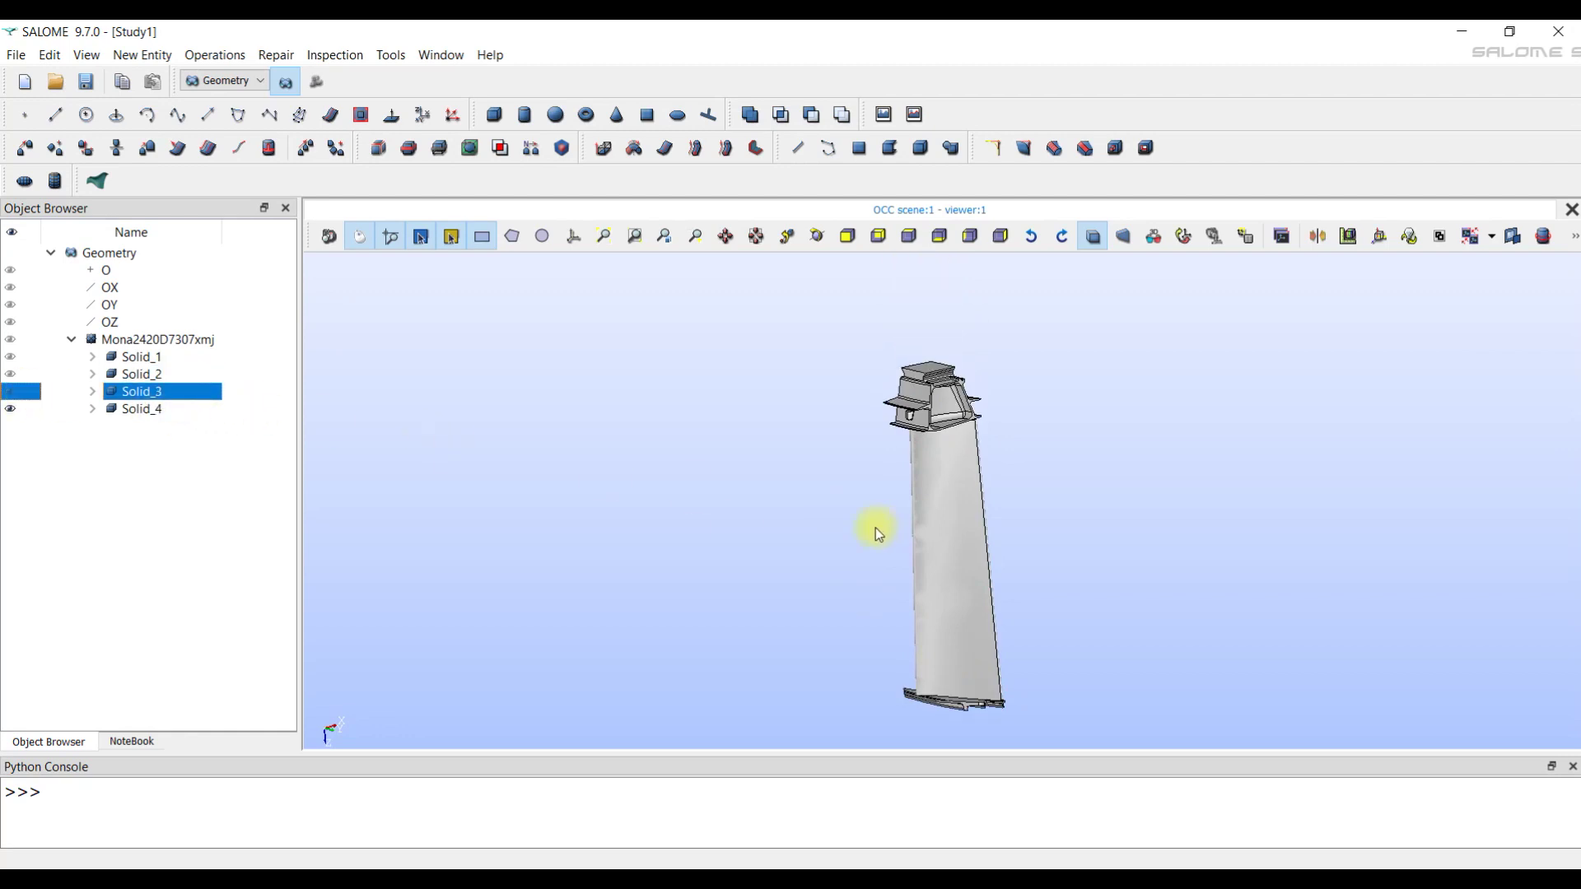
pyautogui.moveTo(862, 527)
pyautogui.keyDown('ctrl'); pyautogui.mouseDown(button='right')
pyautogui.moveTo(1049, 505)
pyautogui.moveTo(885, 509)
pyautogui.mouseUp(button='right'); pyautogui.keyUp('ctrl')
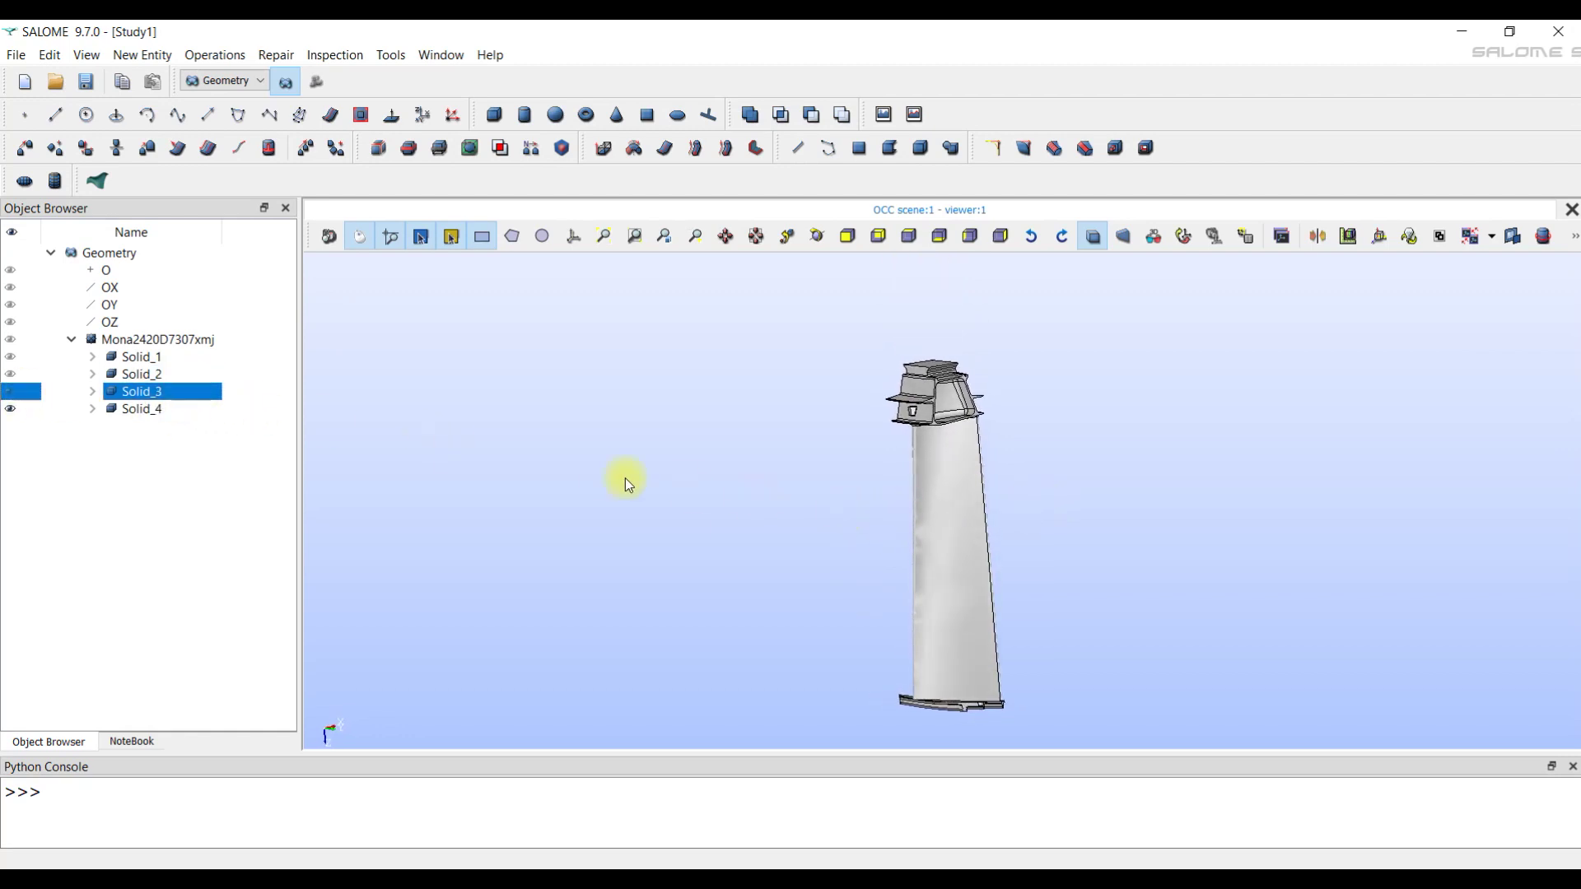
# Show Solid_3 and Solid_2 again to look into the cylinder, then re-hide Solid_2.
pyautogui.click(11, 392)
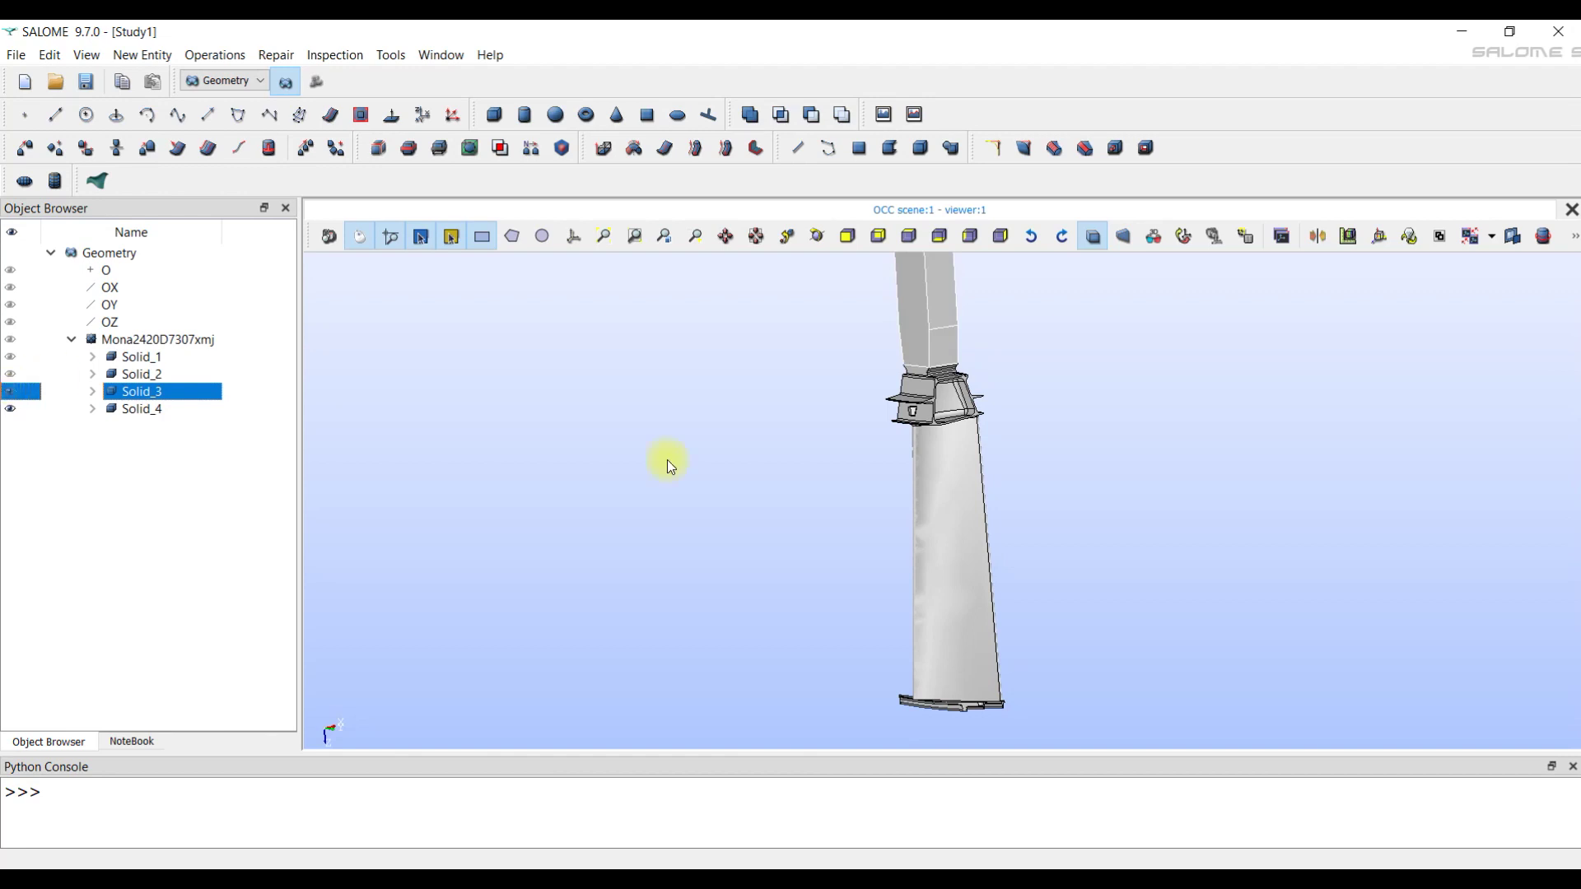
pyautogui.scroll(-3, 911, 459)
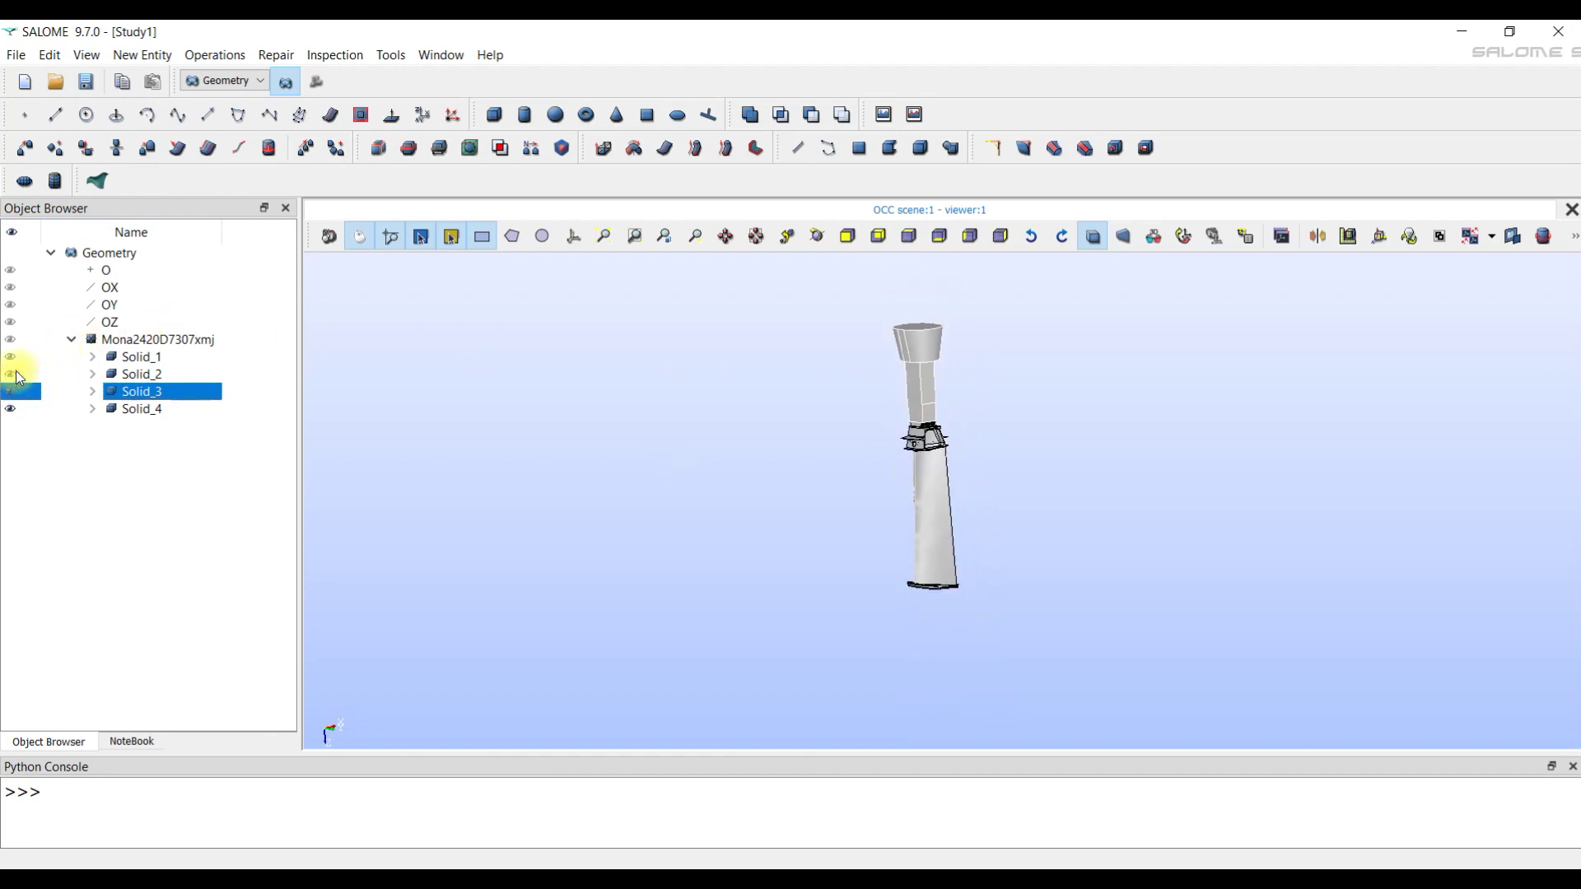
pyautogui.click(11, 374)
pyautogui.keyDown('ctrl'); pyautogui.moveTo(830, 441); pyautogui.dragTo(947, 498, button='right'); pyautogui.keyUp('ctrl')
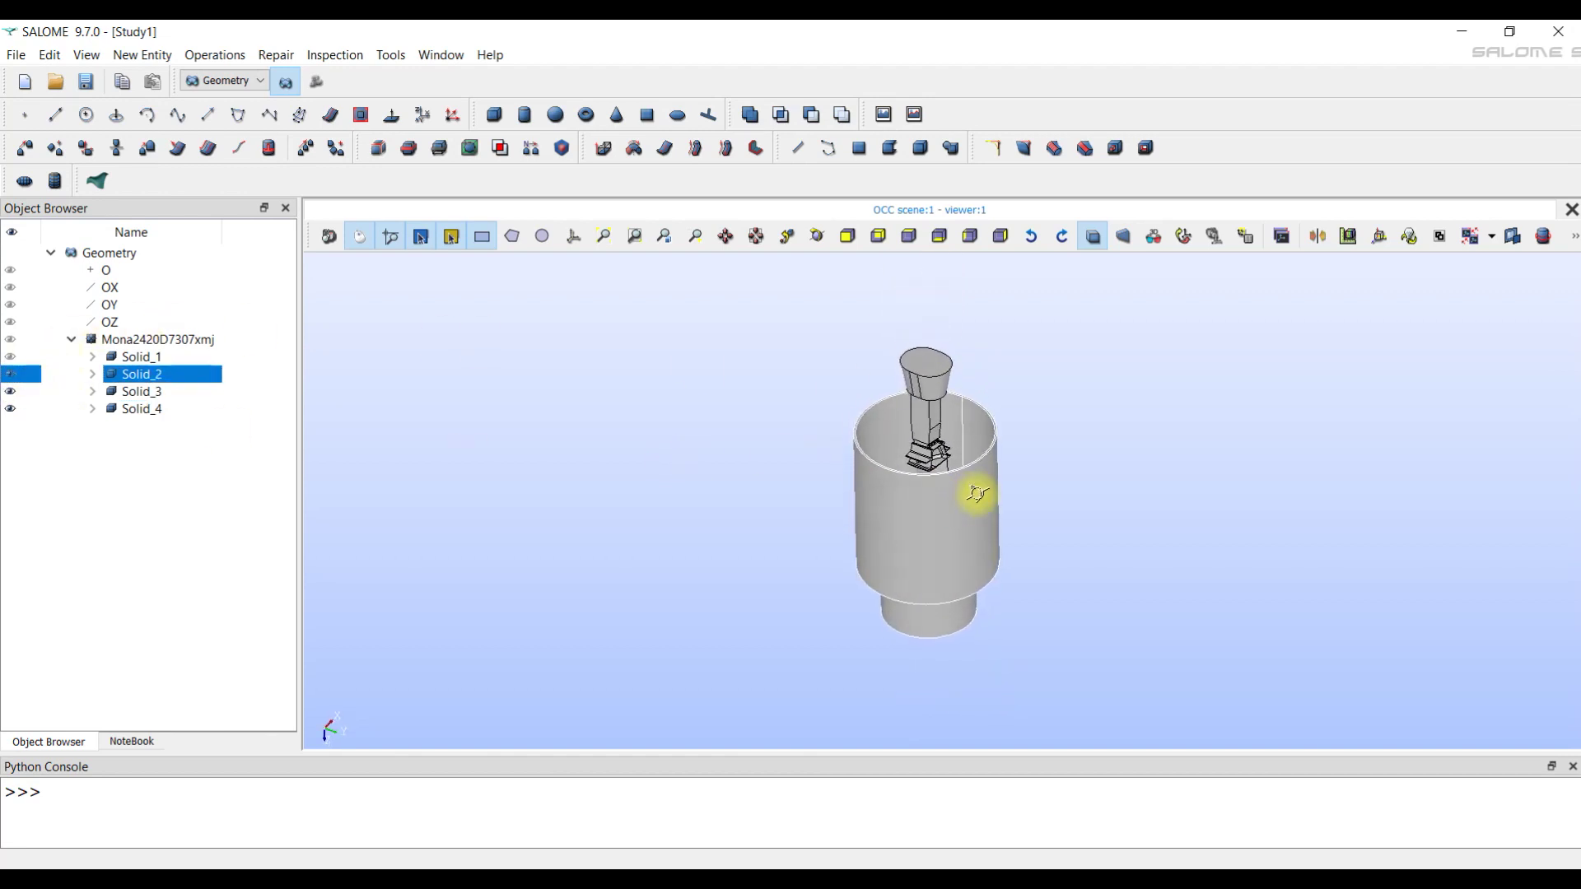
pyautogui.click(11, 374)
# Select all four solids, Solid_1 through Solid_4.
pyautogui.click(740, 460)
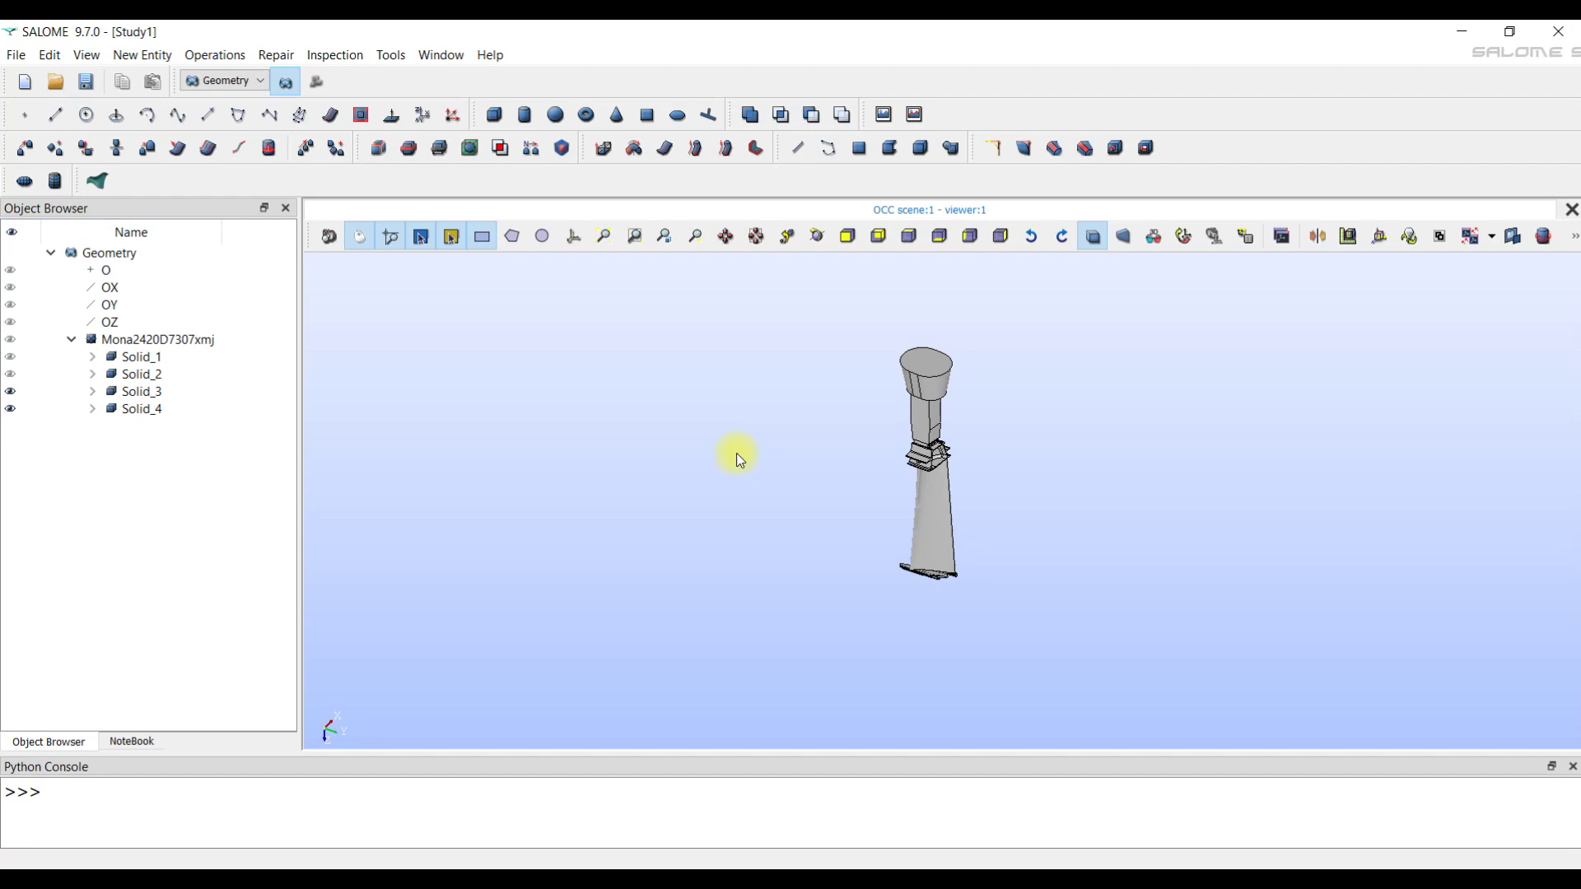
pyautogui.click(153, 359)
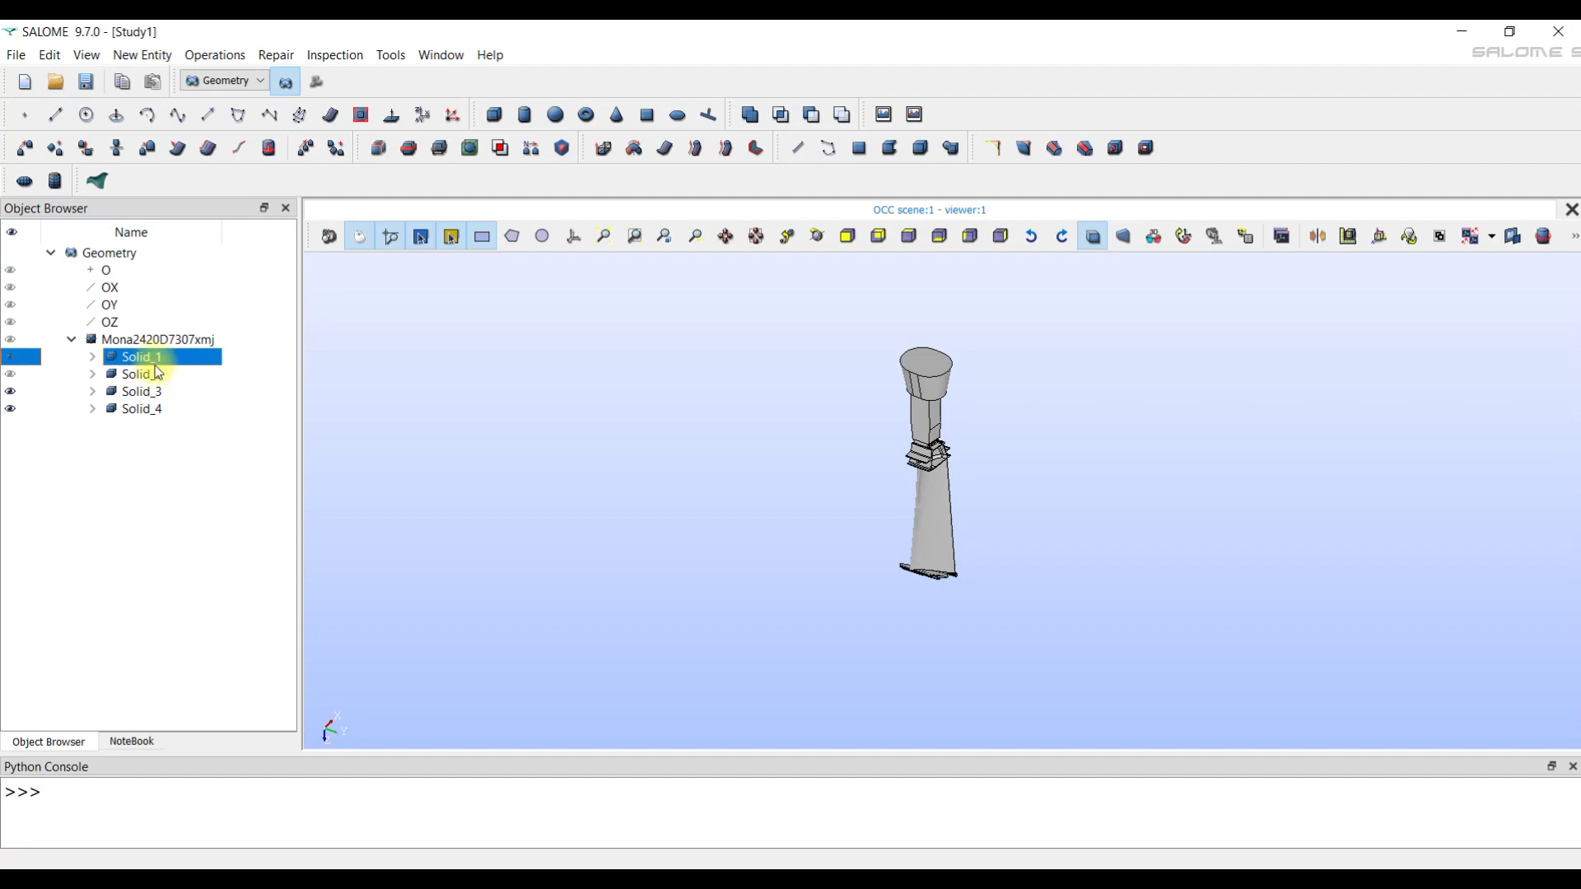
pyautogui.keyDown('shift'); pyautogui.click(160, 412); pyautogui.keyUp('shift')
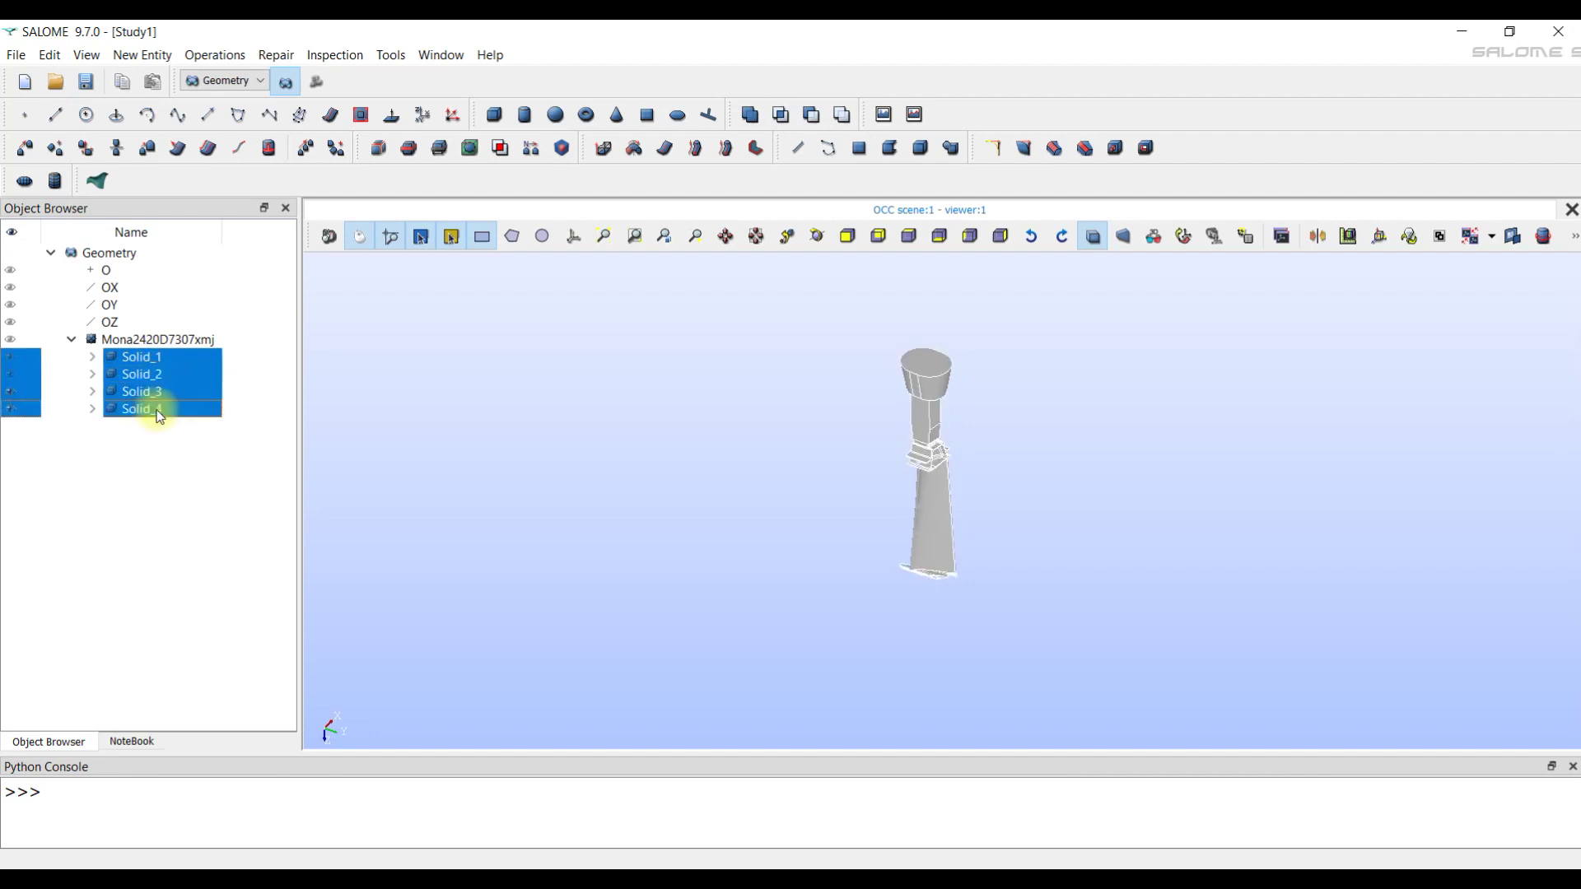
# Create Partition_1 from the four selected solids.
pyautogui.click(410, 148)
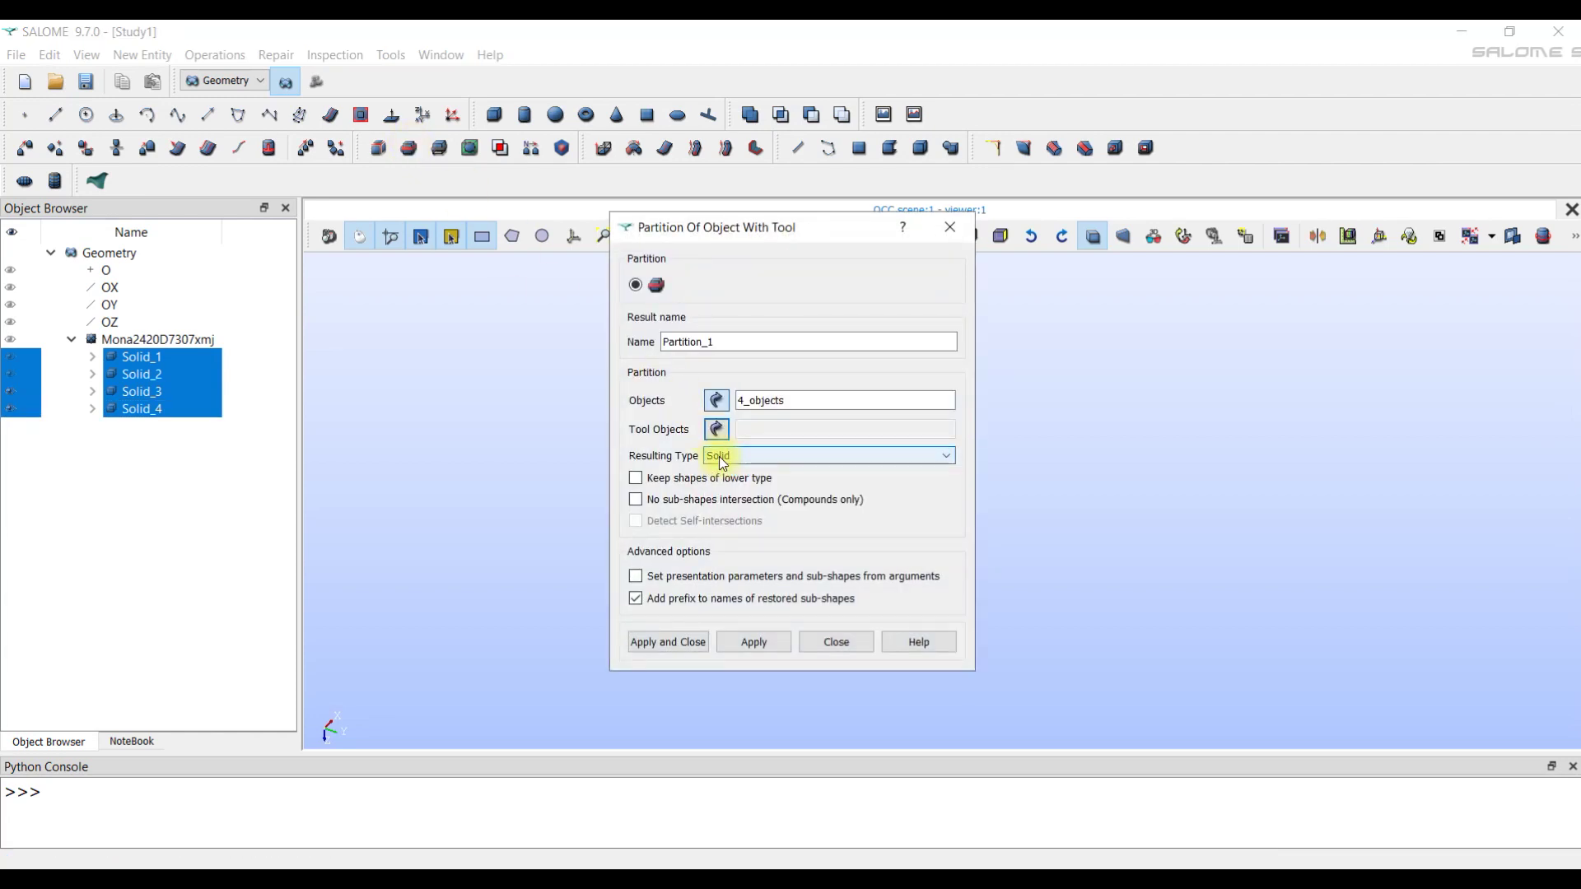
pyautogui.click(663, 639)
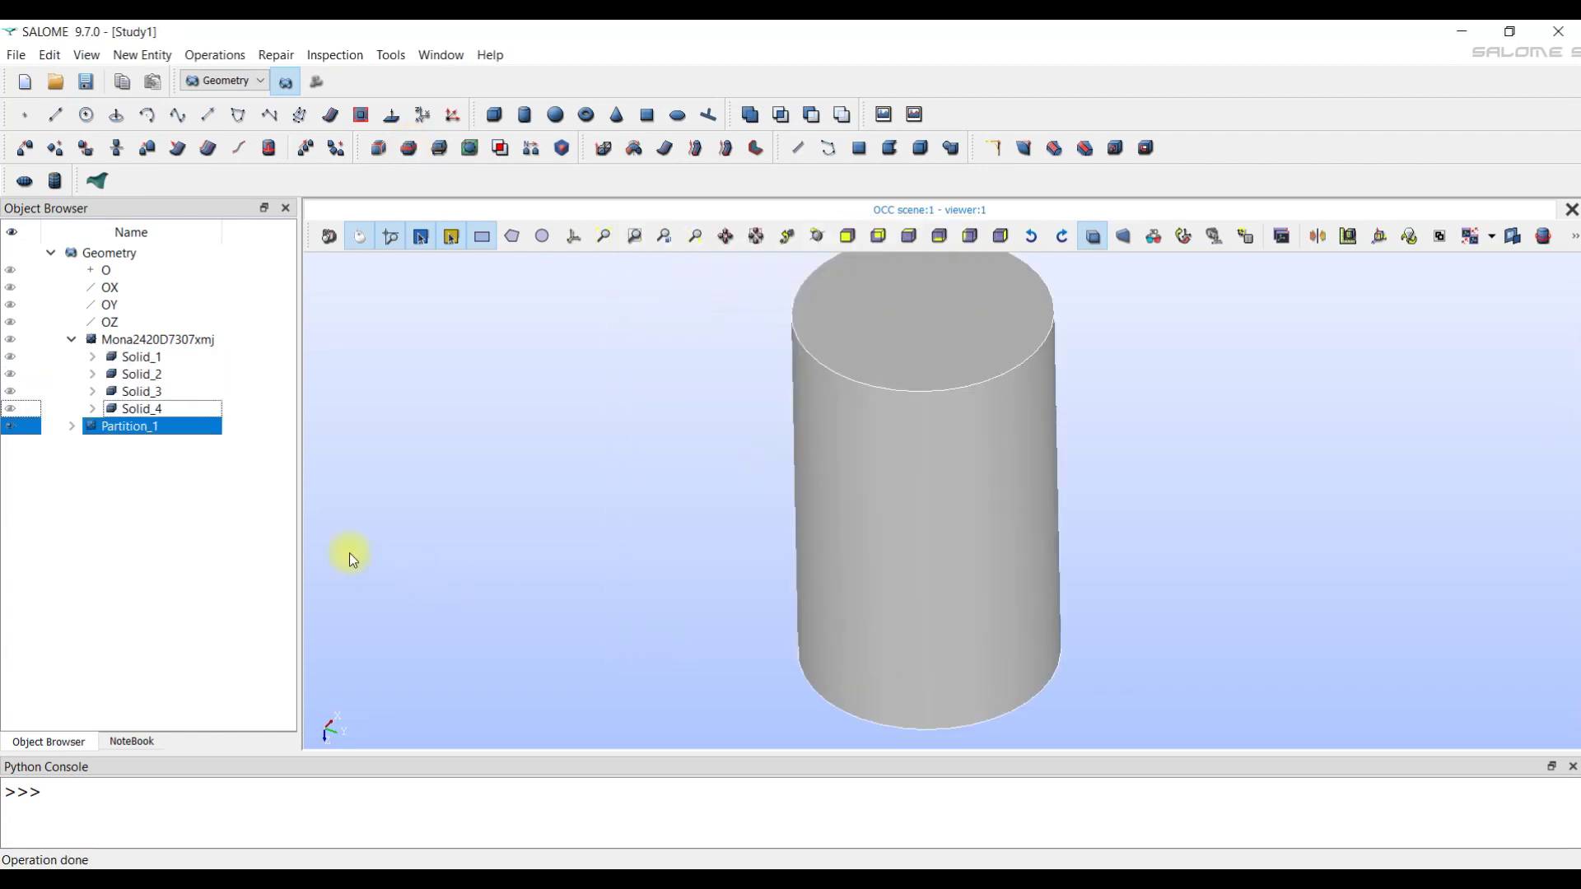
pyautogui.click(72, 426)
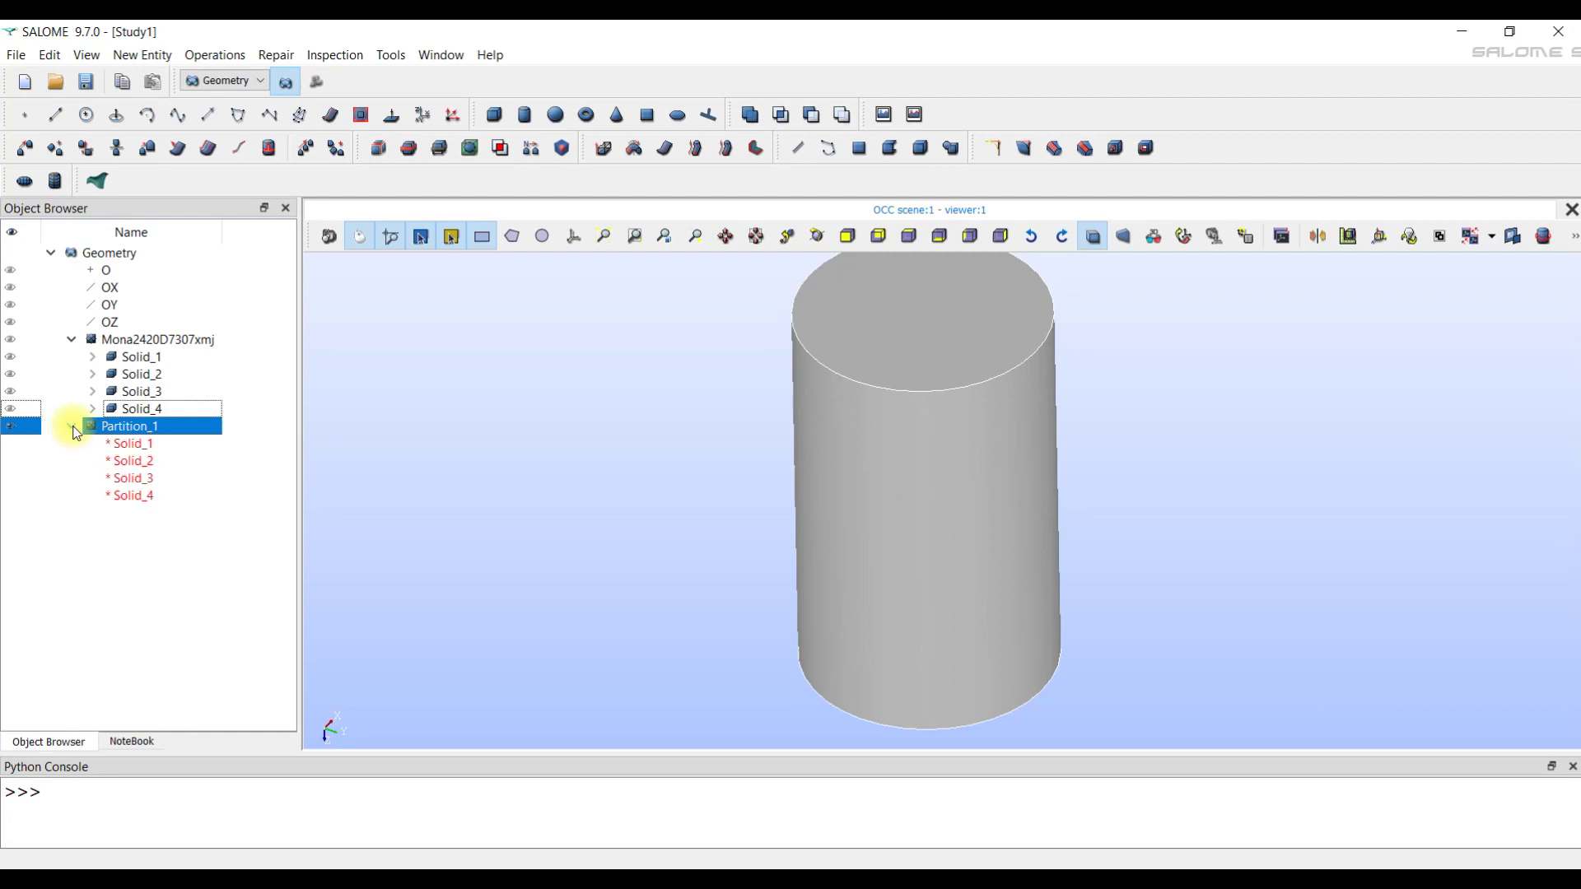
# Explode Partition_1 into its solids as Solid_5 to Solid_8.
pyautogui.click(375, 156)
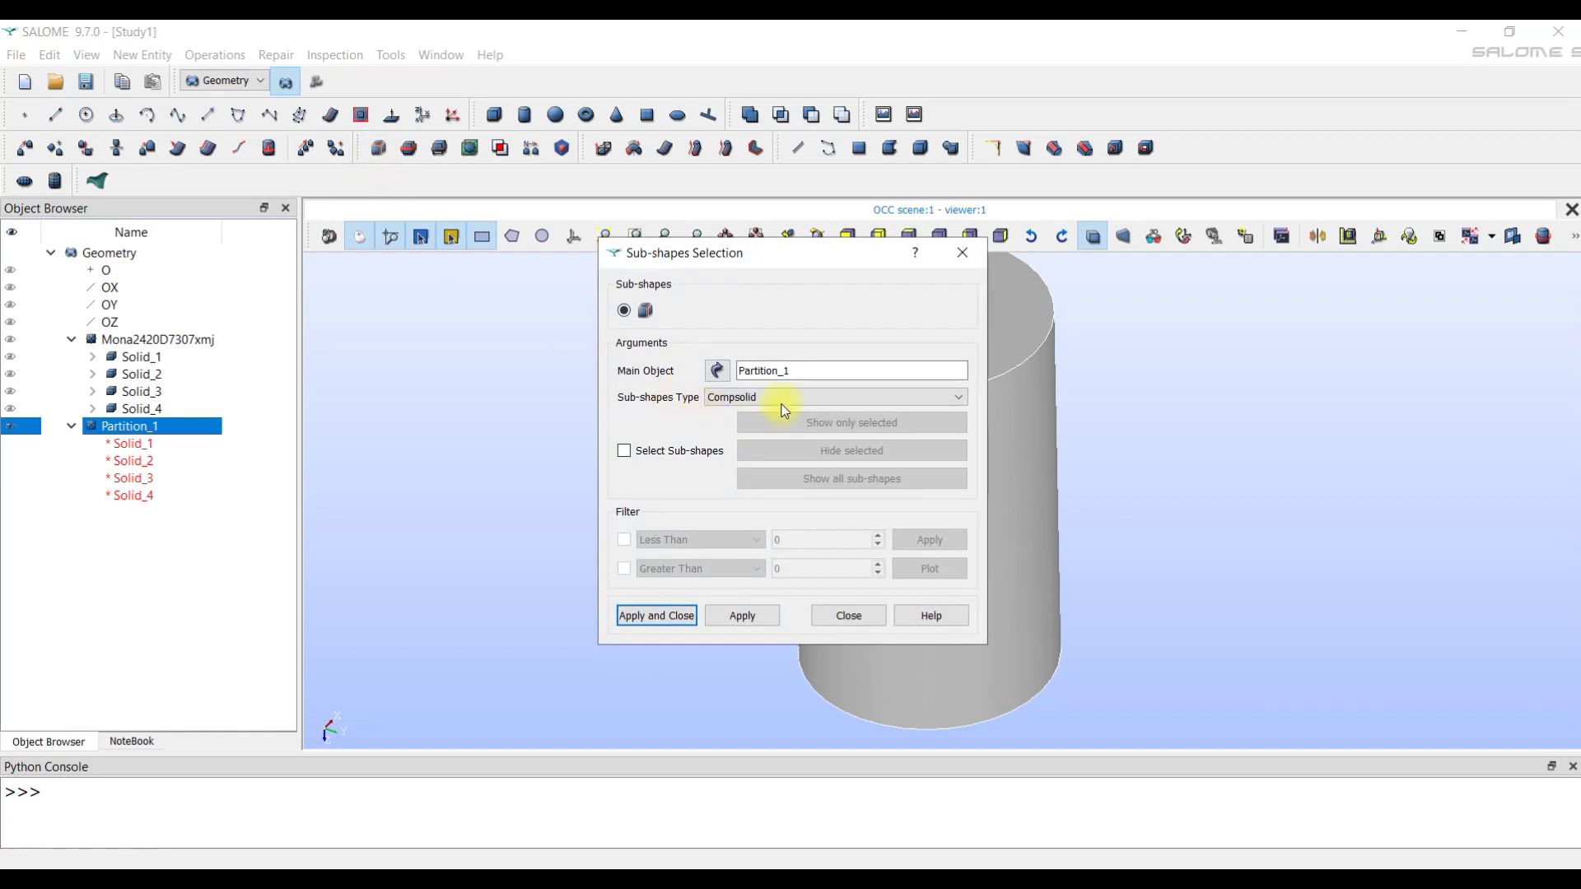
pyautogui.click(779, 398)
pyautogui.click(736, 427)
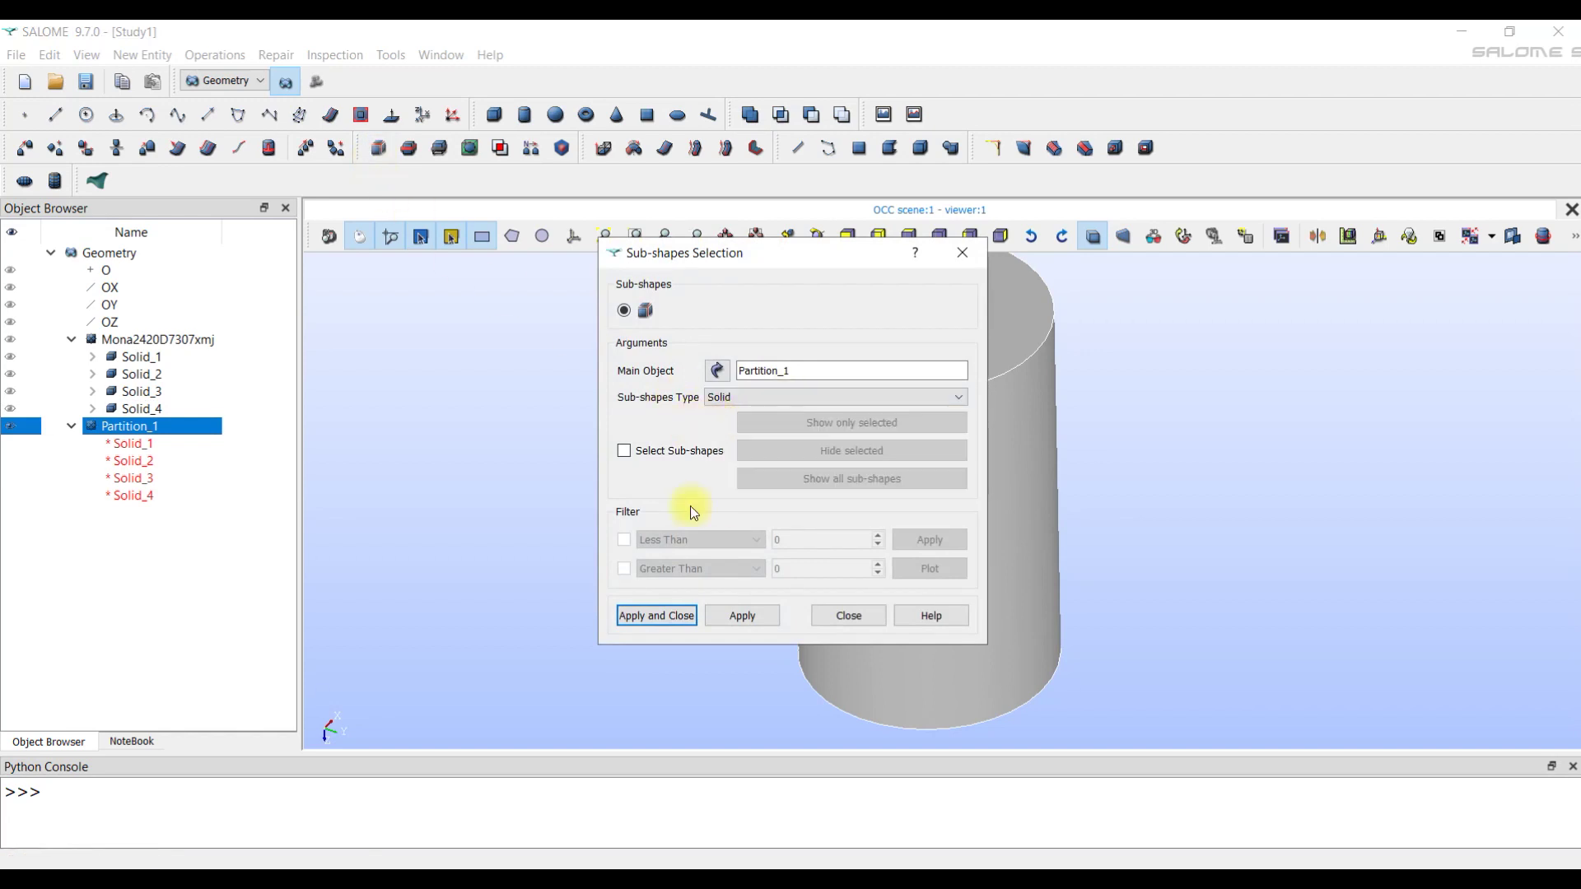
pyautogui.click(667, 617)
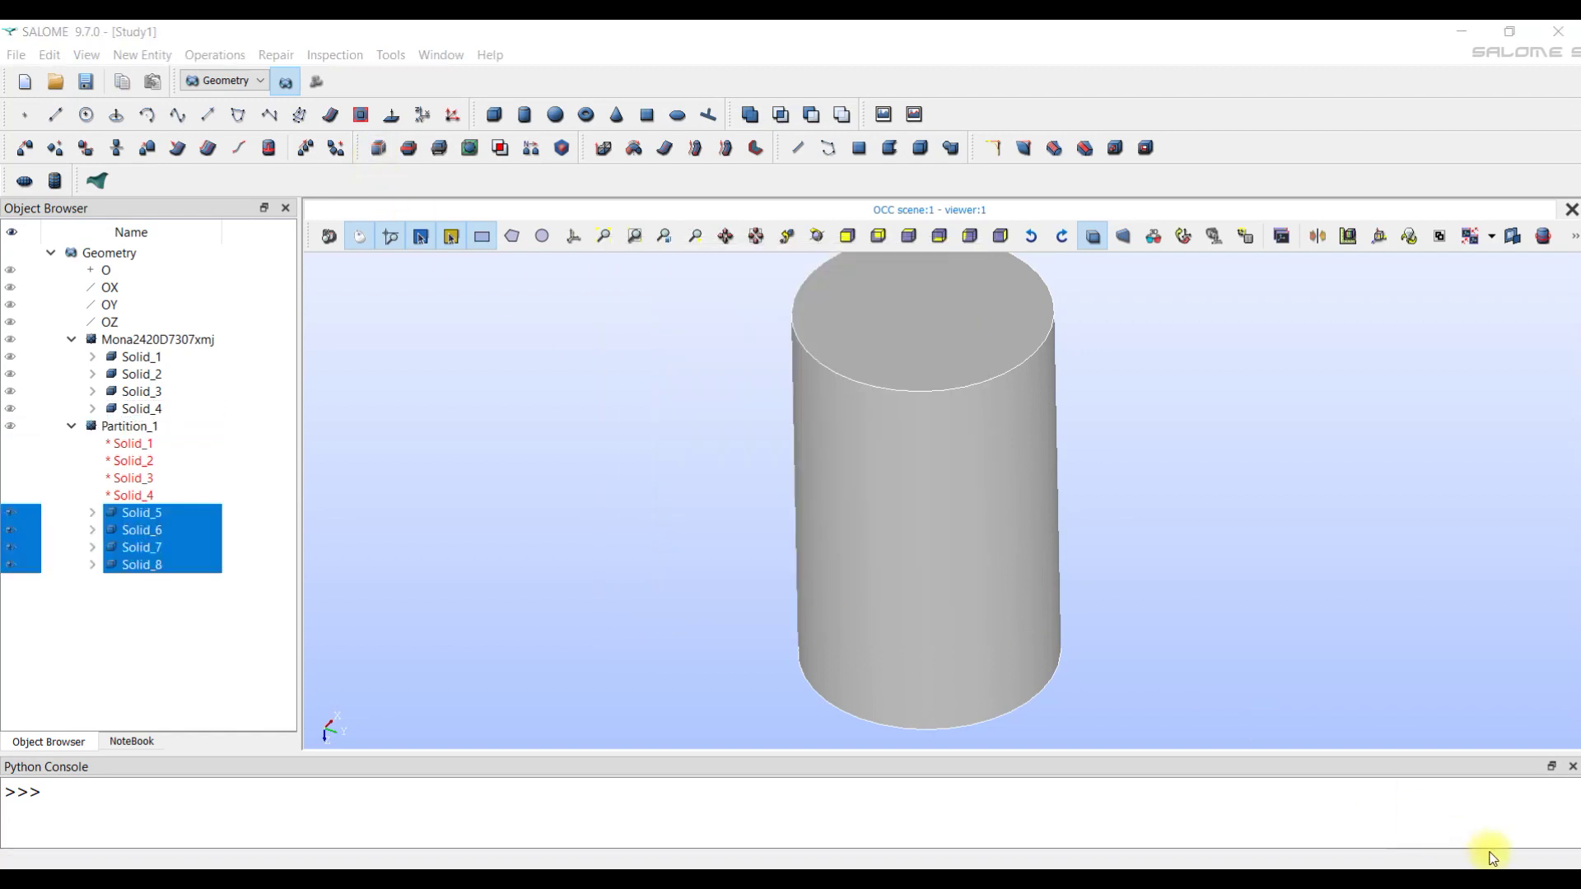
# Toggle visibility of Solid_5 to Solid_8 to inspect each partition solid.
pyautogui.click(13, 515)
pyautogui.click(79, 531)
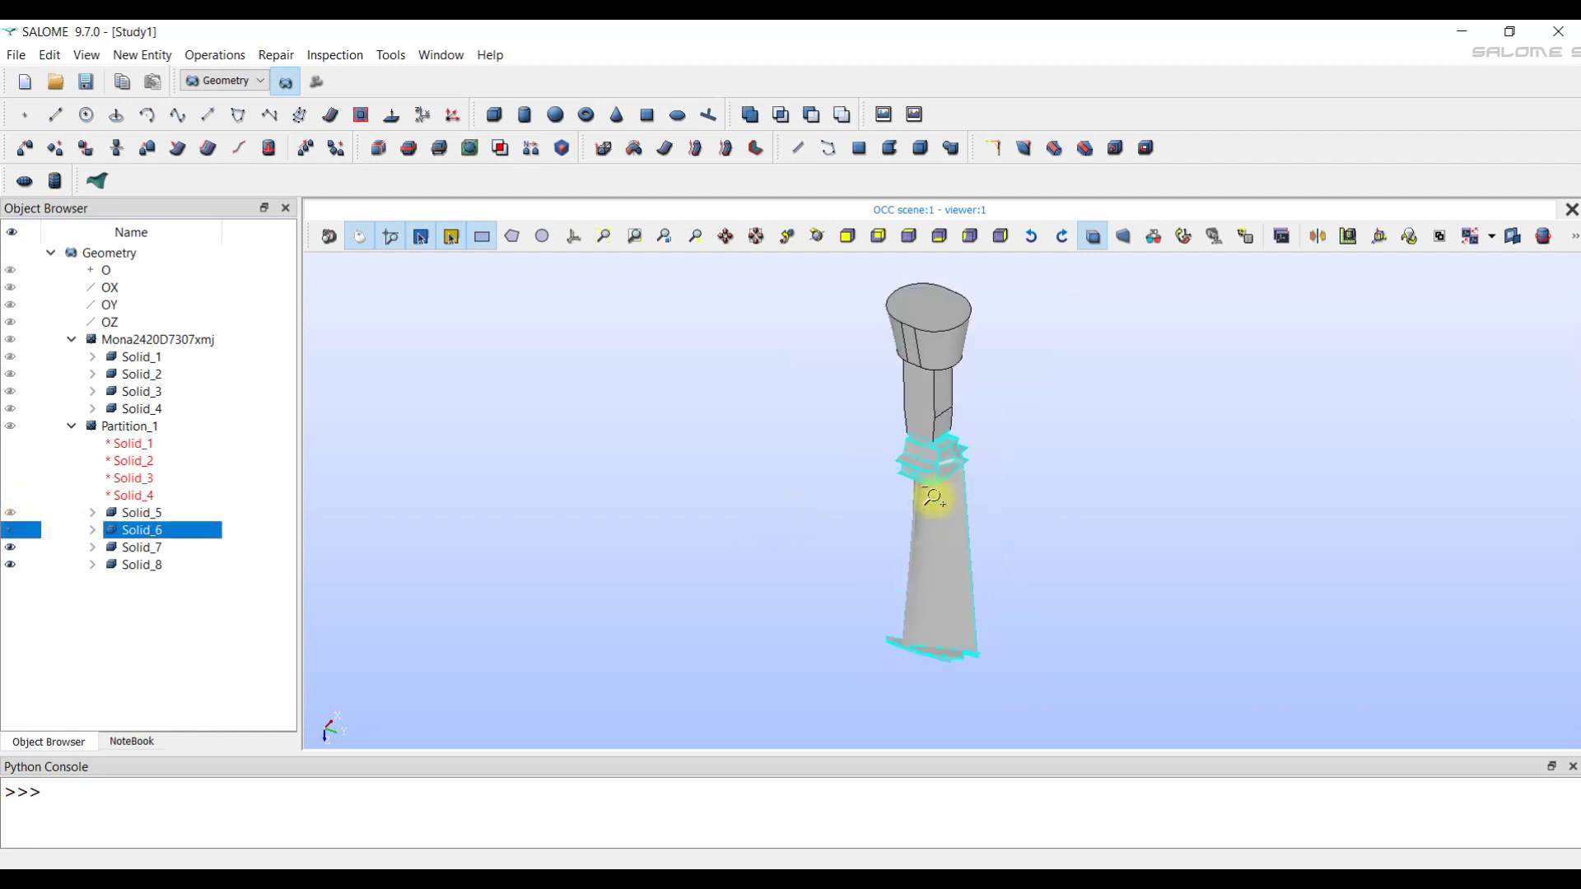
pyautogui.scroll(3, 929, 613)
pyautogui.scroll(1, 865, 494)
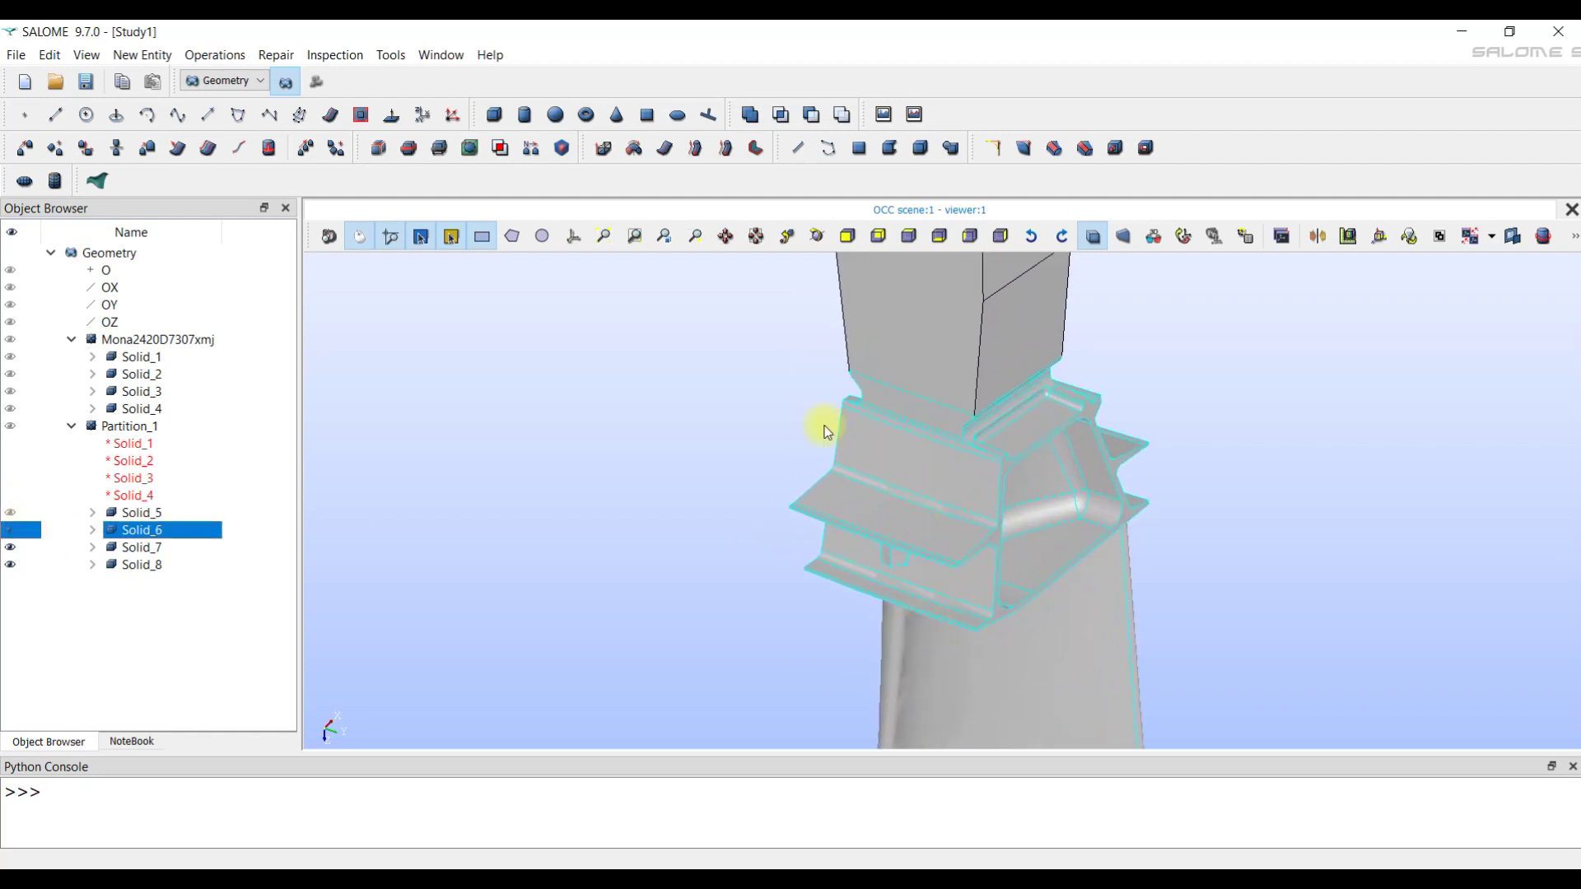
pyautogui.click(10, 549)
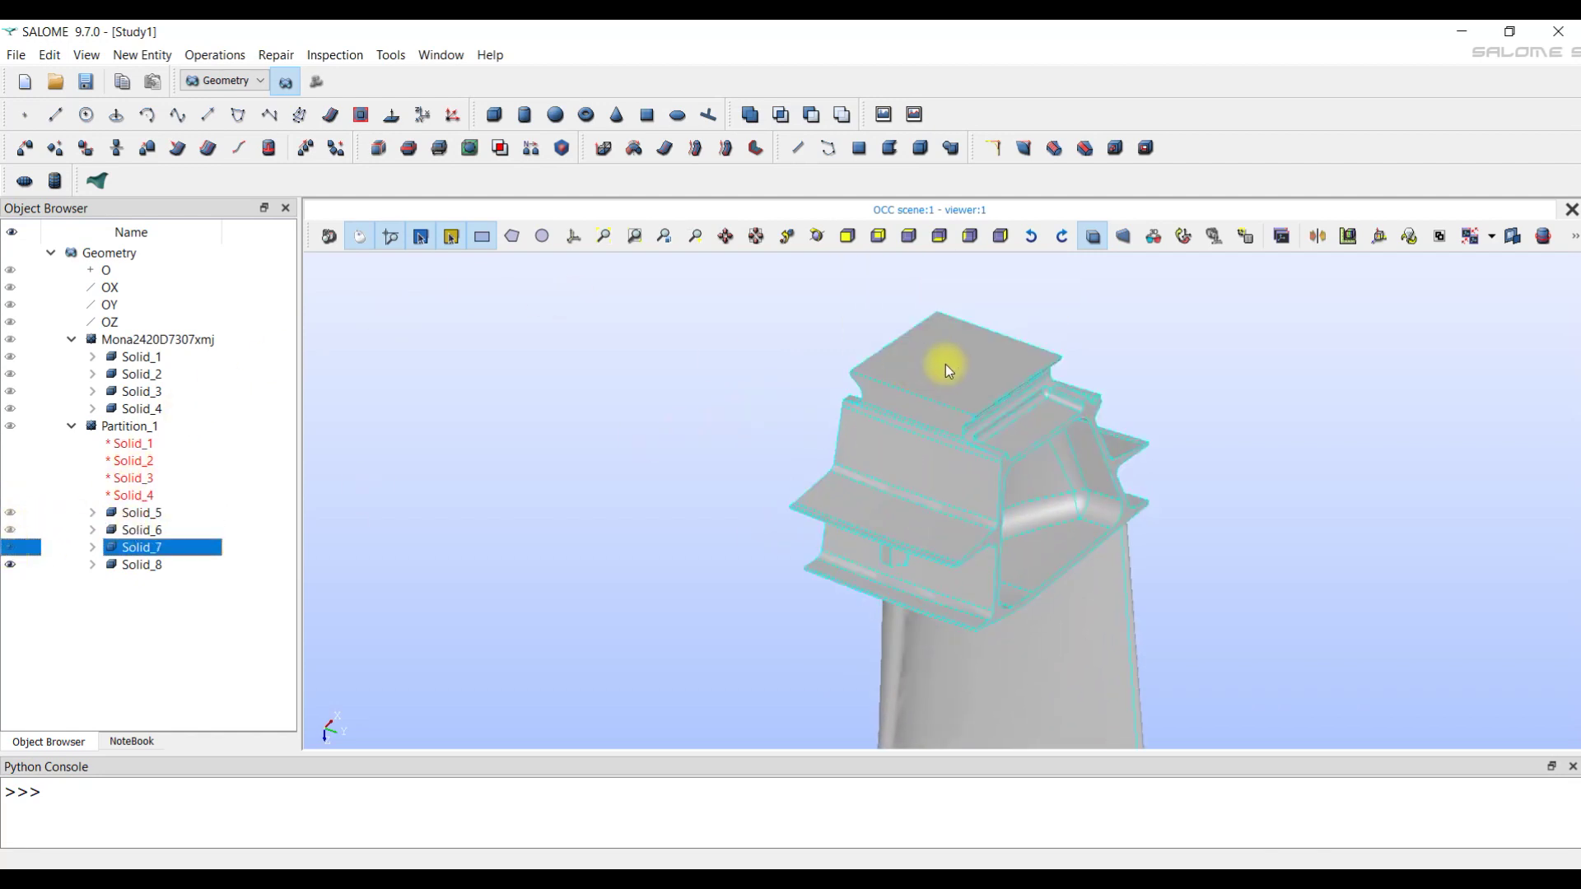
pyautogui.click(10, 548)
pyautogui.click(10, 565)
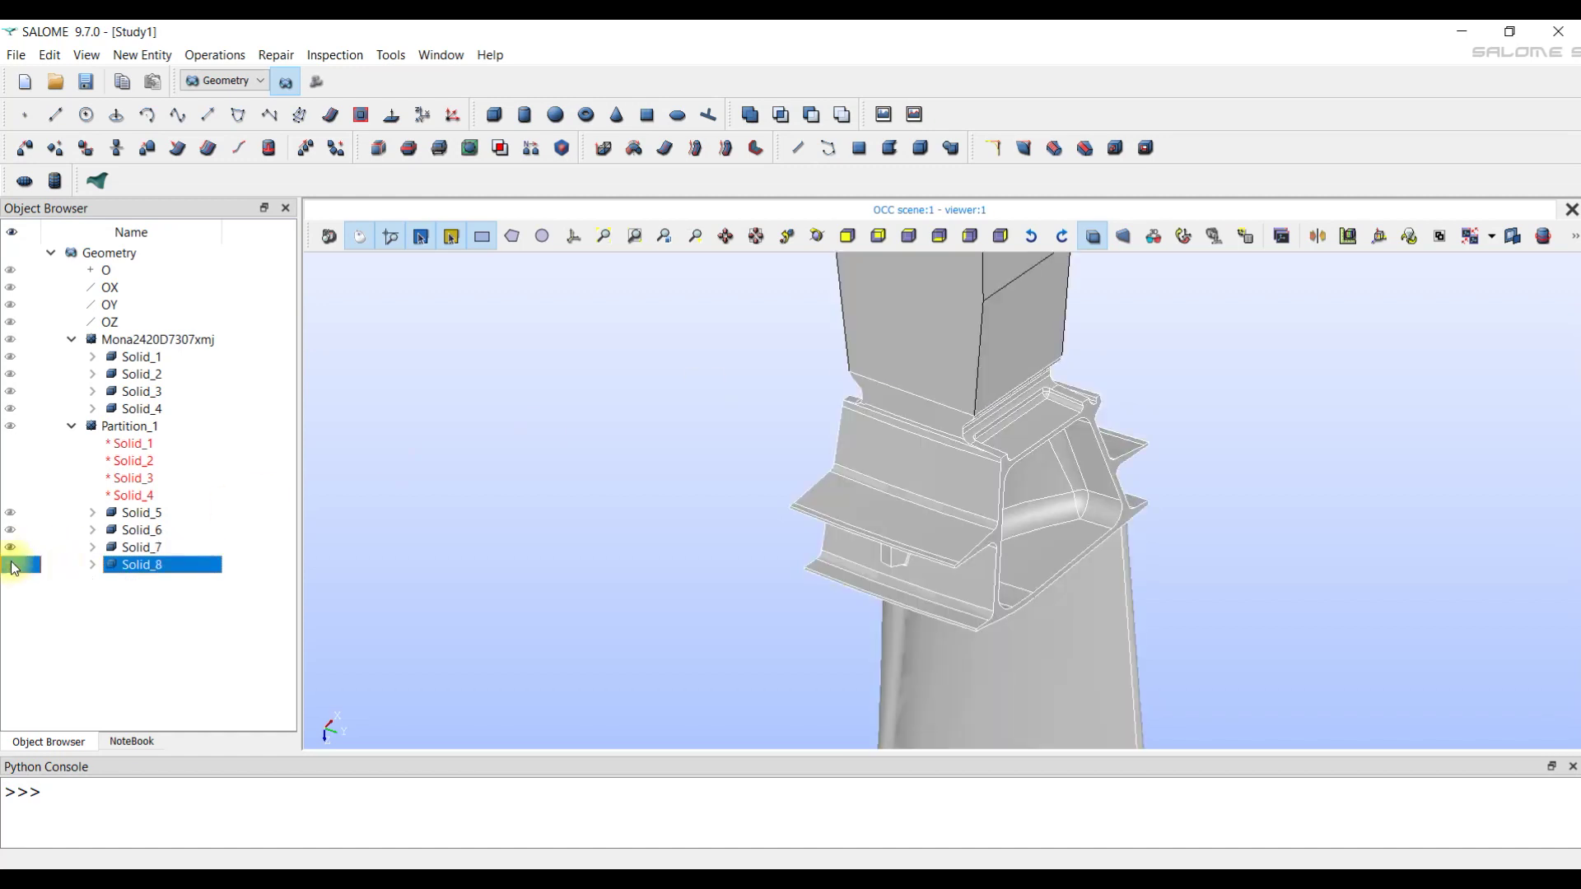
pyautogui.click(874, 238)
pyautogui.click(798, 445)
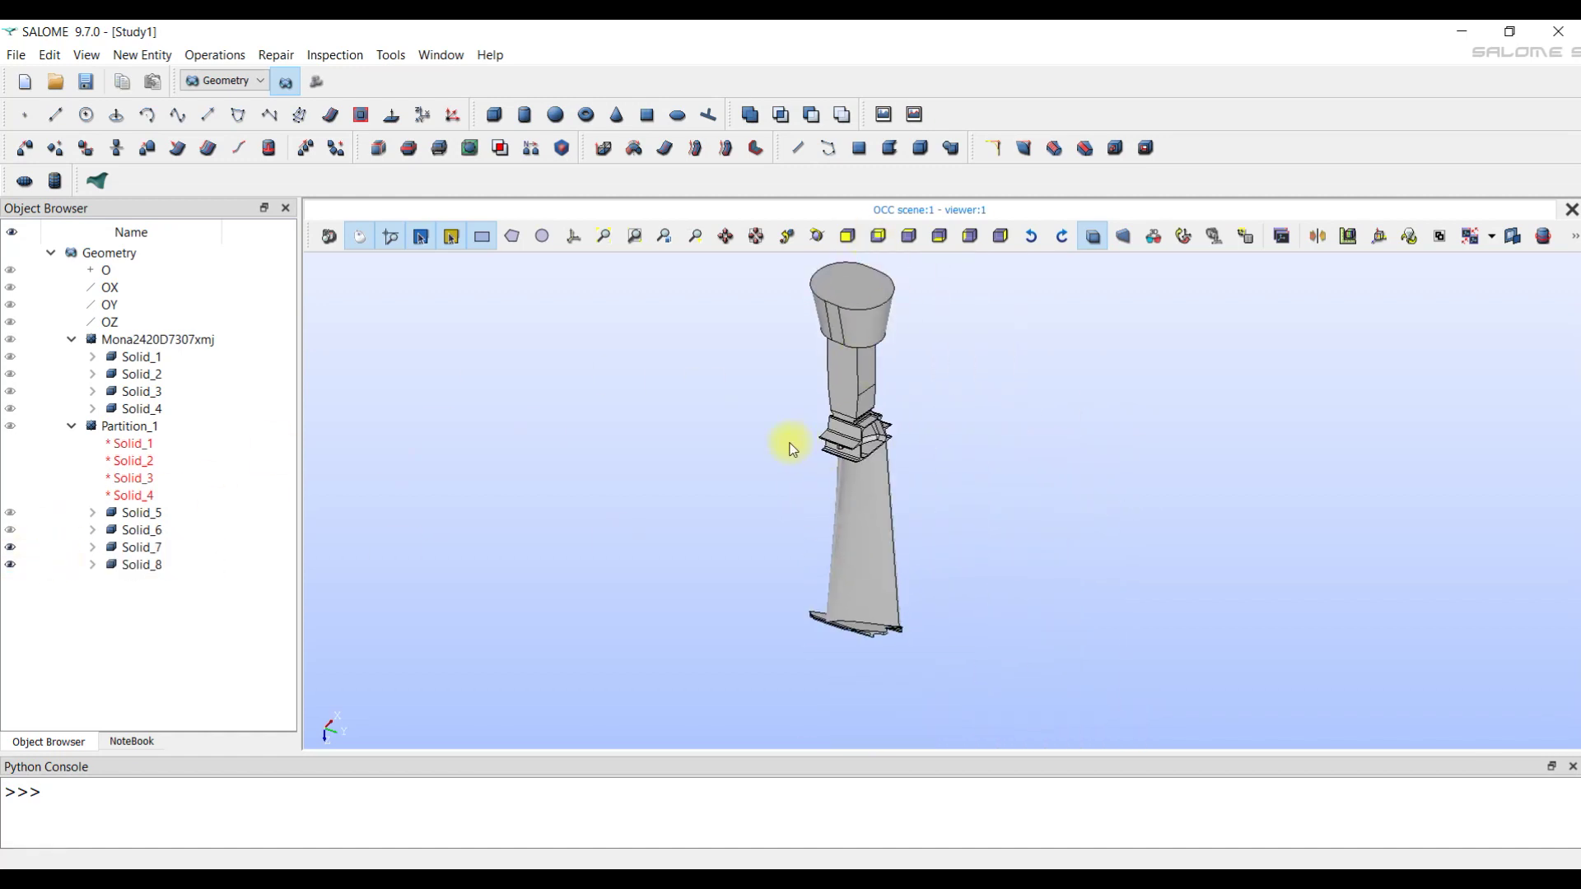
pyautogui.click(215, 55)
pyautogui.moveTo(324, 59)
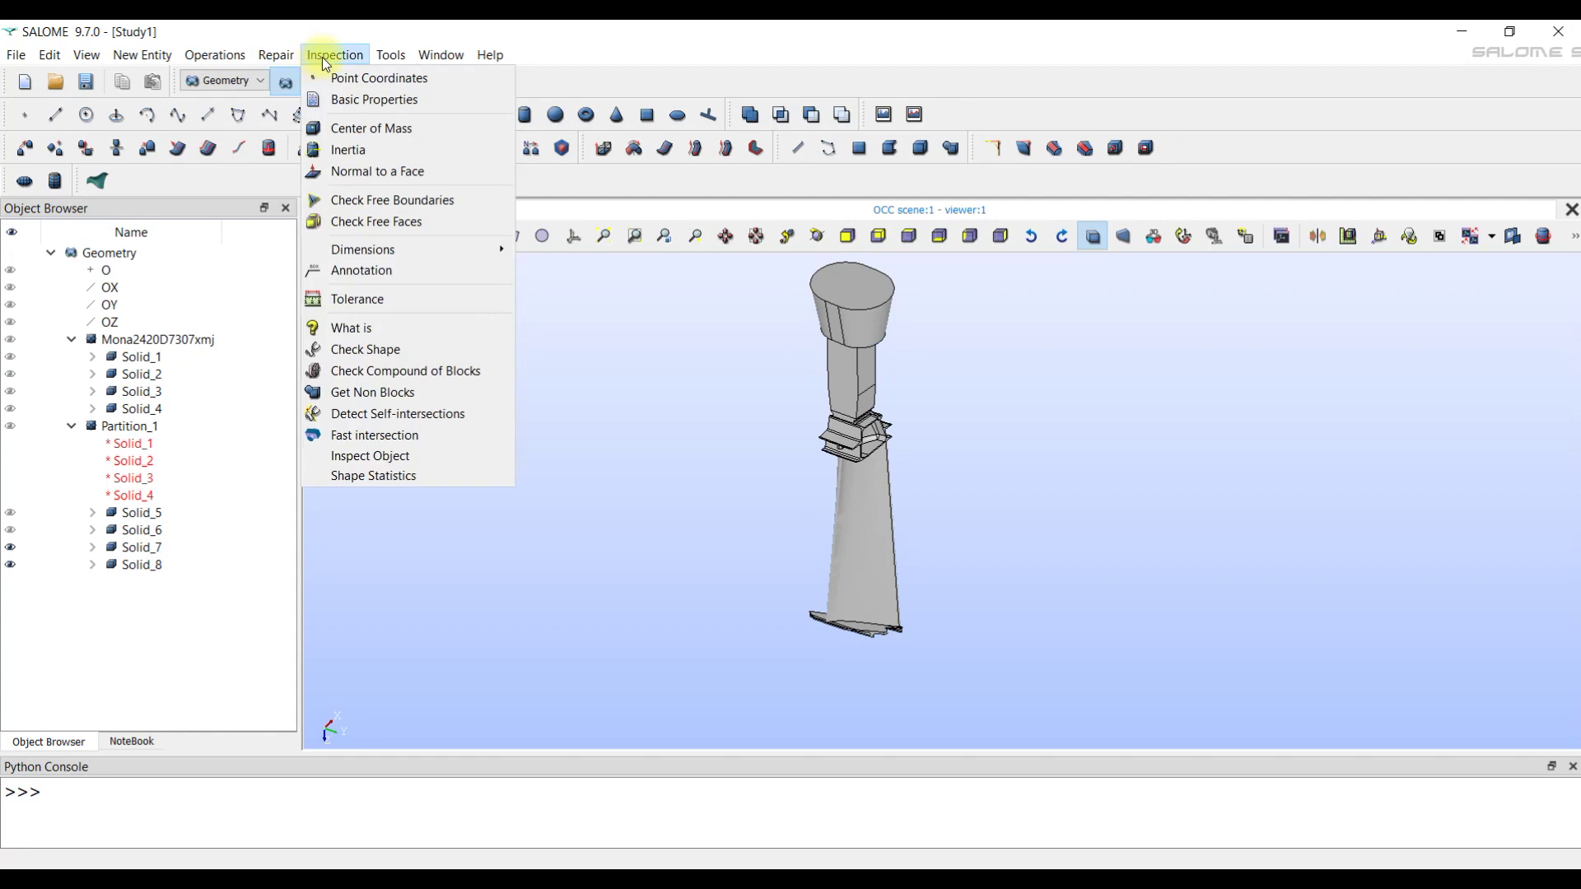
# Check Partition_1's validity with 'Check also geometry' enabled.
pyautogui.click(378, 349)
pyautogui.click(145, 429)
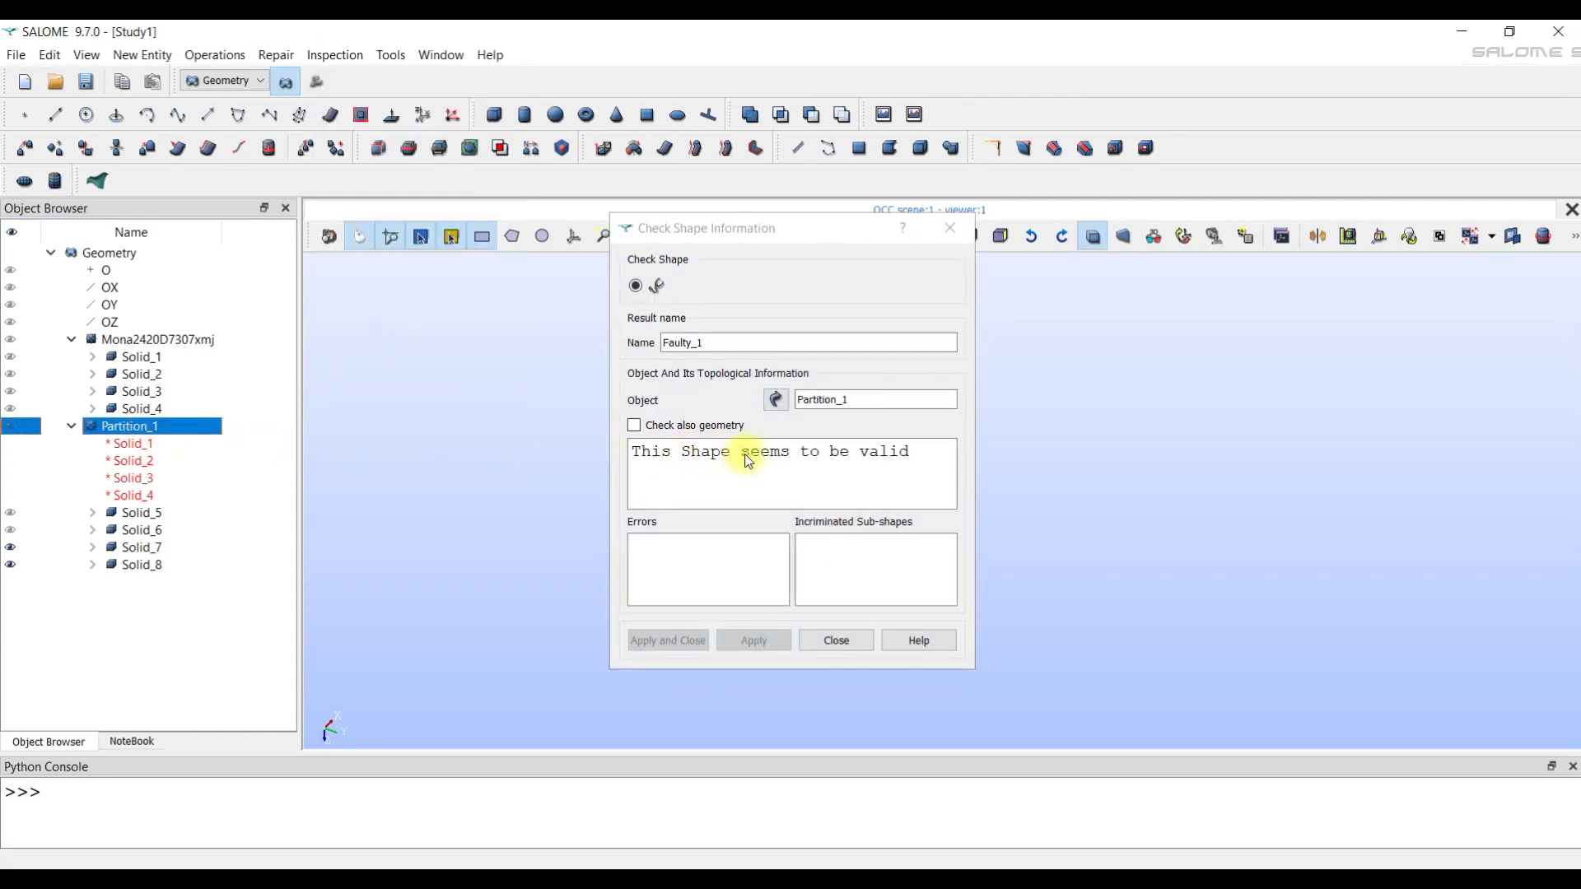
pyautogui.click(636, 427)
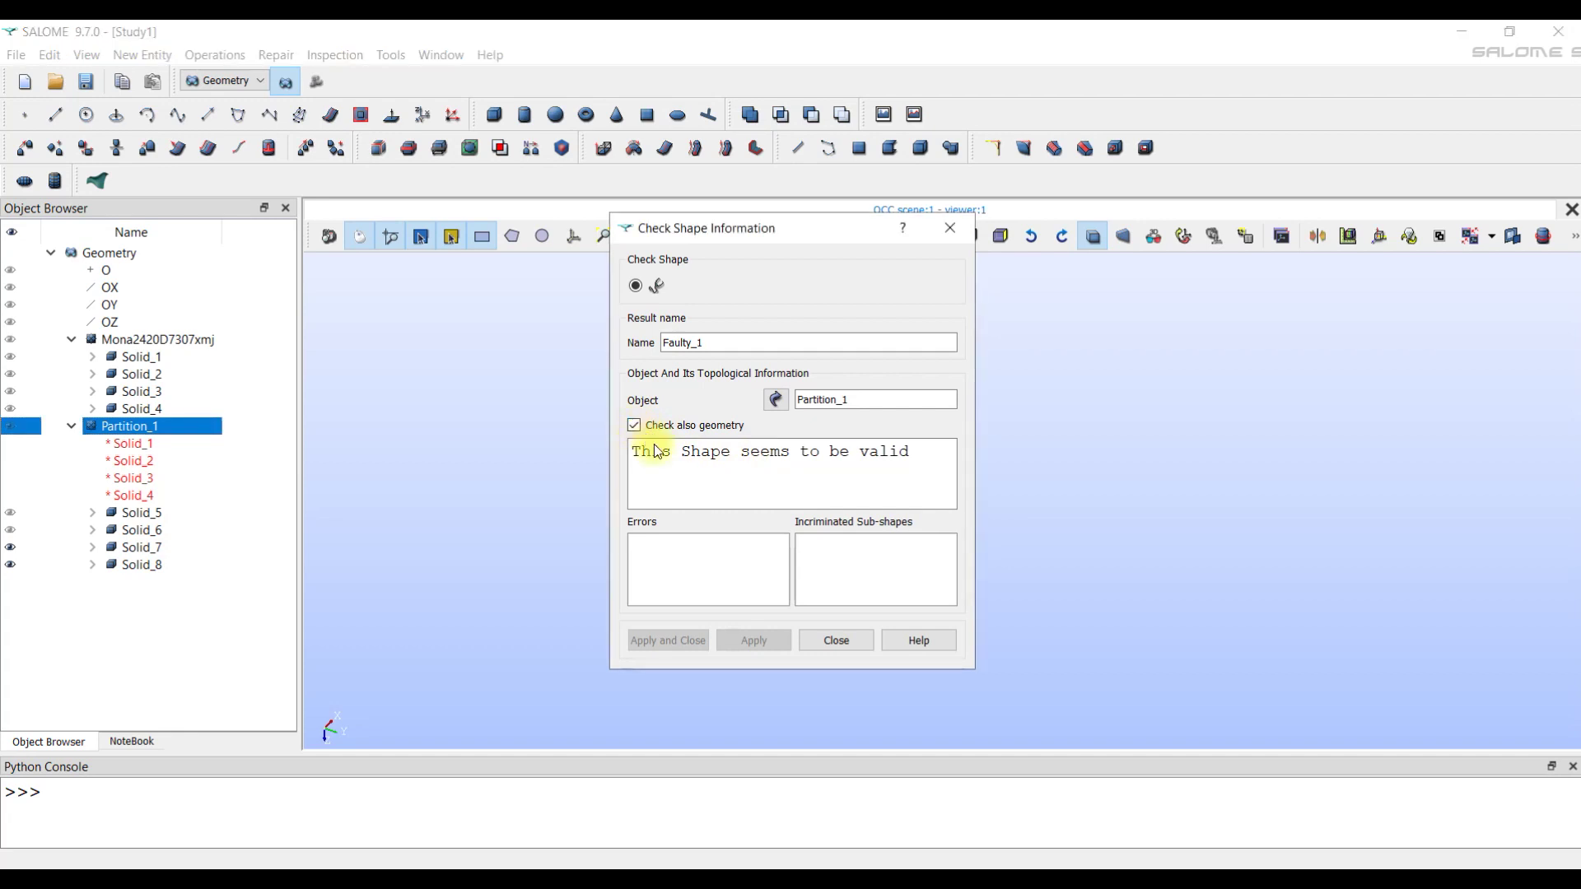
pyautogui.click(841, 643)
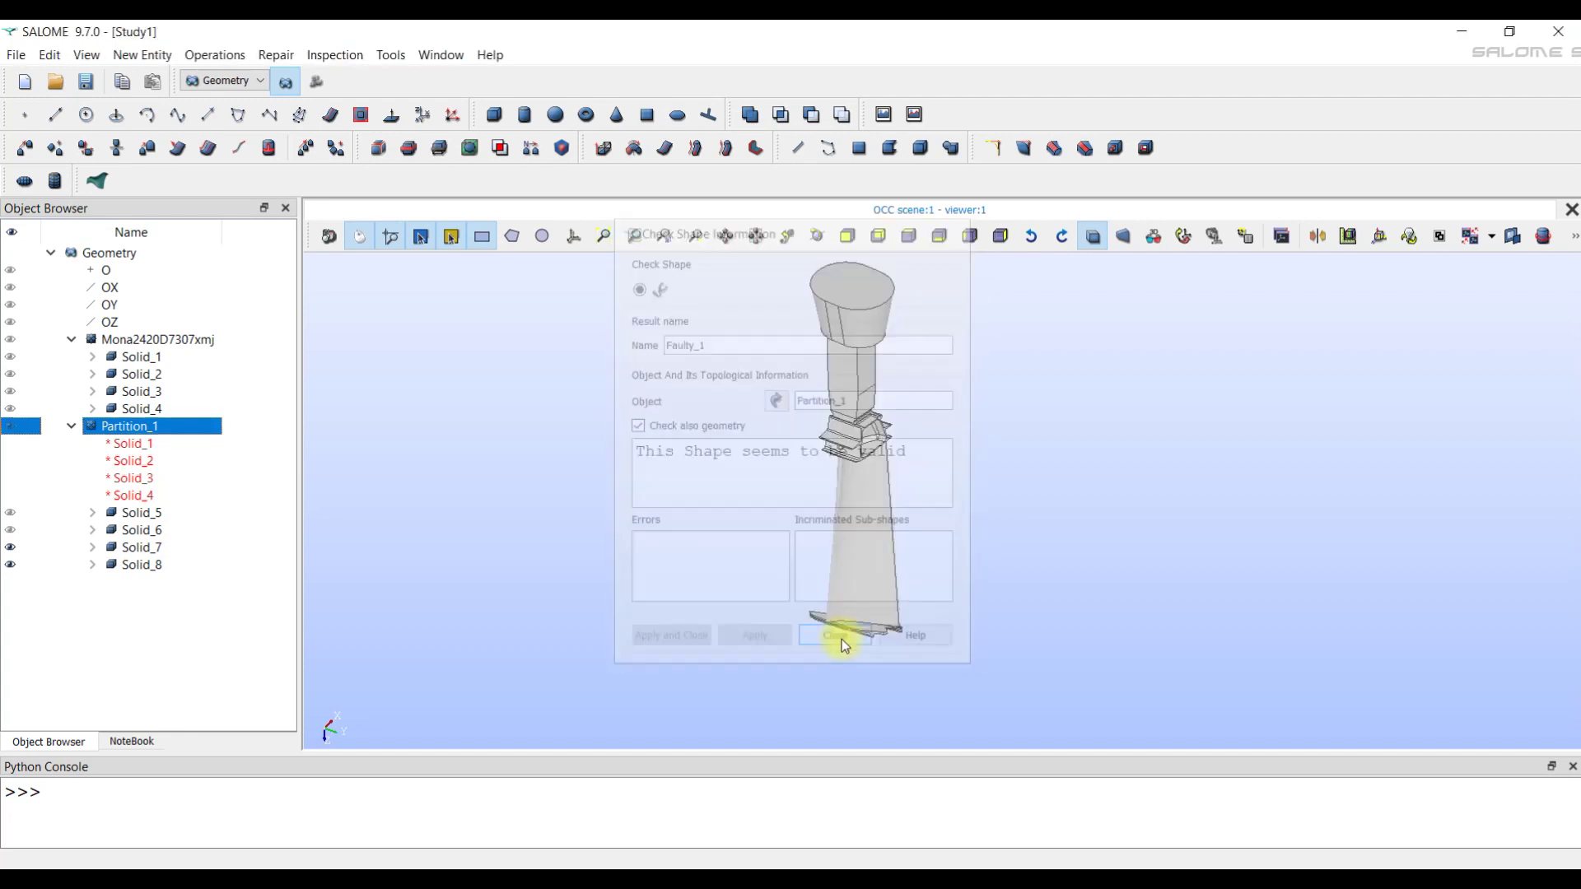
# Rename Solid_5 to 'Mold' and Solid_6 to 'Shell'.
pyautogui.click(9, 514)
pyautogui.doubleClick(141, 512)
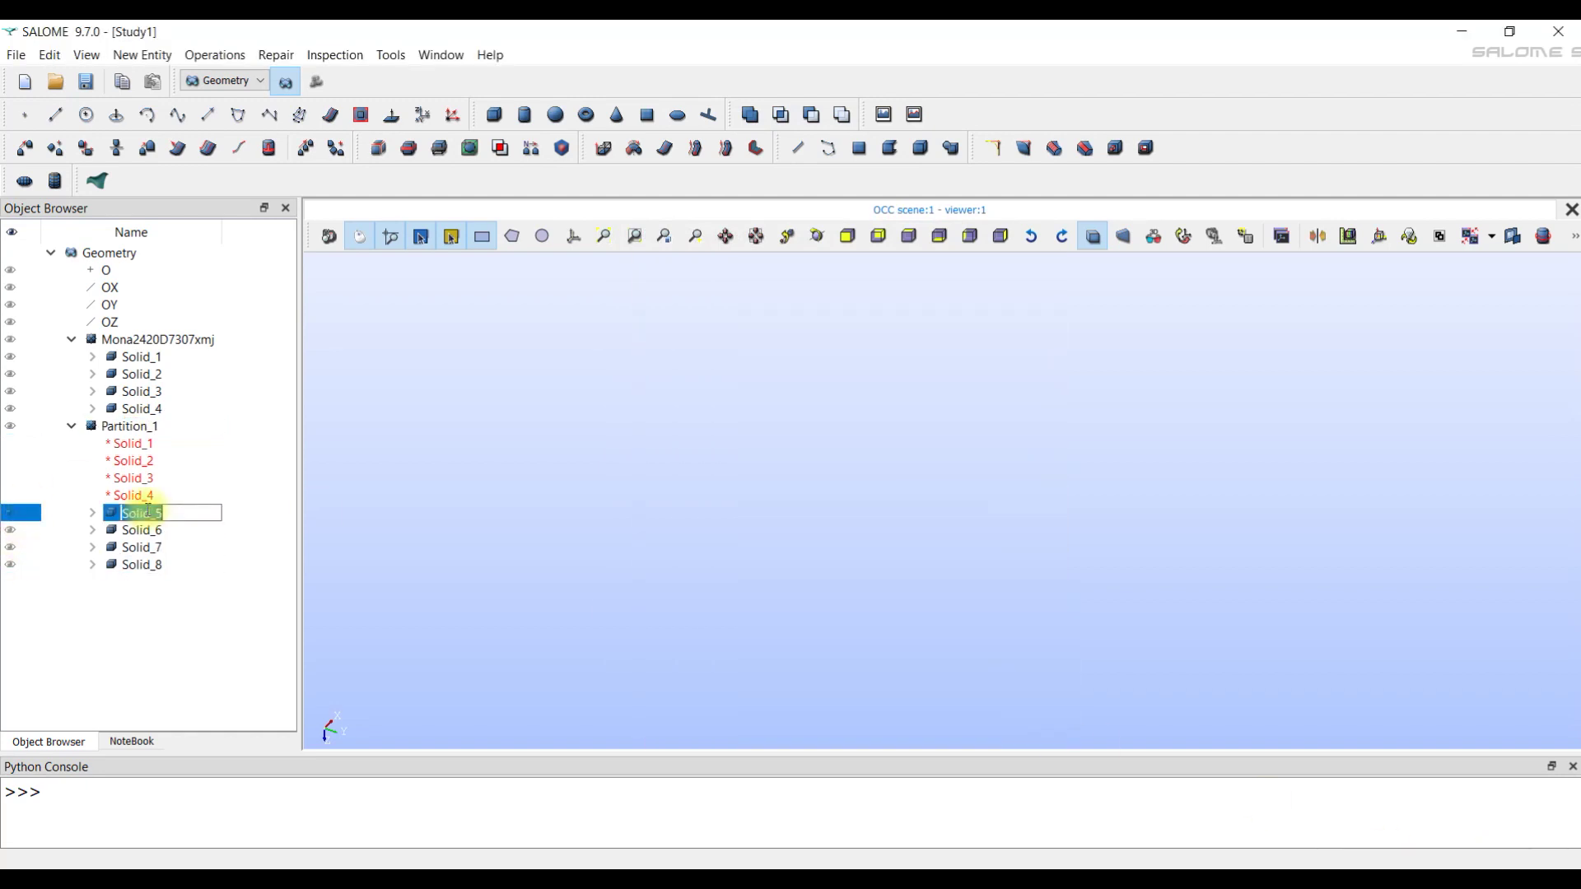
pyautogui.write('Mold')
pyautogui.click(136, 529)
pyautogui.doubleClick(137, 530)
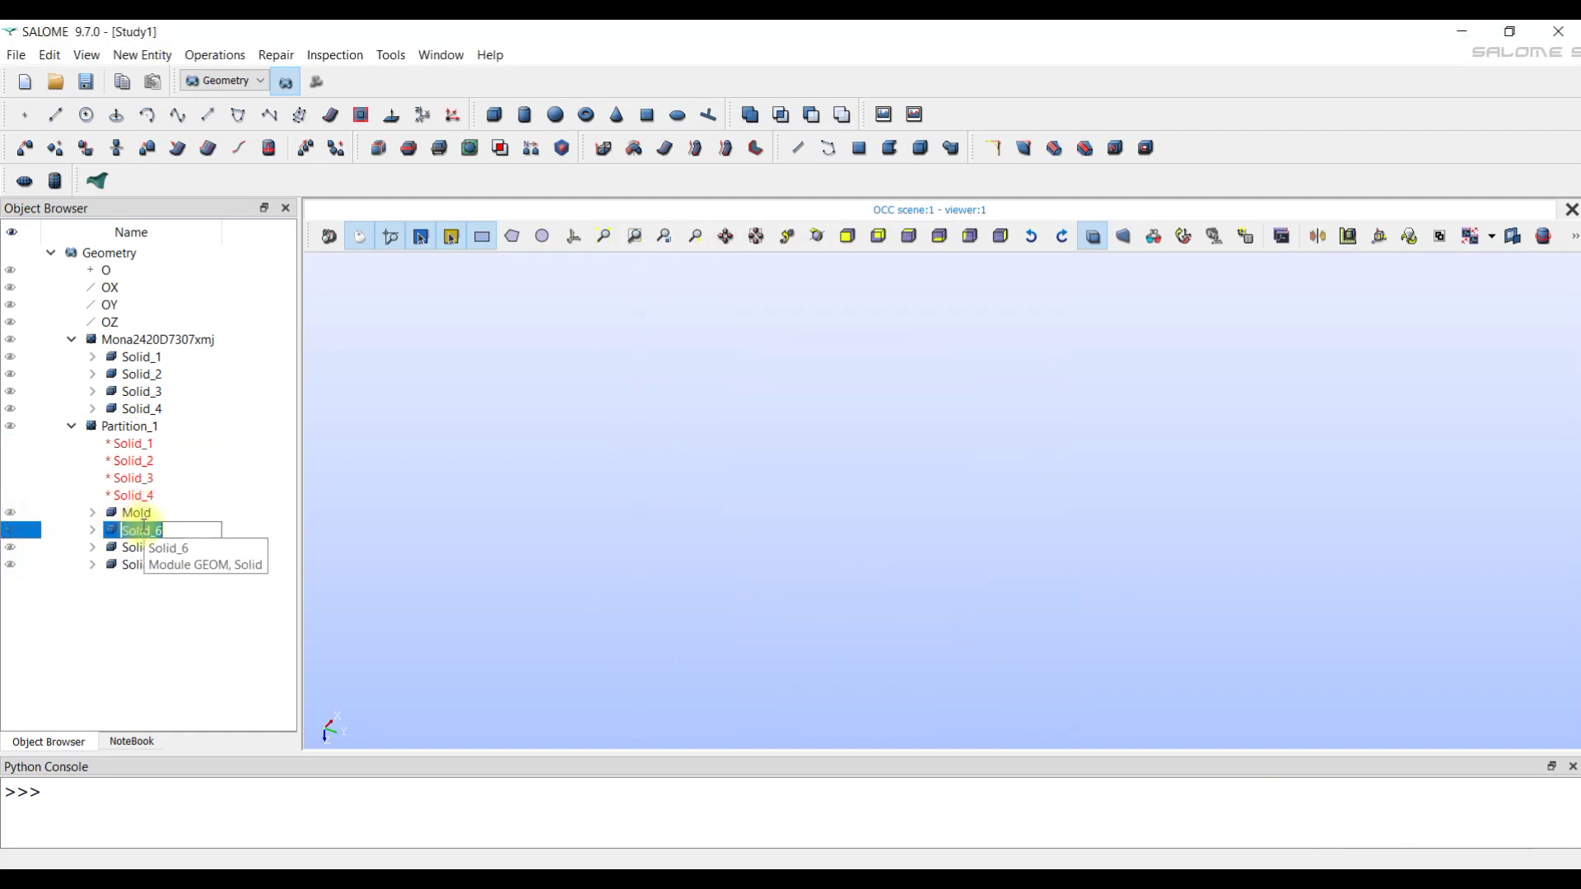
pyautogui.write('Shell')
pyautogui.click(126, 548)
# Rename Solid_7 to 'Casting Bawl' and Solid_8 to 'Casting', then switch to Mesh.
pyautogui.doubleClick(126, 548)
pyautogui.write('Casting Bawl')
pyautogui.click(10, 548)
pyautogui.click(147, 567)
pyautogui.doubleClick(144, 567)
pyautogui.write('Casting')
pyautogui.click(499, 504)
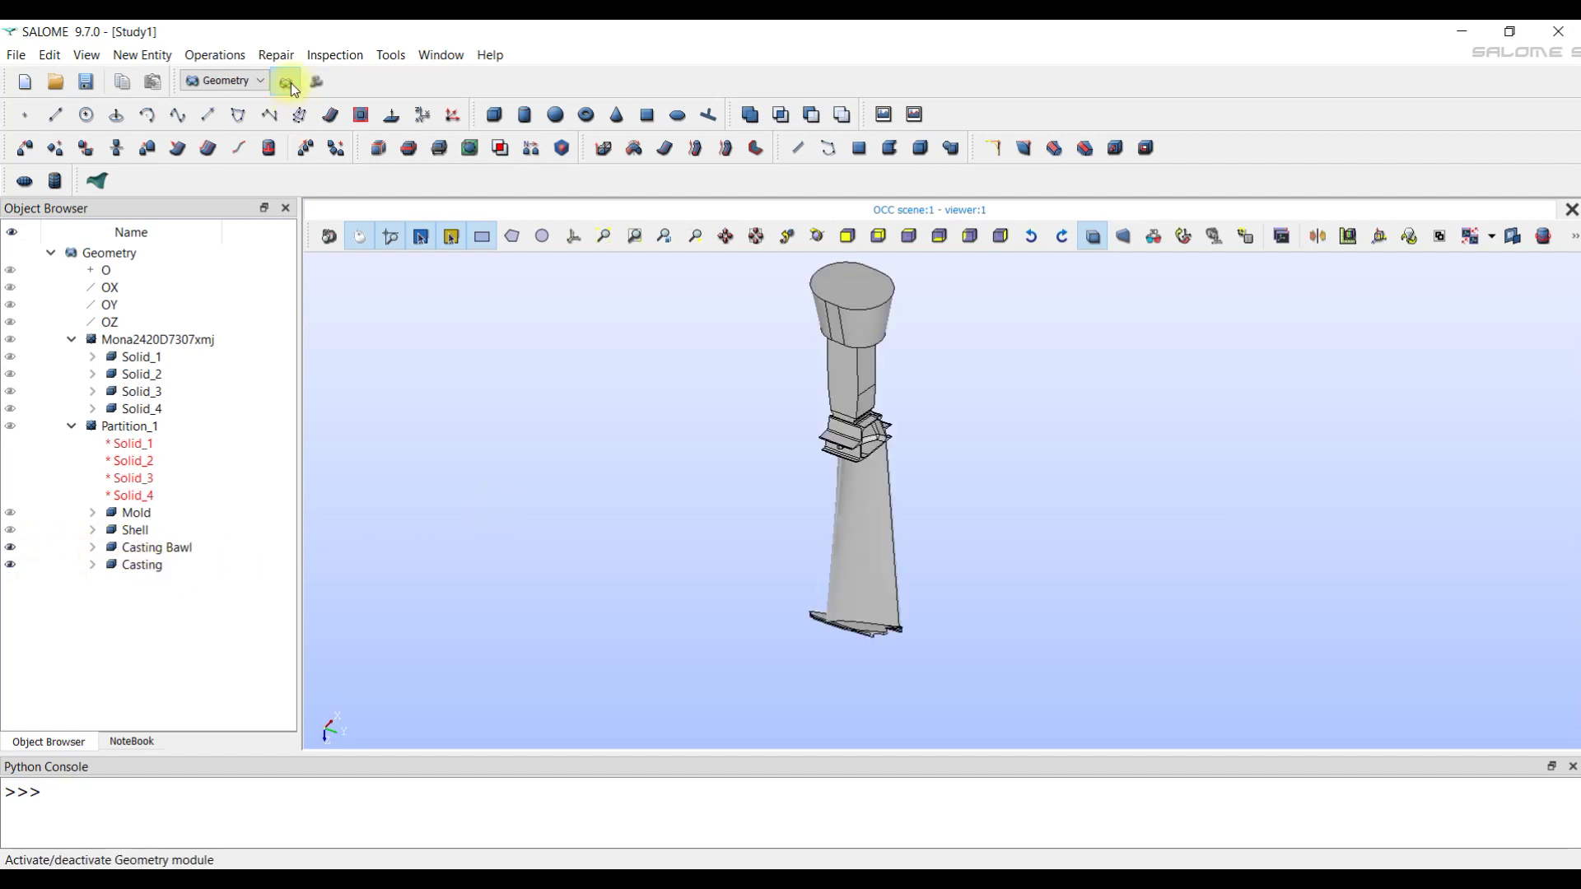
pyautogui.click(315, 82)
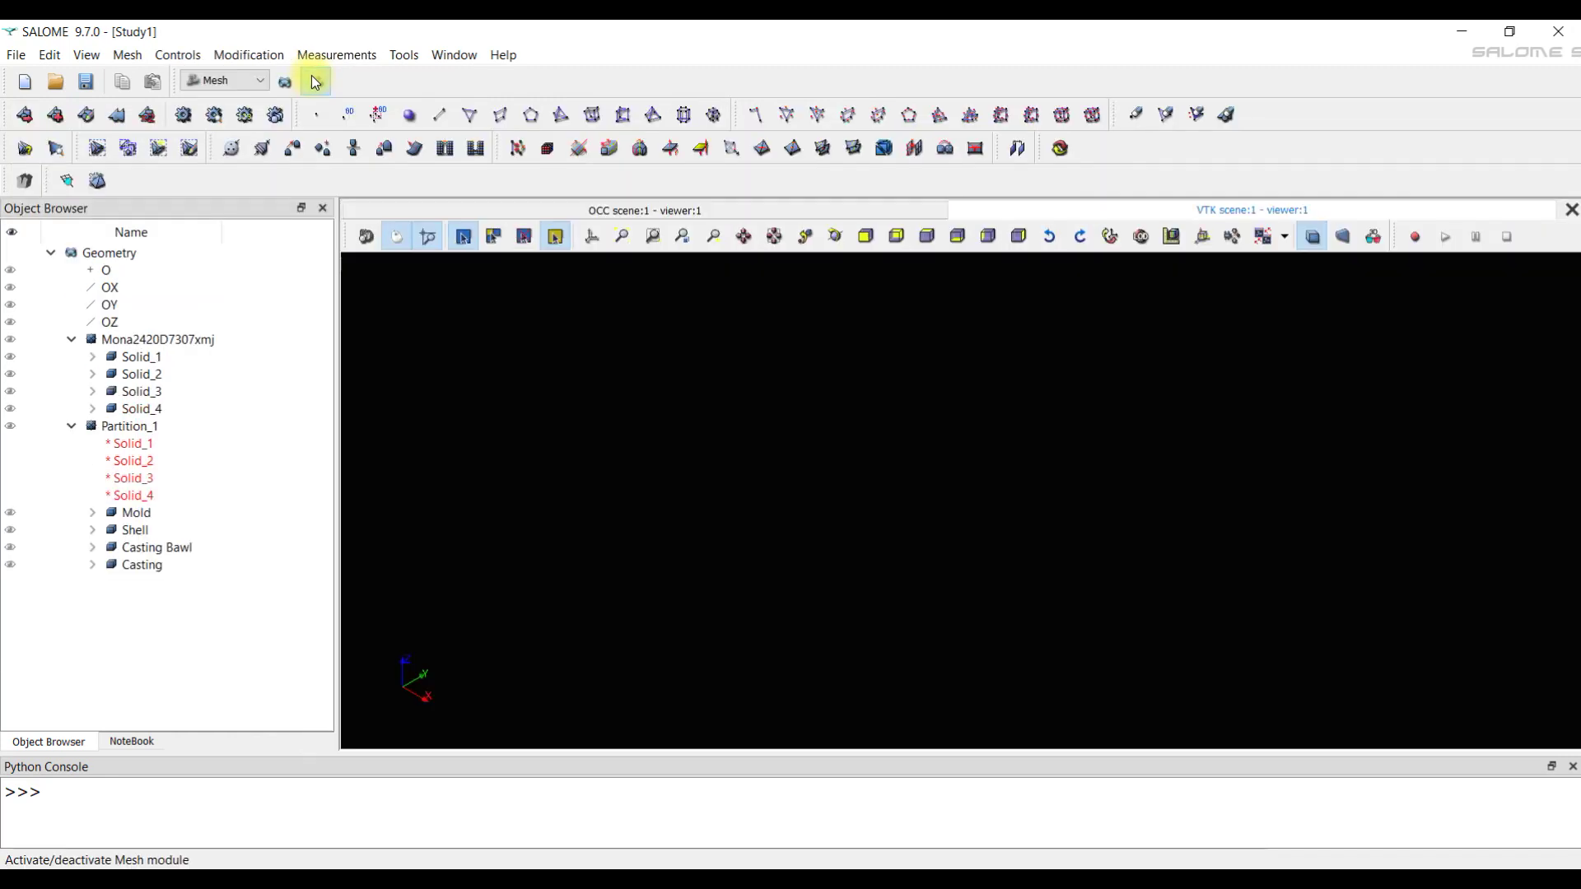
# Open Create Mesh on Partition_1, browse its 1D, 0D and 2D tabs, then cancel.
pyautogui.rightClick(139, 425)
pyautogui.press('Escape')
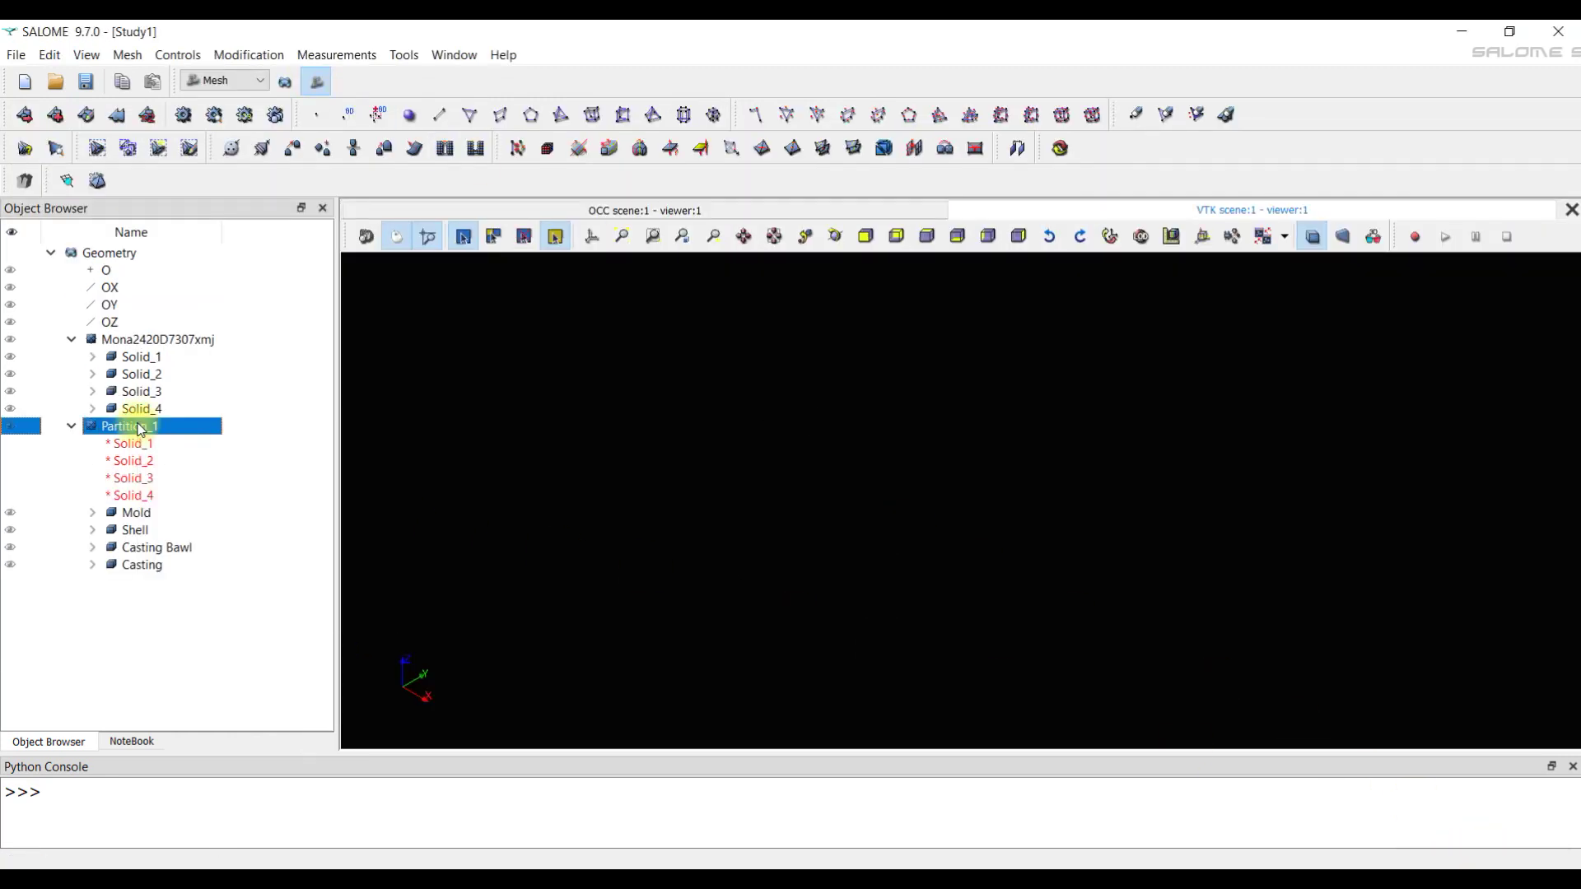
pyautogui.click(28, 112)
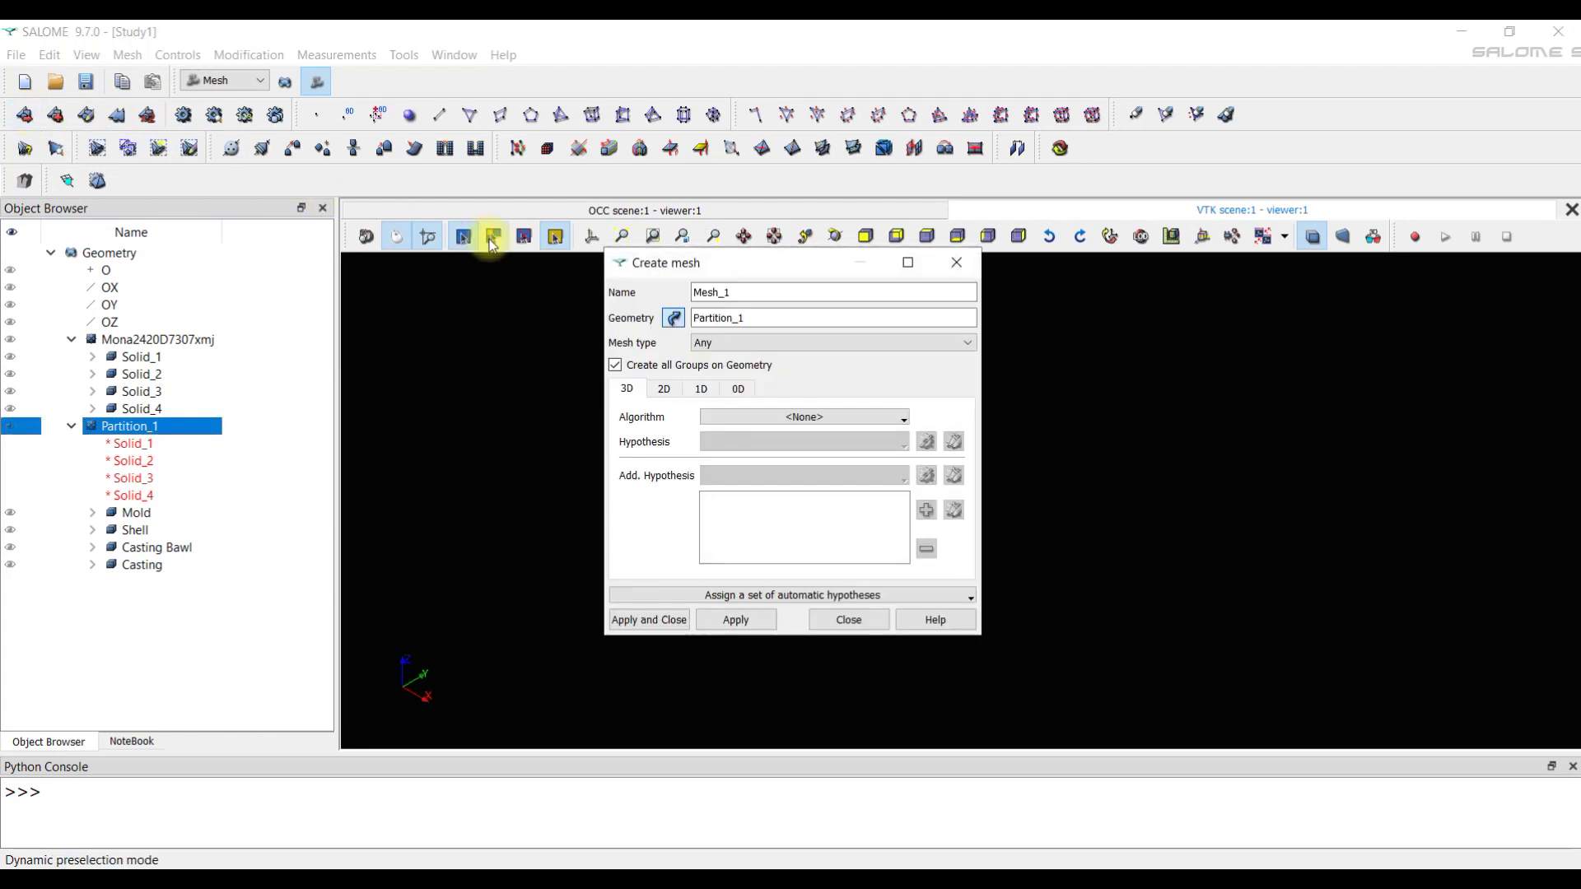
pyautogui.click(694, 388)
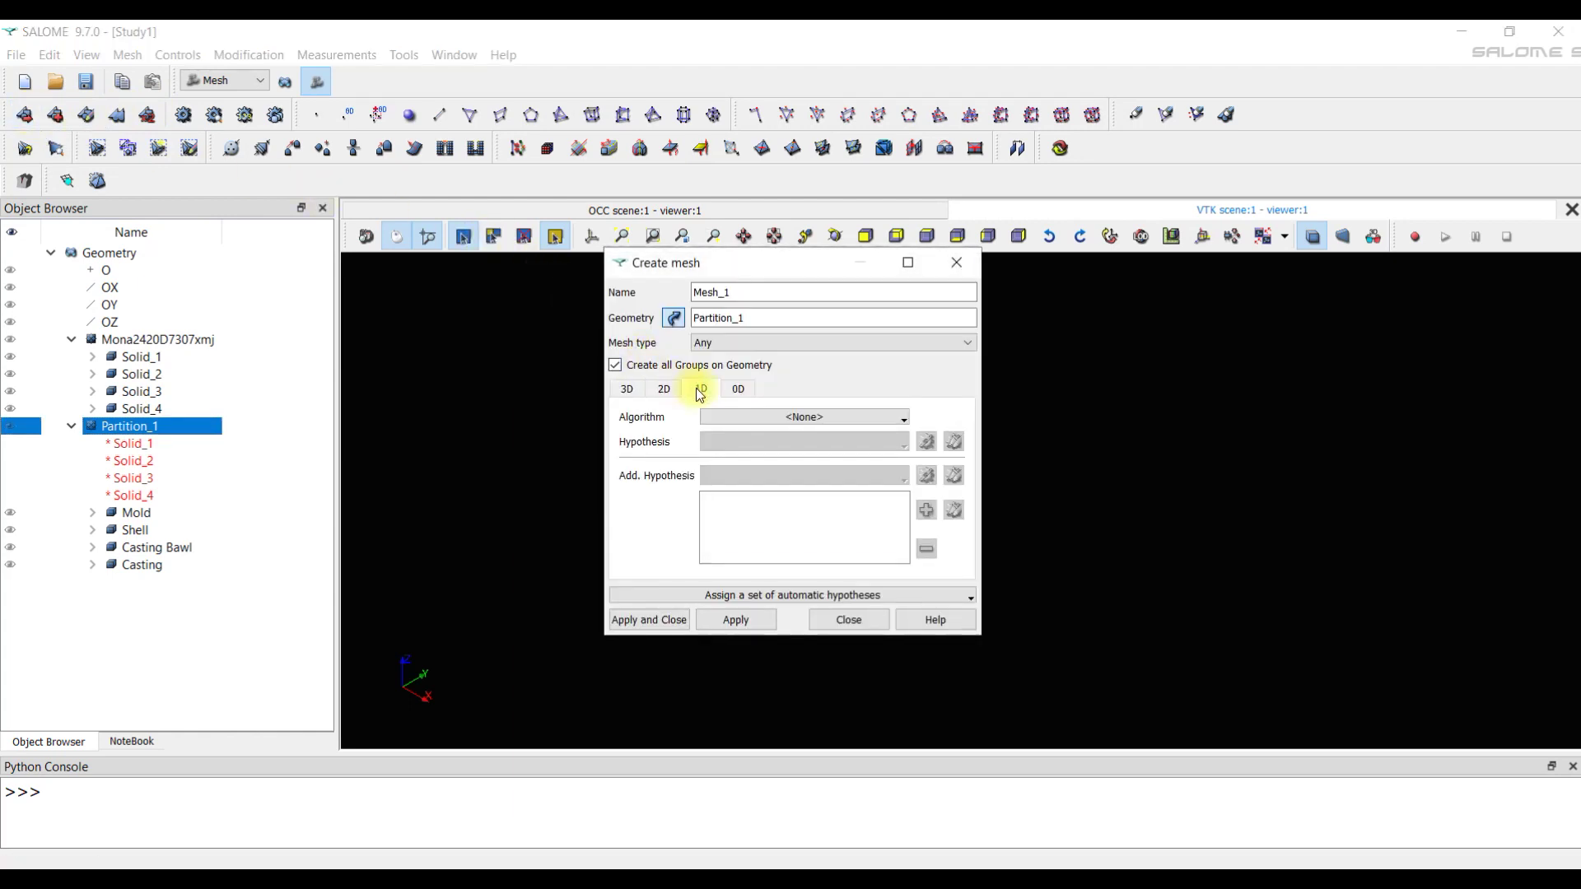
pyautogui.click(741, 390)
pyautogui.click(659, 391)
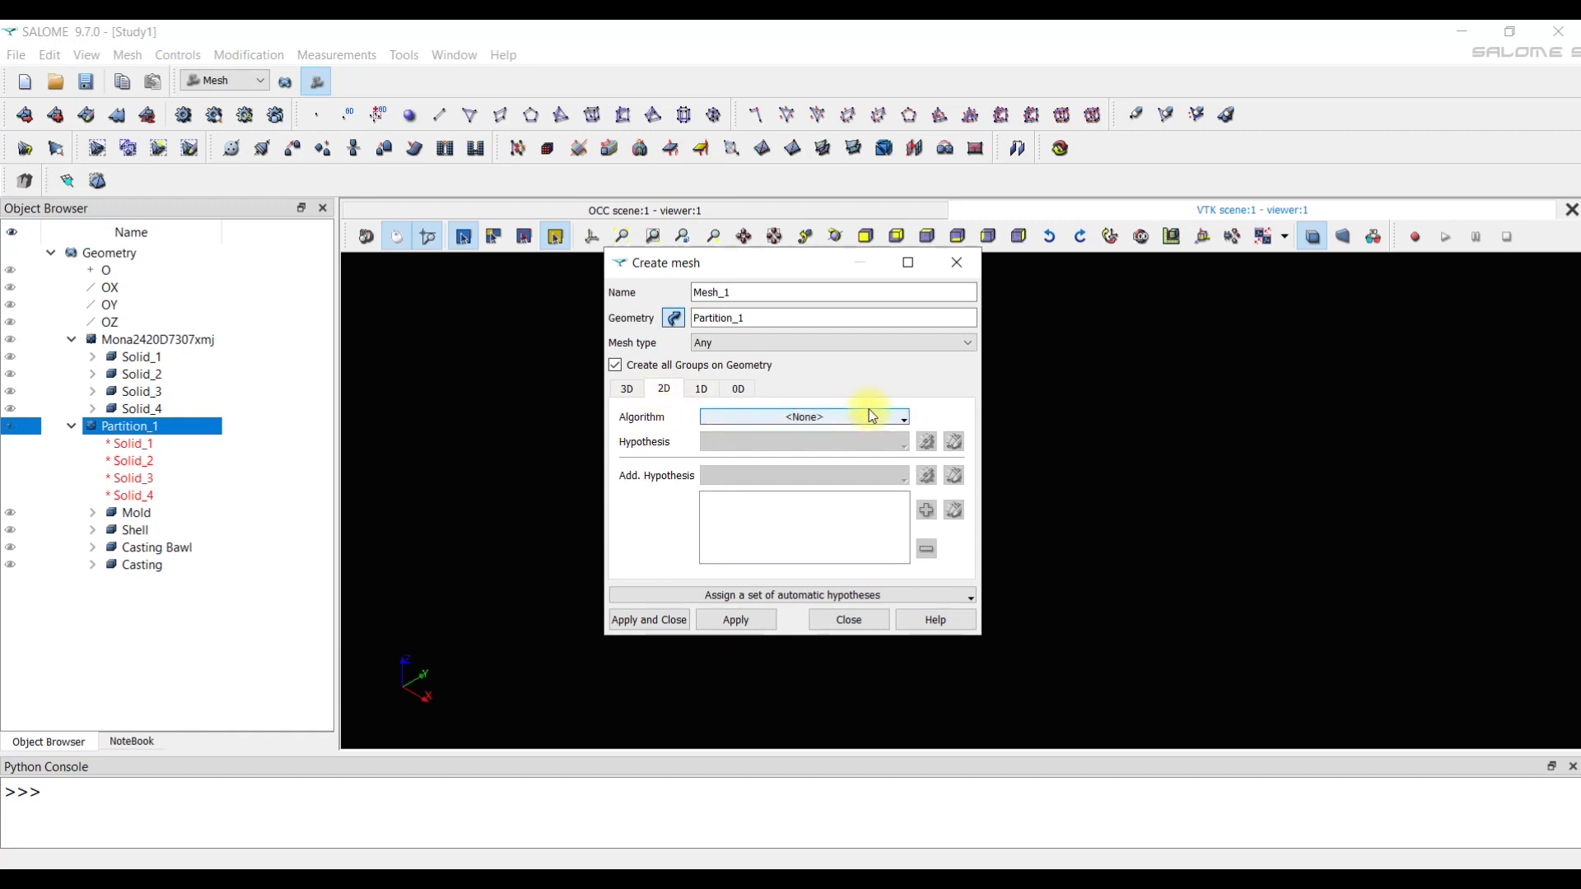
pyautogui.press('Return')
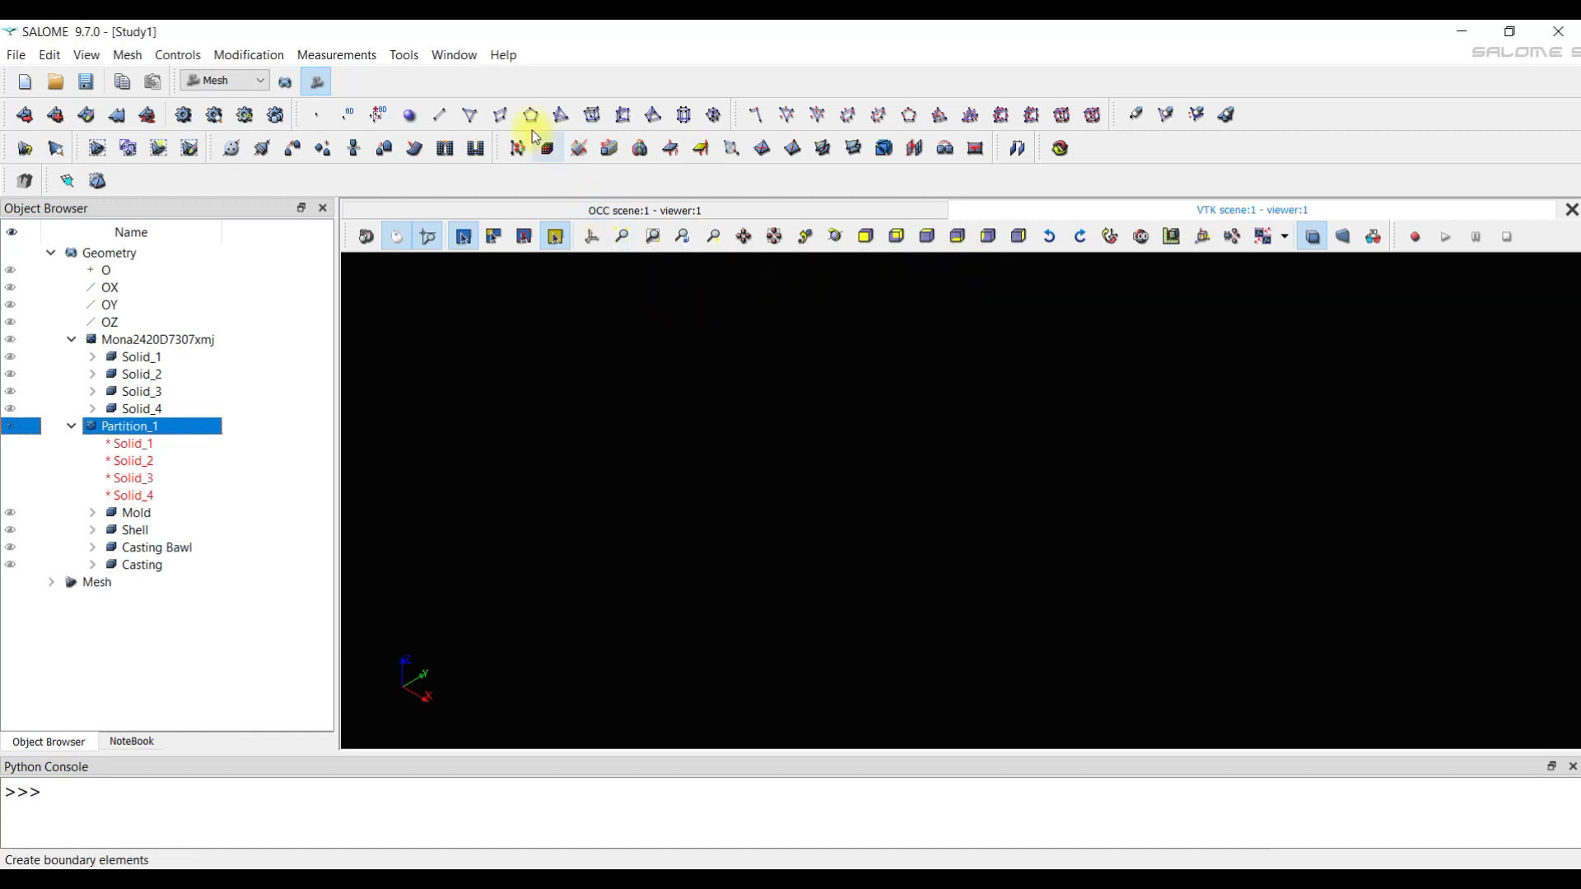
# Measure bounding boxes of Partition_1, Mold, Shell, Casting Bawl and Casting in Geometry.
pyautogui.click(285, 82)
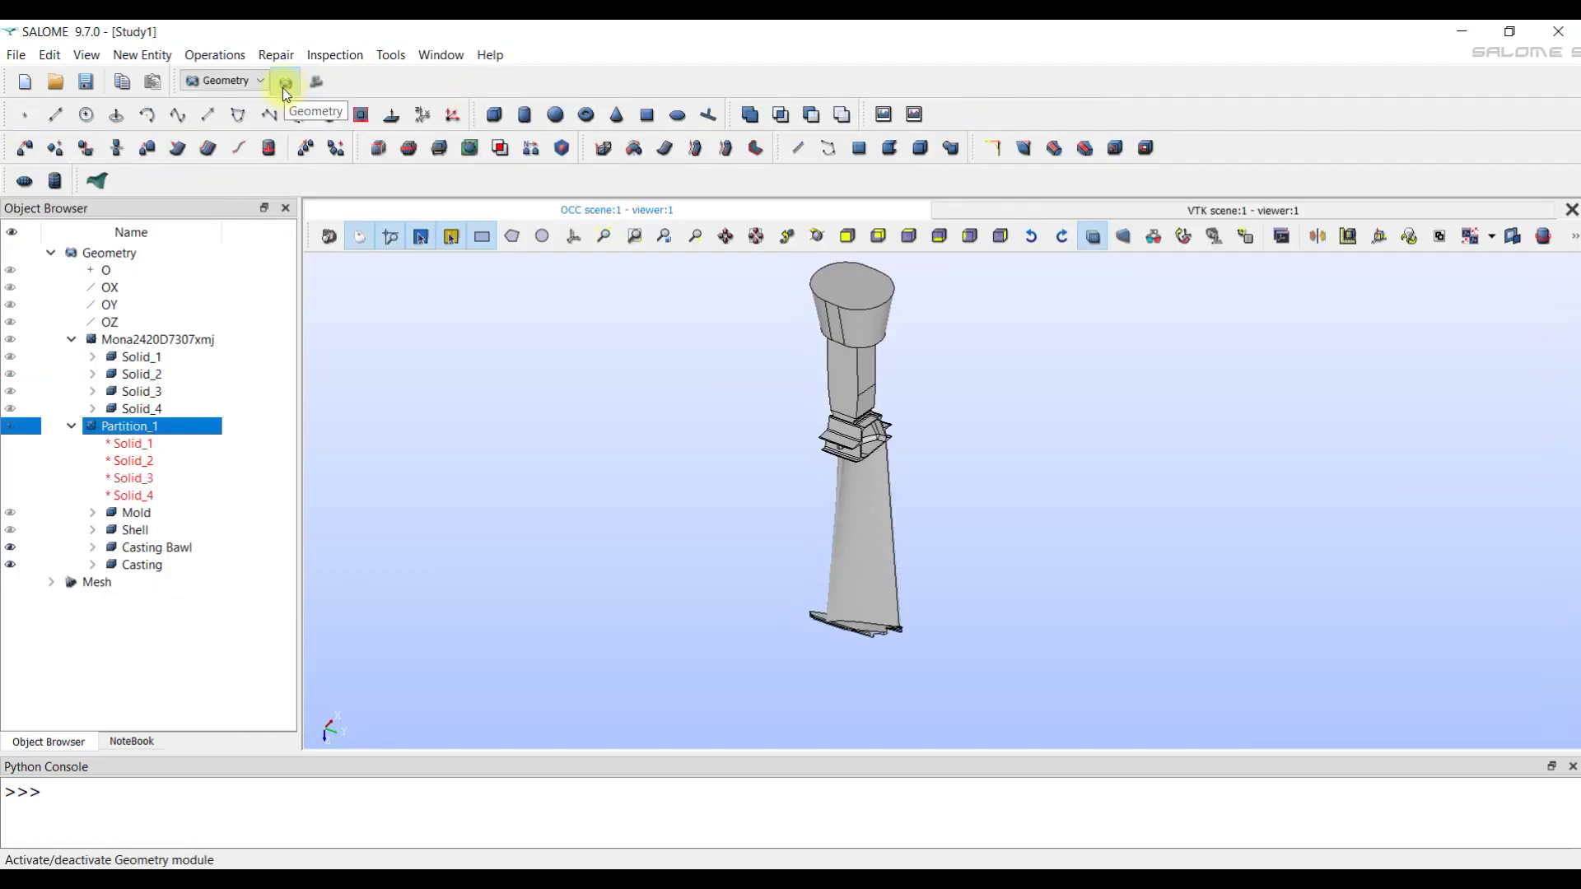
pyautogui.click(275, 54)
pyautogui.moveTo(329, 55)
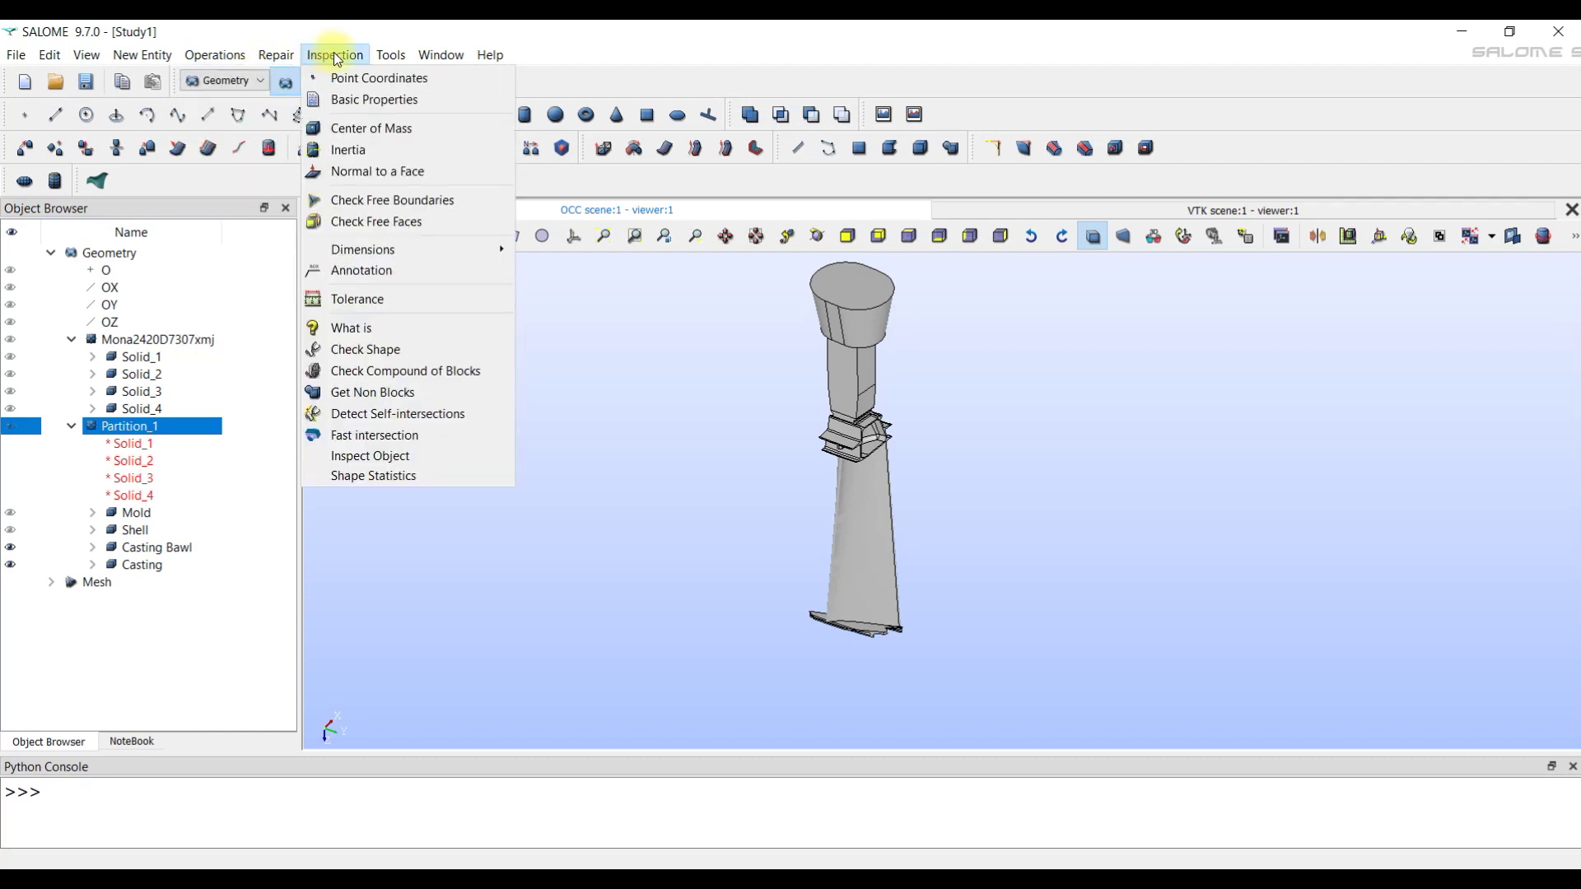
pyautogui.moveTo(399, 250)
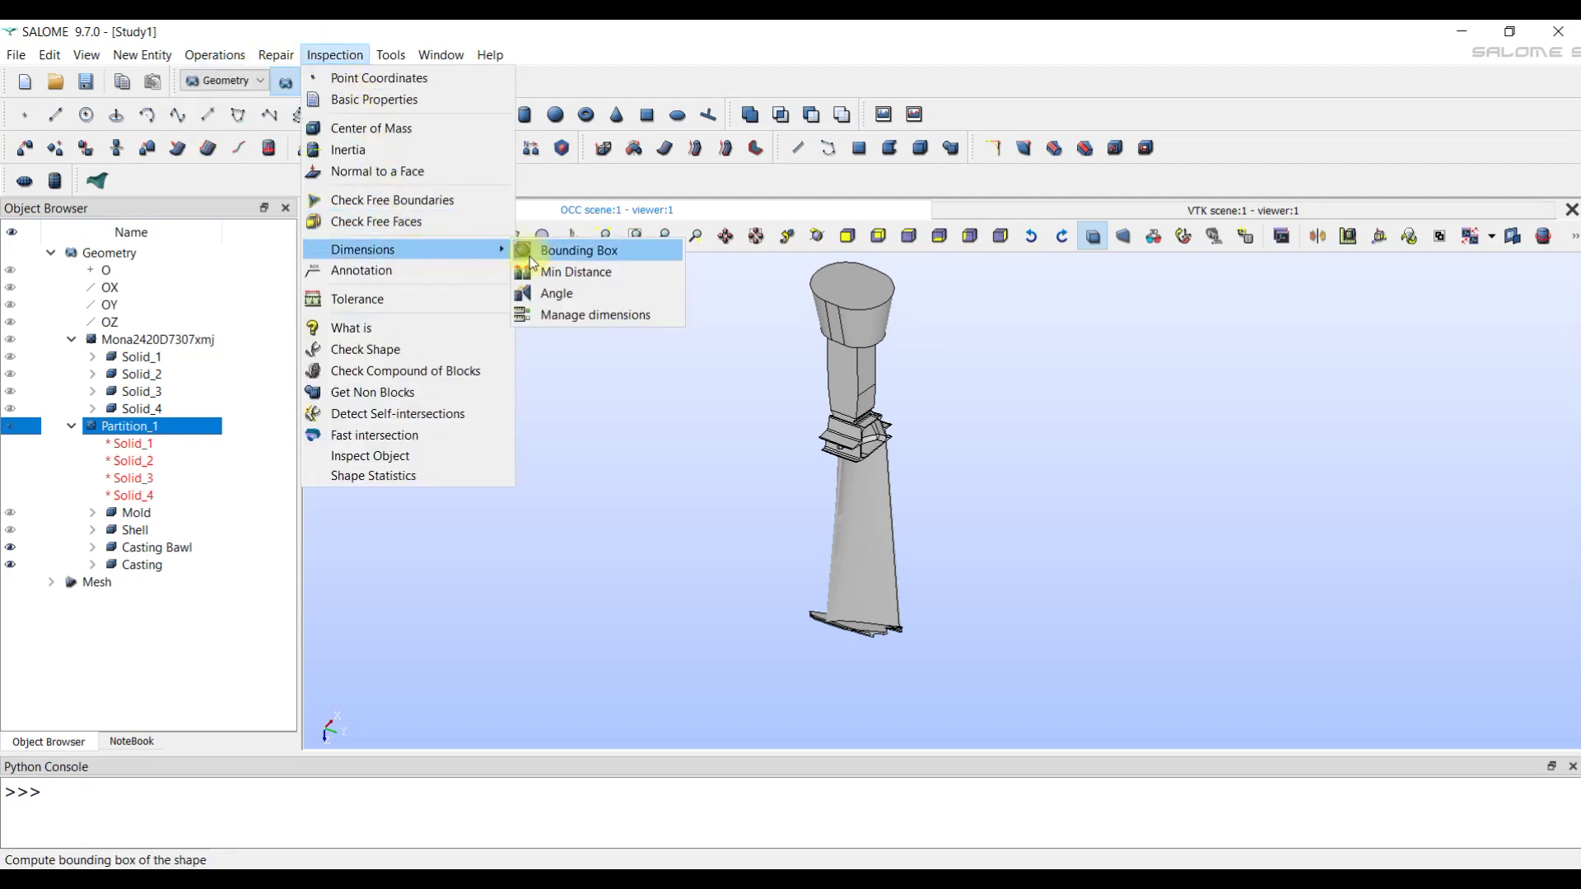
pyautogui.click(601, 248)
pyautogui.moveTo(749, 280); pyautogui.dragTo(363, 71)
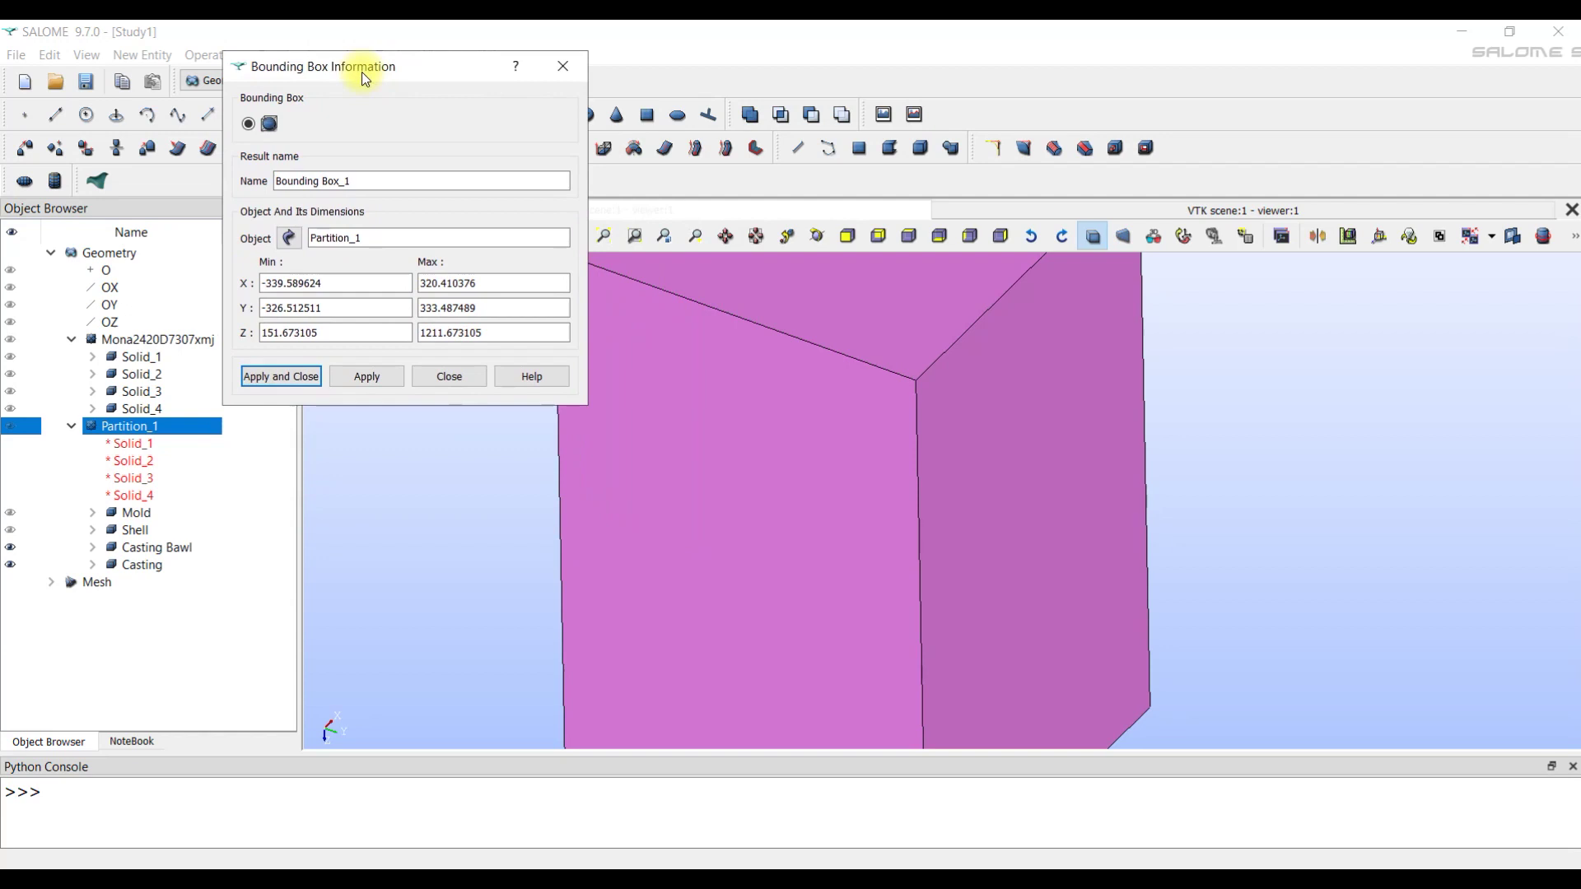
pyautogui.click(147, 514)
pyautogui.click(136, 531)
pyautogui.click(143, 549)
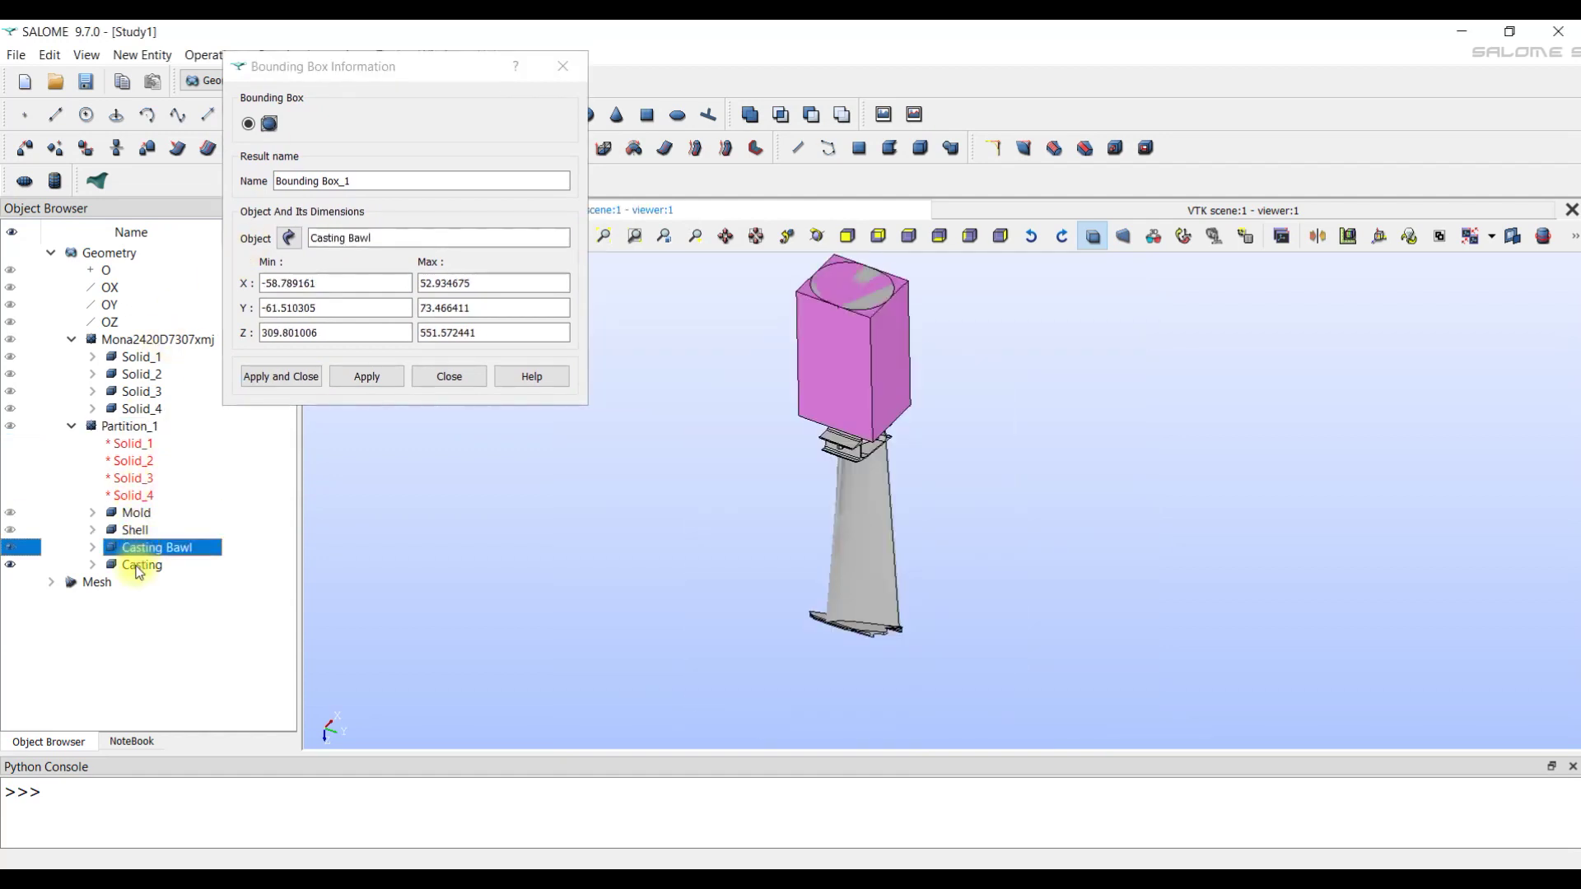
pyautogui.click(140, 566)
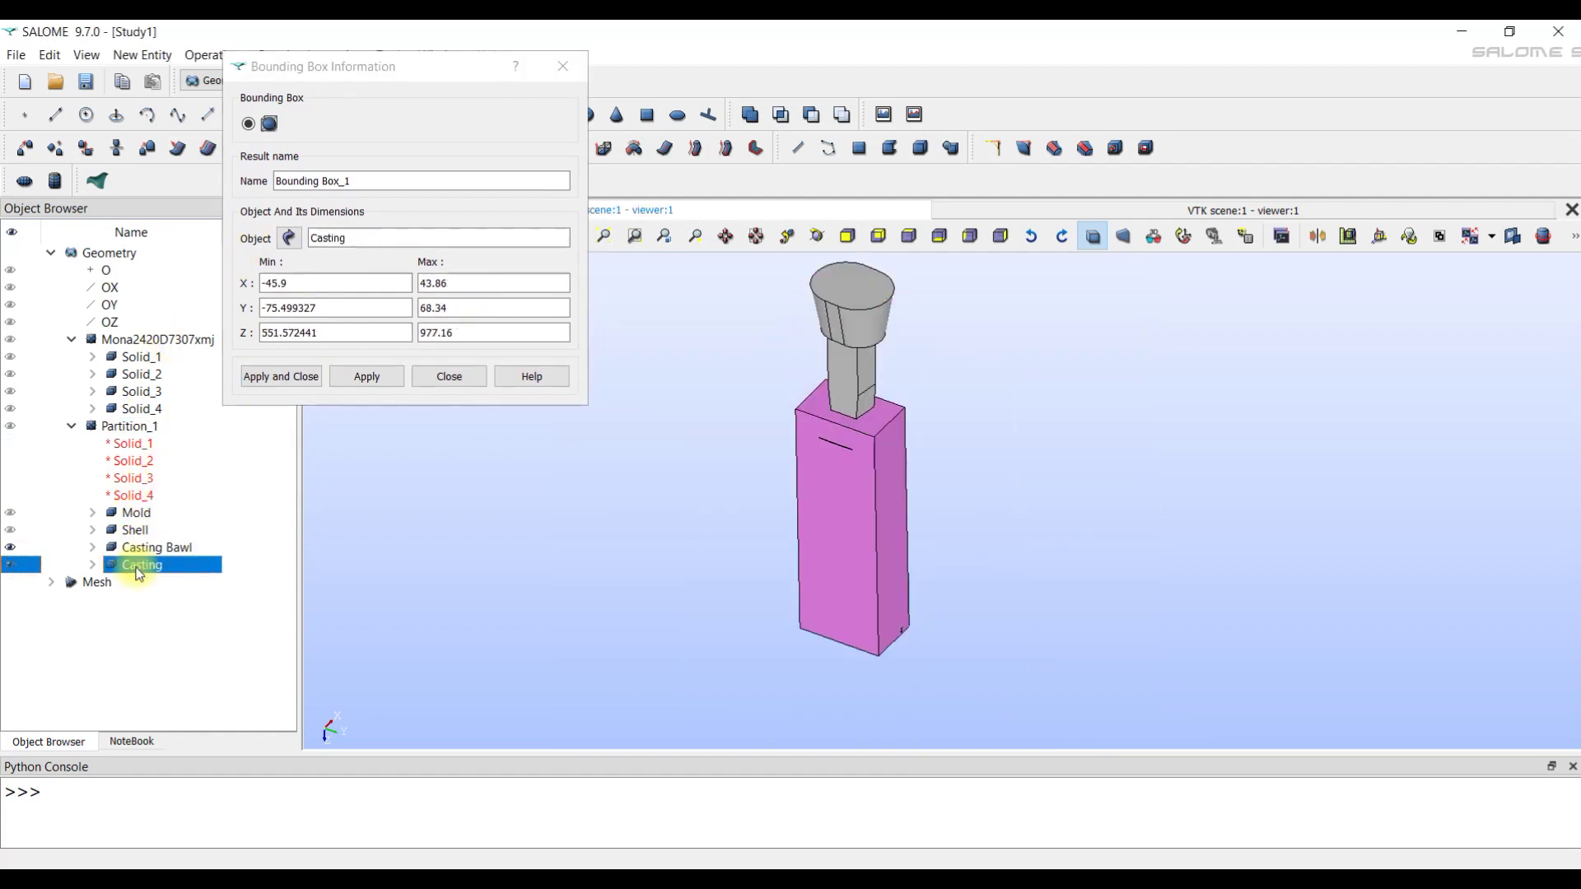
pyautogui.click(585, 66)
pyautogui.click(320, 78)
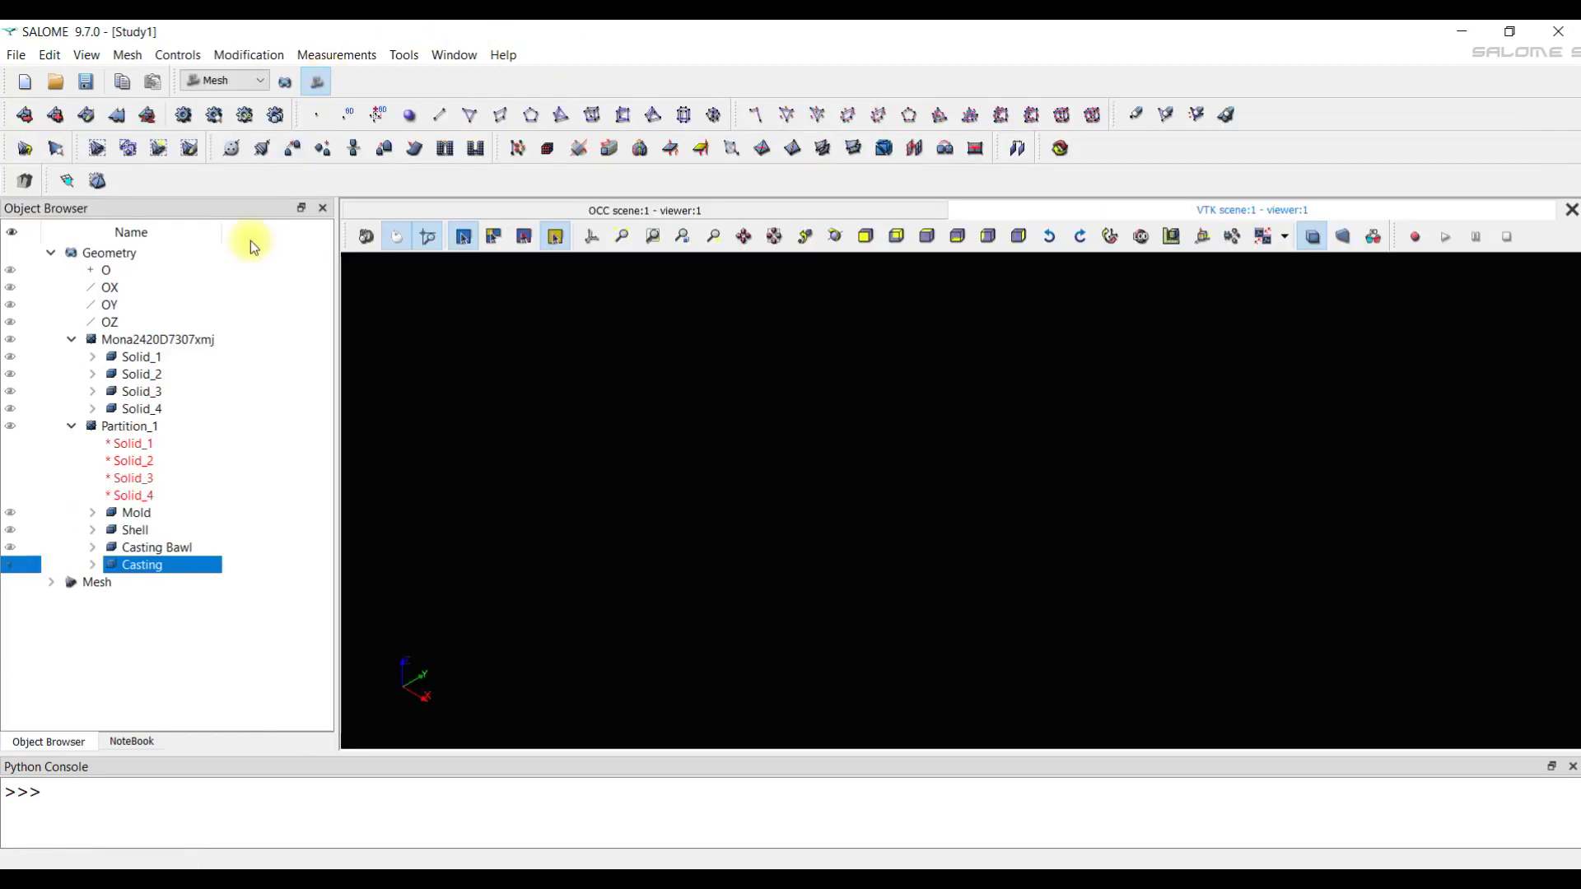
# Start a mesh on Partition_1 using NETGEN 1D-2D with a new NETGEN 2D Parameters hypothesis.
pyautogui.click(130, 426)
pyautogui.rightClick(131, 427)
pyautogui.click(25, 115)
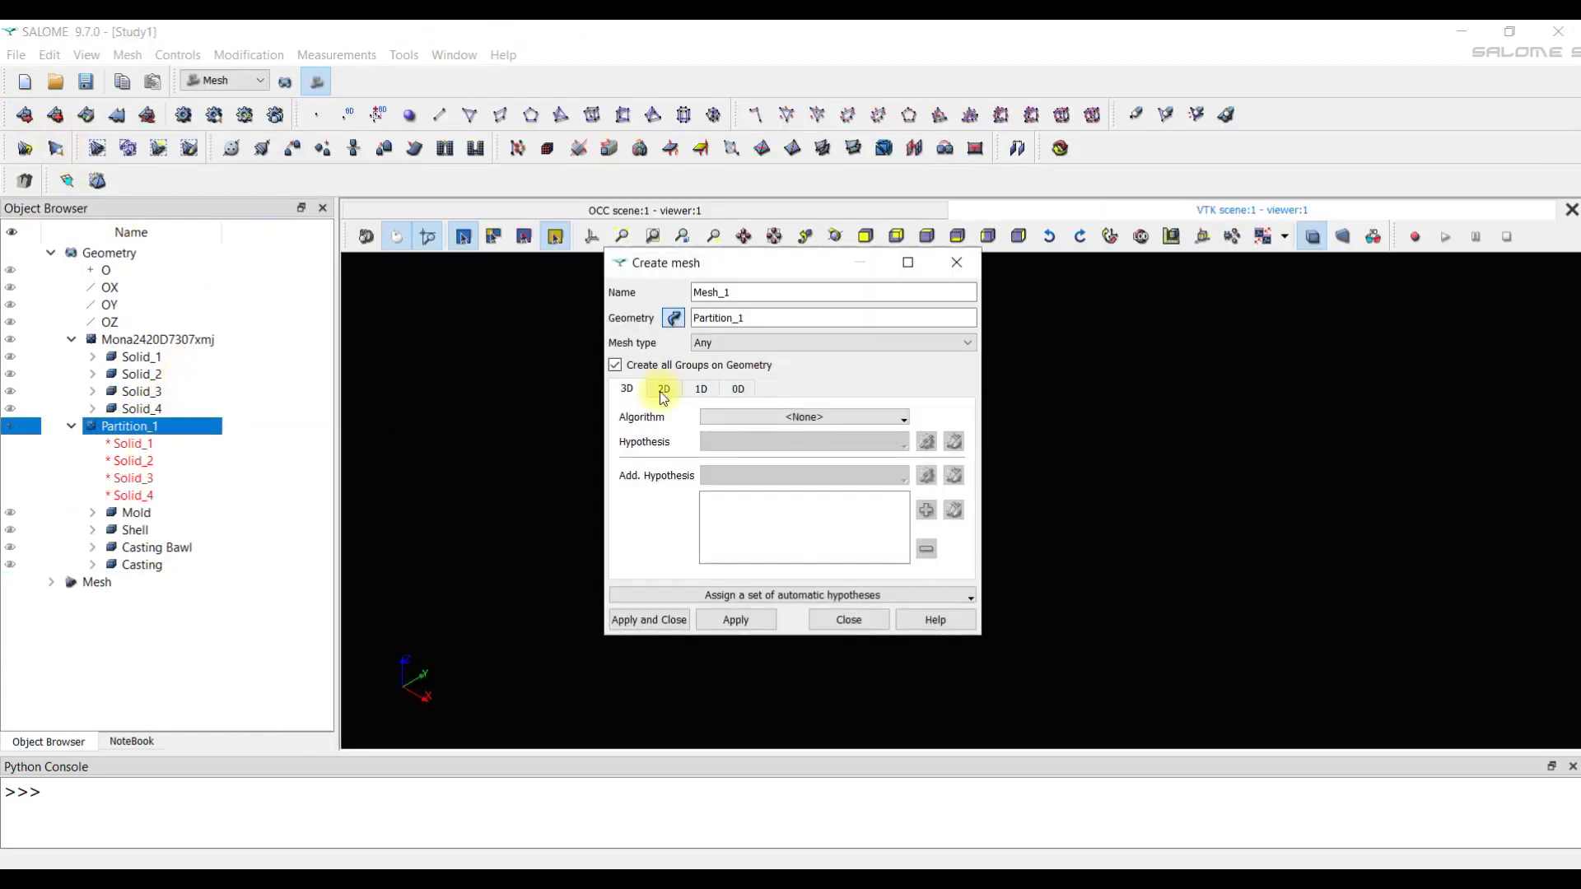
pyautogui.click(664, 391)
pyautogui.click(779, 417)
pyautogui.click(833, 534)
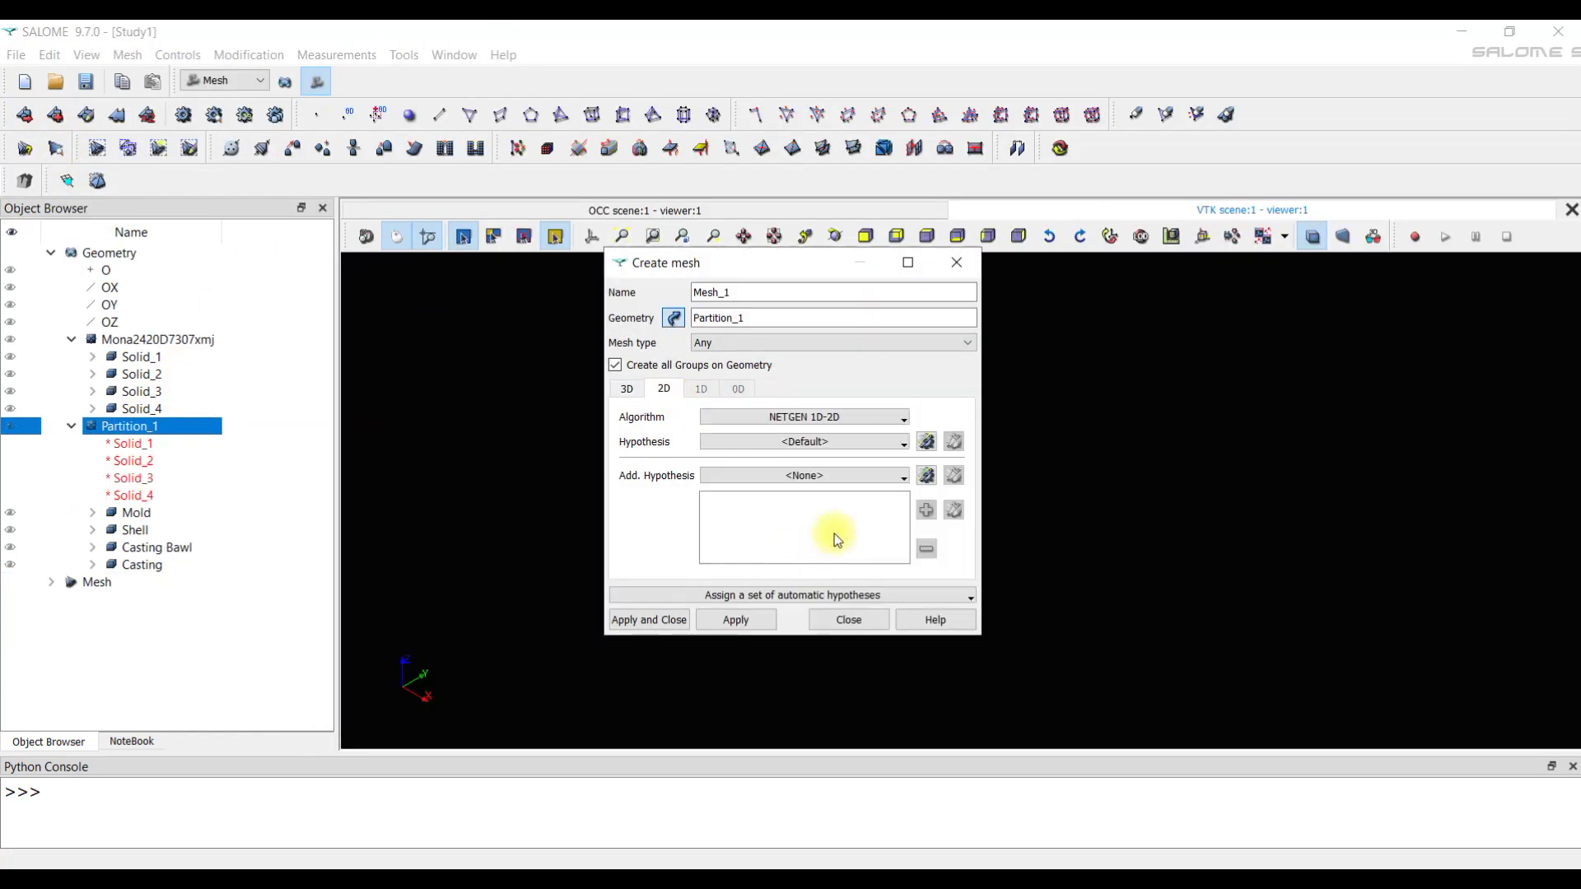
pyautogui.click(927, 442)
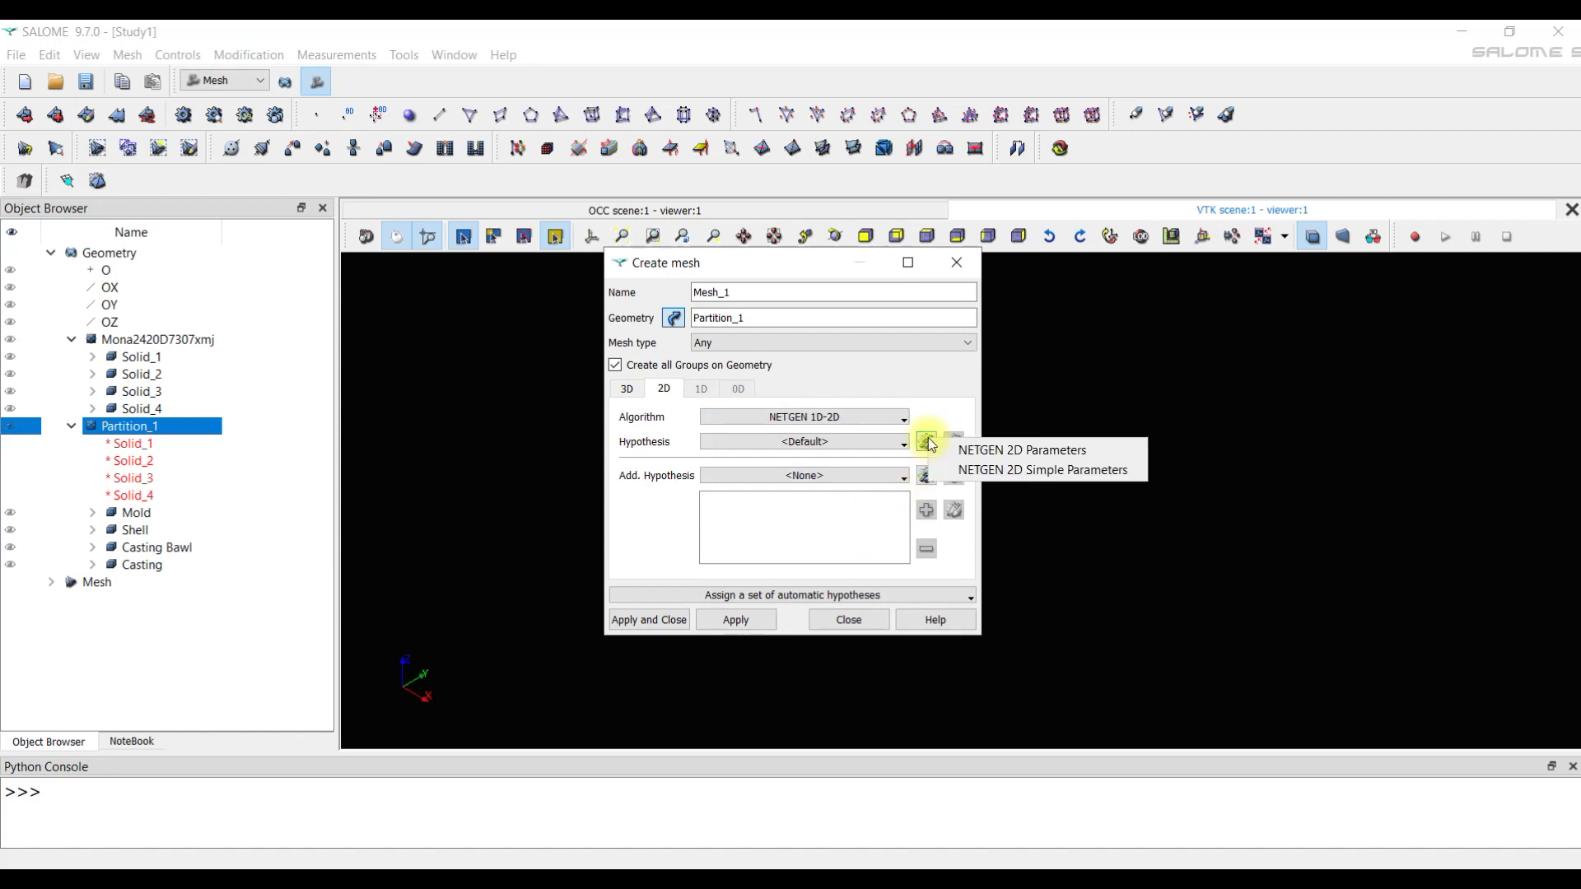
pyautogui.click(969, 455)
# Set max size 30, min size 1 and Coarse fineness, then create Mesh_1.
pyautogui.moveTo(858, 356); pyautogui.dragTo(786, 356)
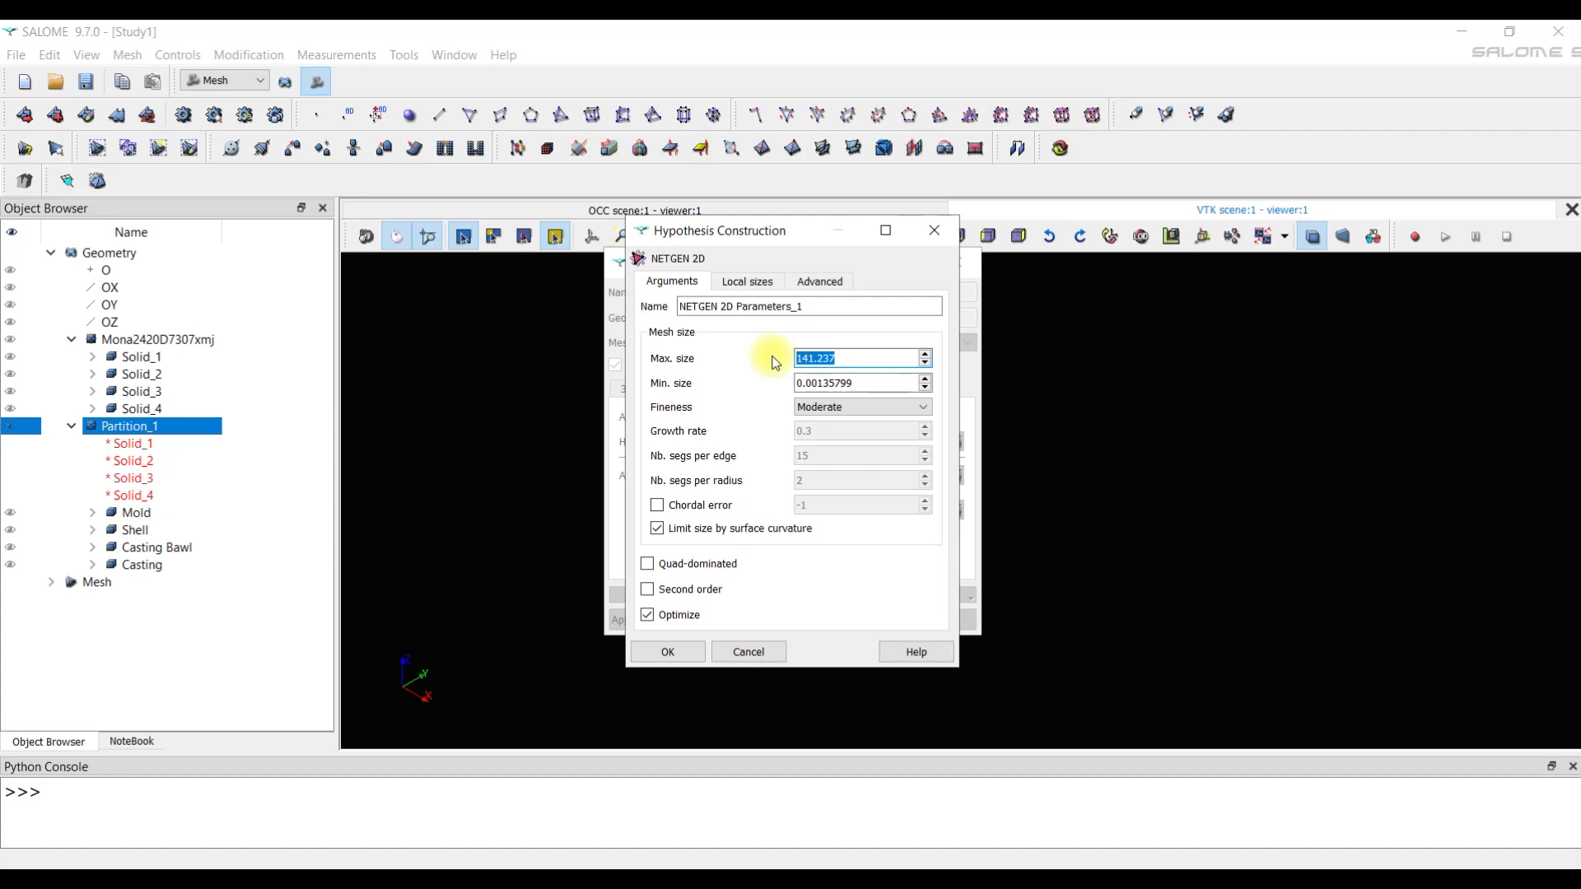
pyautogui.write('30')
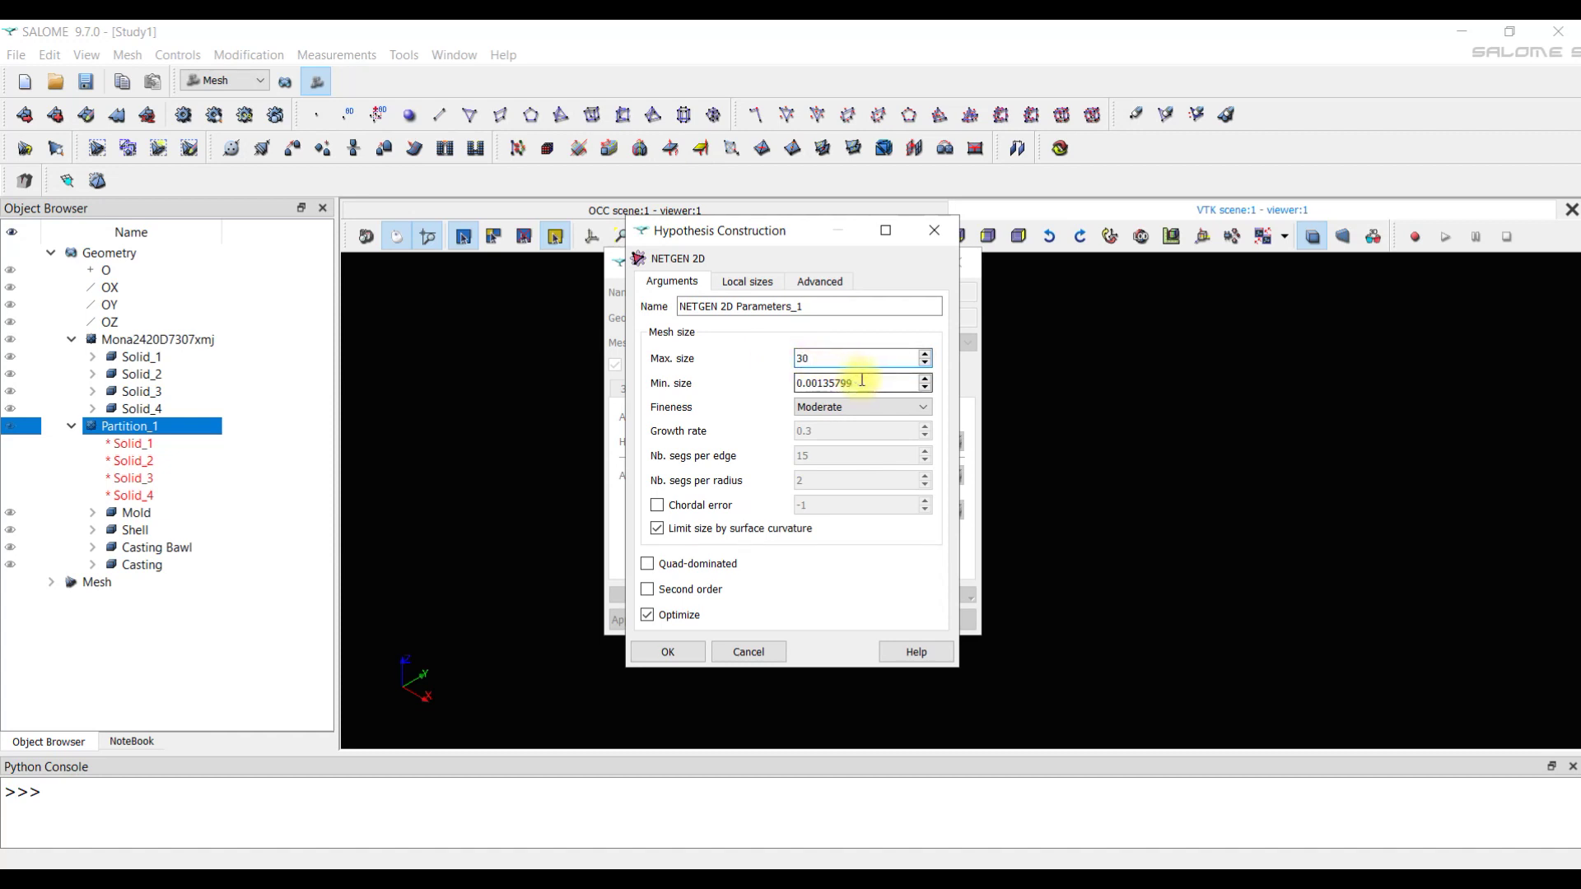
pyautogui.click(865, 383)
pyautogui.moveTo(870, 383); pyautogui.dragTo(795, 383)
pyautogui.write('1')
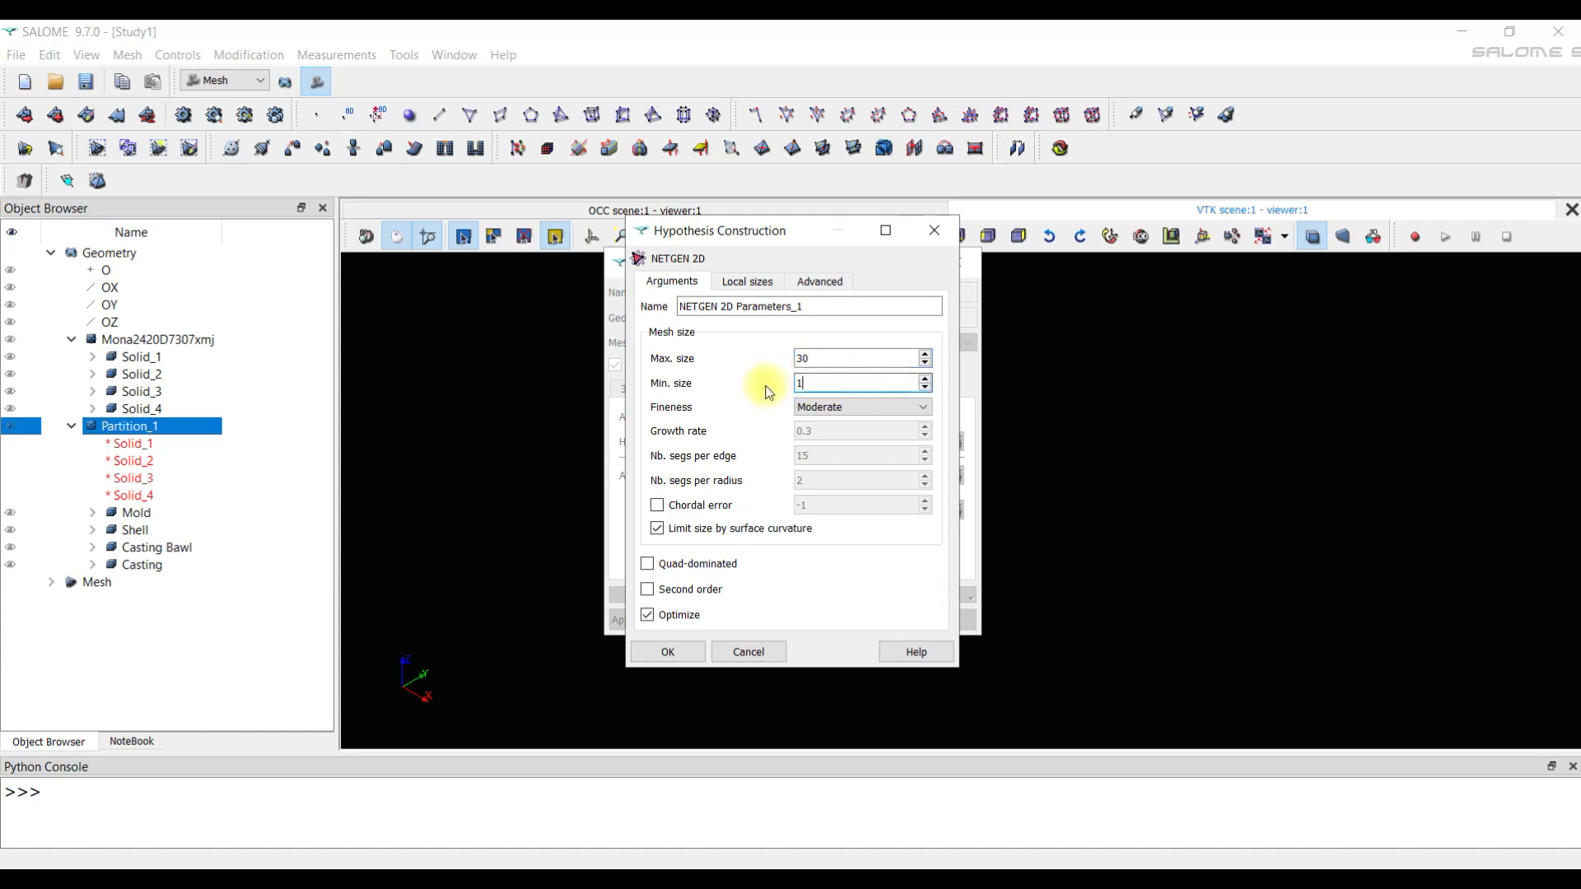
pyautogui.click(823, 407)
pyautogui.click(826, 441)
pyautogui.click(672, 654)
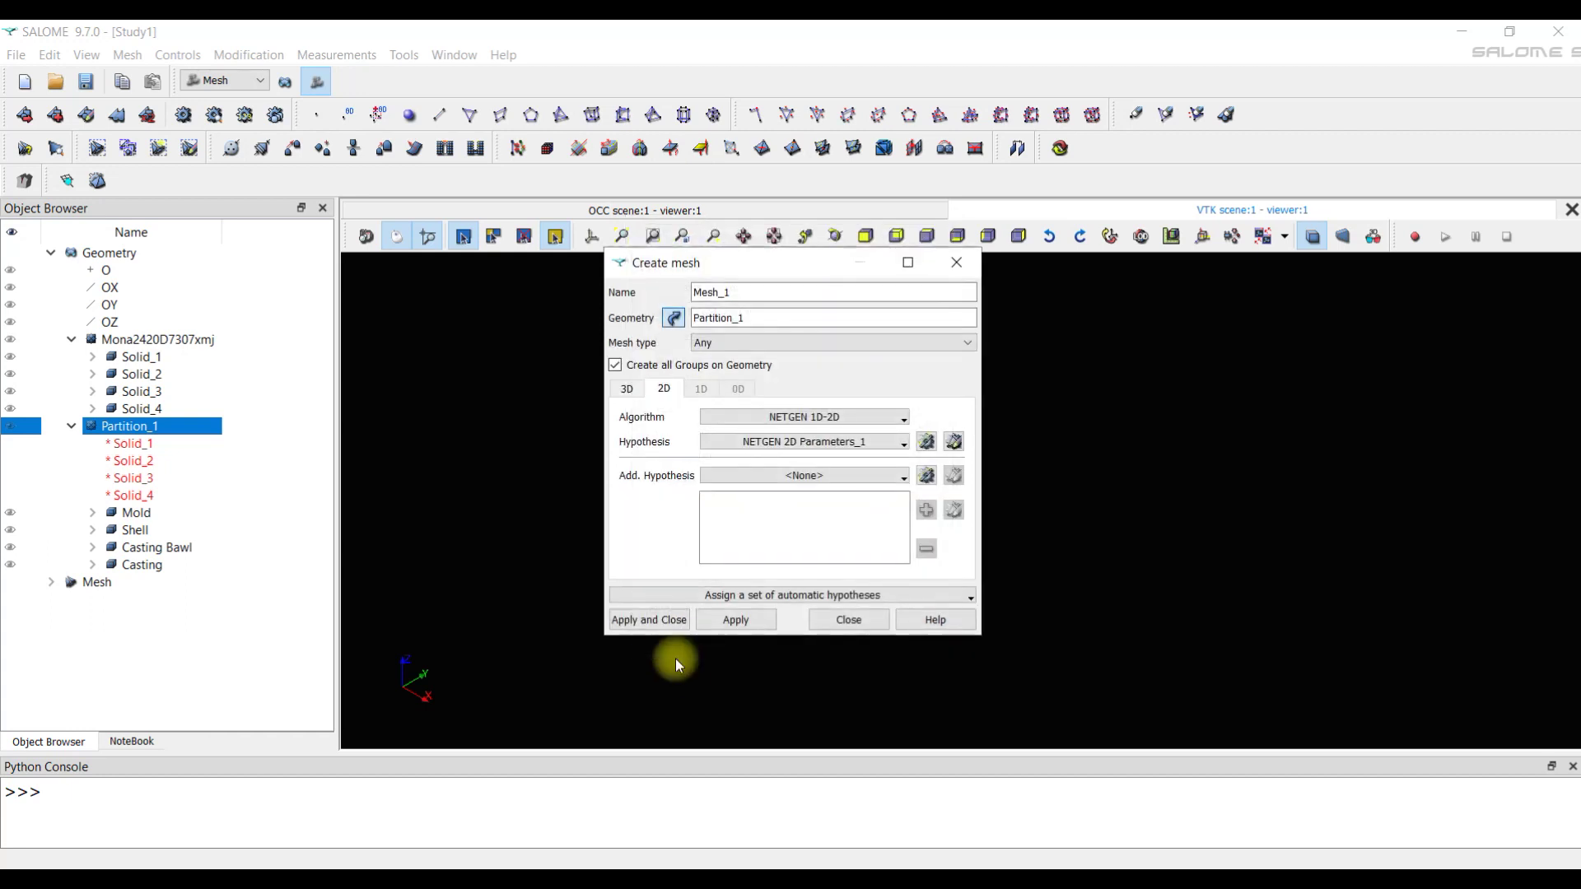
pyautogui.click(661, 620)
# Start a Mesh_1 sub-mesh on Casting using NETGEN 1D-2D with a new NETGEN 2D Parameters hypothesis.
pyautogui.rightClick(120, 641)
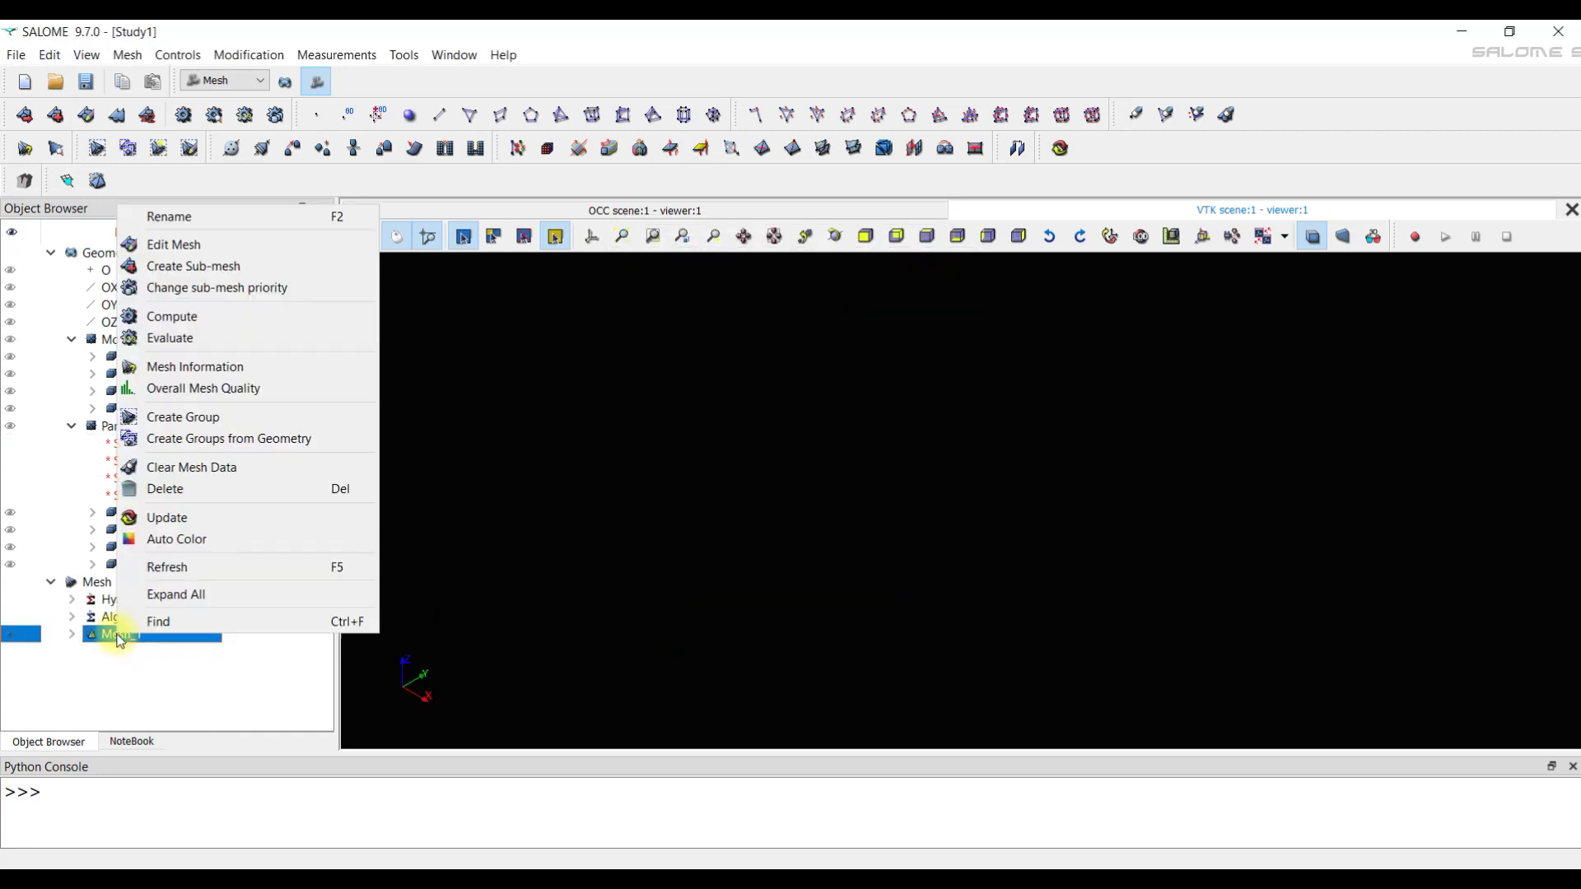
pyautogui.click(224, 274)
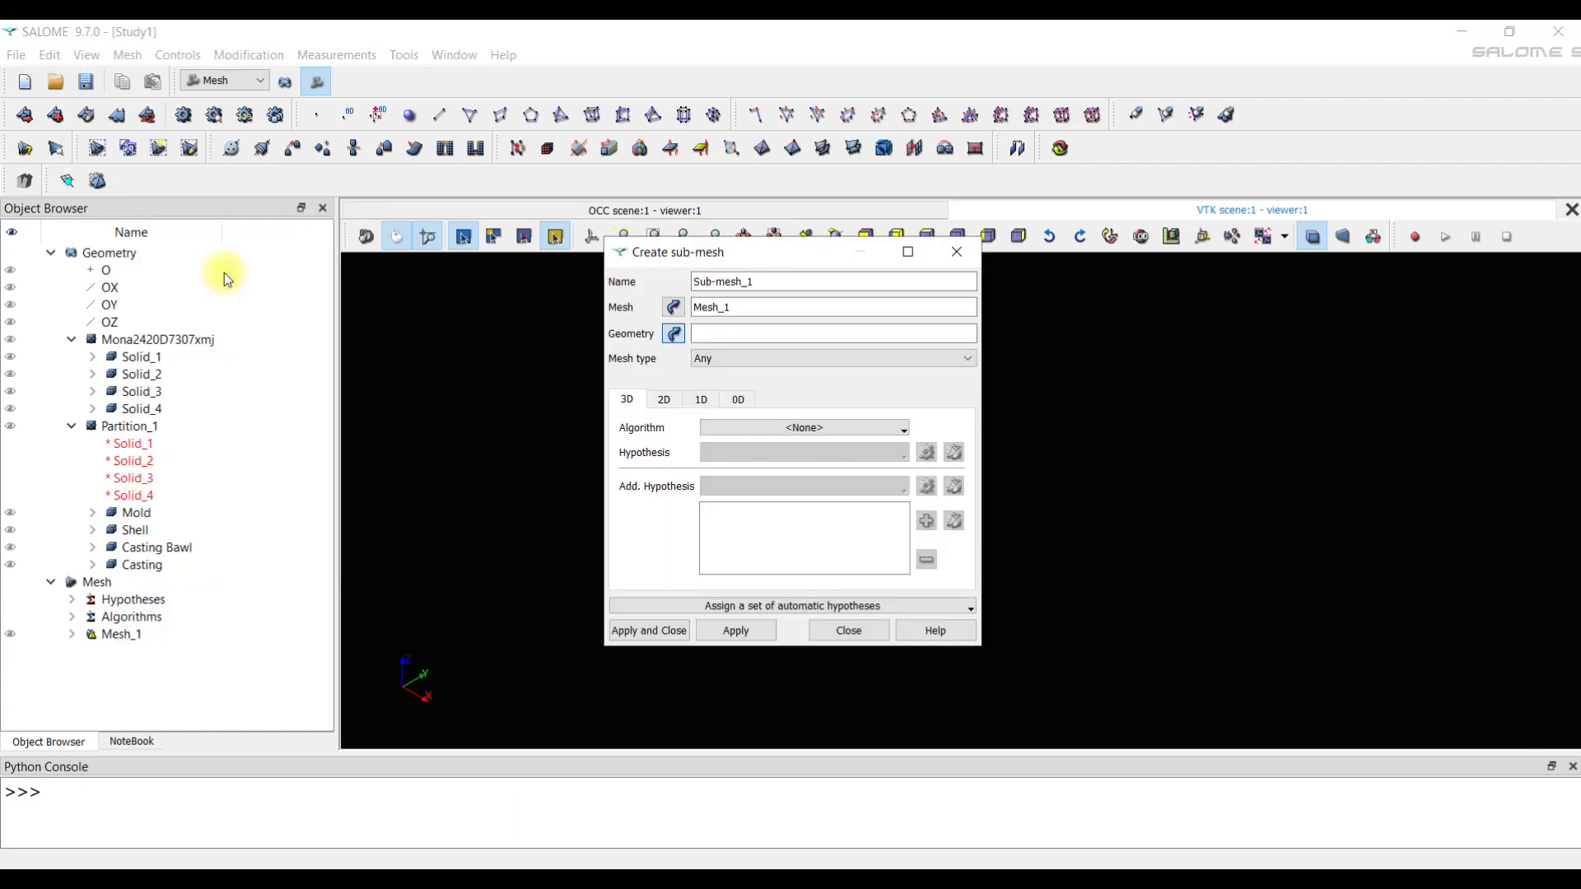
pyautogui.click(141, 565)
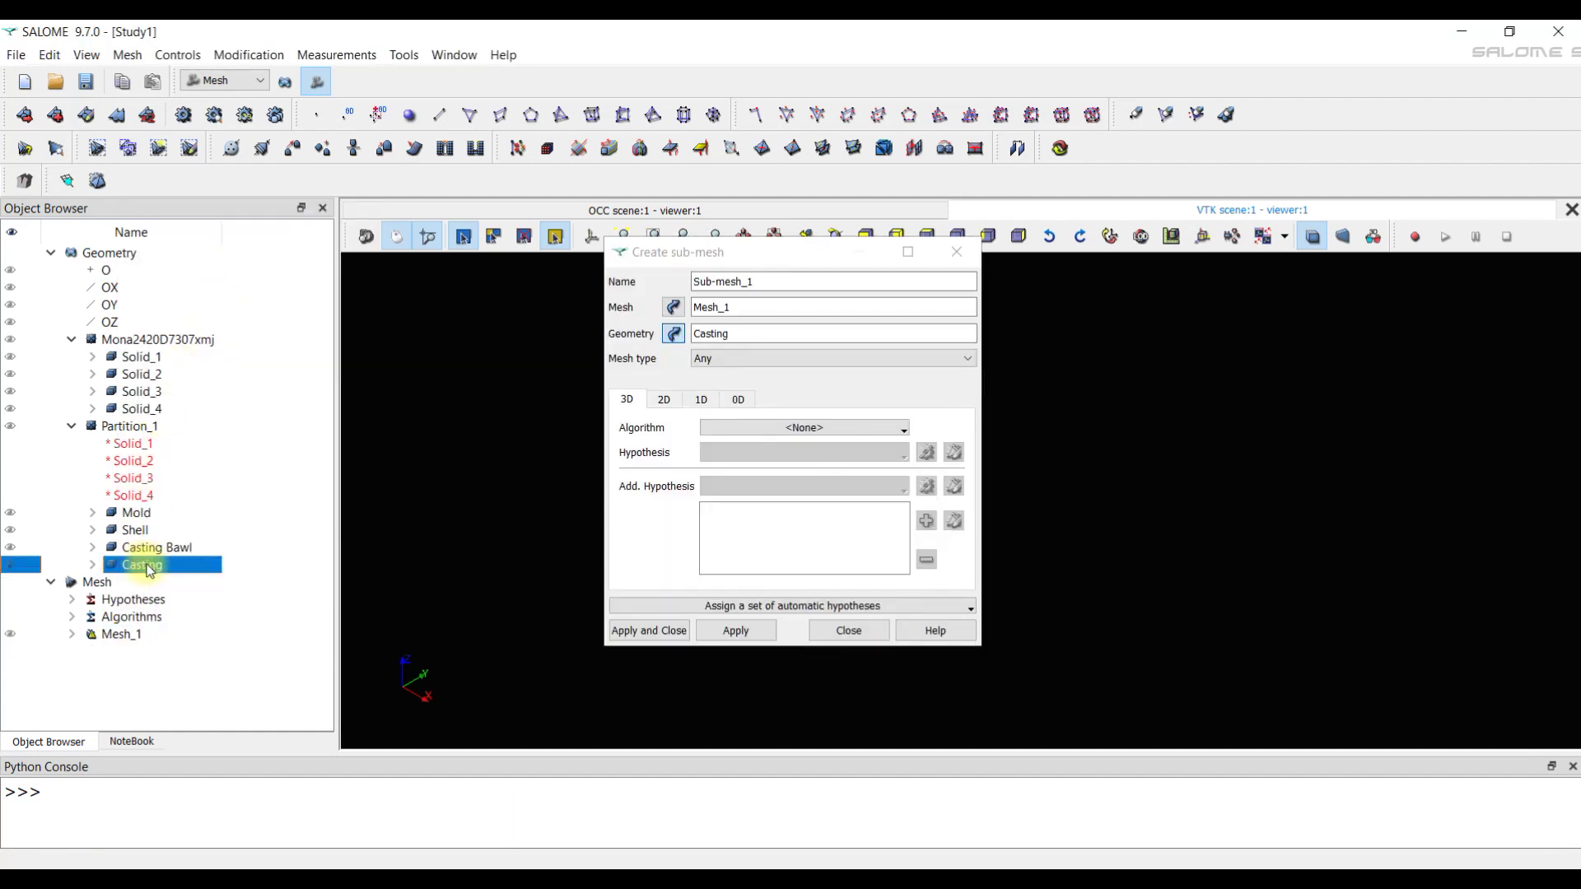
pyautogui.click(663, 401)
pyautogui.click(887, 428)
pyautogui.click(790, 563)
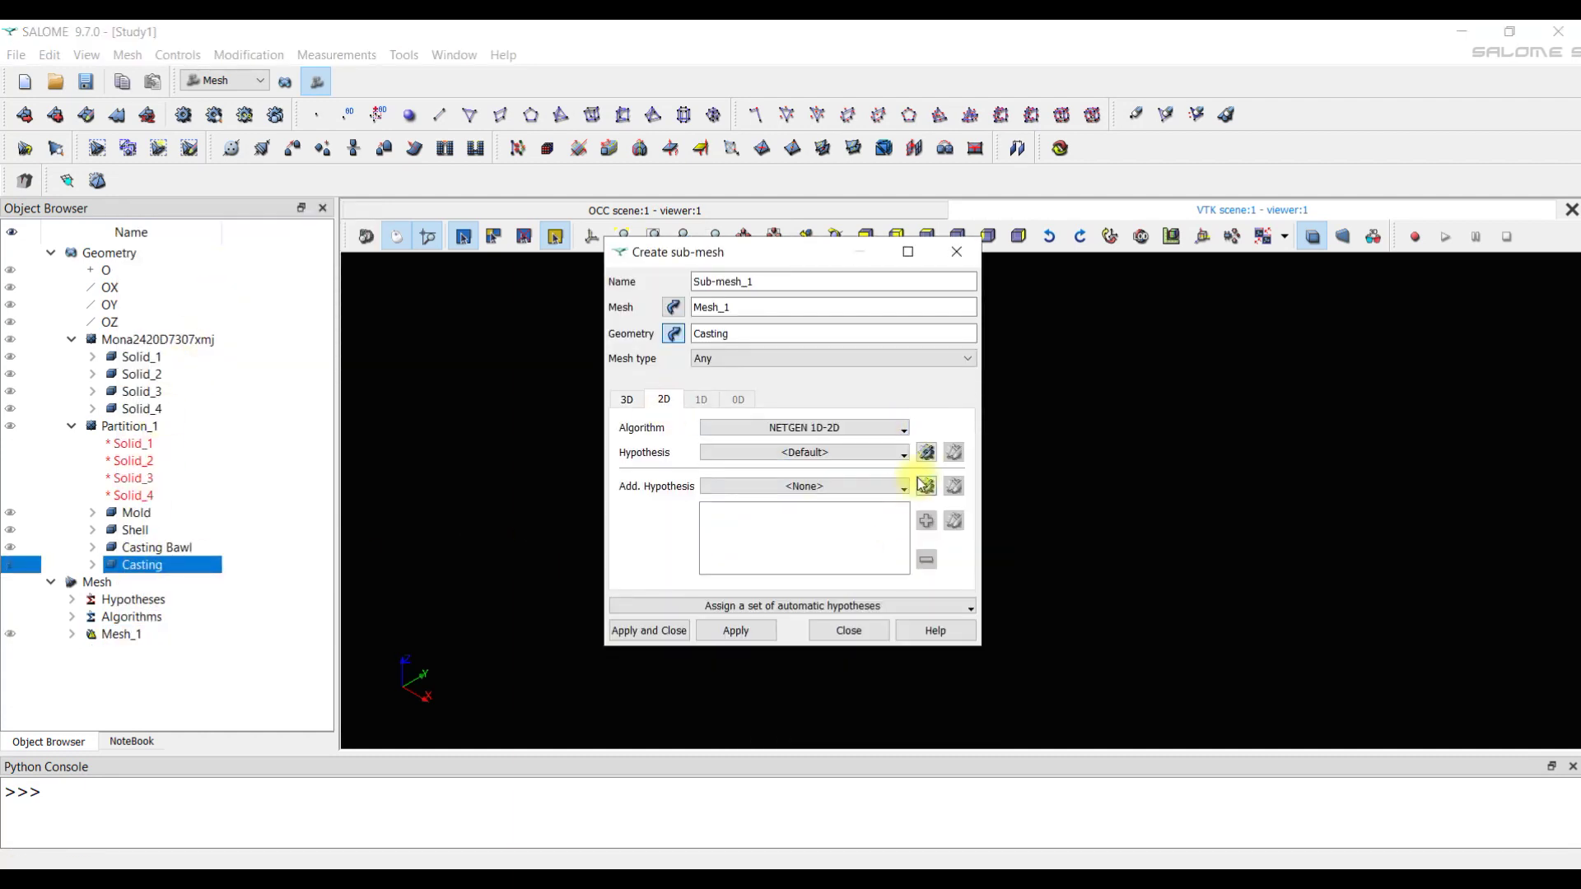
pyautogui.click(926, 453)
pyautogui.click(955, 466)
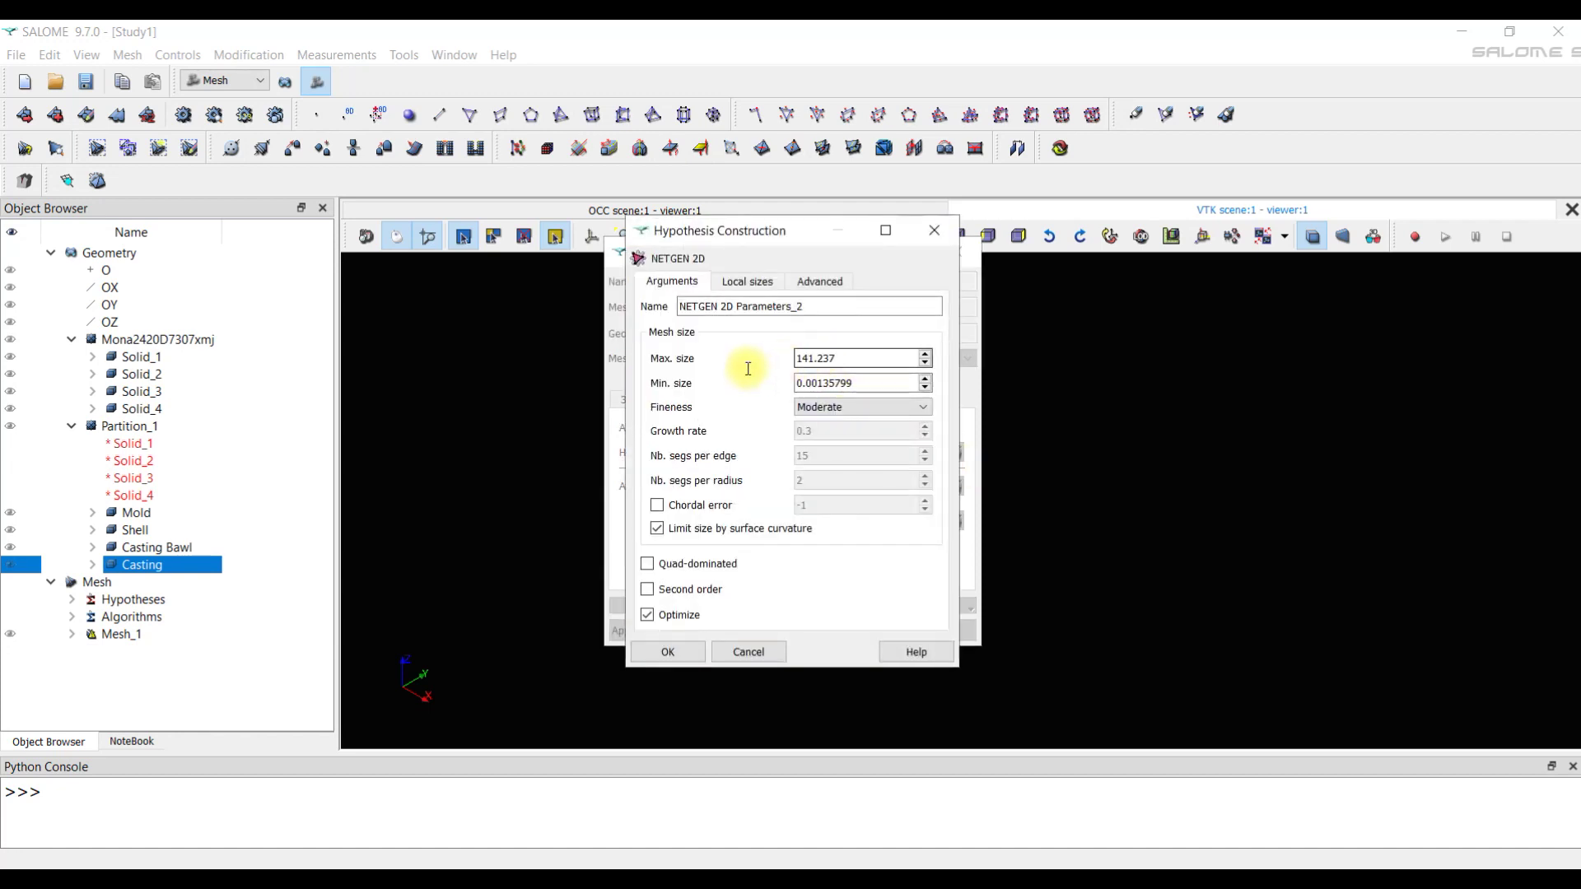
# Set max size 2, min size 0.5 and Coarse fineness, then create Sub-mesh_1.
pyautogui.moveTo(847, 356); pyautogui.dragTo(792, 359)
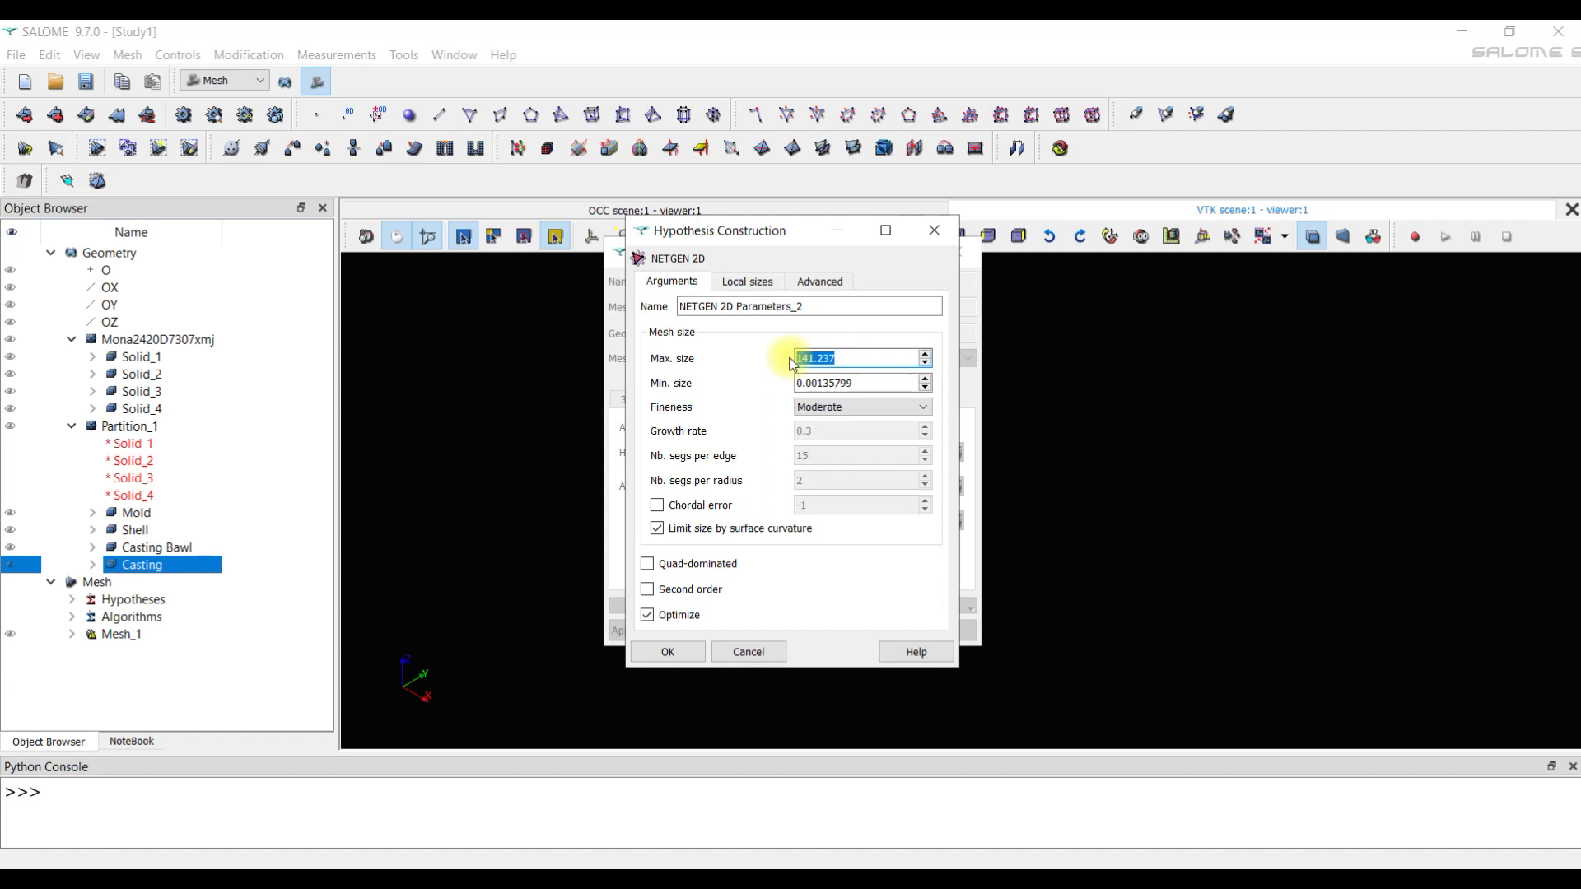
pyautogui.write('2')
pyautogui.click(863, 381)
pyautogui.moveTo(863, 381); pyautogui.dragTo(797, 382)
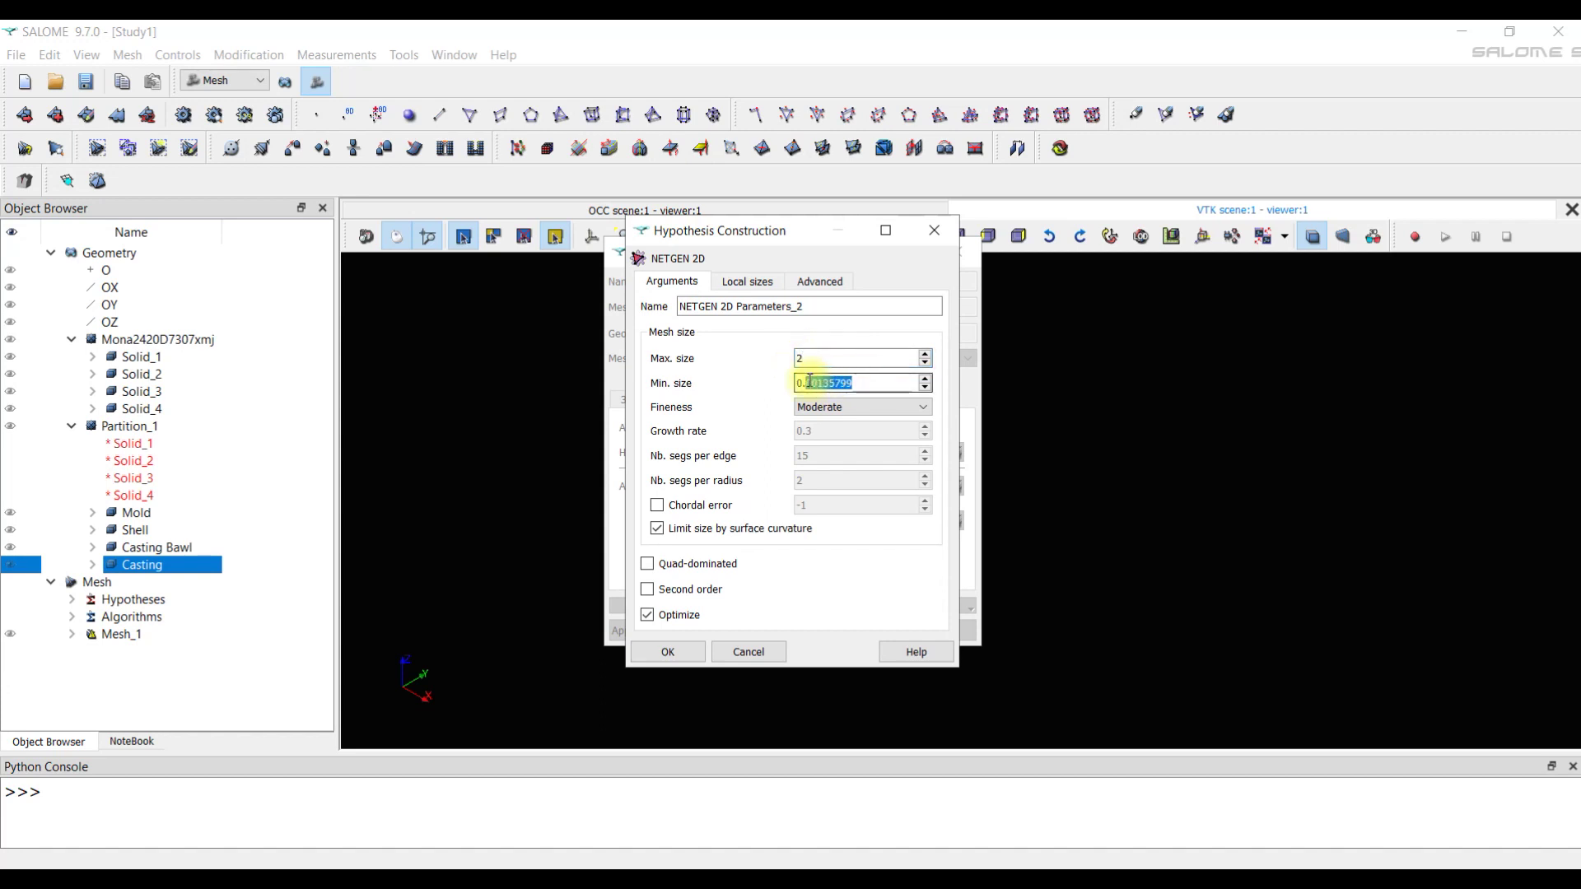
pyautogui.write('0.5')
pyautogui.click(827, 409)
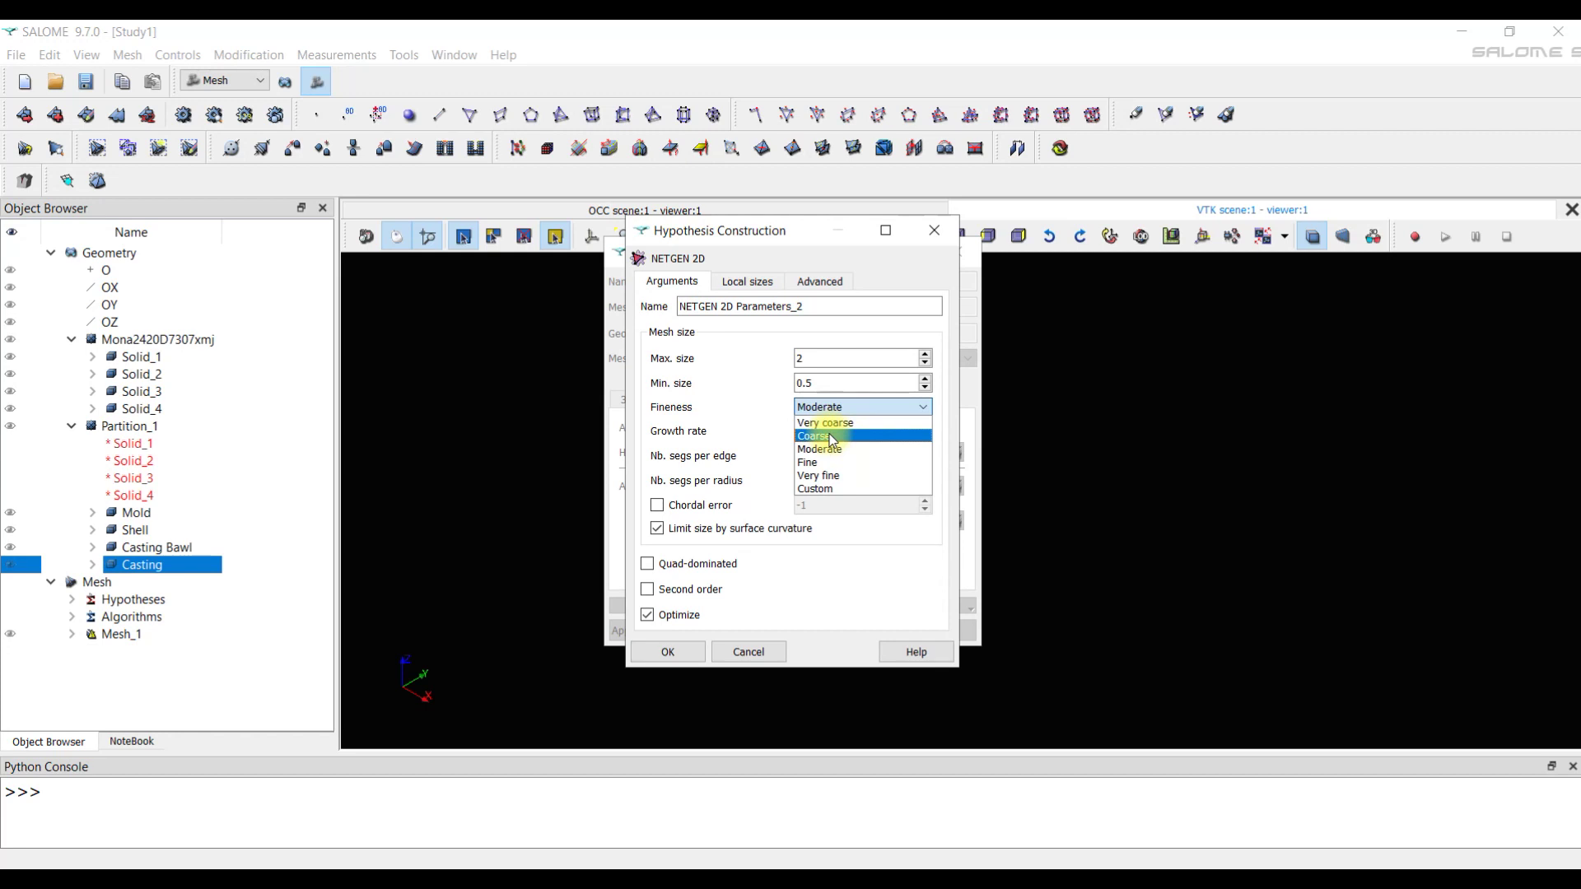
pyautogui.click(831, 437)
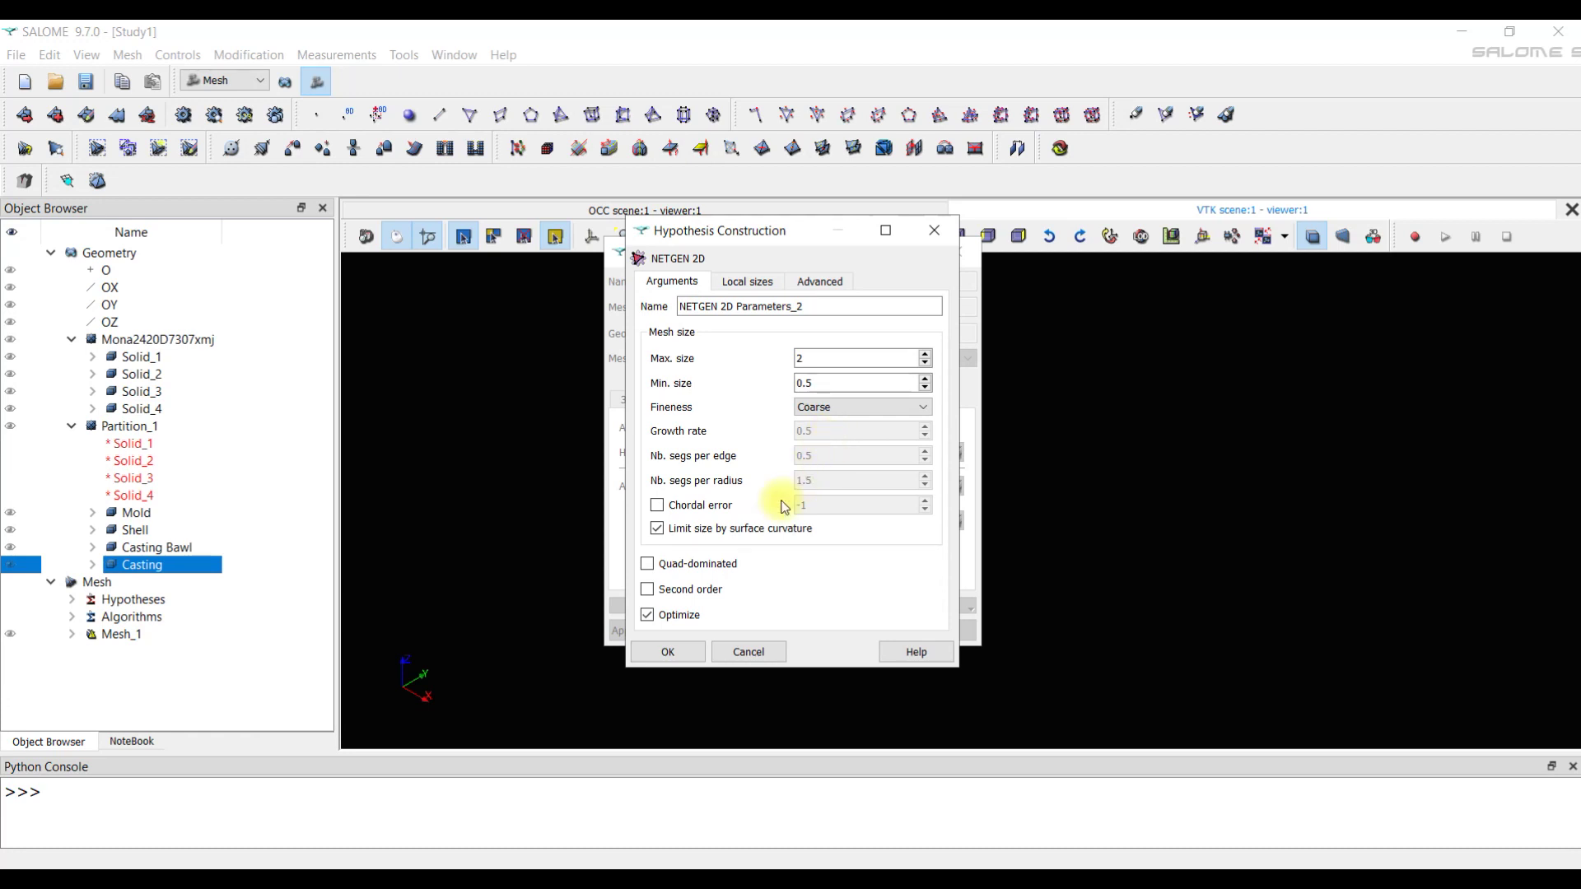
pyautogui.click(684, 654)
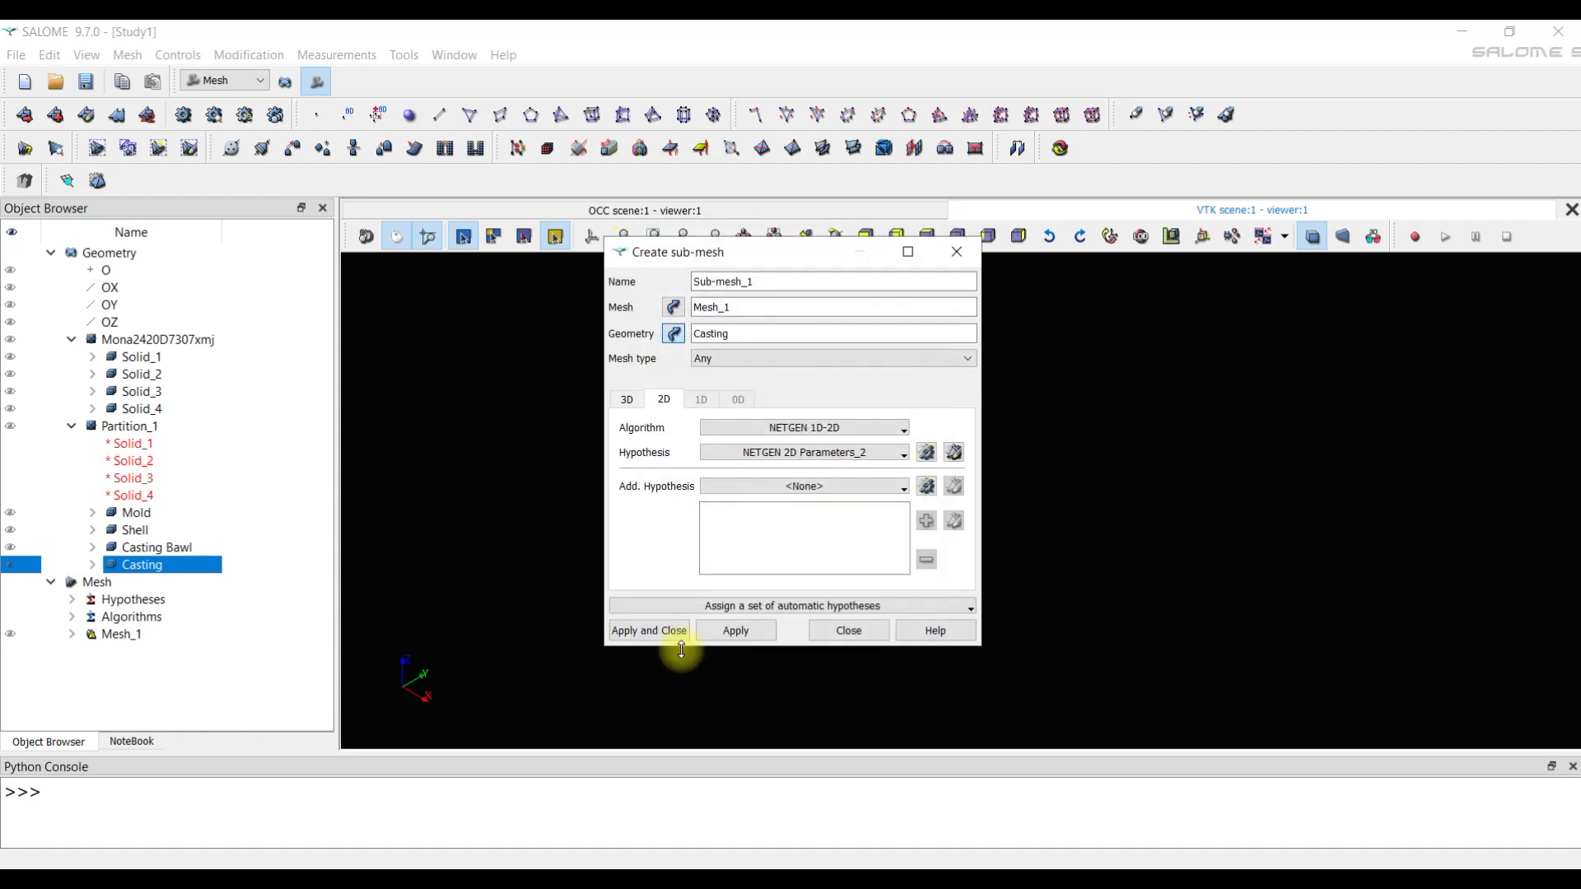
pyautogui.click(679, 631)
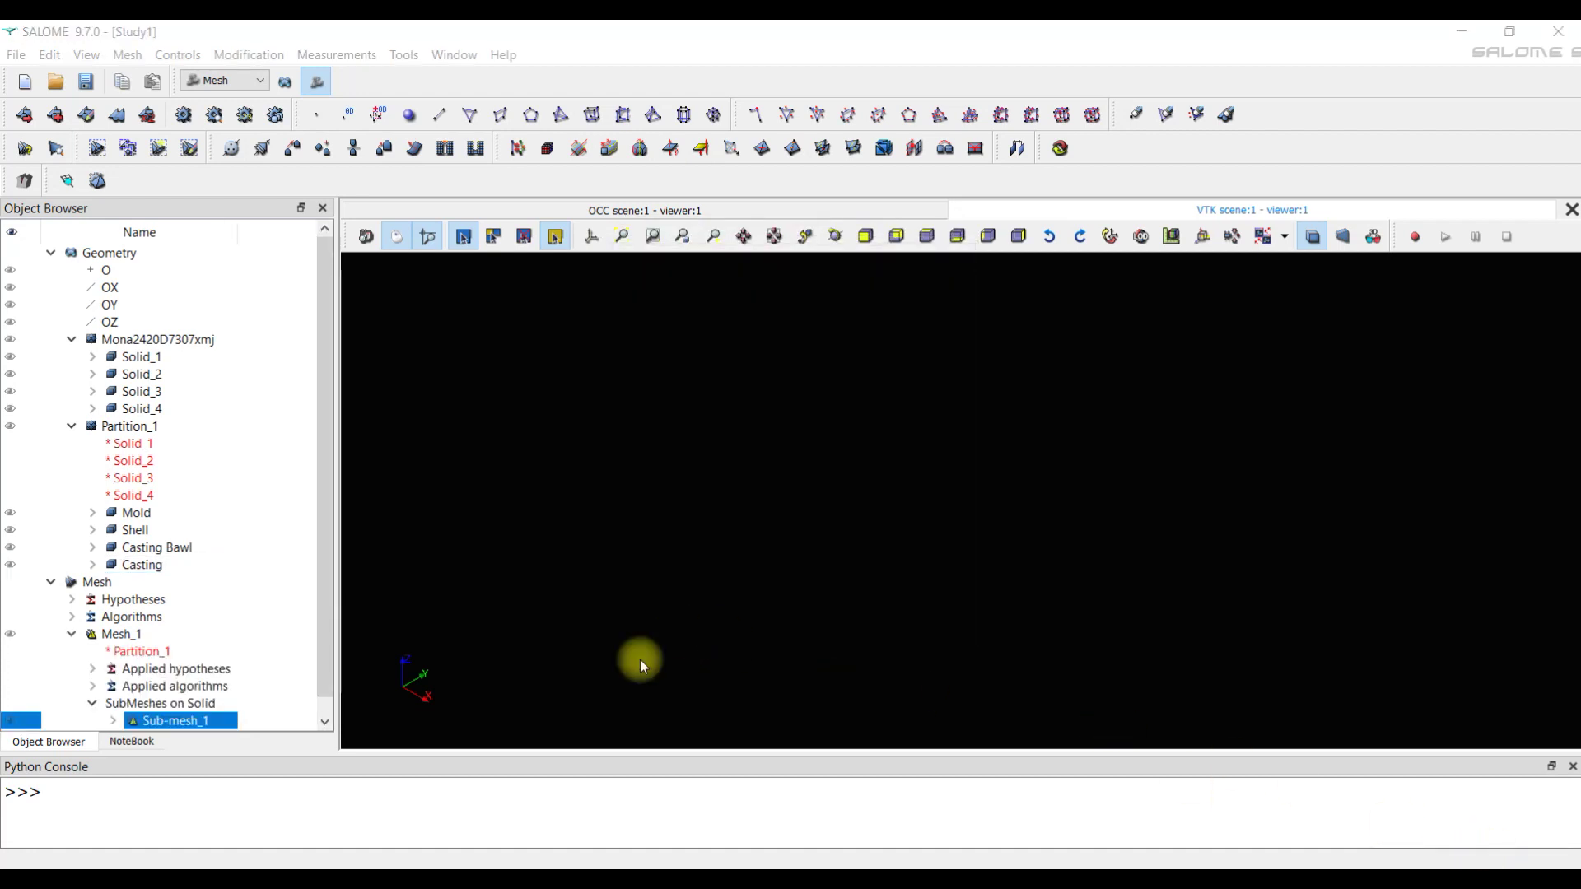
# Compute Sub-mesh_1 and review the reported surface meshing error.
pyautogui.scroll(-1, 198, 653)
pyautogui.rightClick(169, 706)
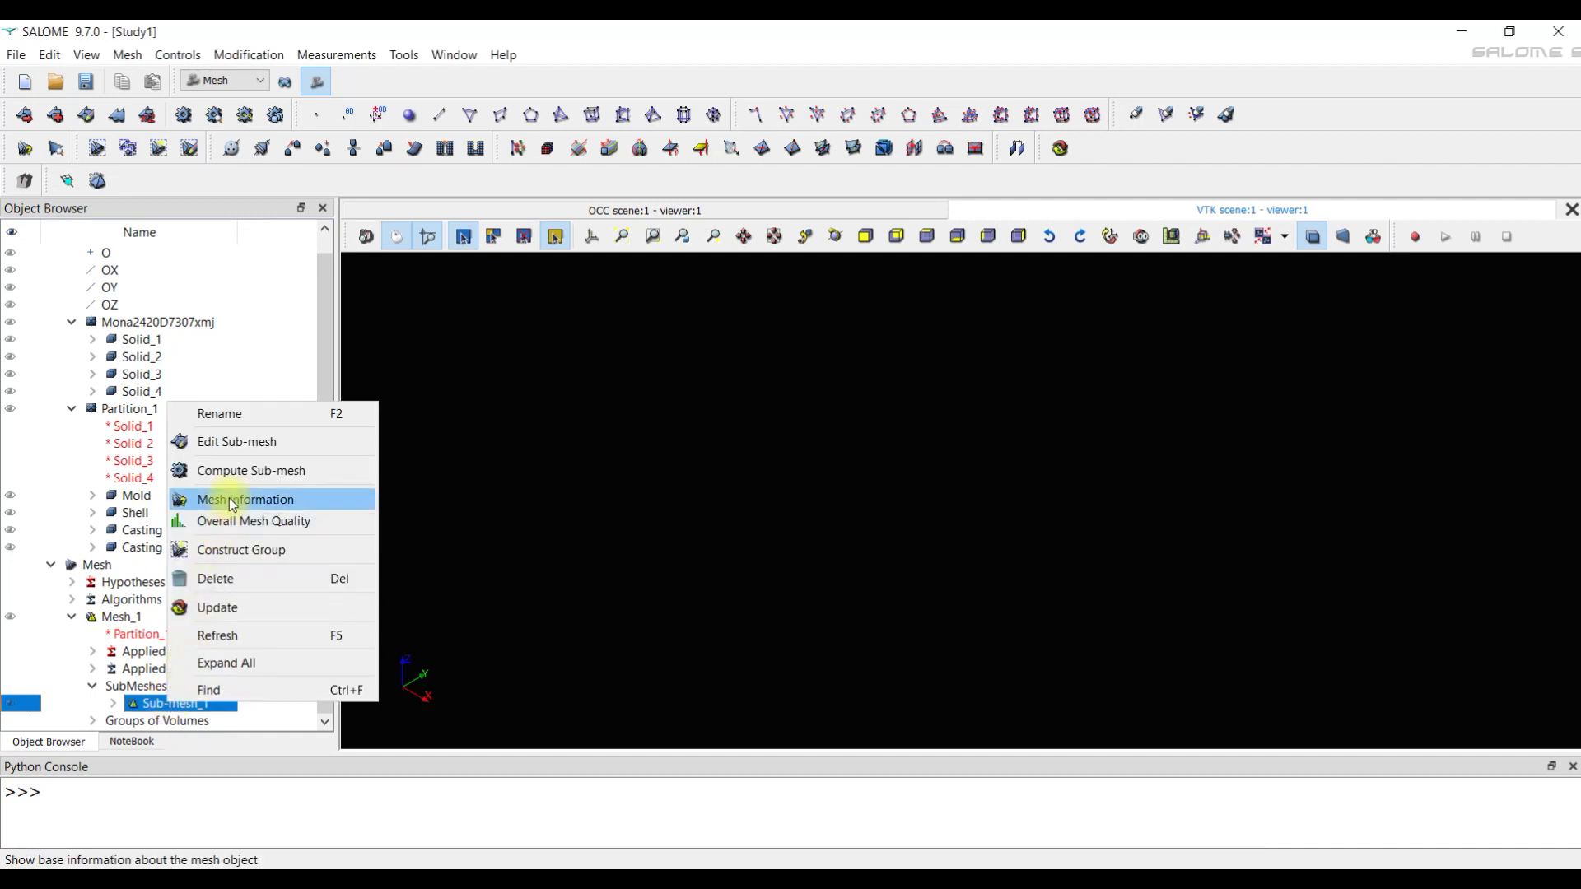
pyautogui.click(246, 472)
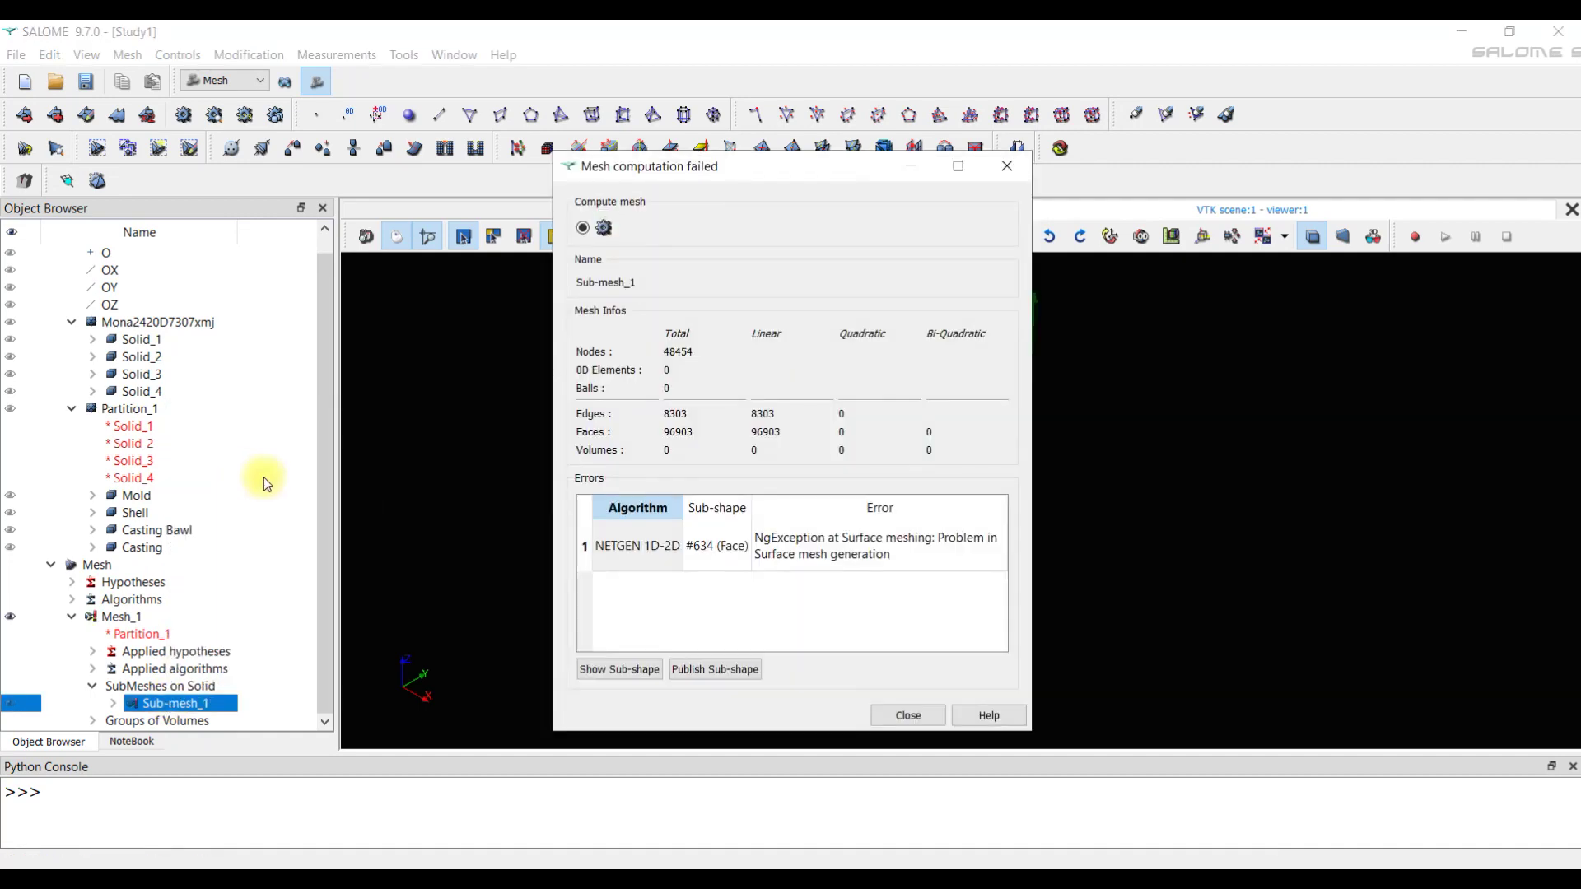
pyautogui.moveTo(745, 163); pyautogui.dragTo(1293, 103)
pyautogui.click(1181, 475)
pyautogui.moveTo(865, 508)
pyautogui.mouseDown()
pyautogui.moveTo(1045, 687)
pyautogui.moveTo(851, 491)
pyautogui.mouseUp()
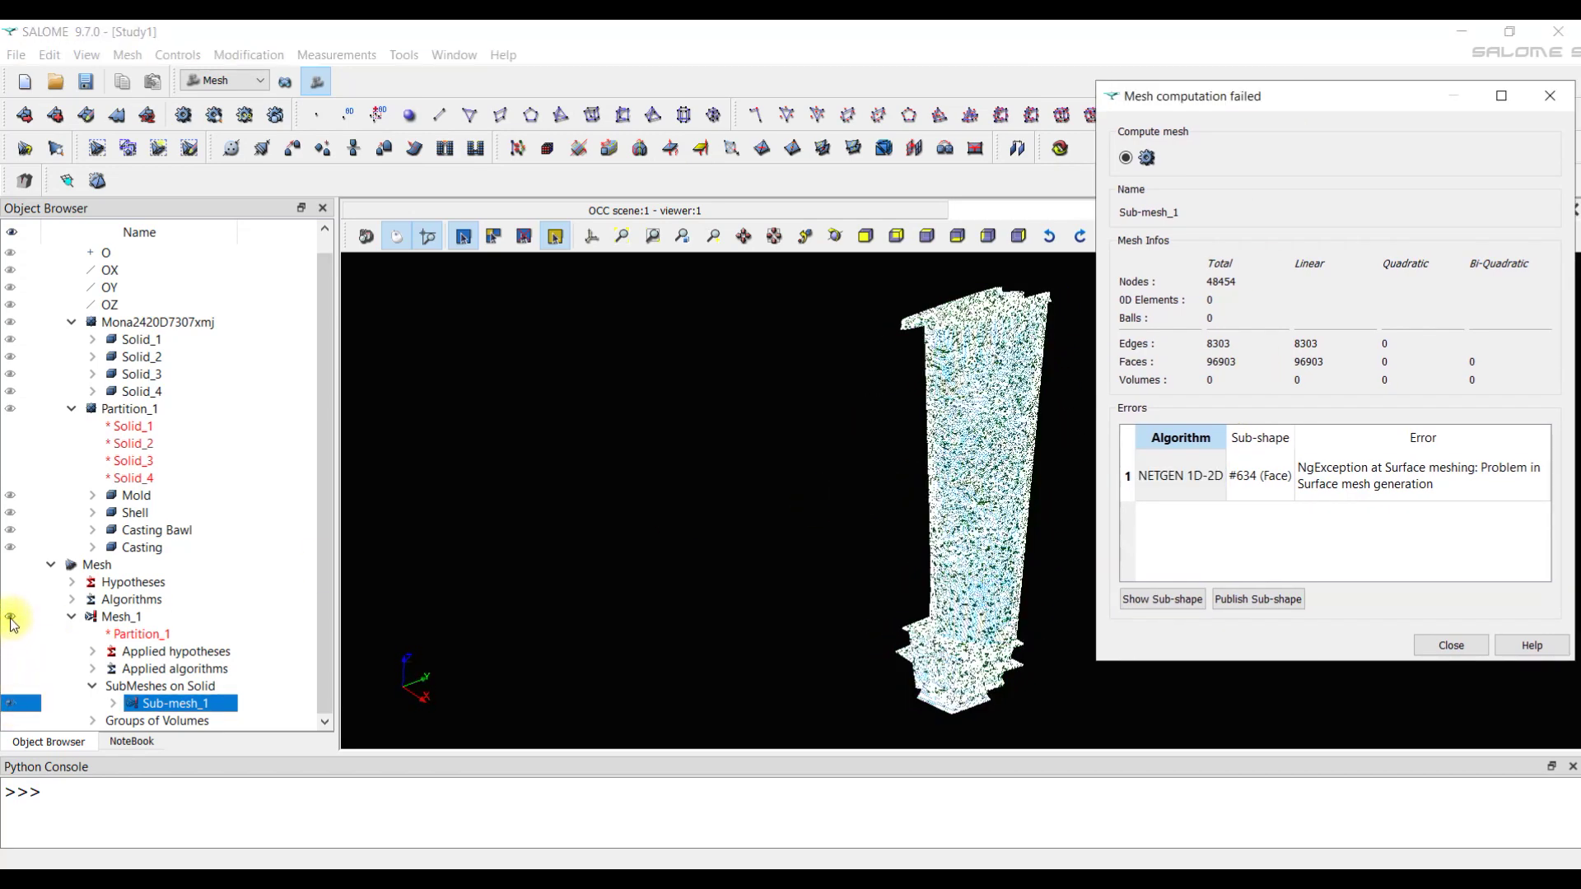
pyautogui.click(11, 617)
pyautogui.click(12, 705)
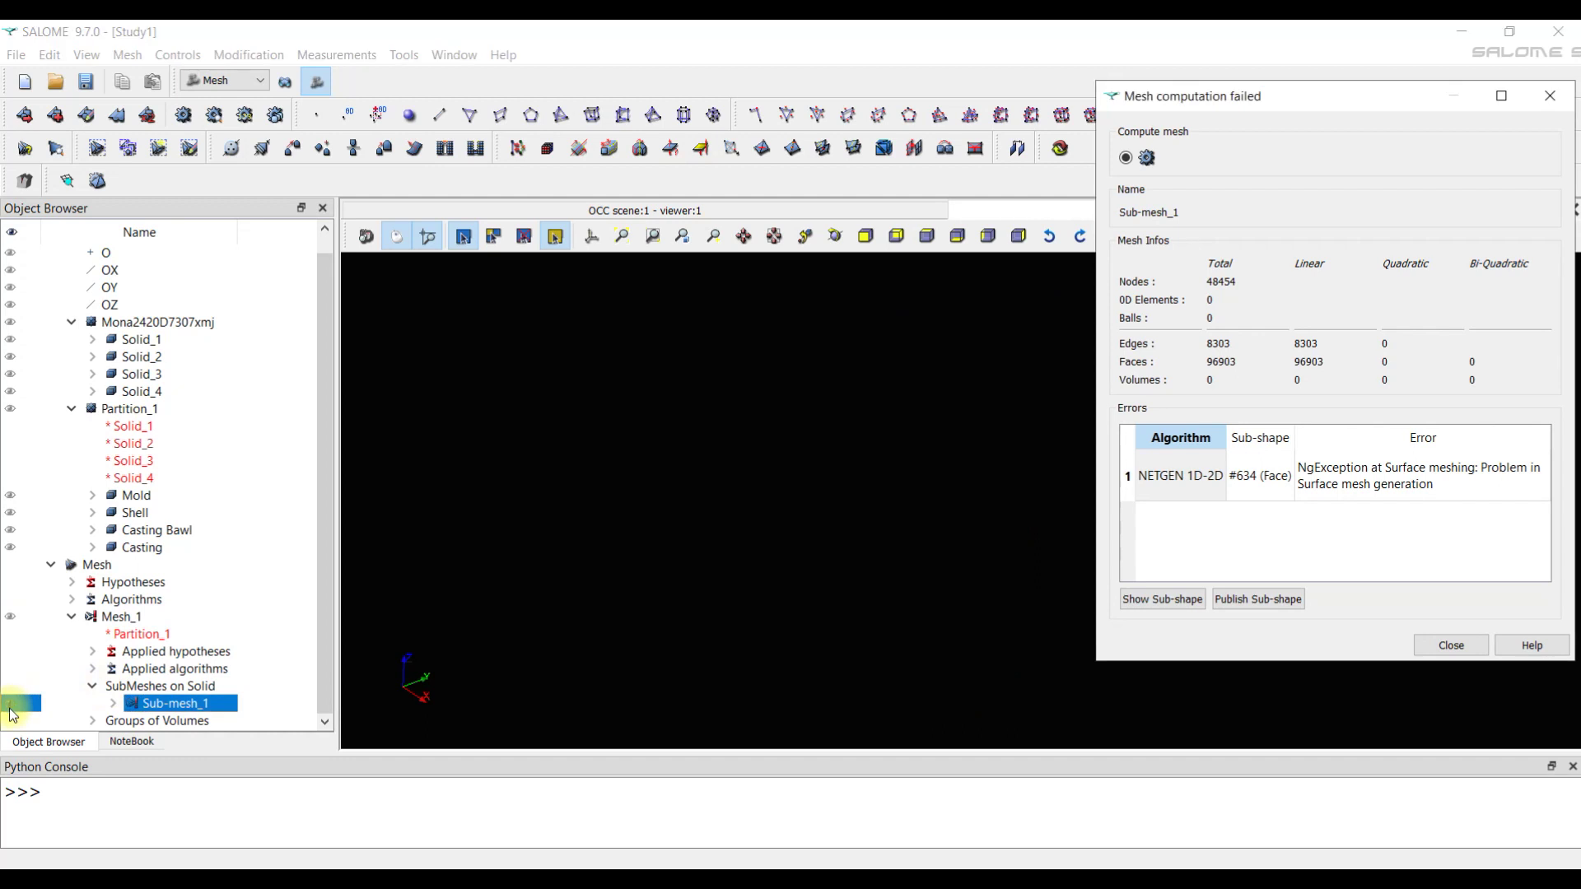
# Display failing face #634 with the Casting solid and zoom onto it.
pyautogui.click(1188, 494)
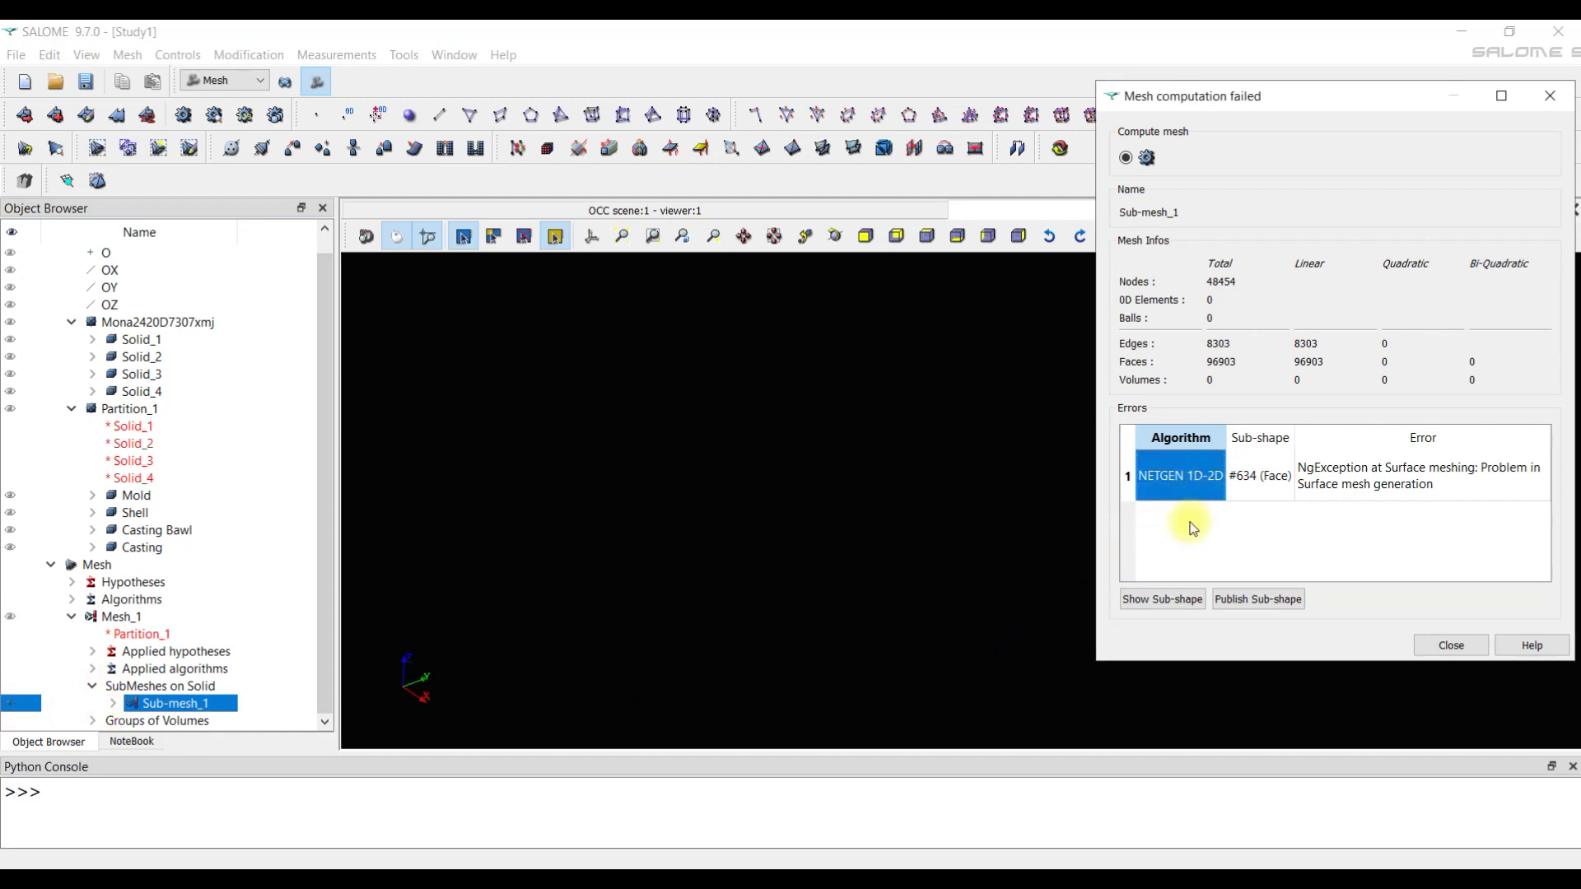
pyautogui.click(1174, 599)
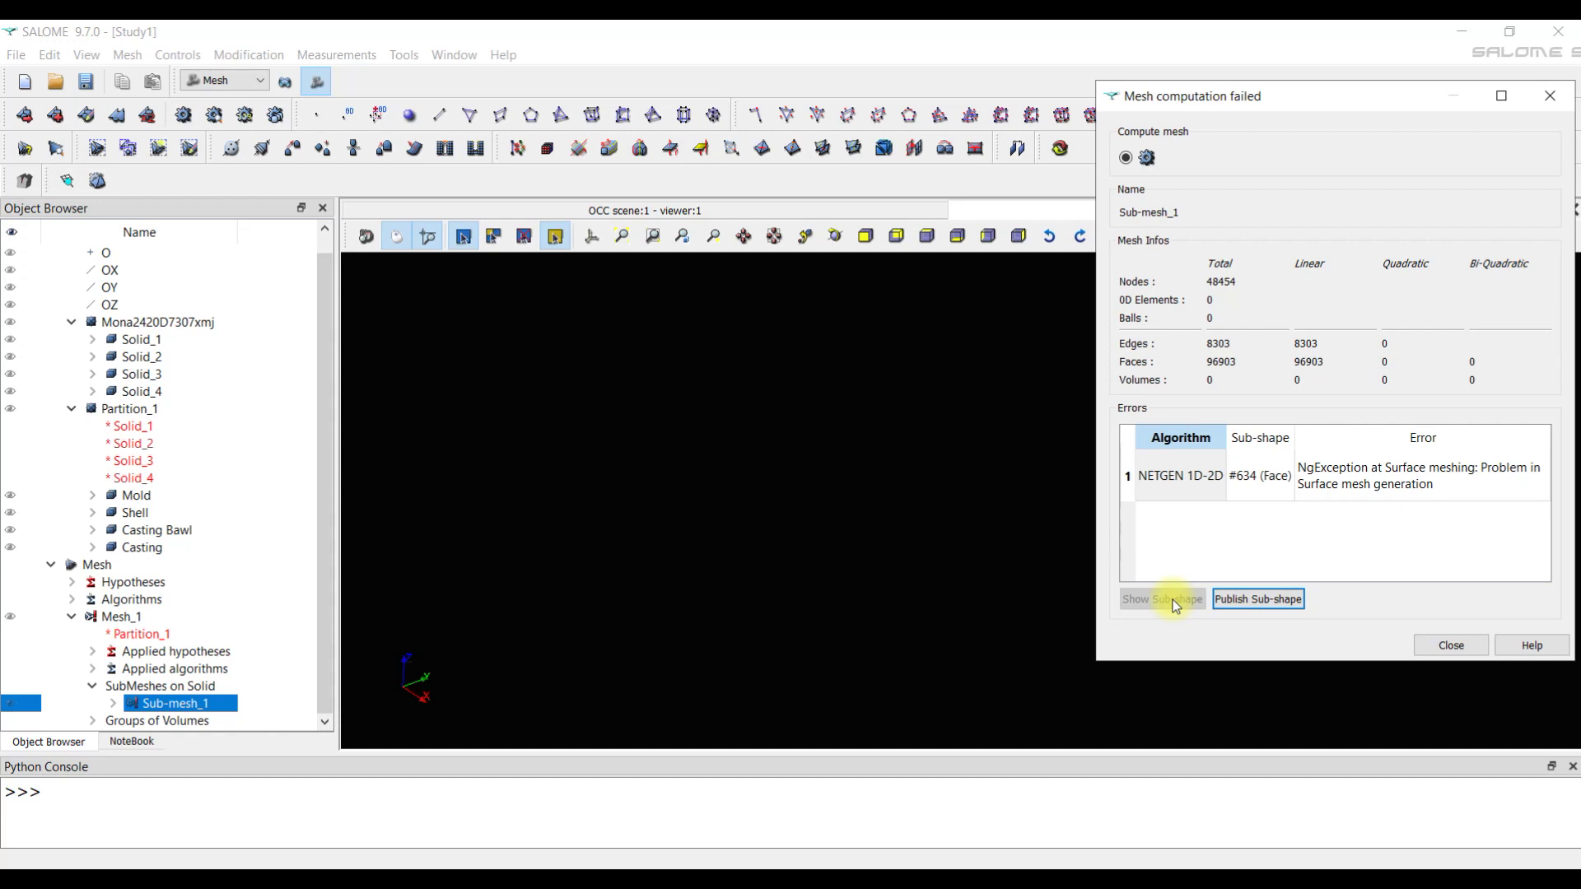
pyautogui.click(621, 239)
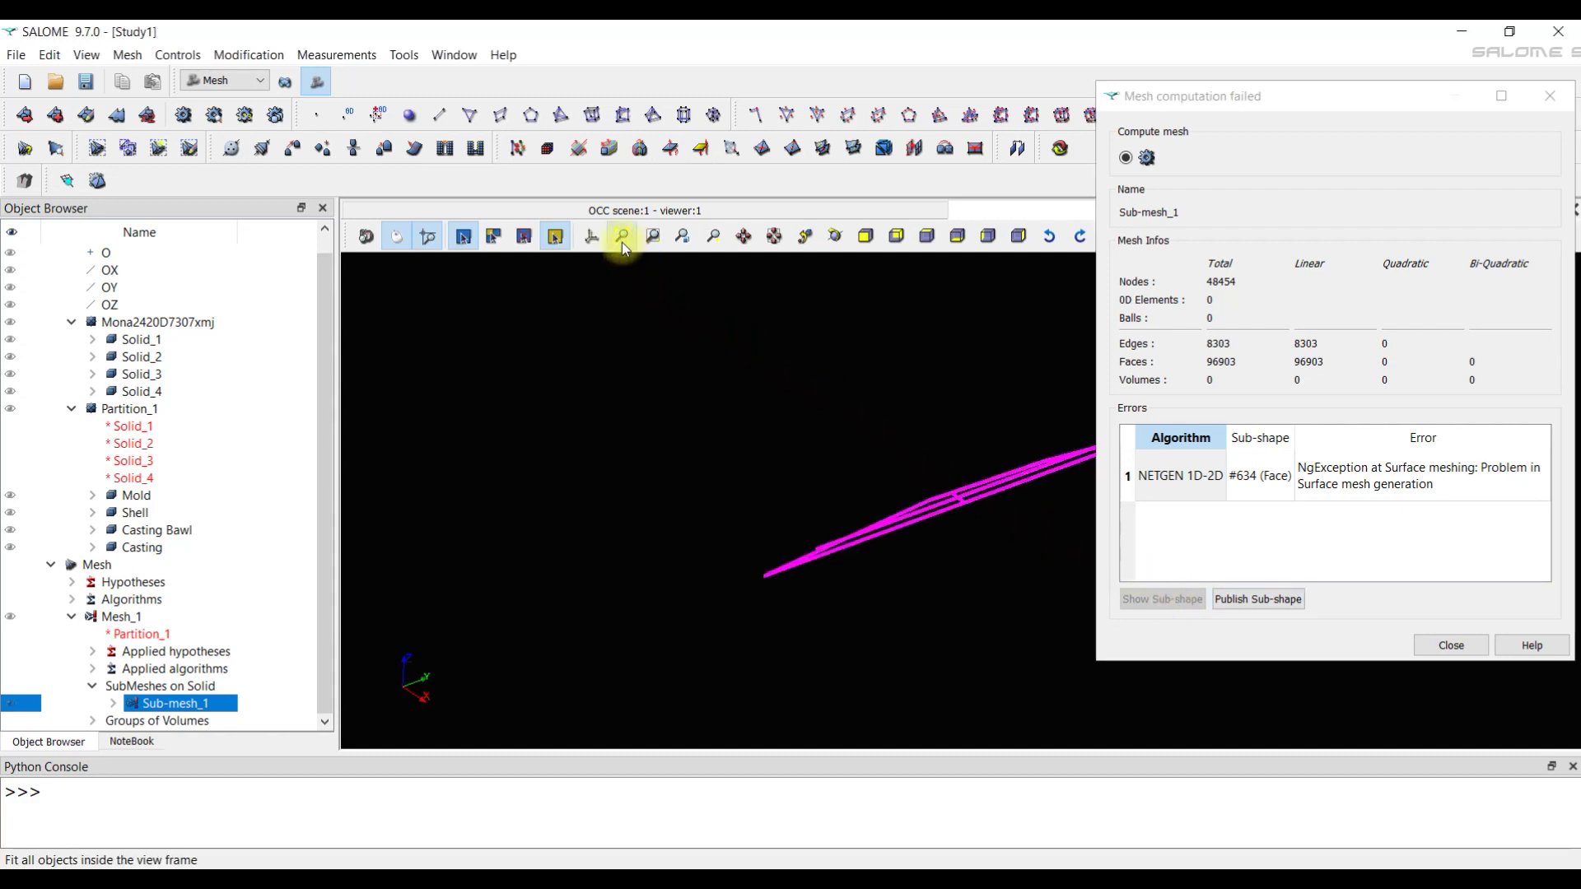
pyautogui.click(13, 545)
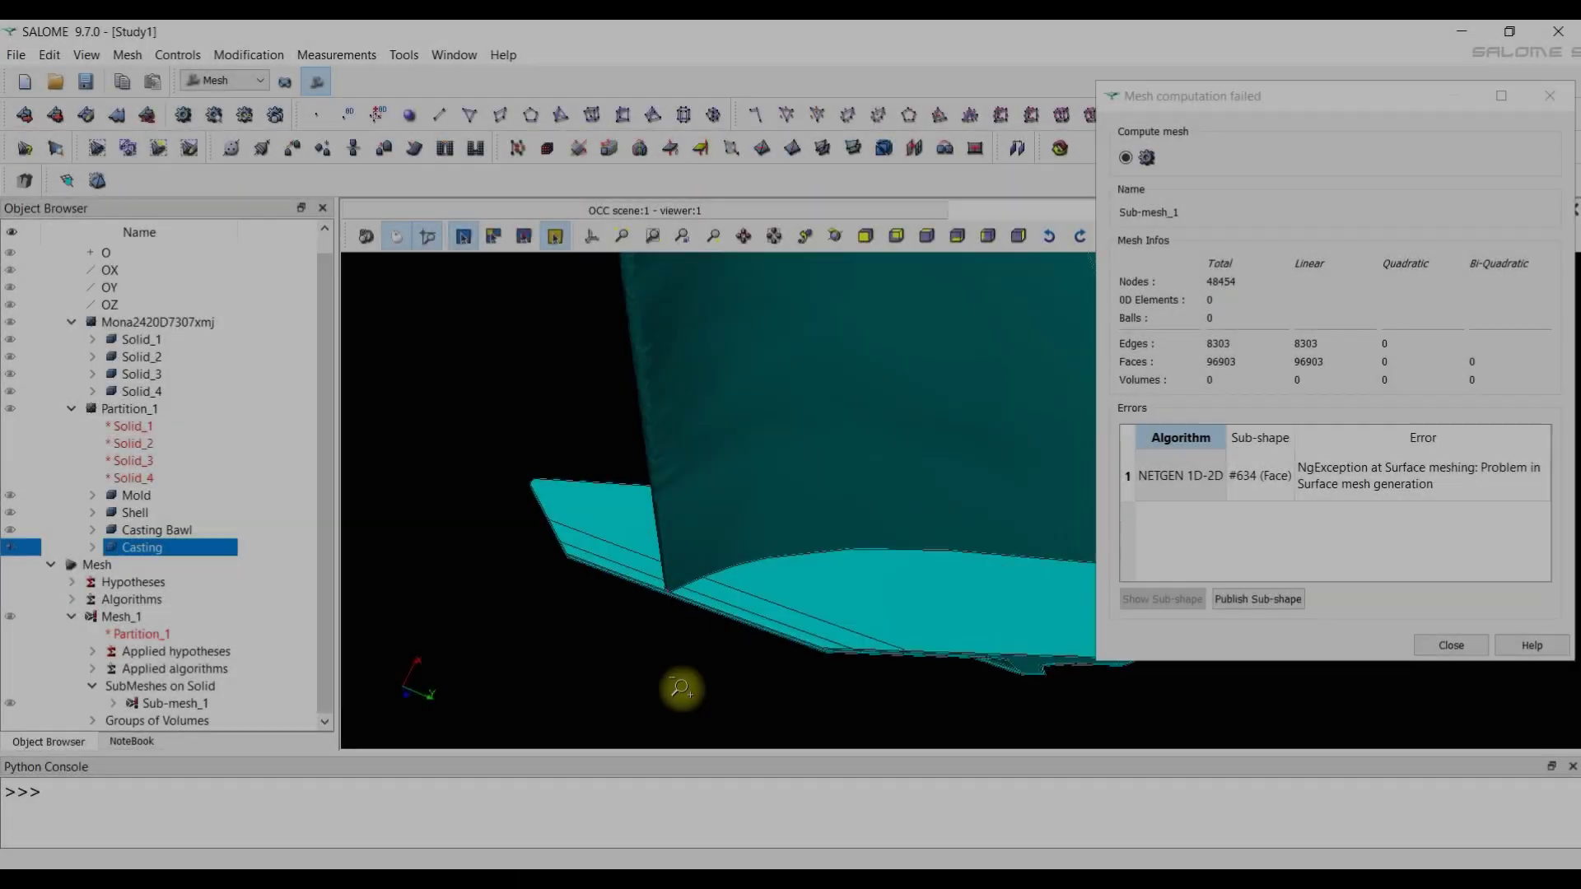
pyautogui.moveTo(682, 692); pyautogui.dragTo(805, 645)
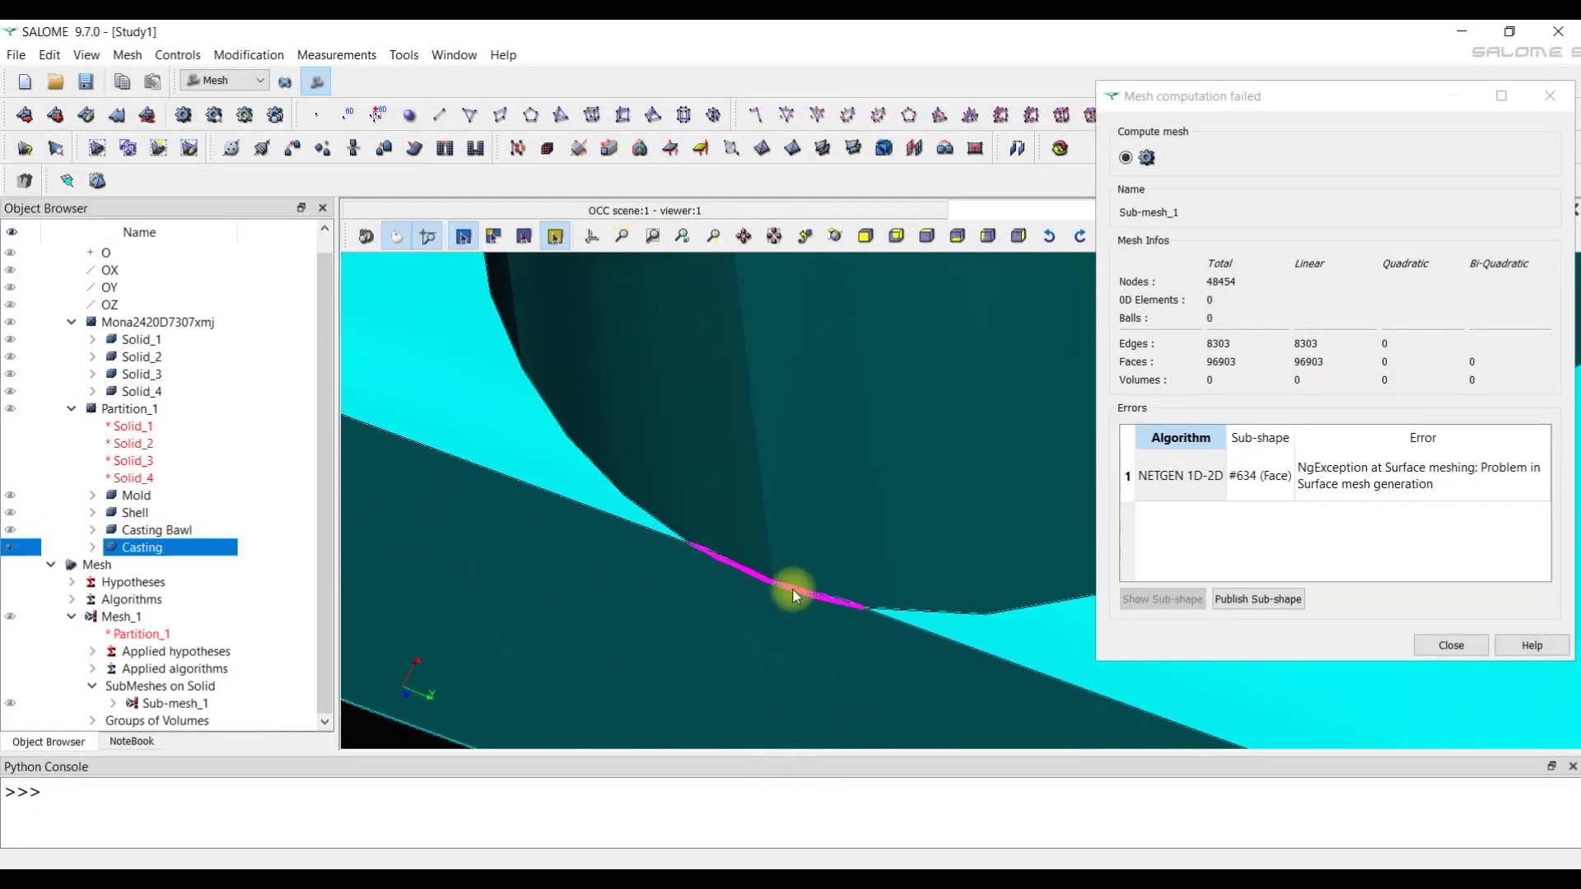
# Dismiss the computation error report and delete Mesh_1.
pyautogui.click(1451, 646)
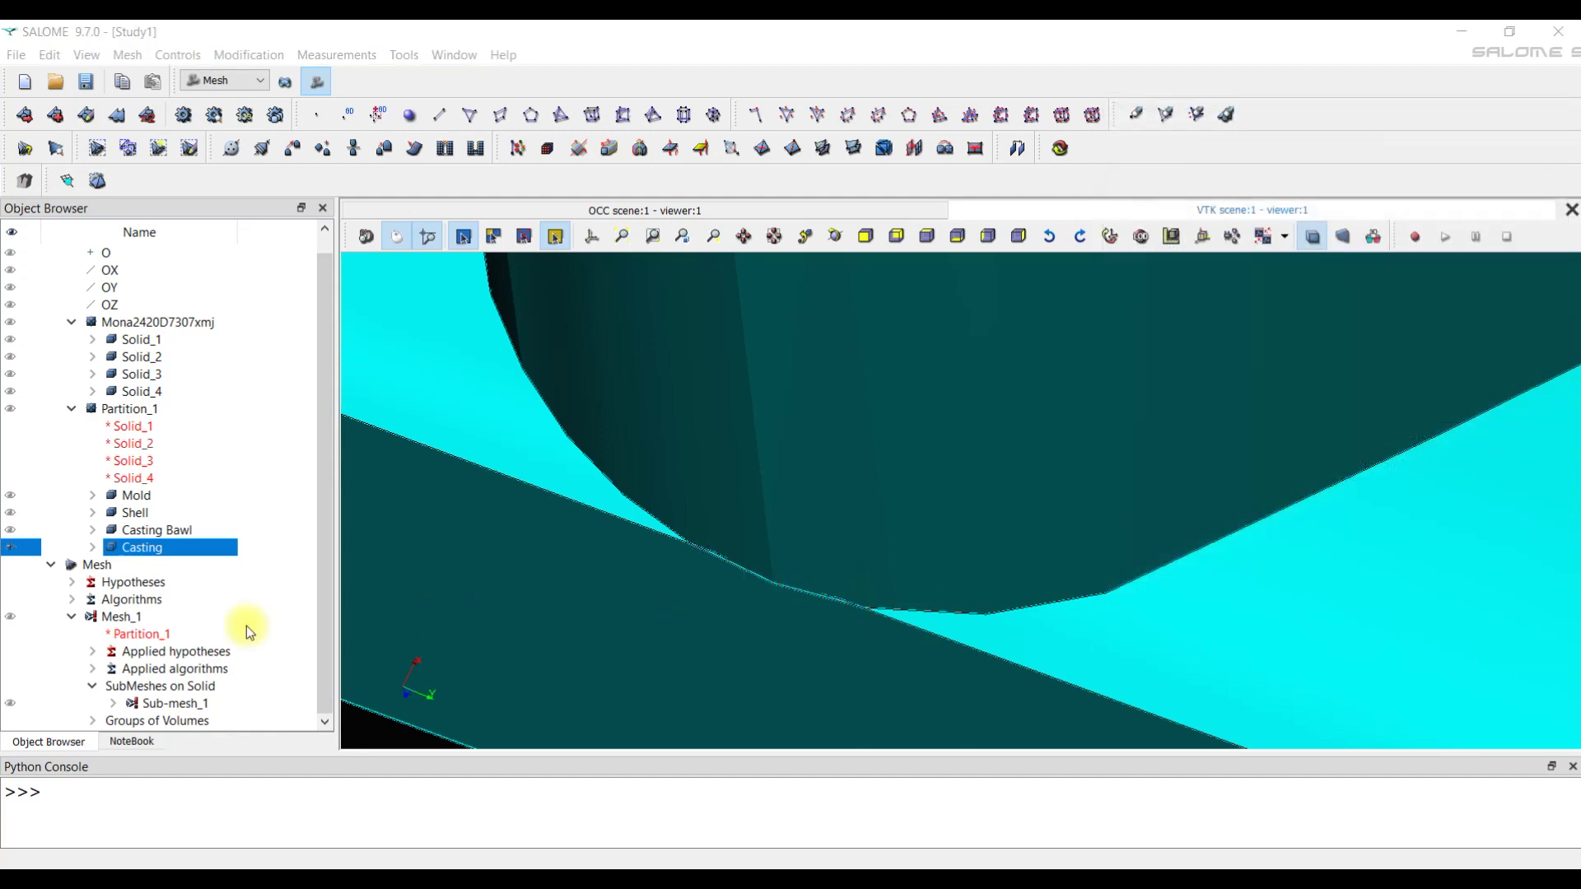
pyautogui.click(138, 617)
pyautogui.rightClick(138, 617)
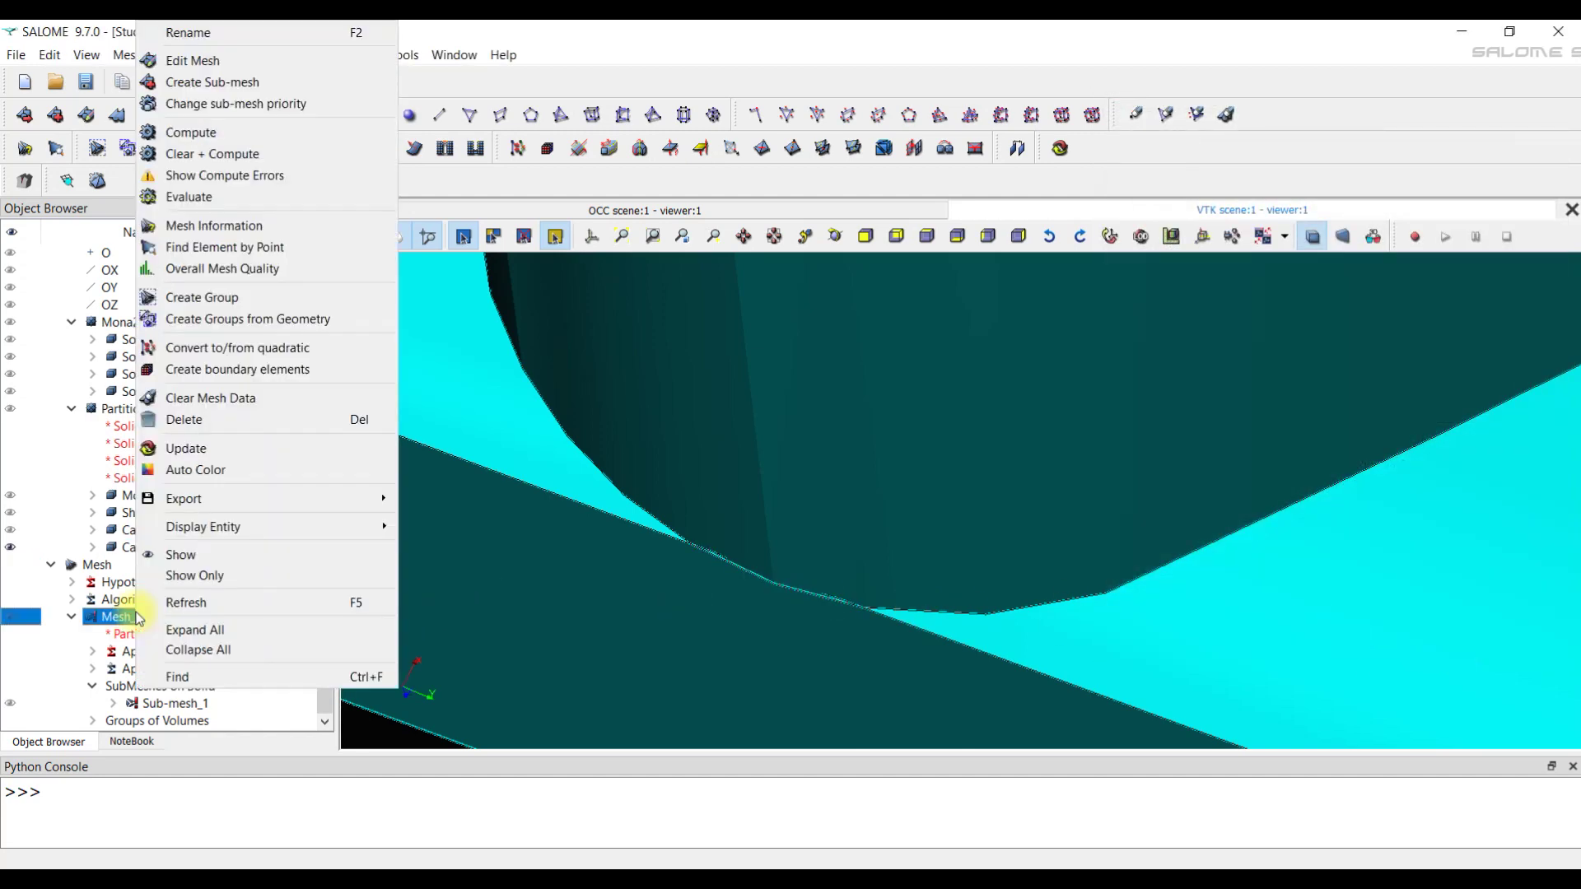
pyautogui.click(251, 420)
pyautogui.click(803, 485)
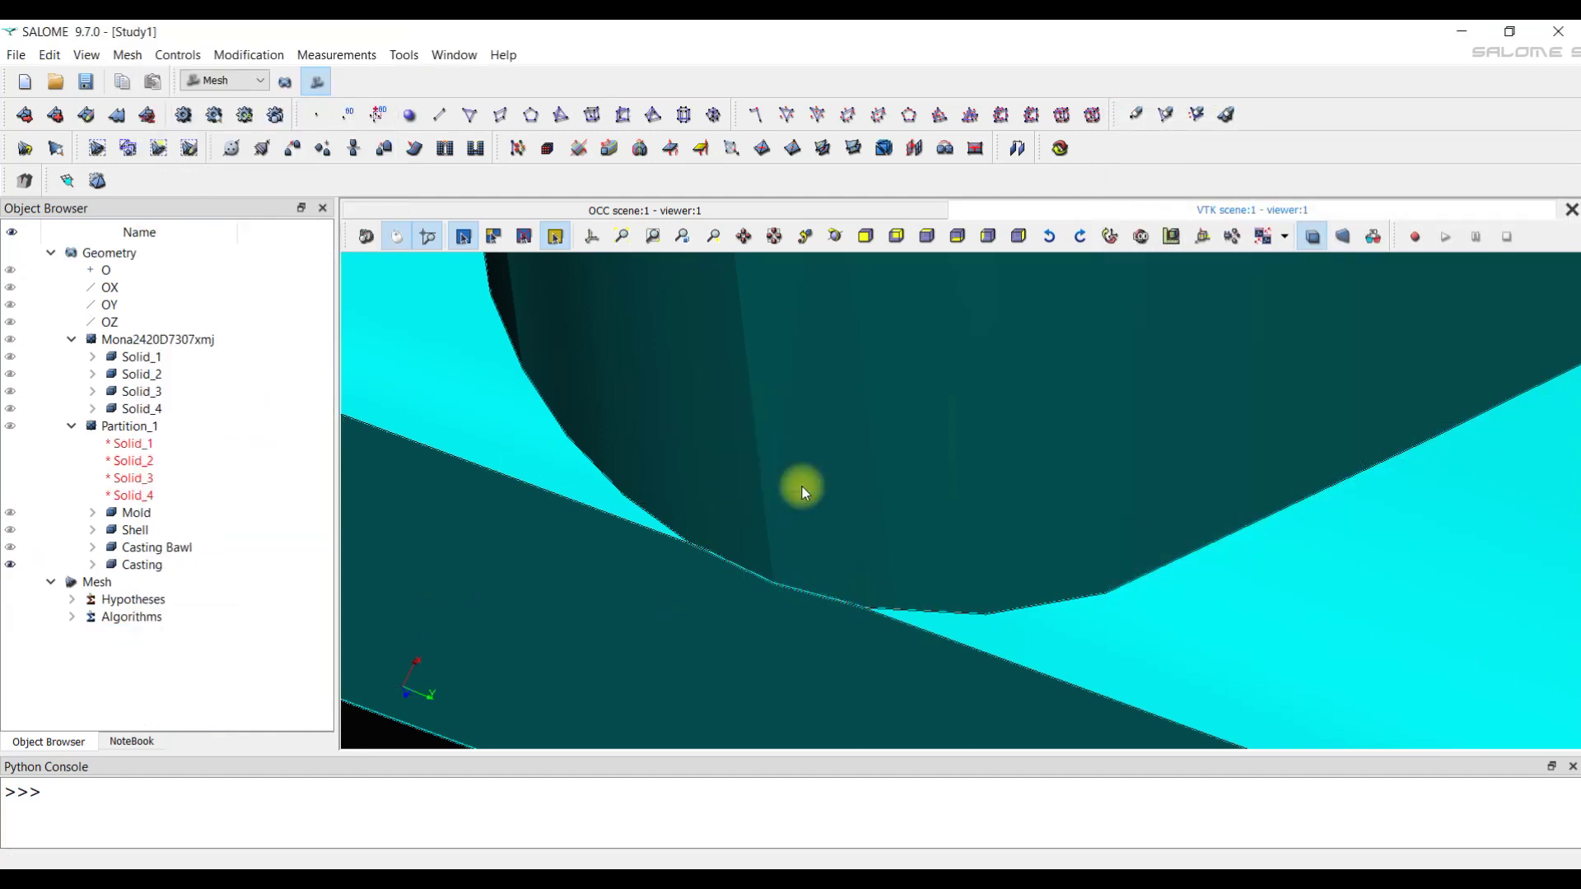
# In the Geometry module, delete Partition_1 together with its dependents.
pyautogui.click(286, 82)
pyautogui.click(143, 427)
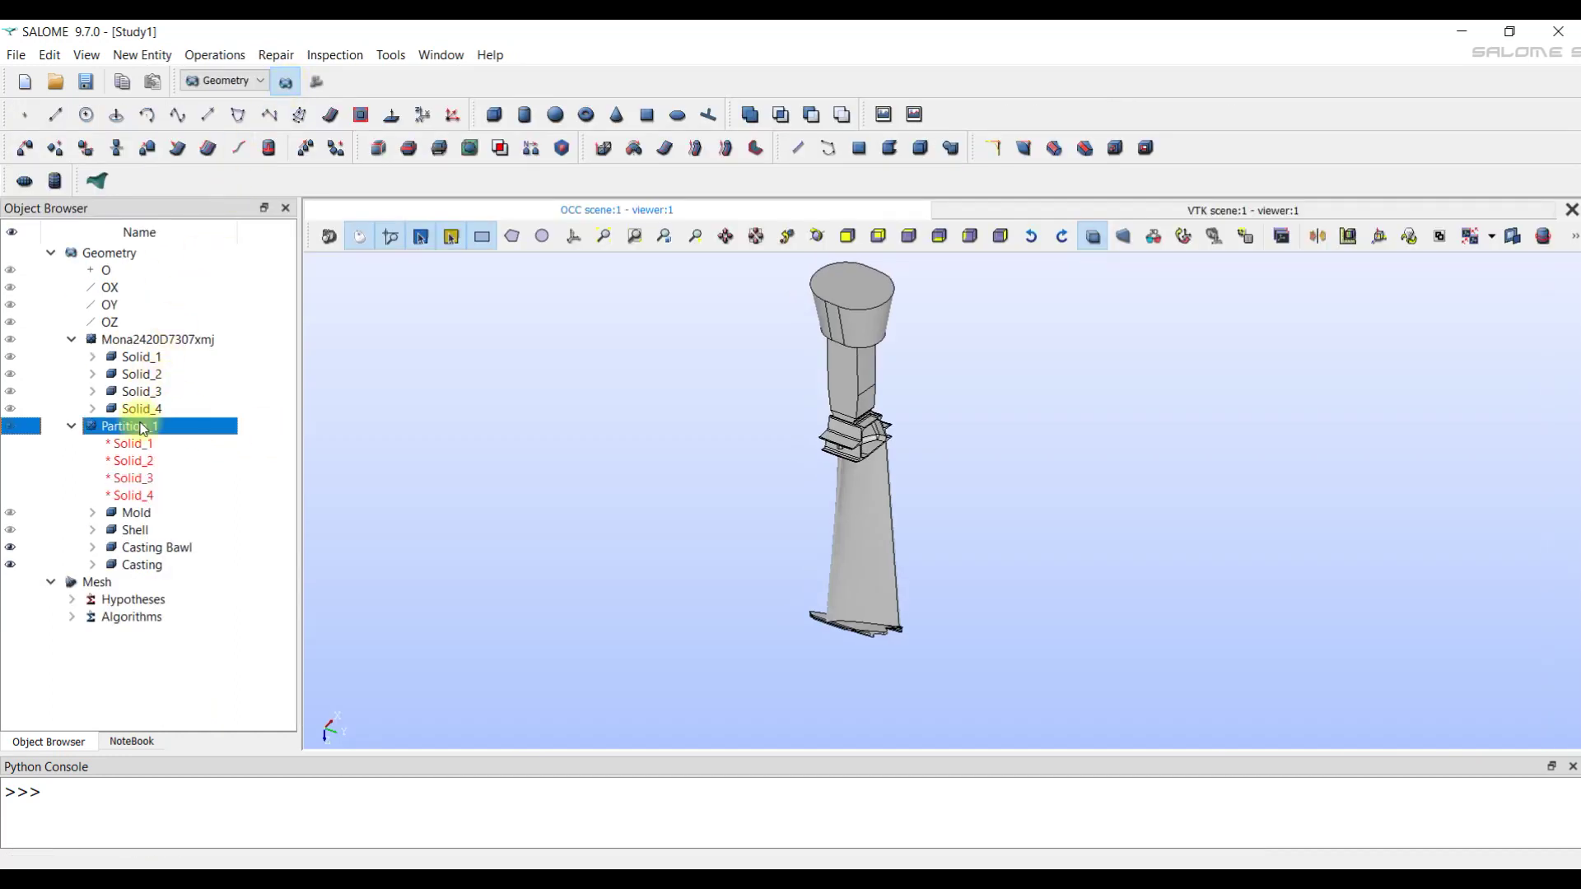
pyautogui.rightClick(143, 427)
pyautogui.click(172, 461)
pyautogui.click(786, 557)
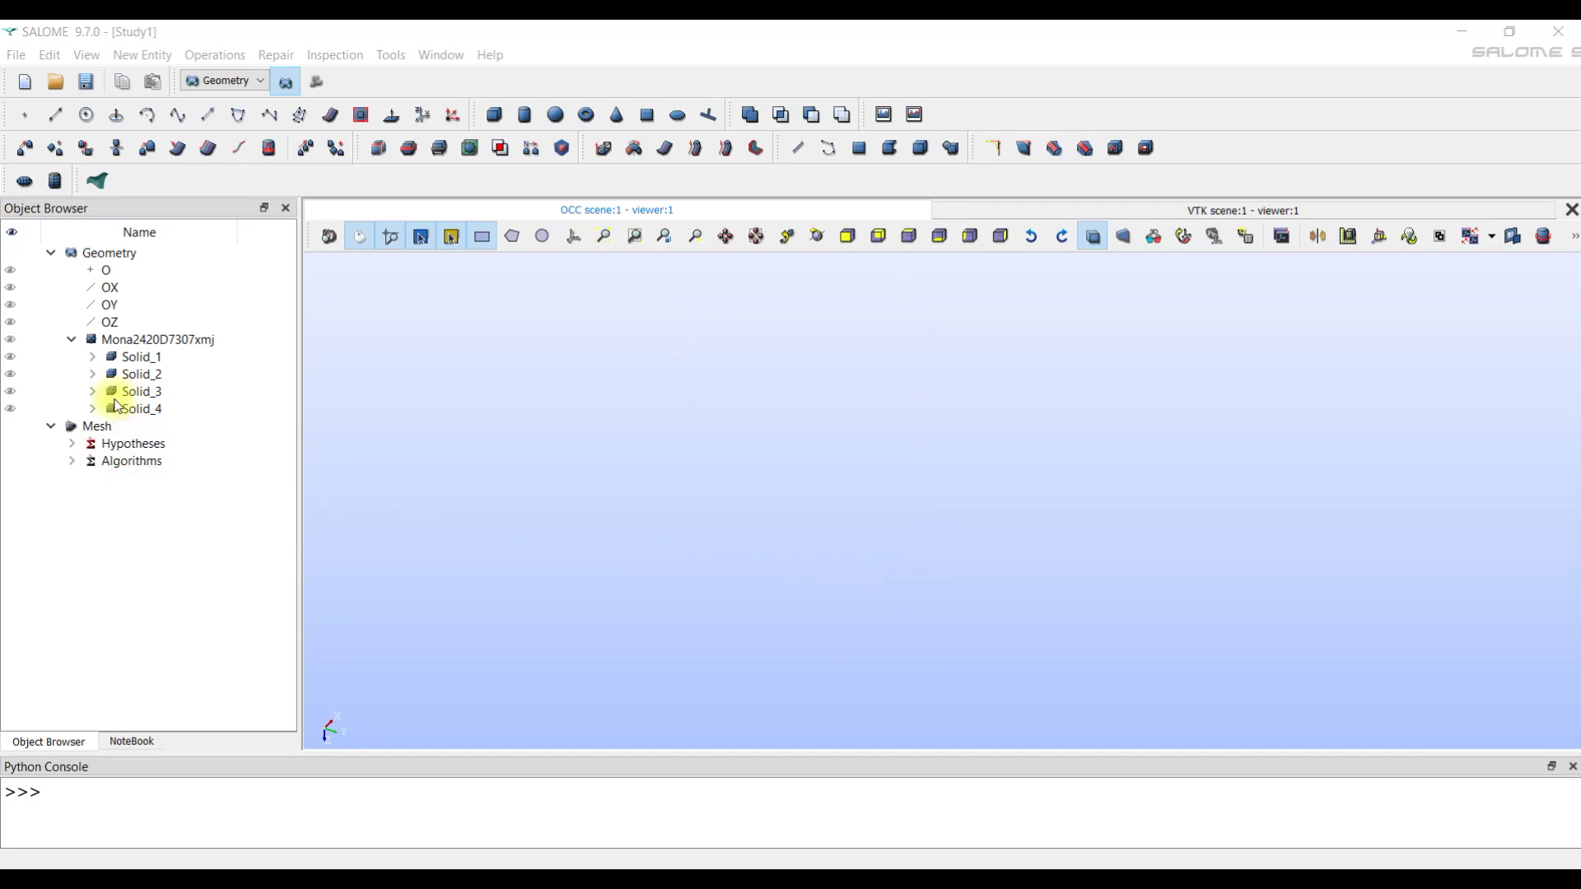
# Display Solid_4, zoom in on the blade base edge, then fit the whole blade in view.
pyautogui.click(10, 409)
pyautogui.scroll(5, 871, 704)
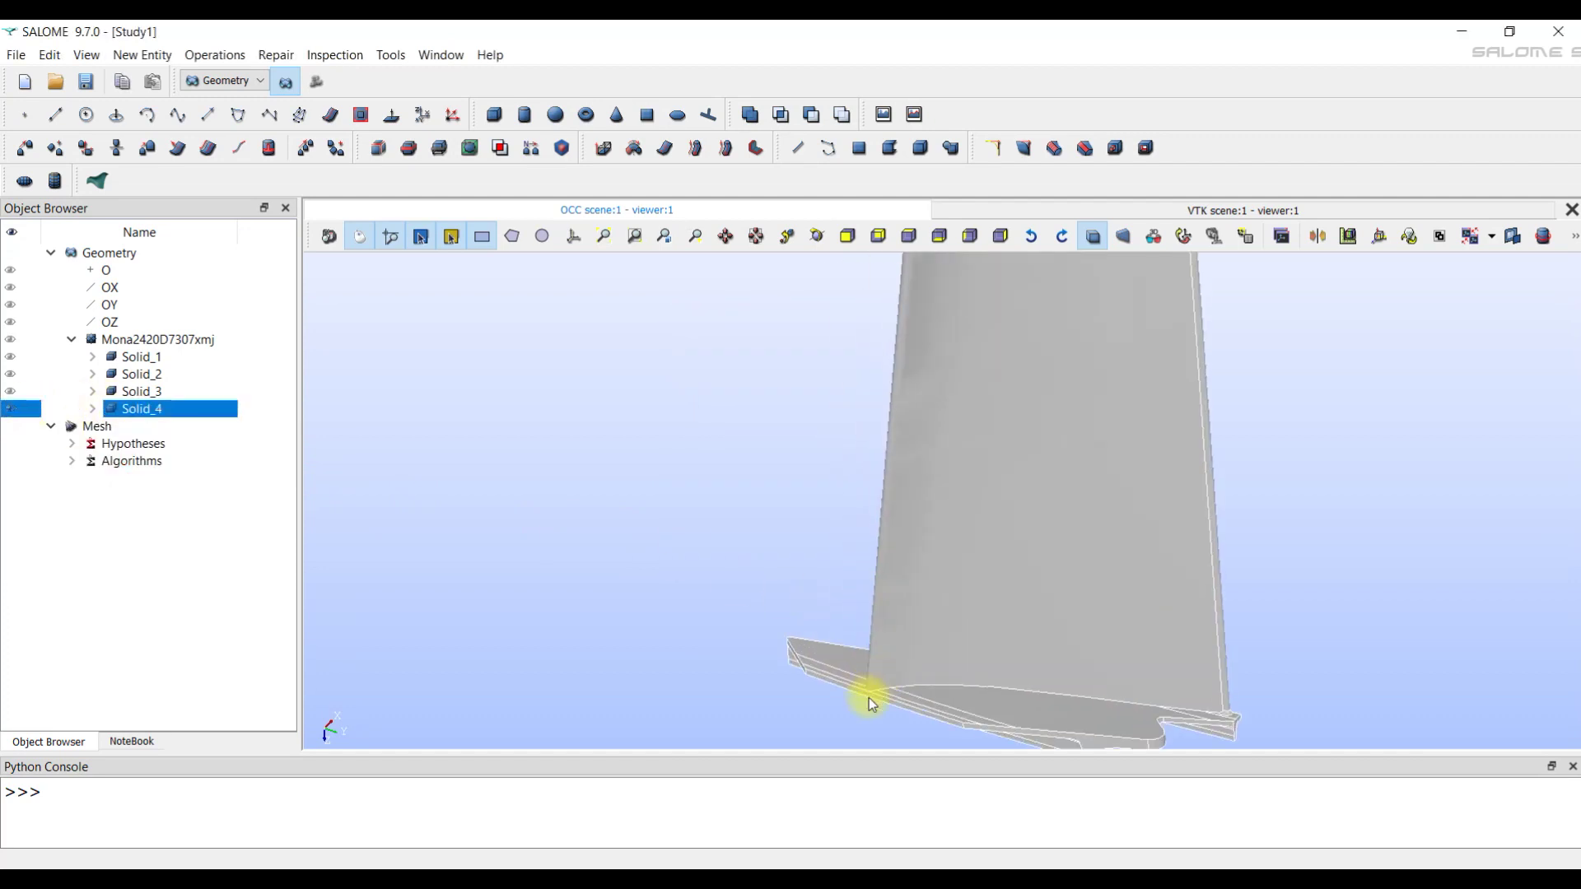
pyautogui.scroll(5, 882, 695)
pyautogui.scroll(-10, 1005, 634)
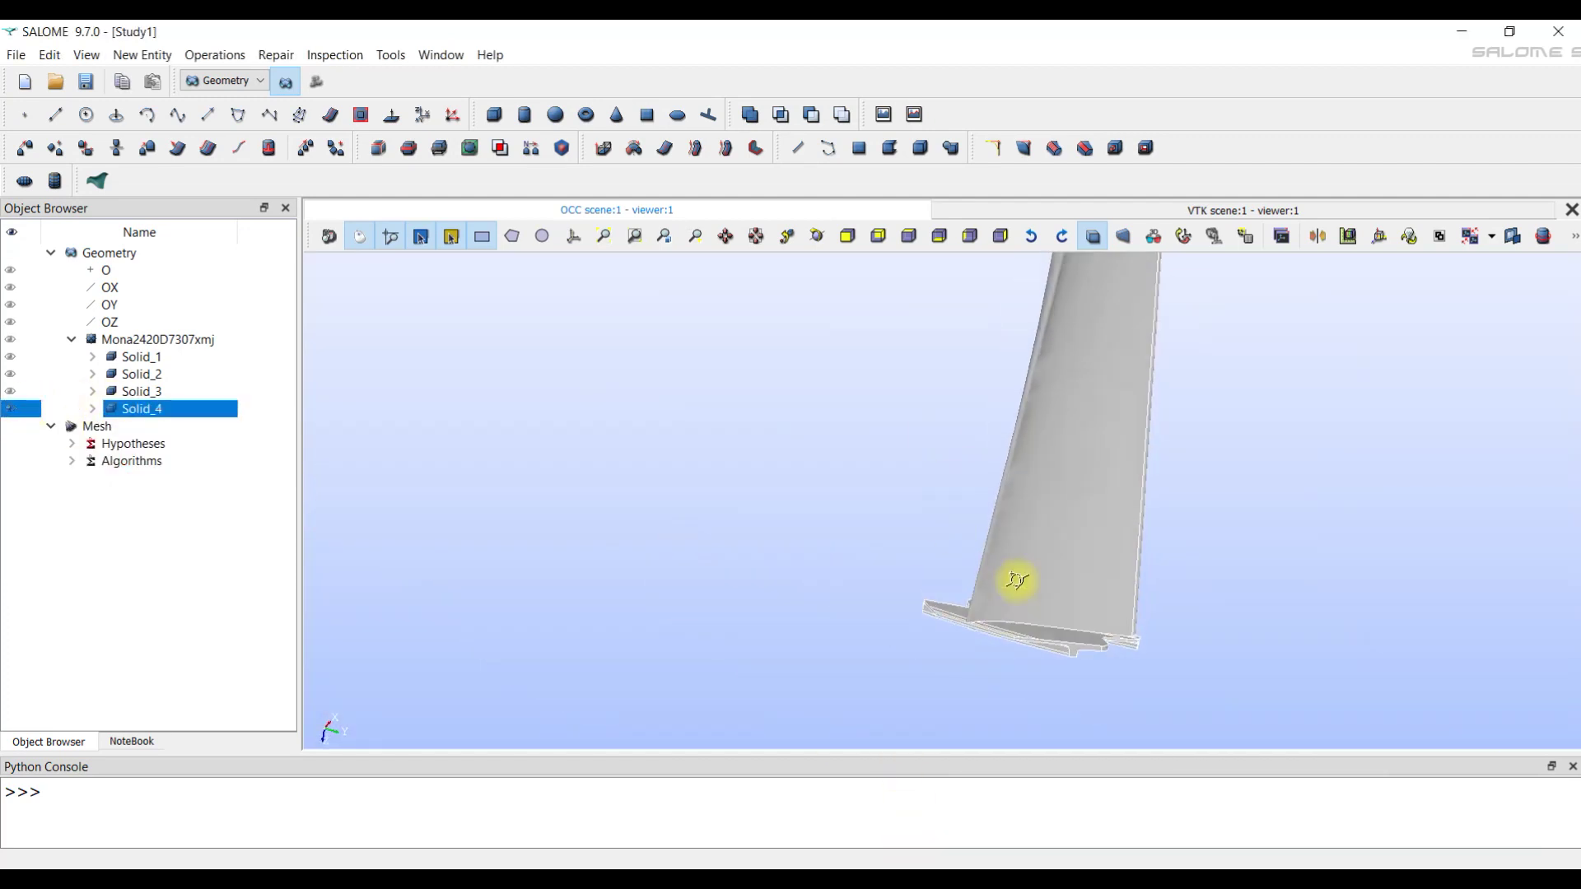
pyautogui.moveTo(1017, 580); pyautogui.dragTo(986, 583)
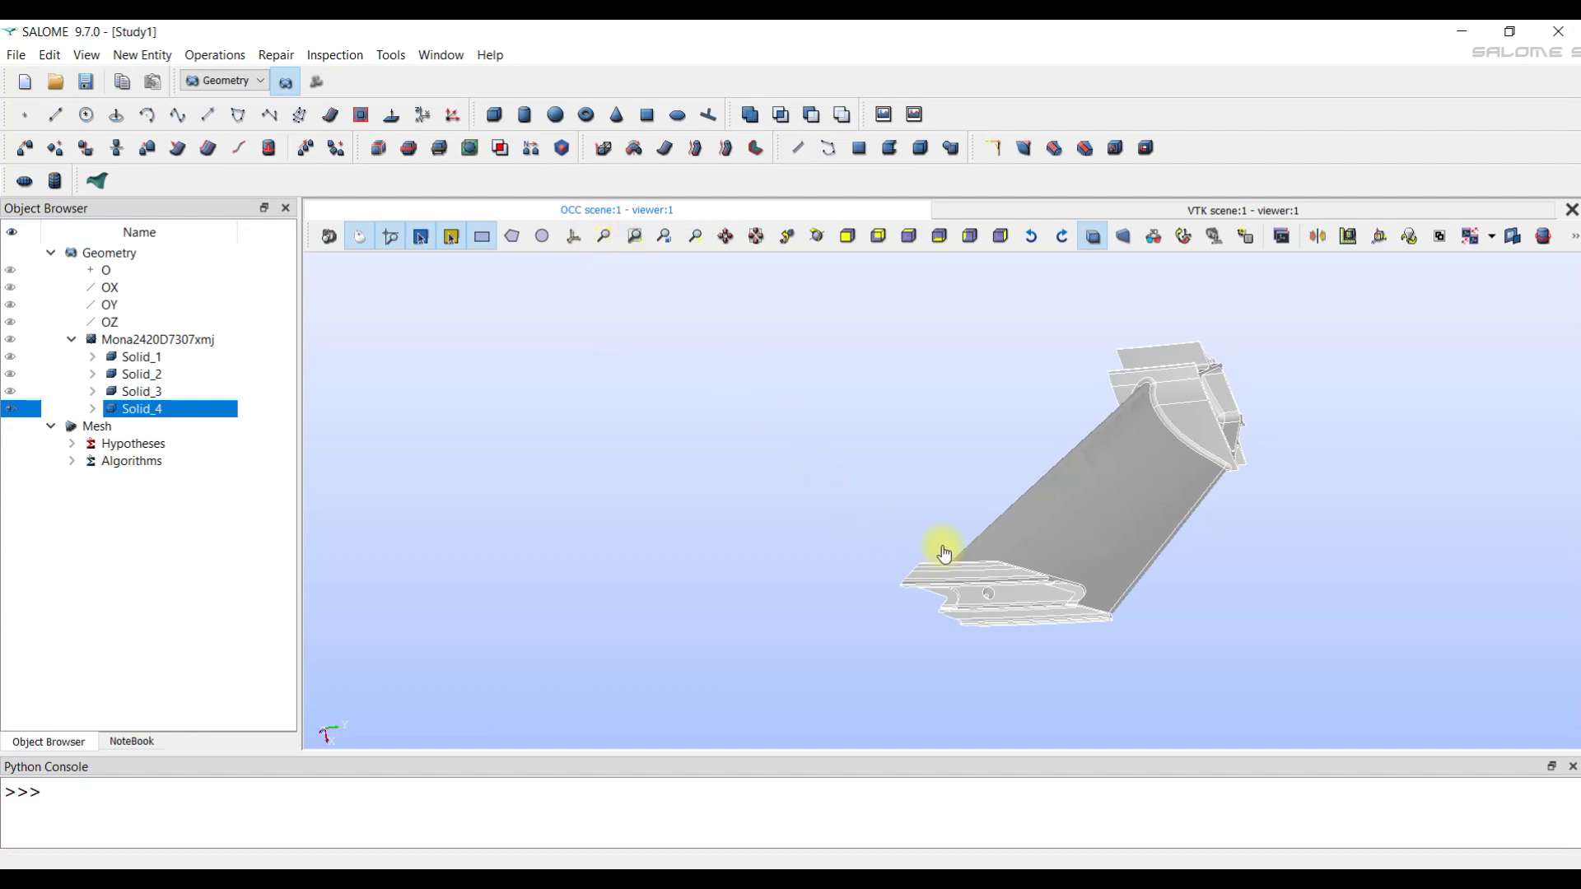
pyautogui.scroll(5, 970, 572)
pyautogui.scroll(-3, 882, 497)
pyautogui.scroll(3, 996, 629)
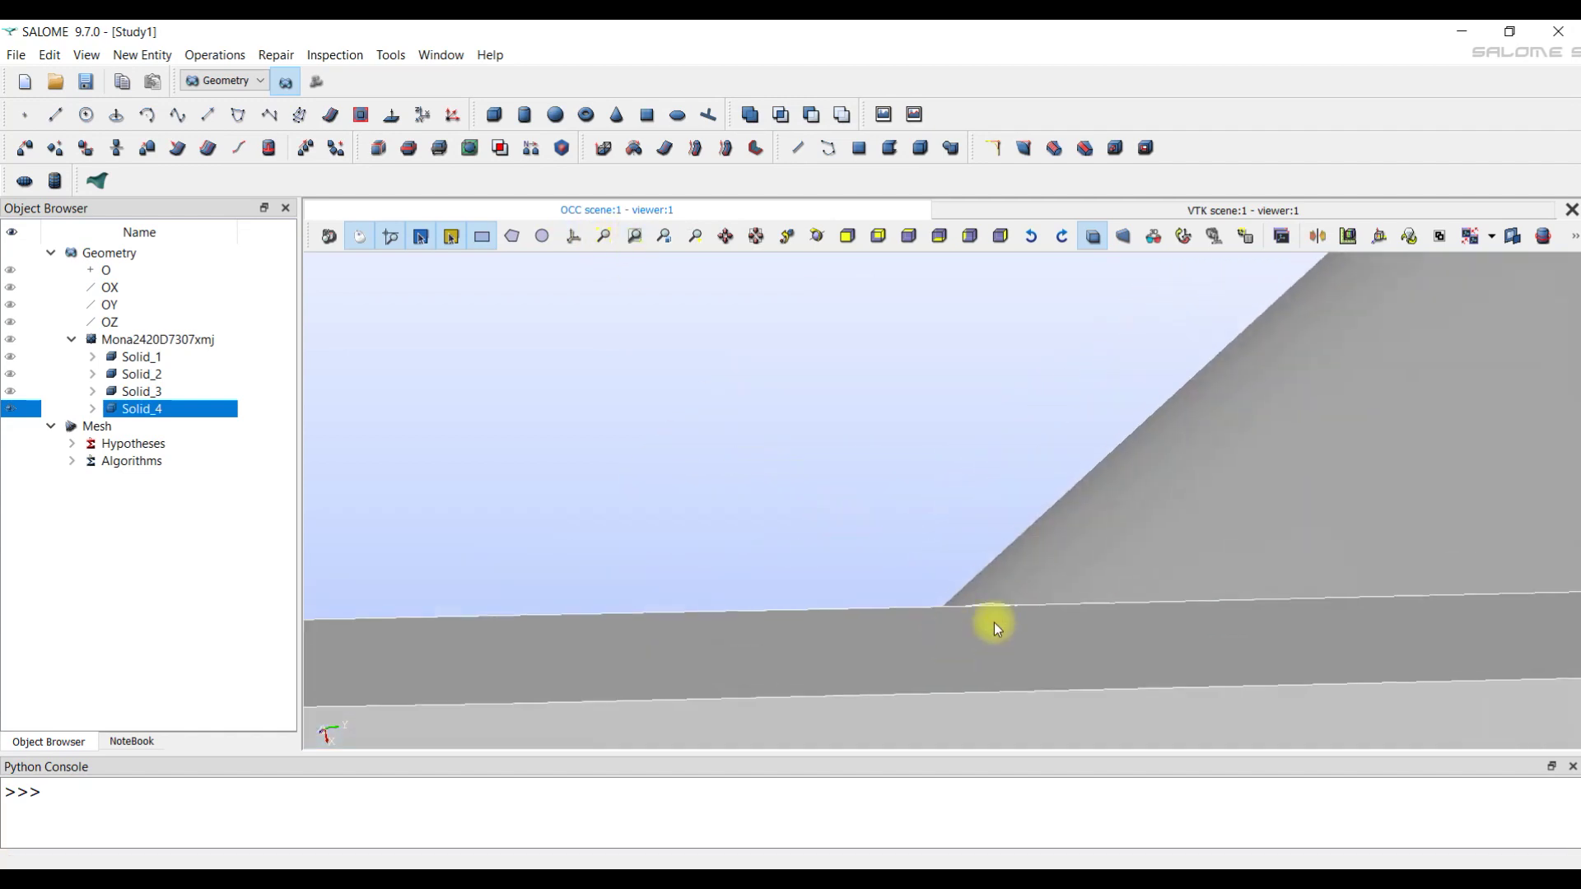
pyautogui.scroll(-3, 997, 629)
pyautogui.scroll(-1, 965, 552)
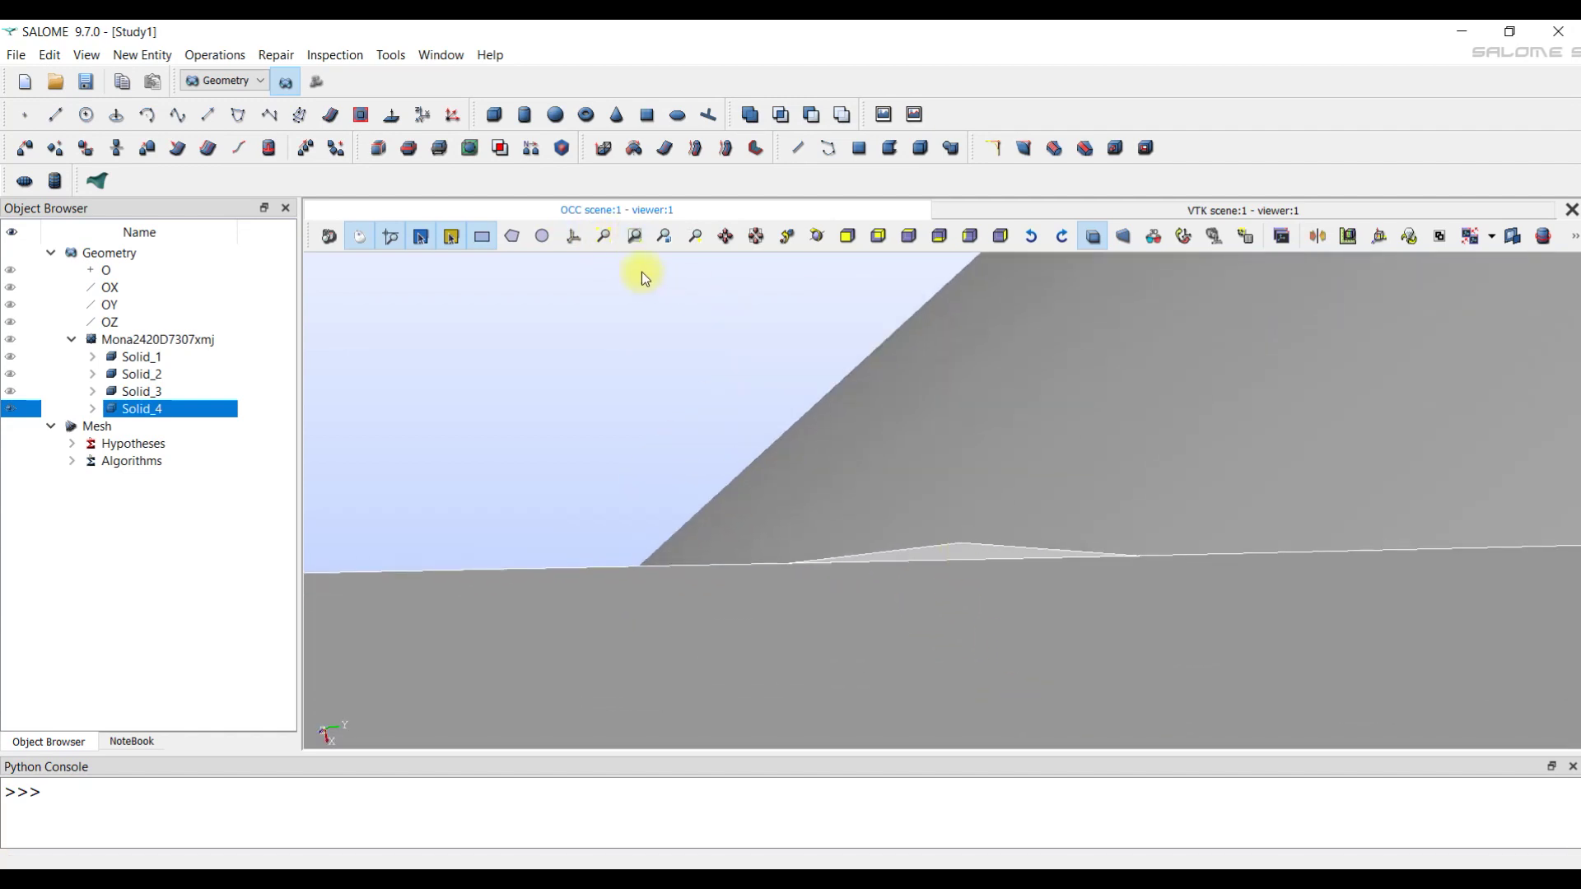
pyautogui.click(606, 239)
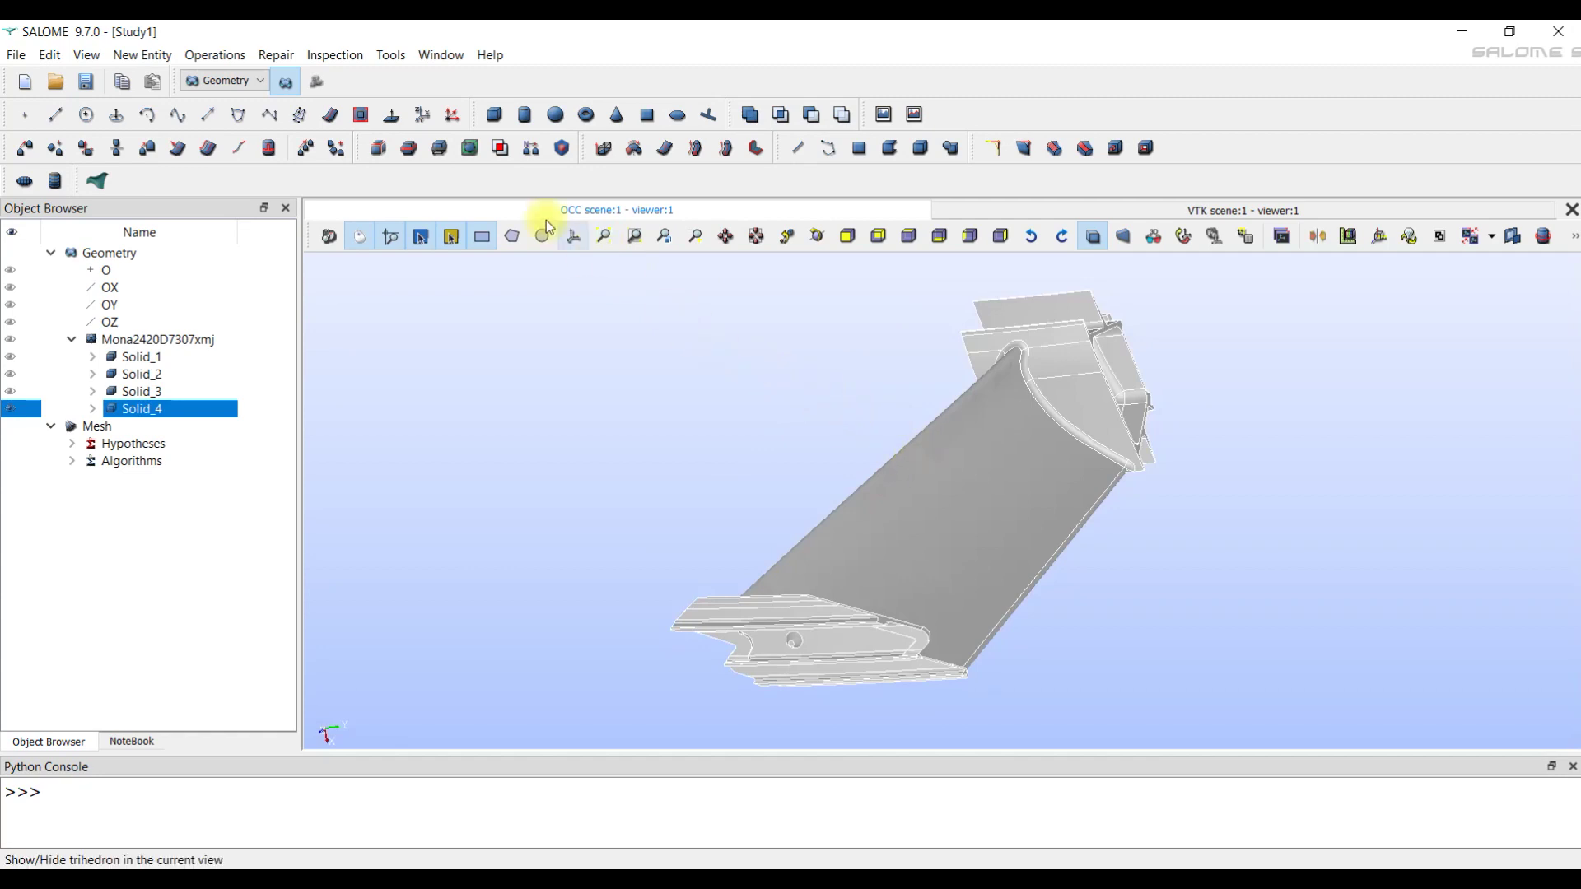
pyautogui.click(339, 58)
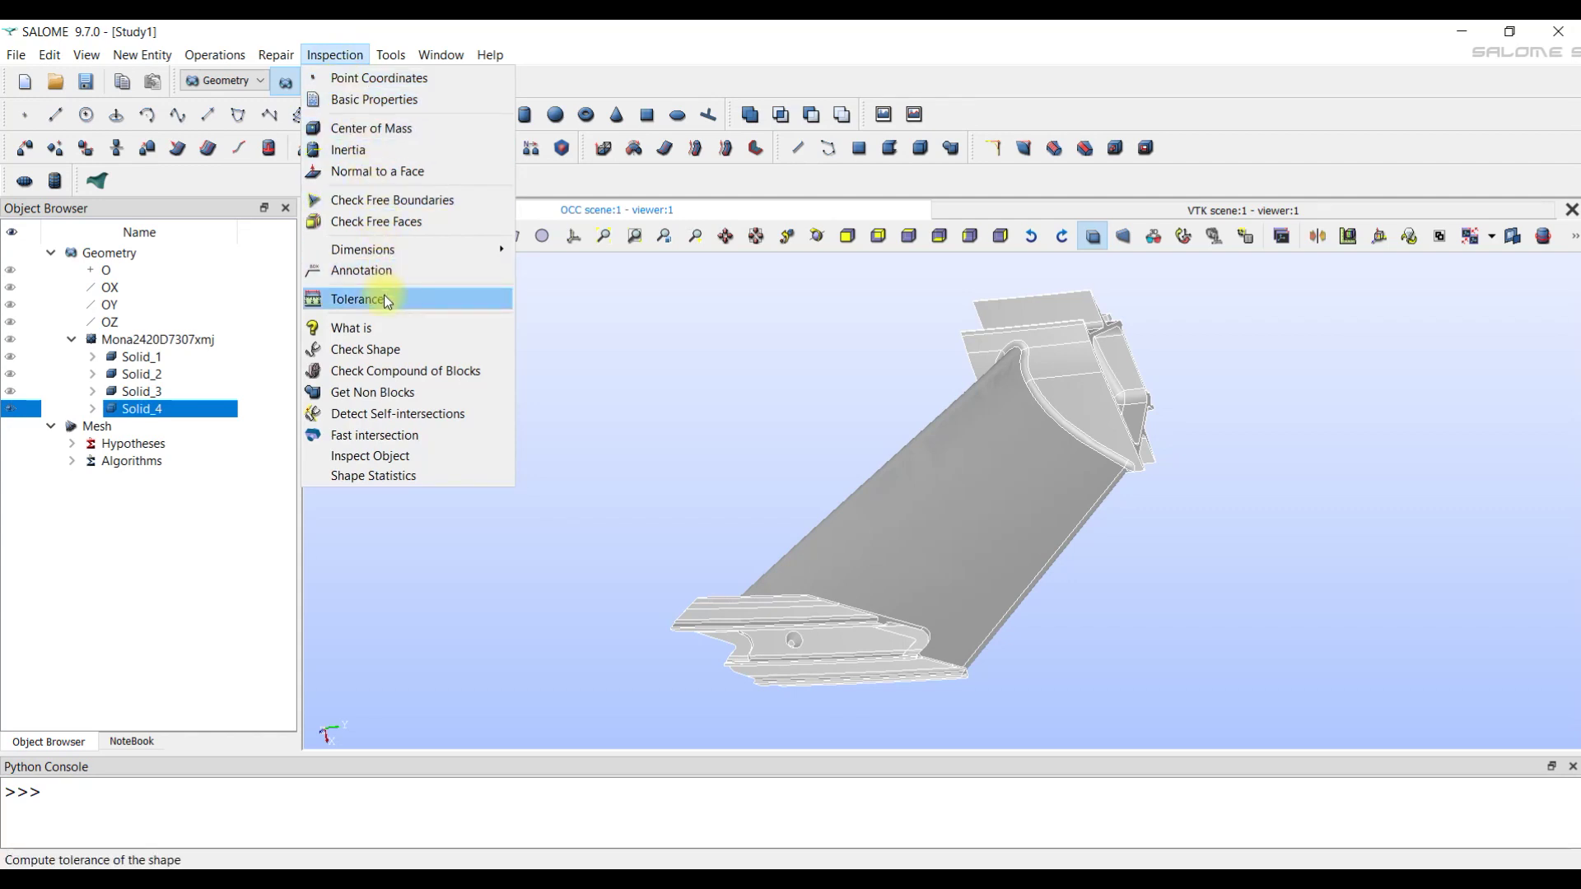
# Check tolerances of Solid_4 and Mona2420D7307xmj (face 1e-07, edge/vertex max 0.000517792929), then close.
pyautogui.click(410, 298)
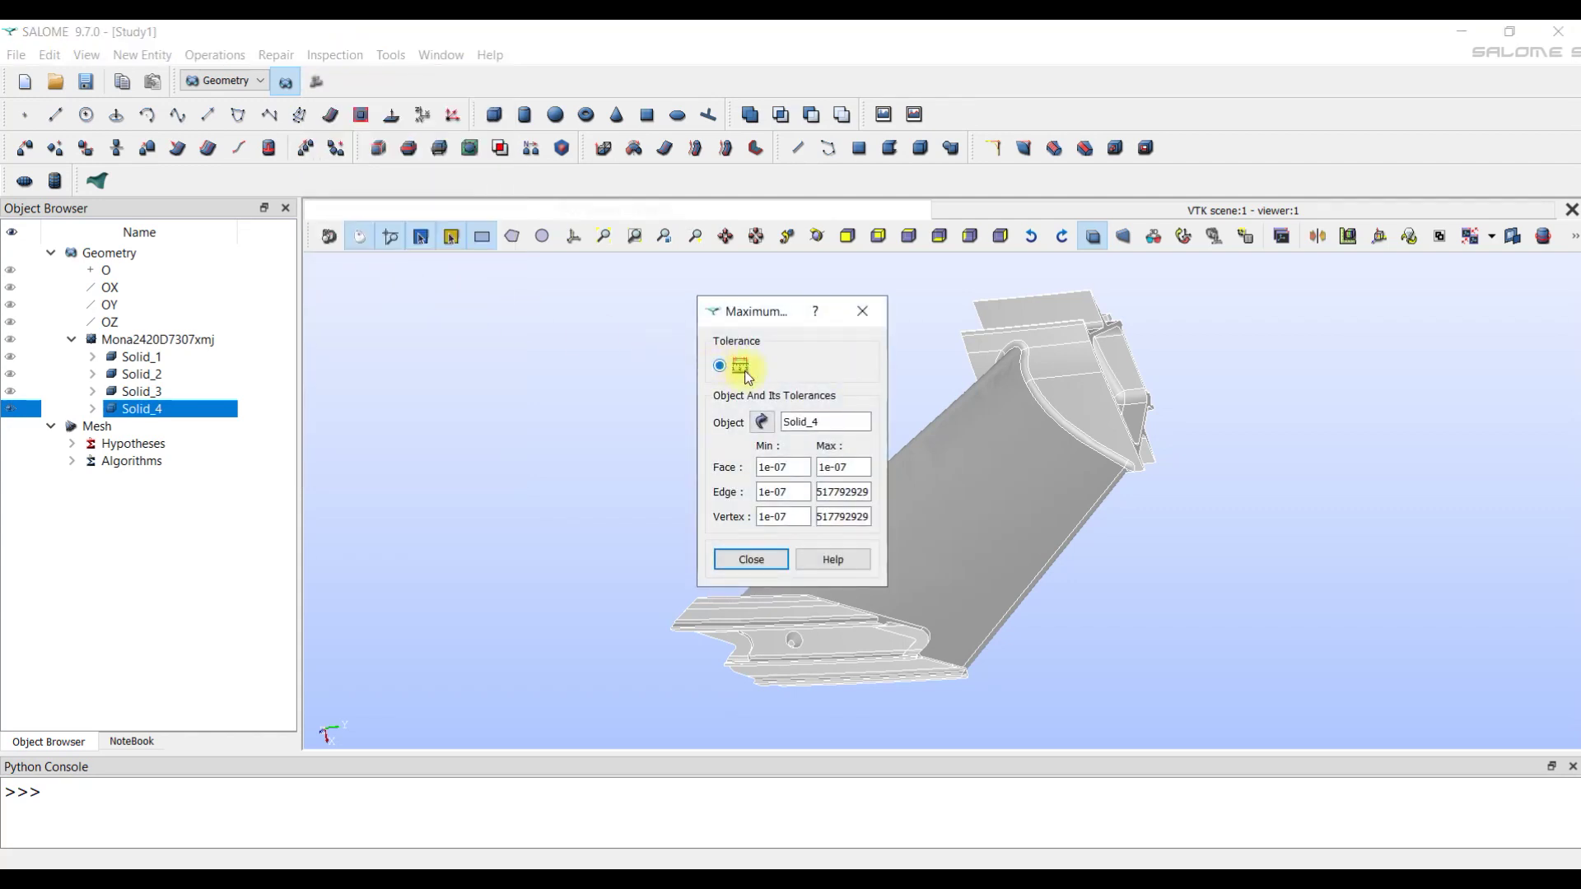
pyautogui.moveTo(887, 395); pyautogui.dragTo(986, 387)
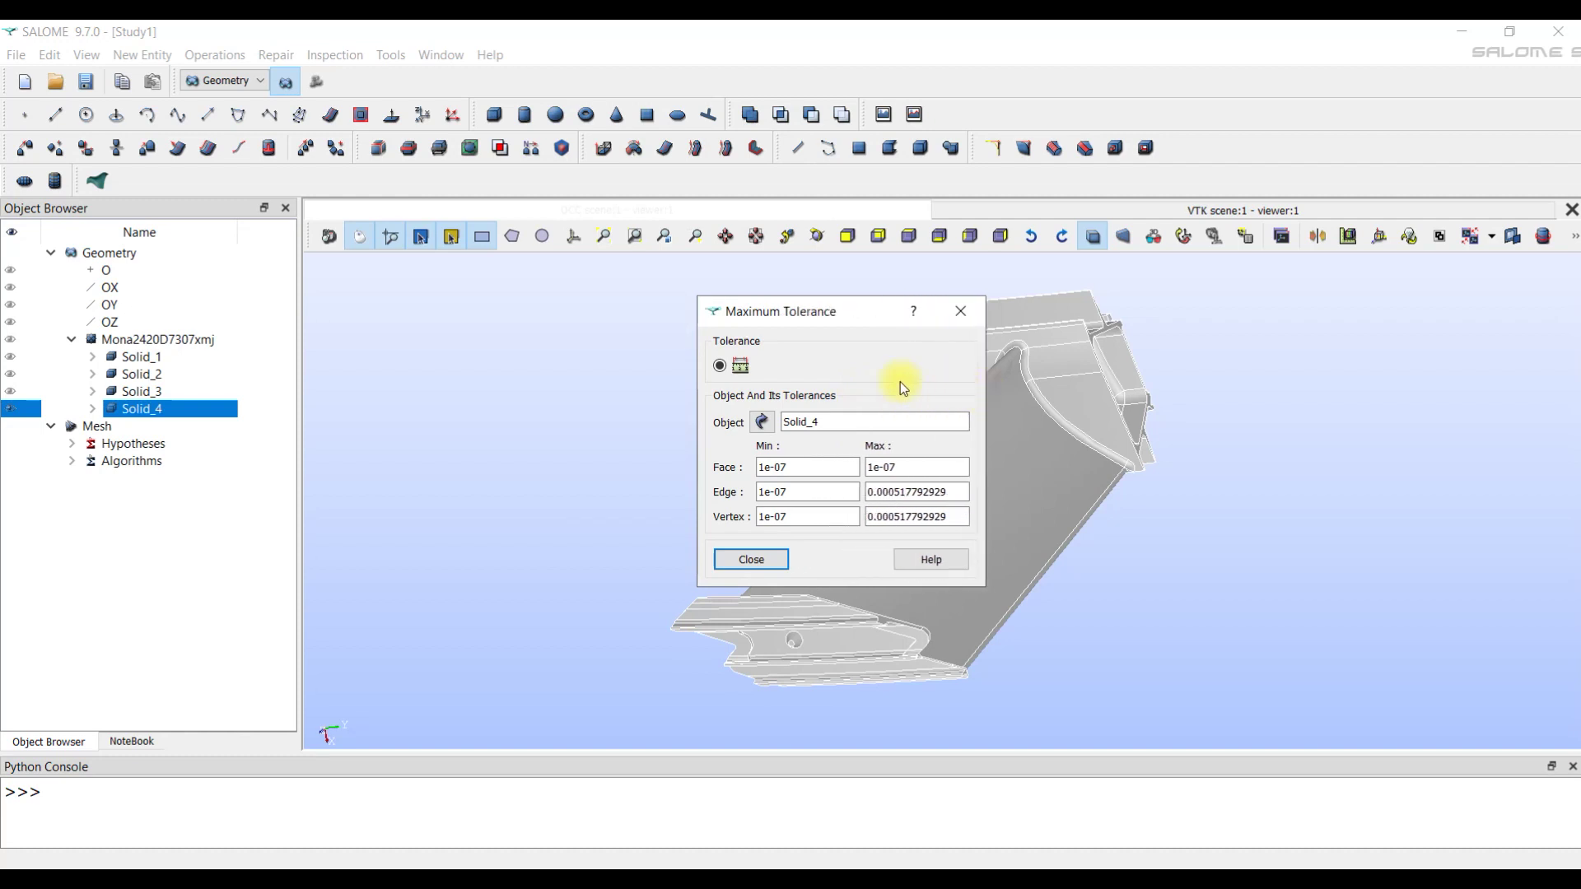
pyautogui.click(175, 344)
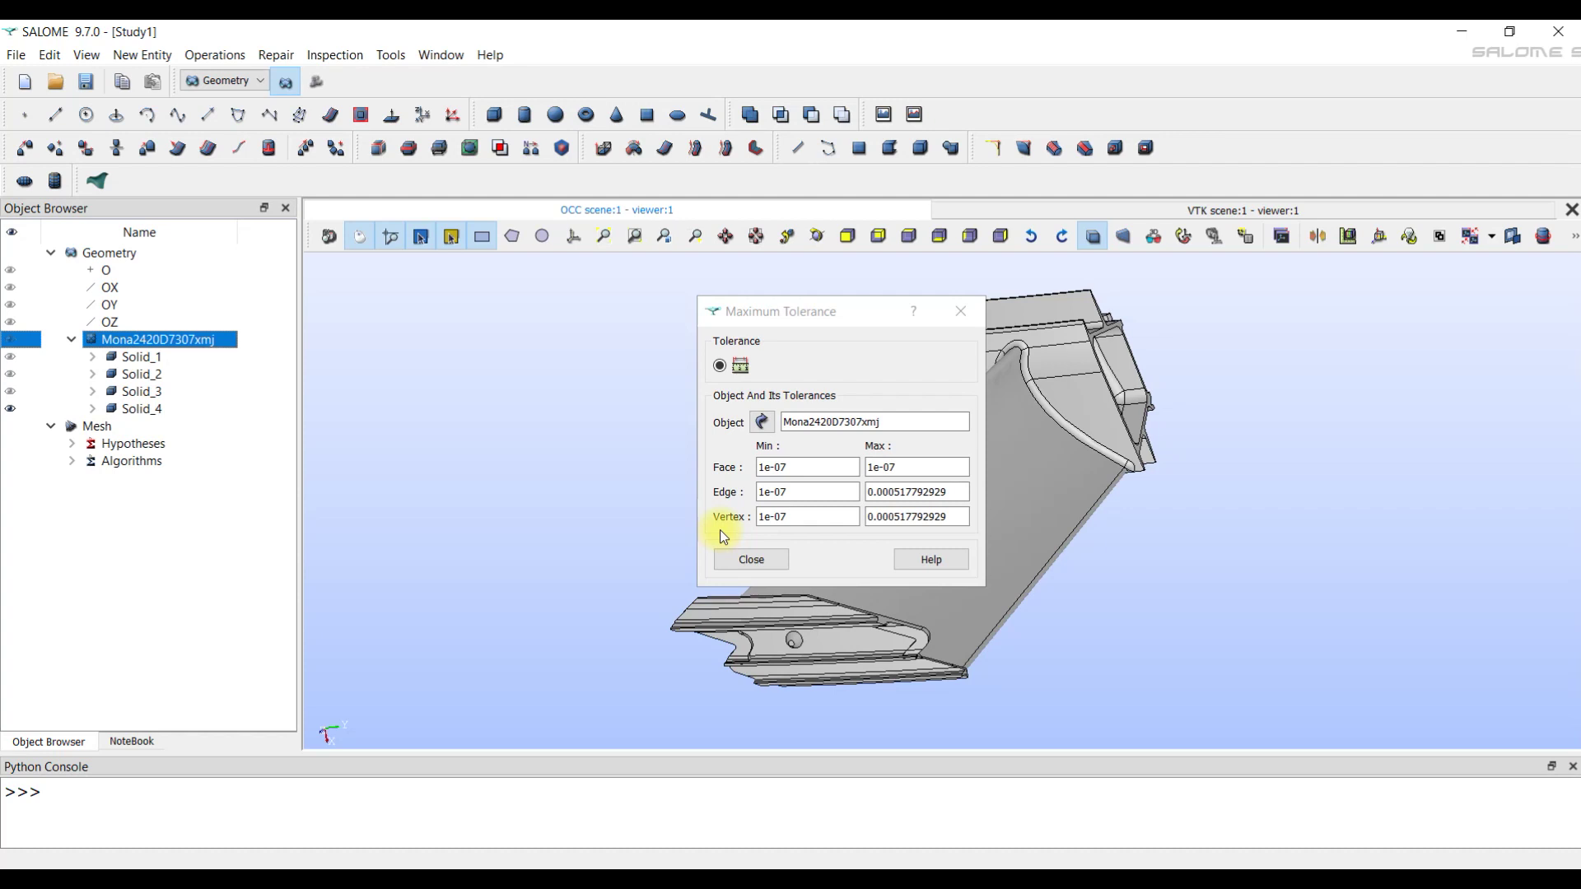
pyautogui.click(901, 468)
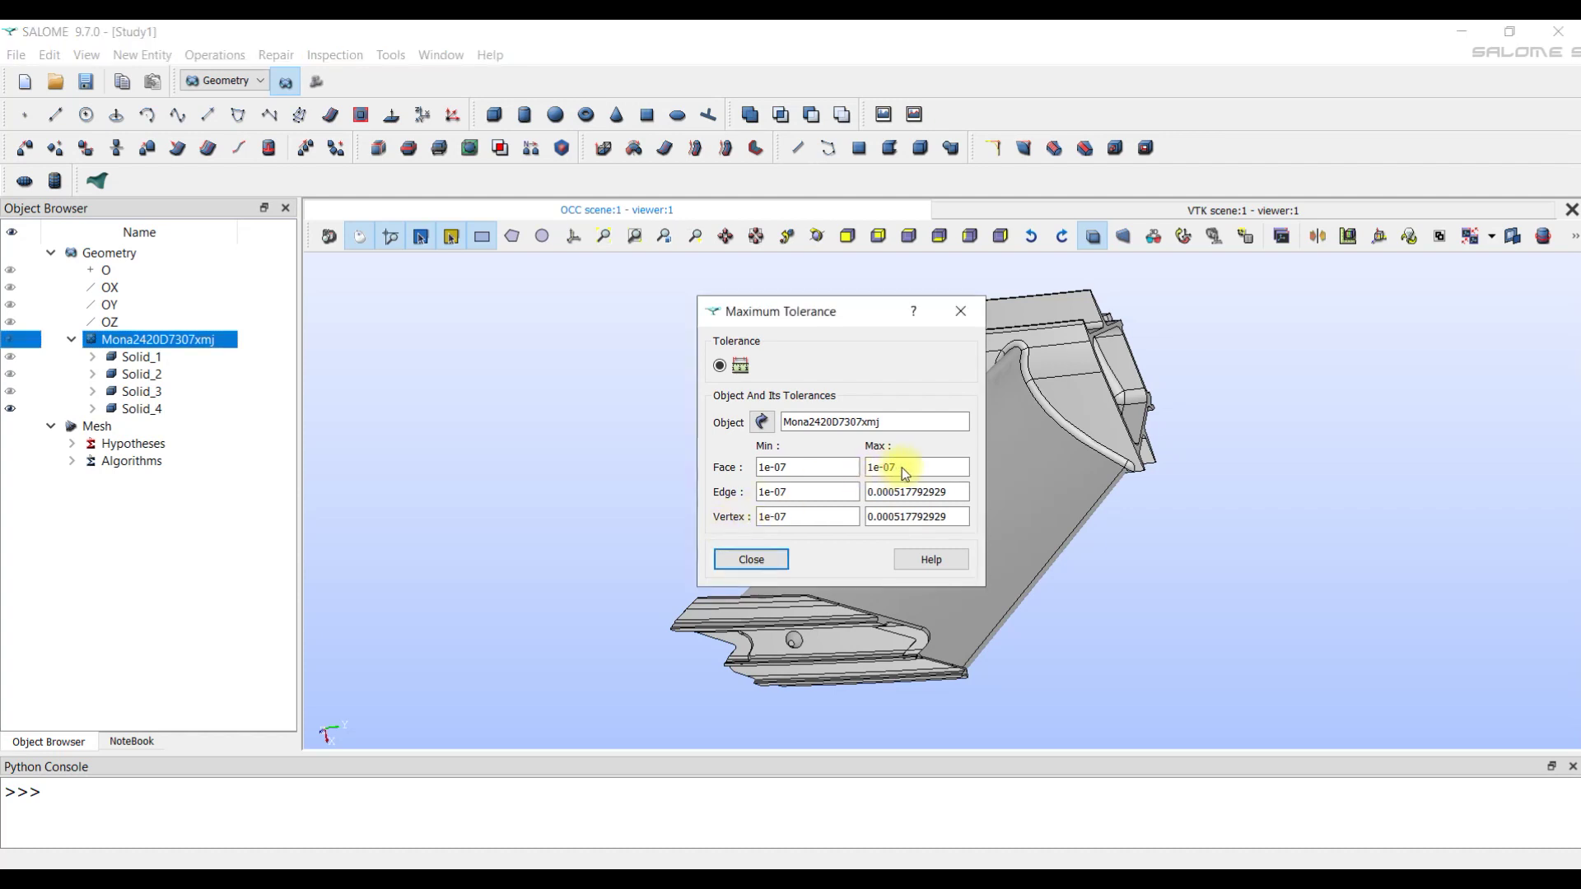
pyautogui.click(750, 560)
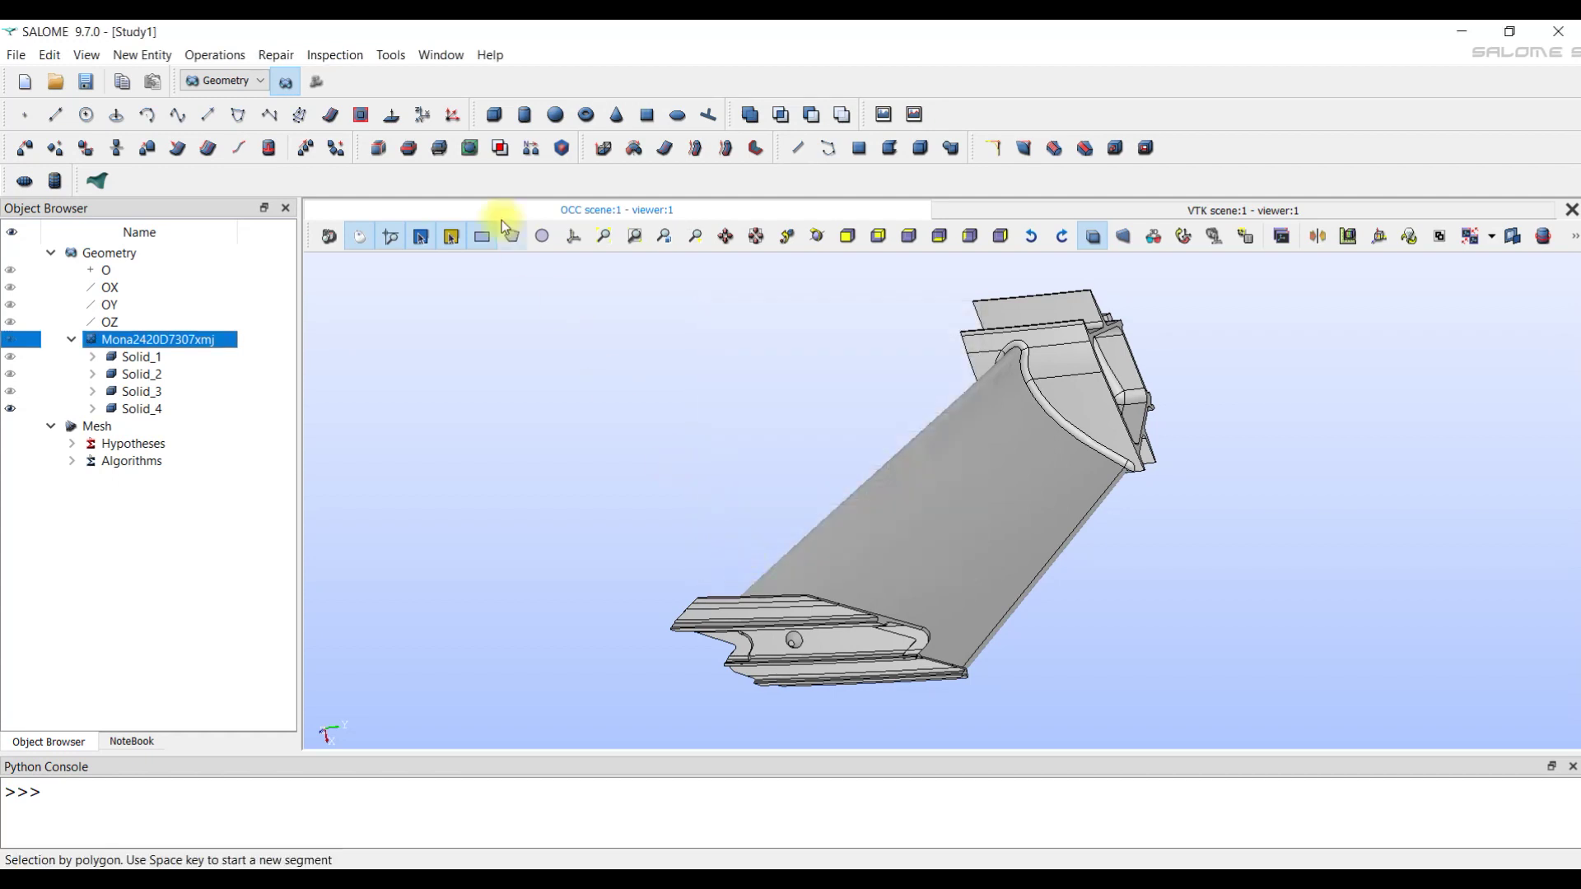
pyautogui.click(276, 55)
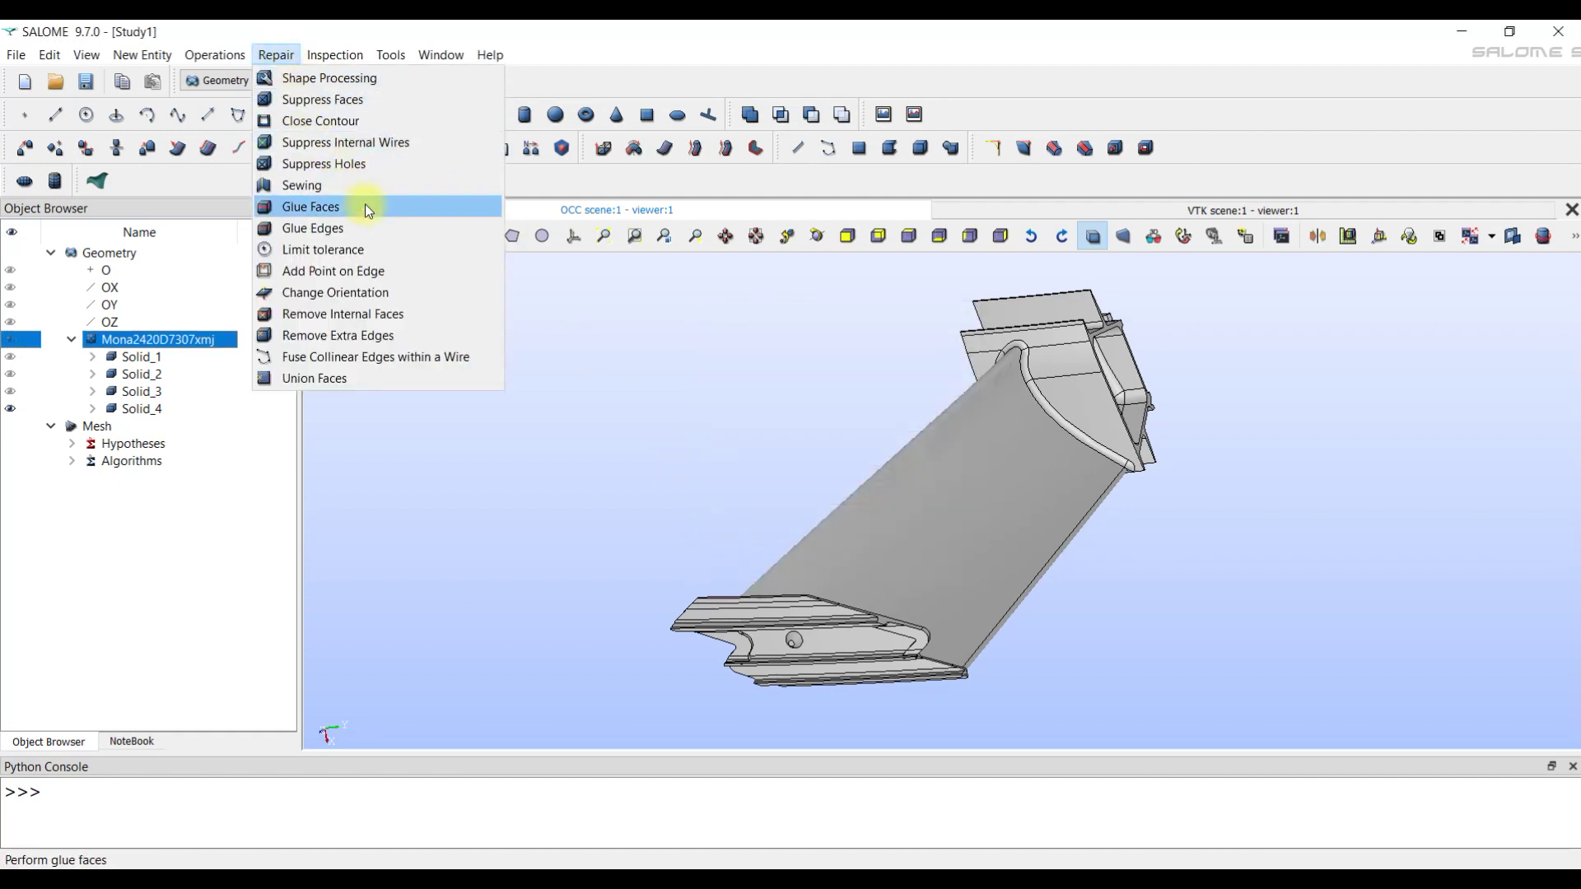
pyautogui.click(439, 253)
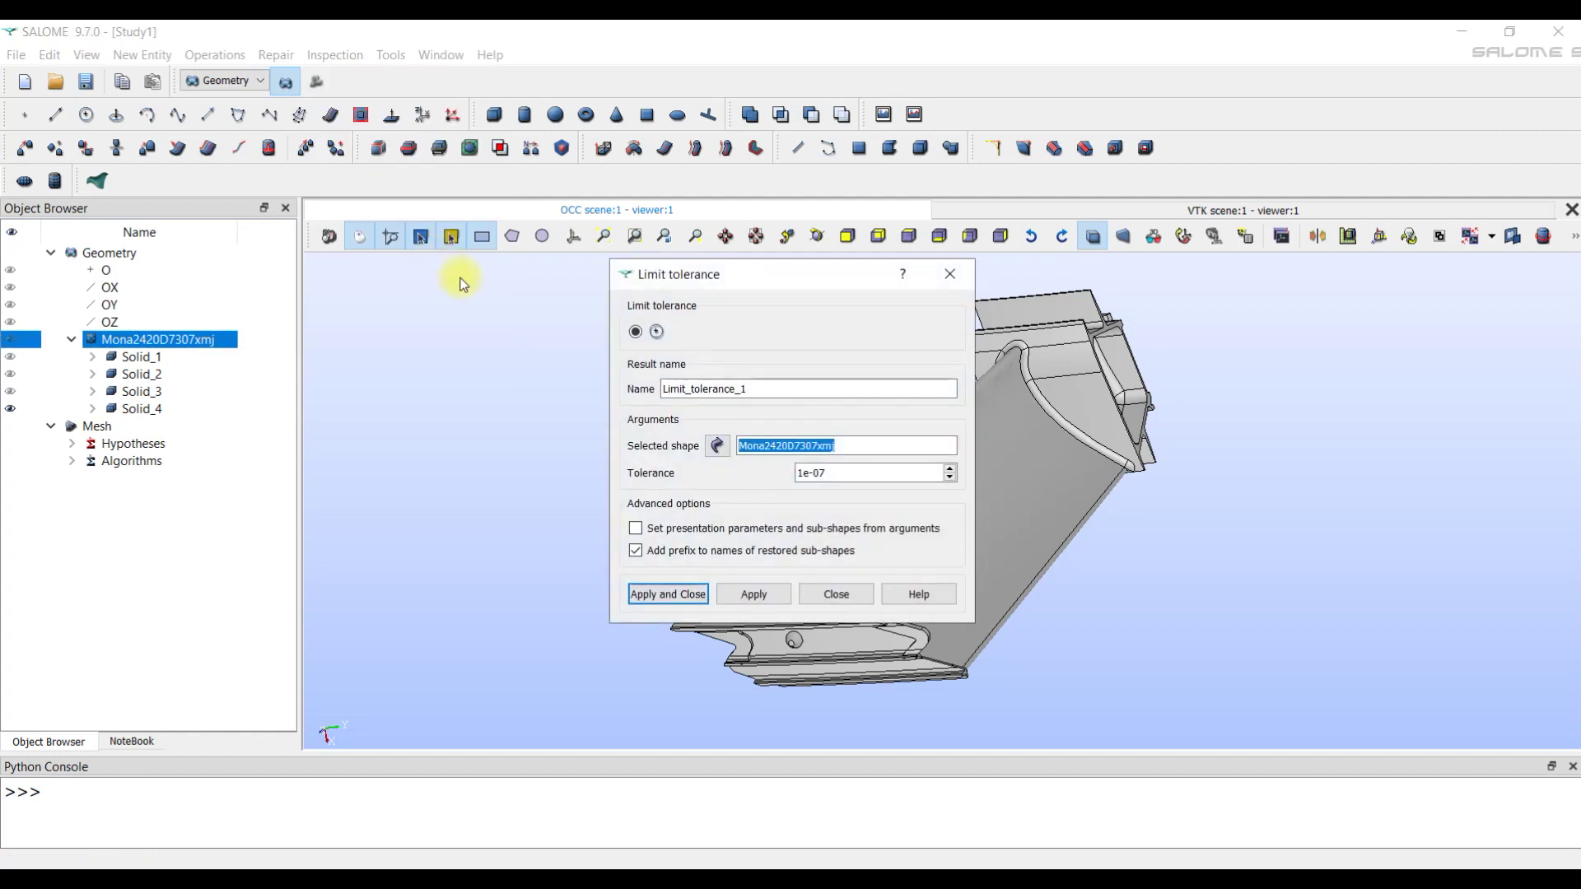
pyautogui.click(822, 473)
pyautogui.press('BackSpace')
pyautogui.write('3')
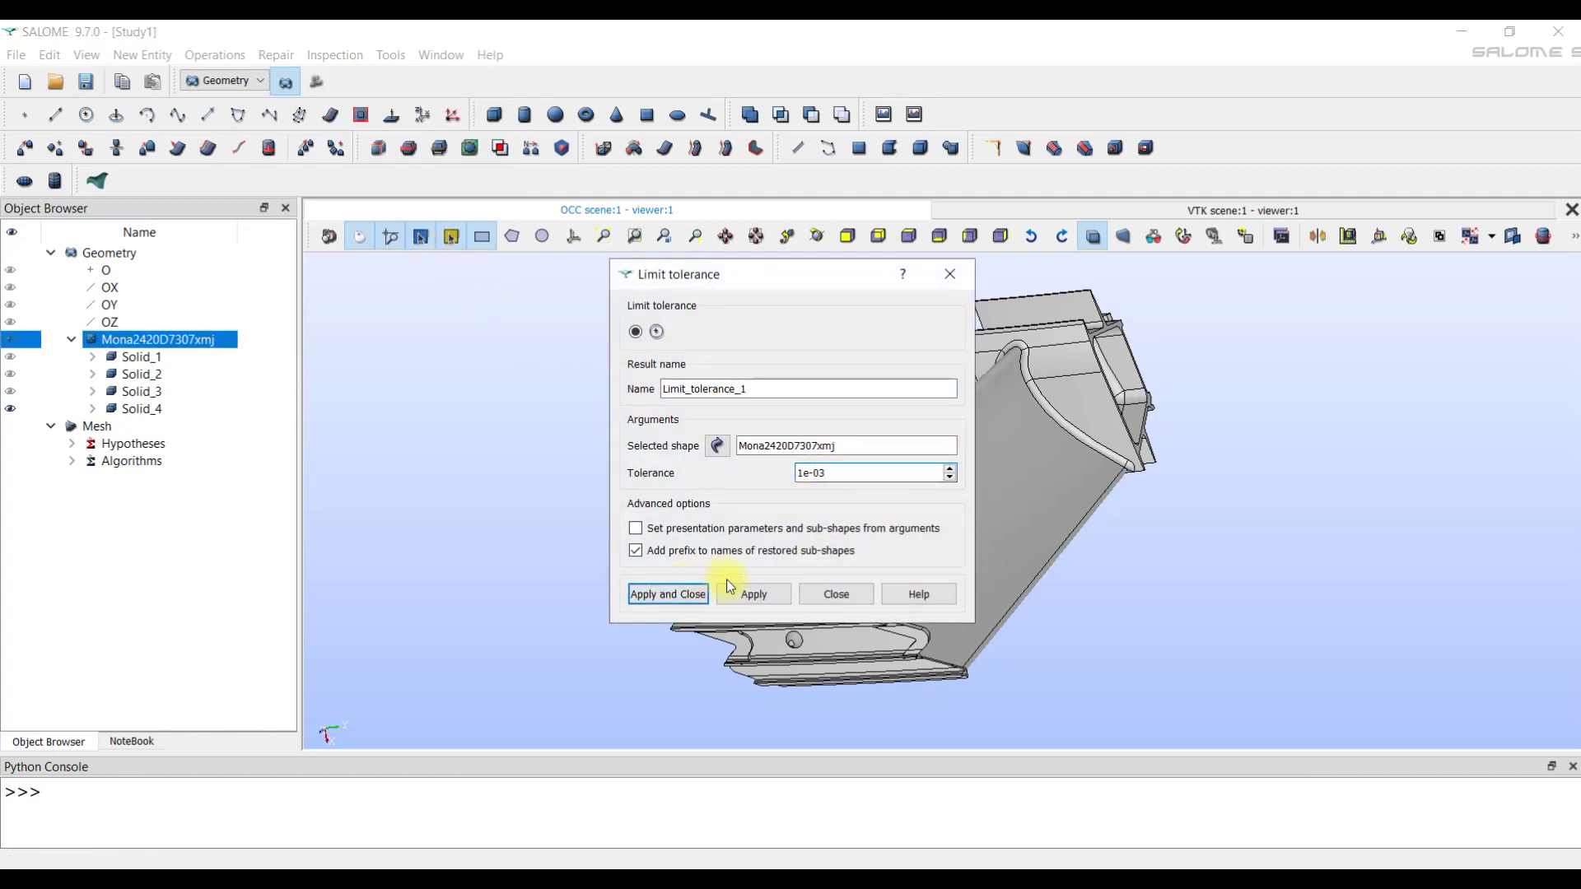
pyautogui.click(955, 274)
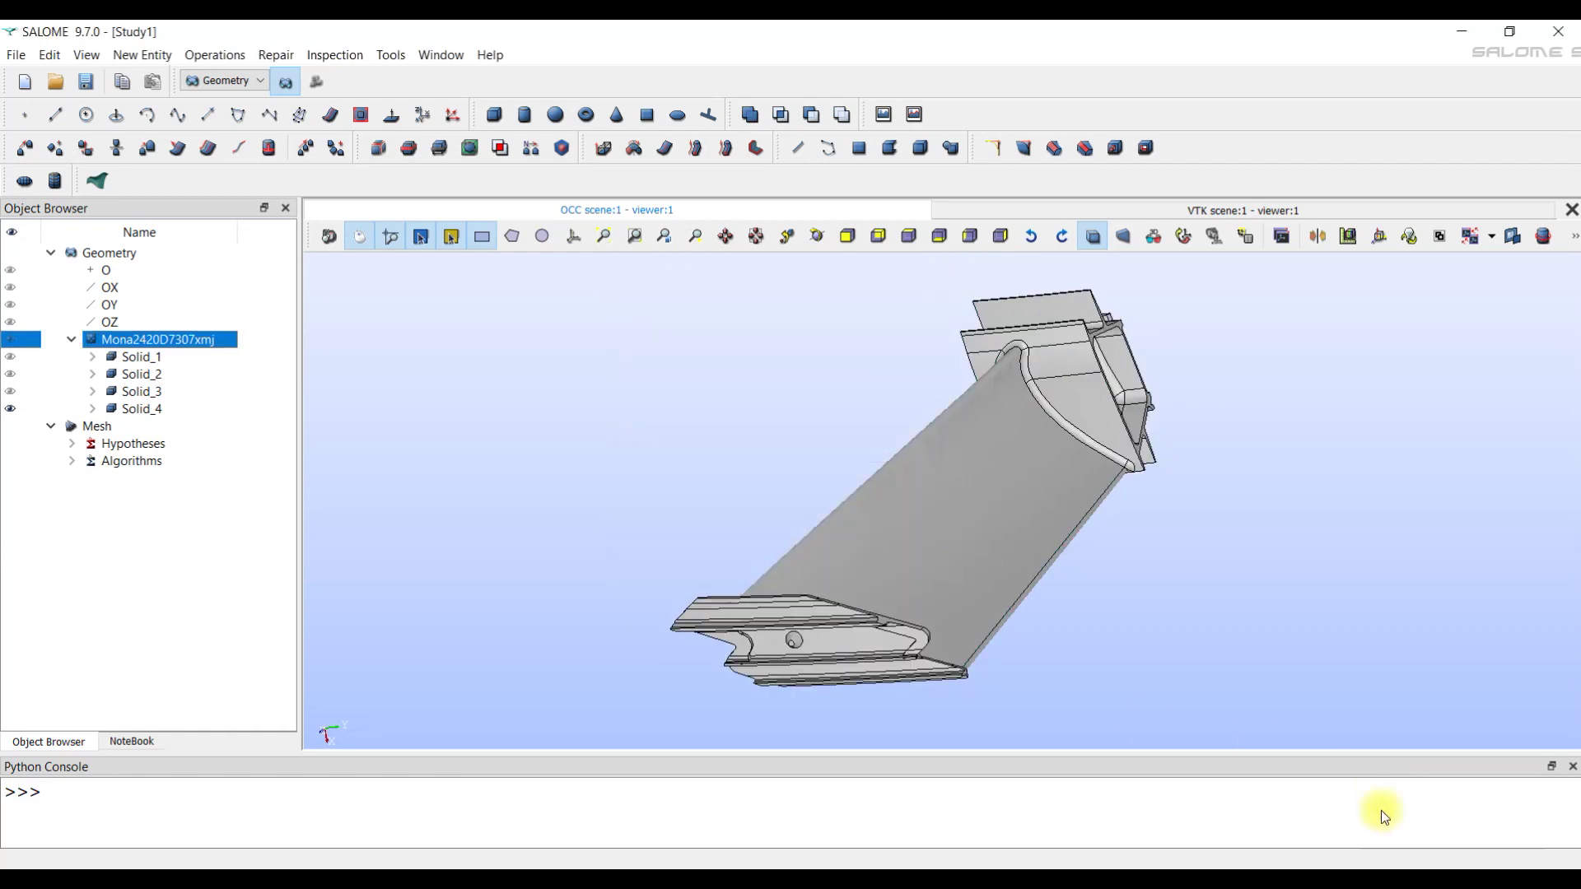
pyautogui.scroll(5, 768, 630)
pyautogui.scroll(5, 768, 630)
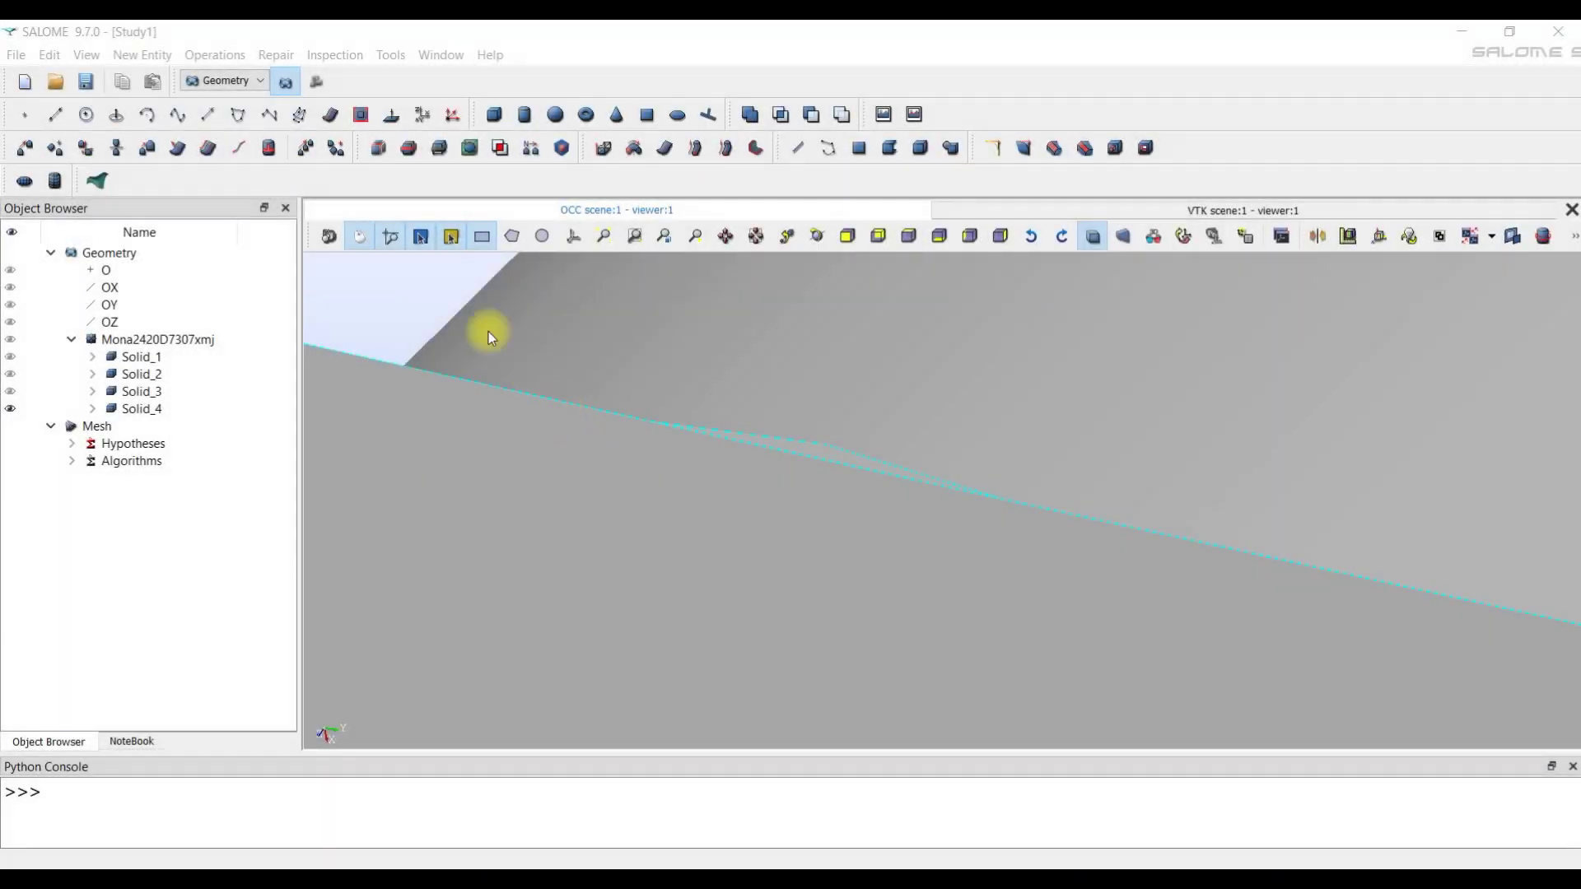
pyautogui.click(273, 54)
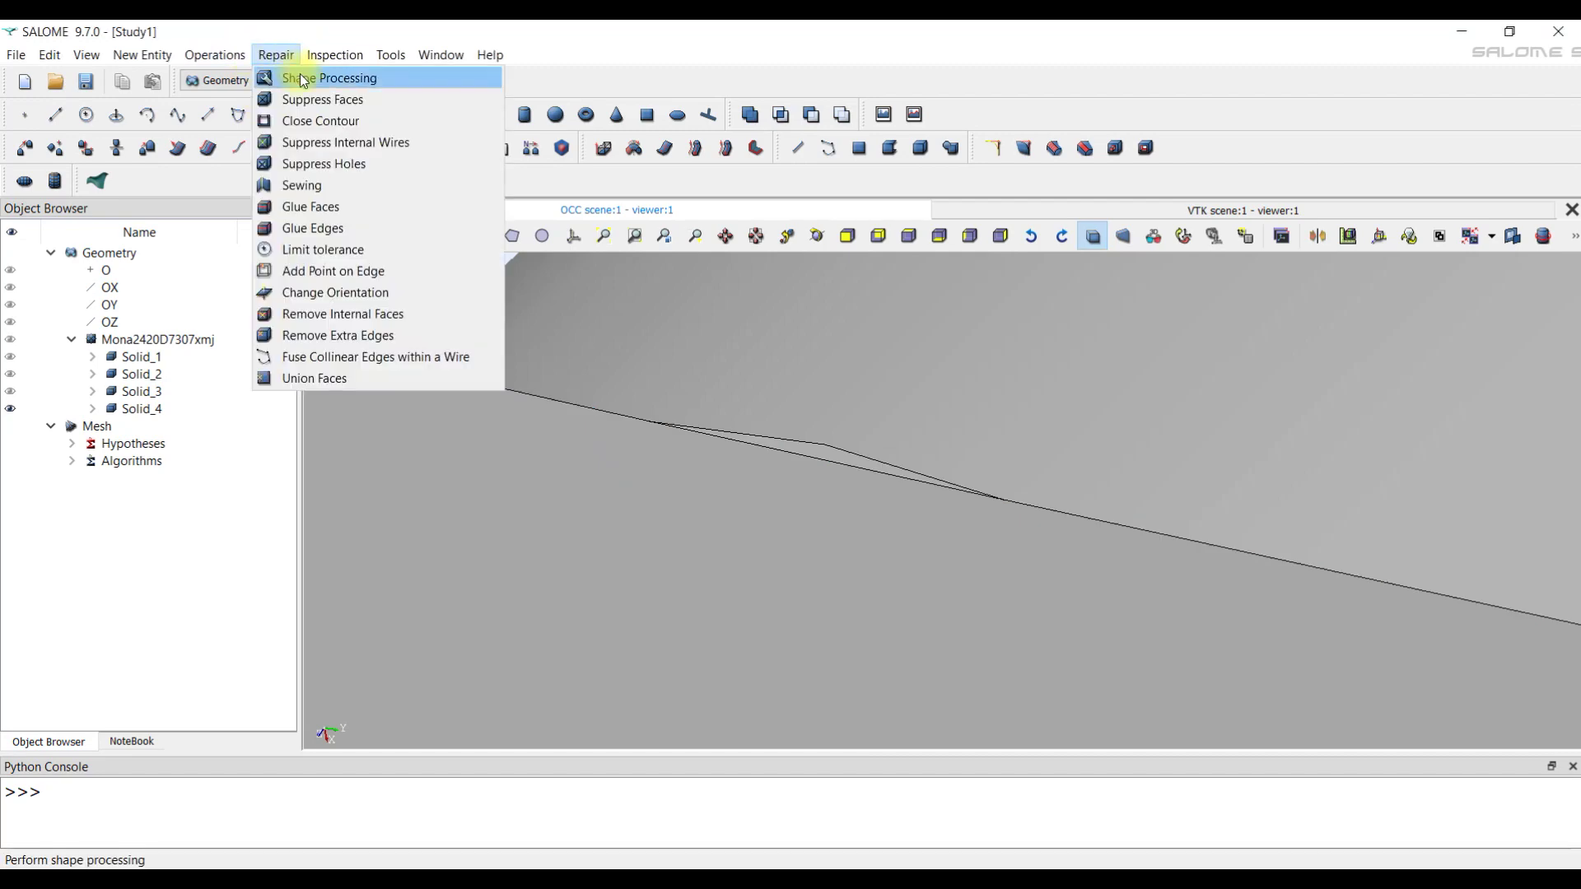
# Run Shape Processing with default FixShape options on Solid_4 and accept the strip-face-removed report.
pyautogui.click(304, 78)
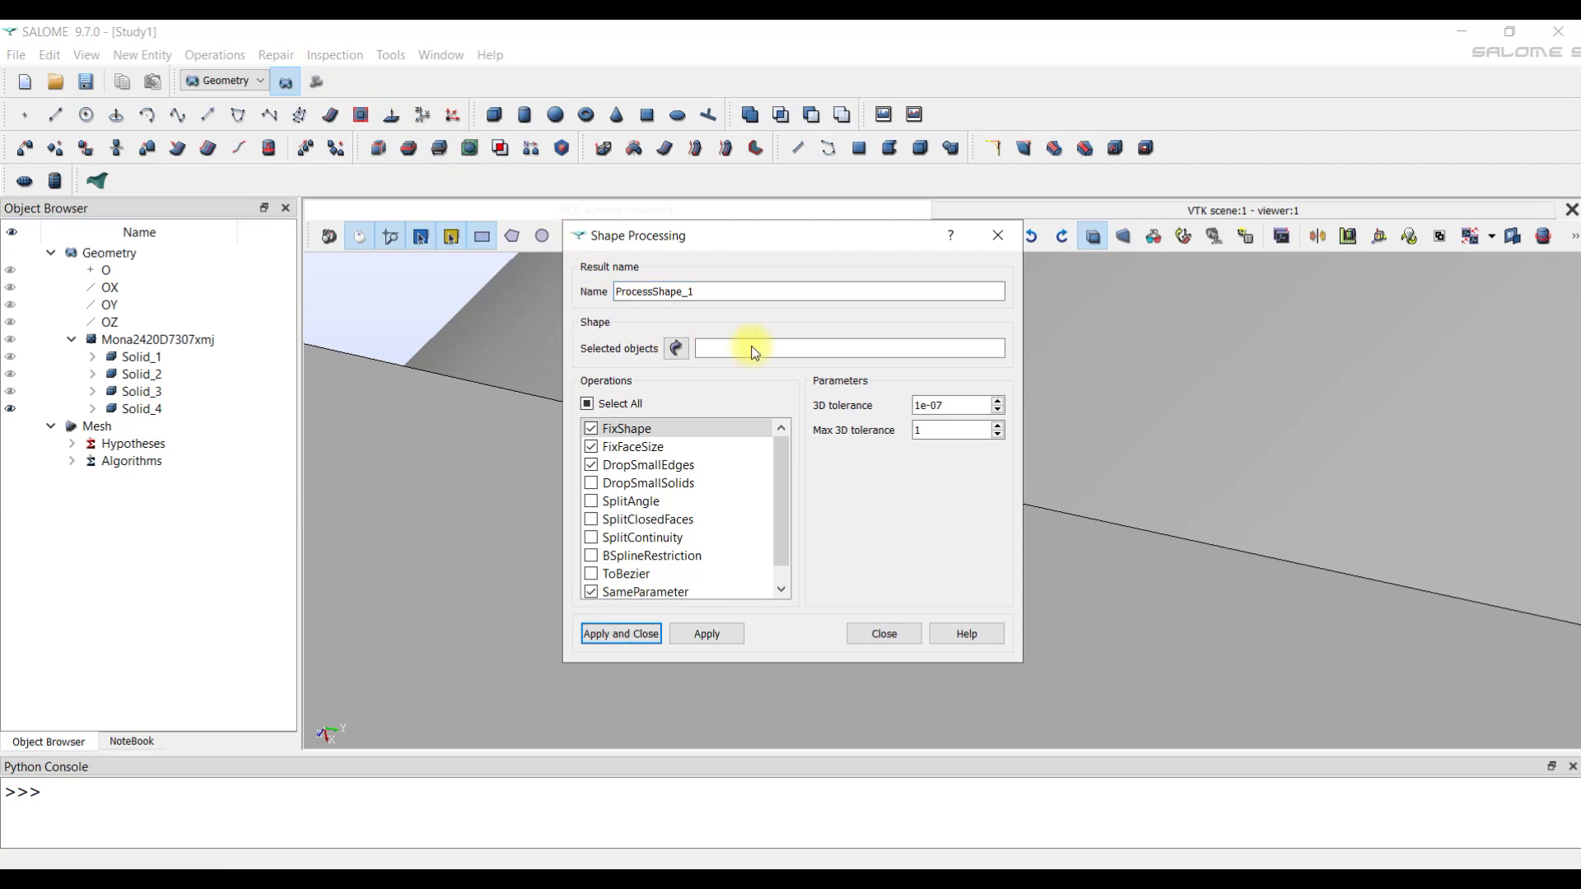
pyautogui.click(142, 409)
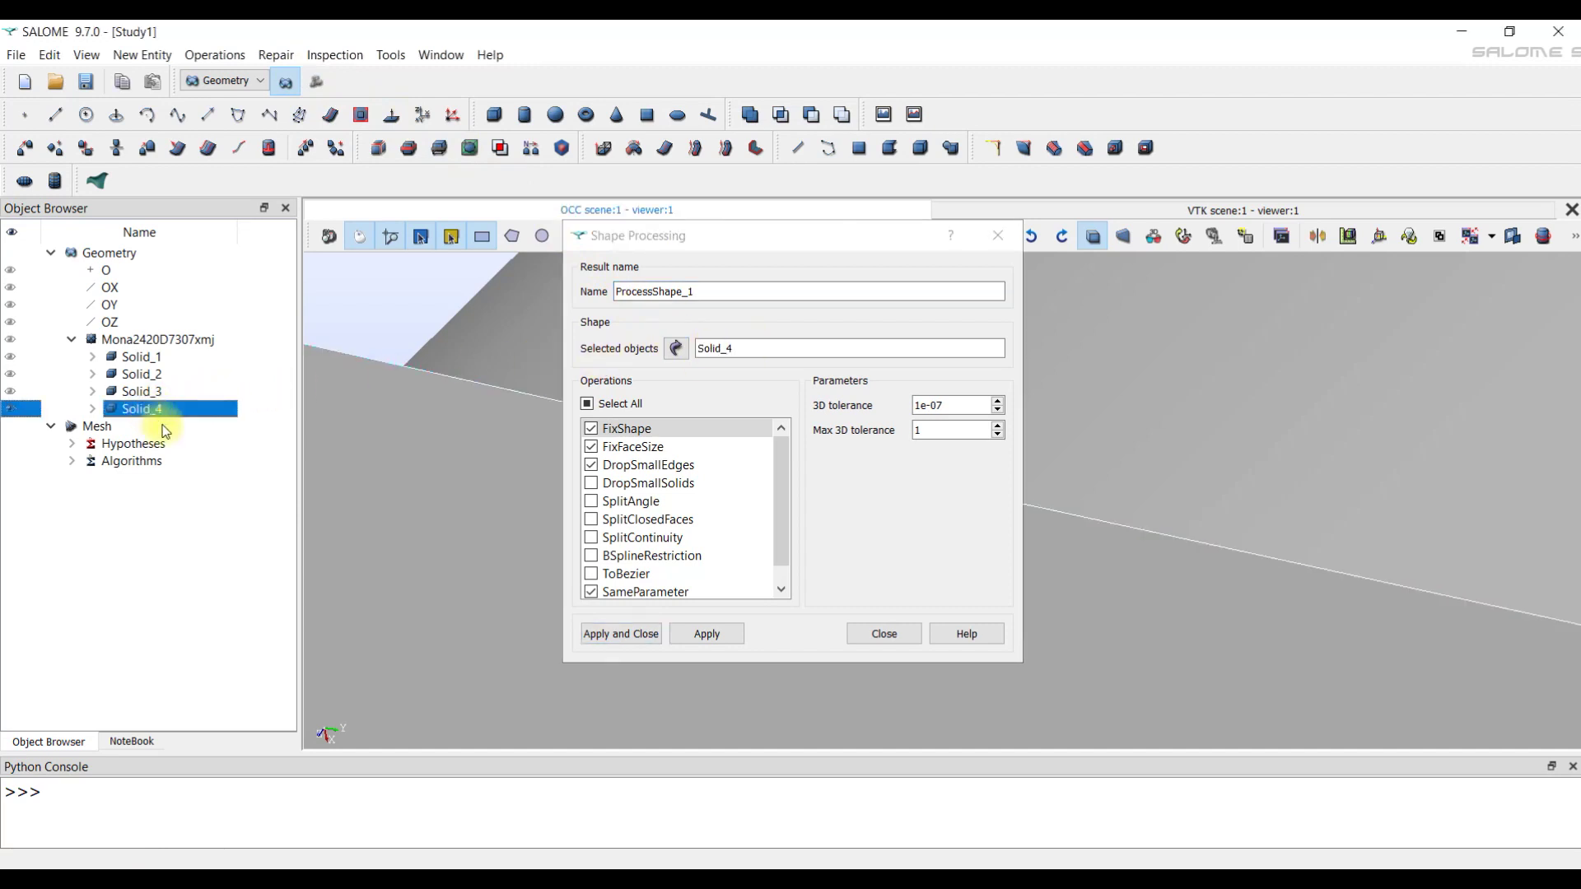
pyautogui.click(712, 449)
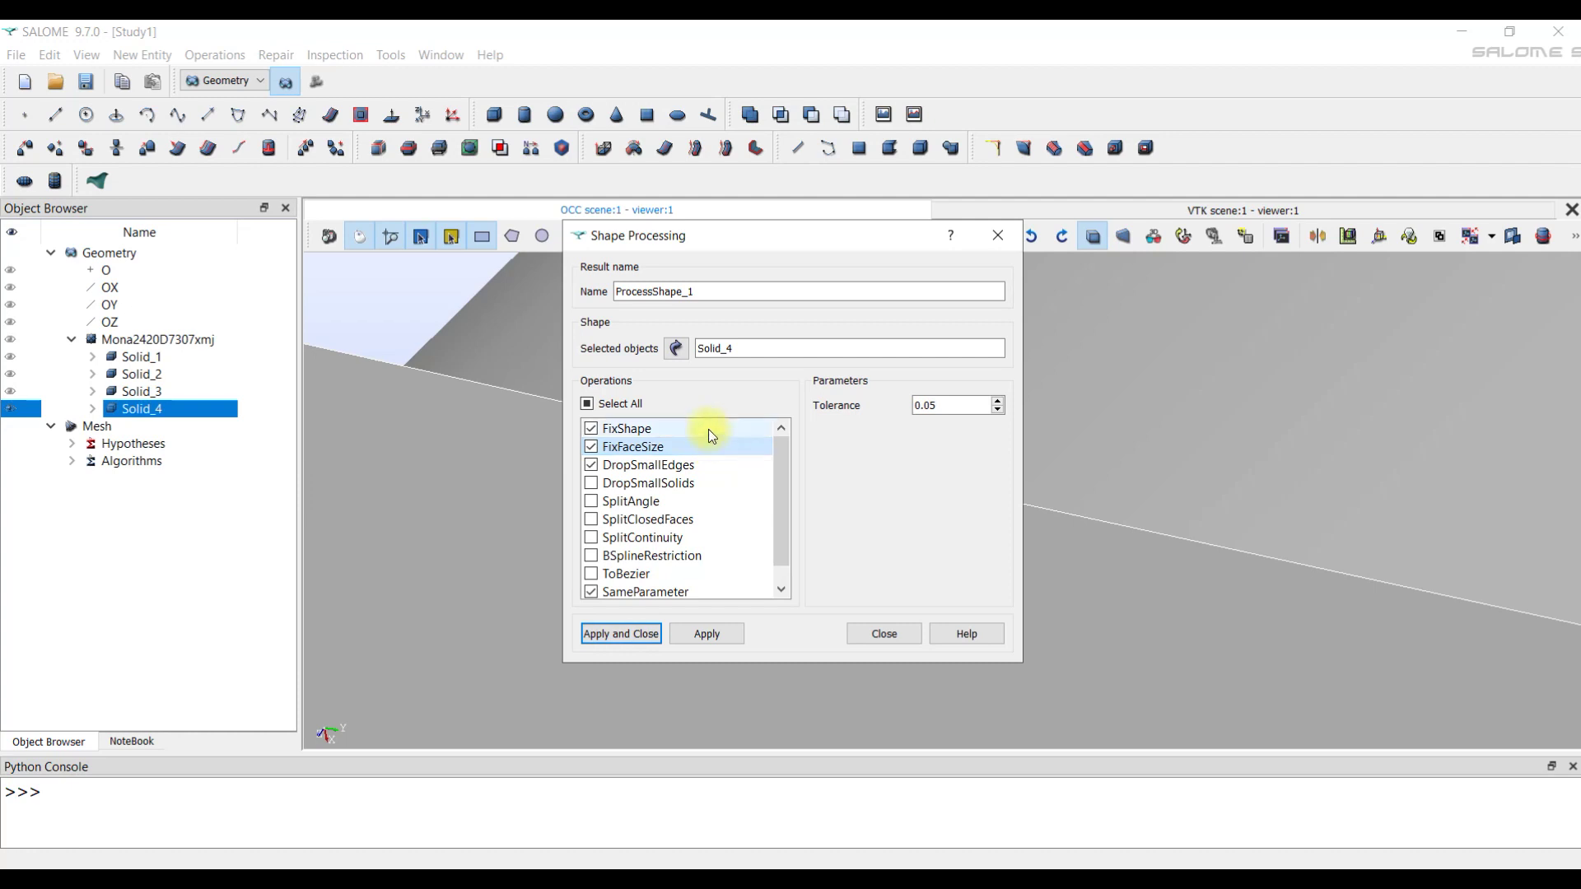
pyautogui.click(711, 430)
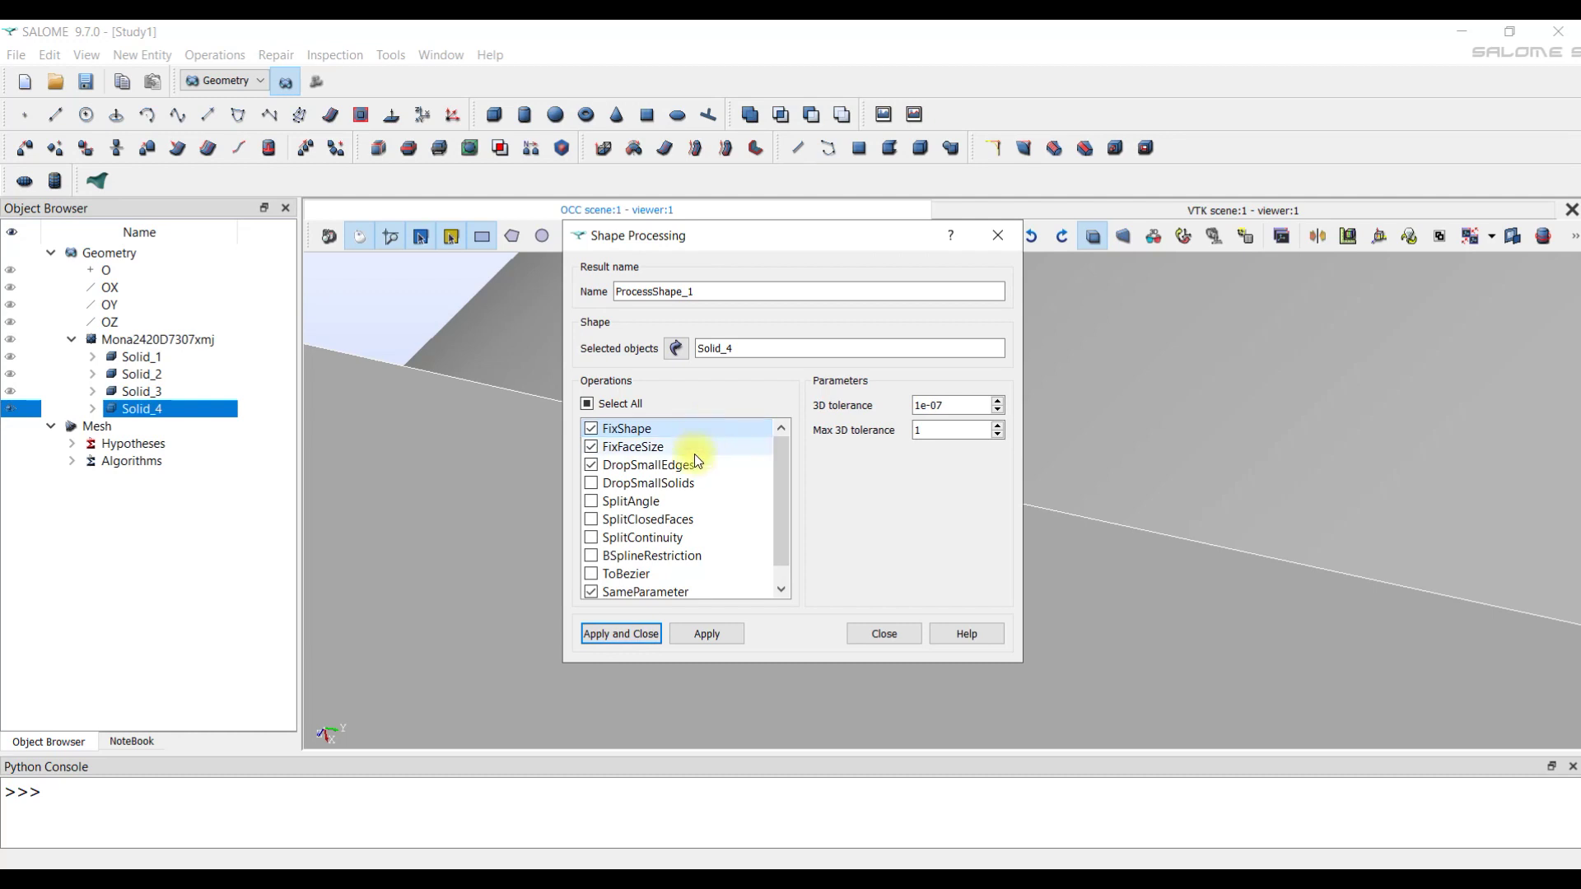
pyautogui.click(624, 632)
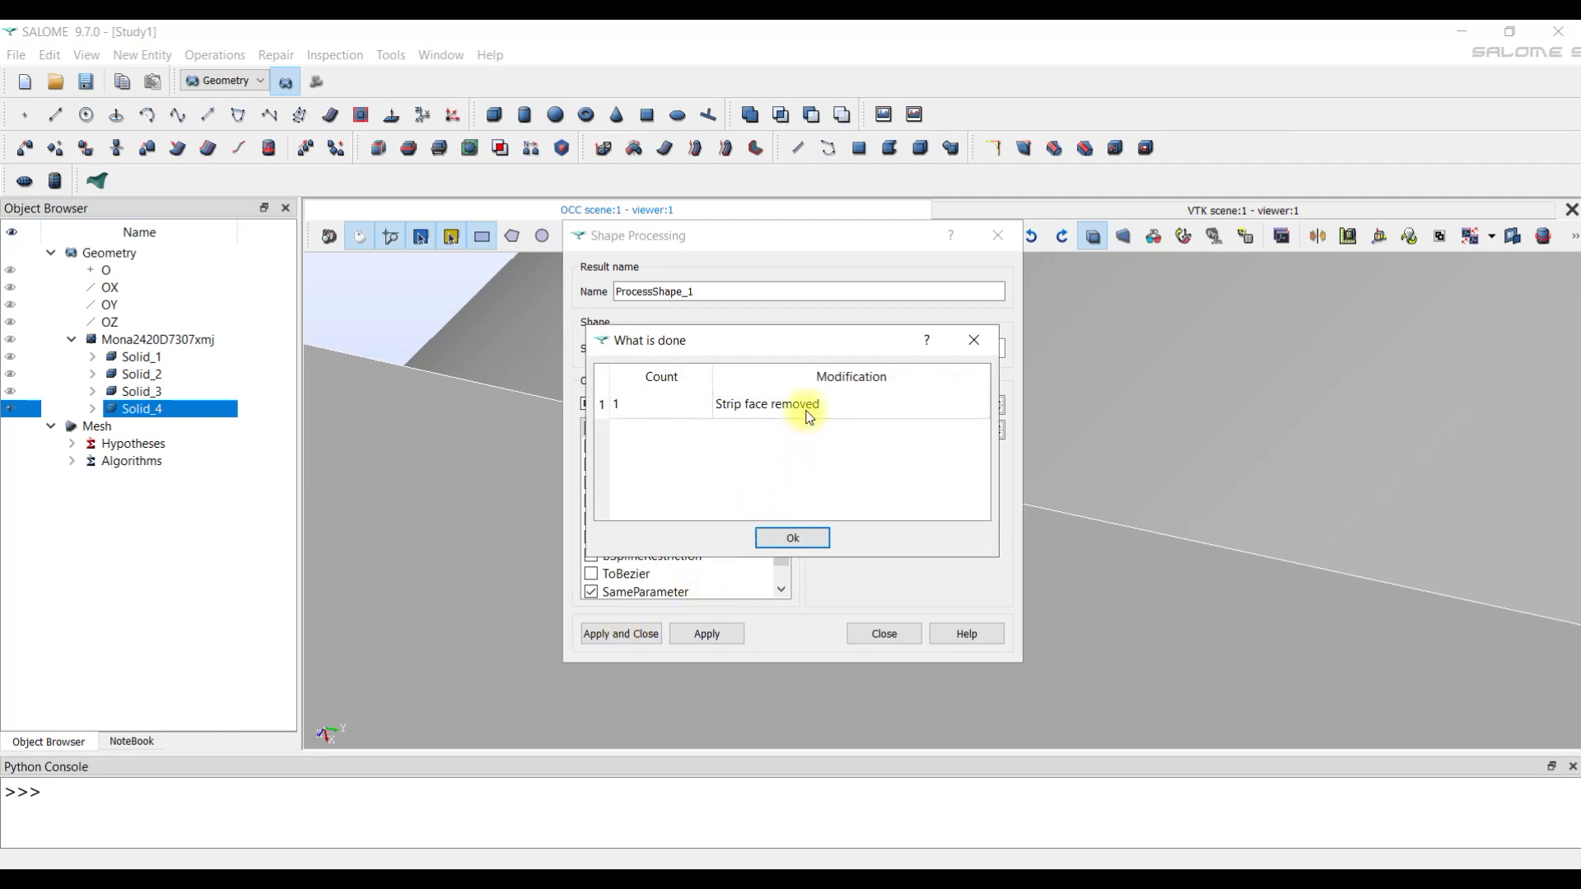
pyautogui.click(806, 413)
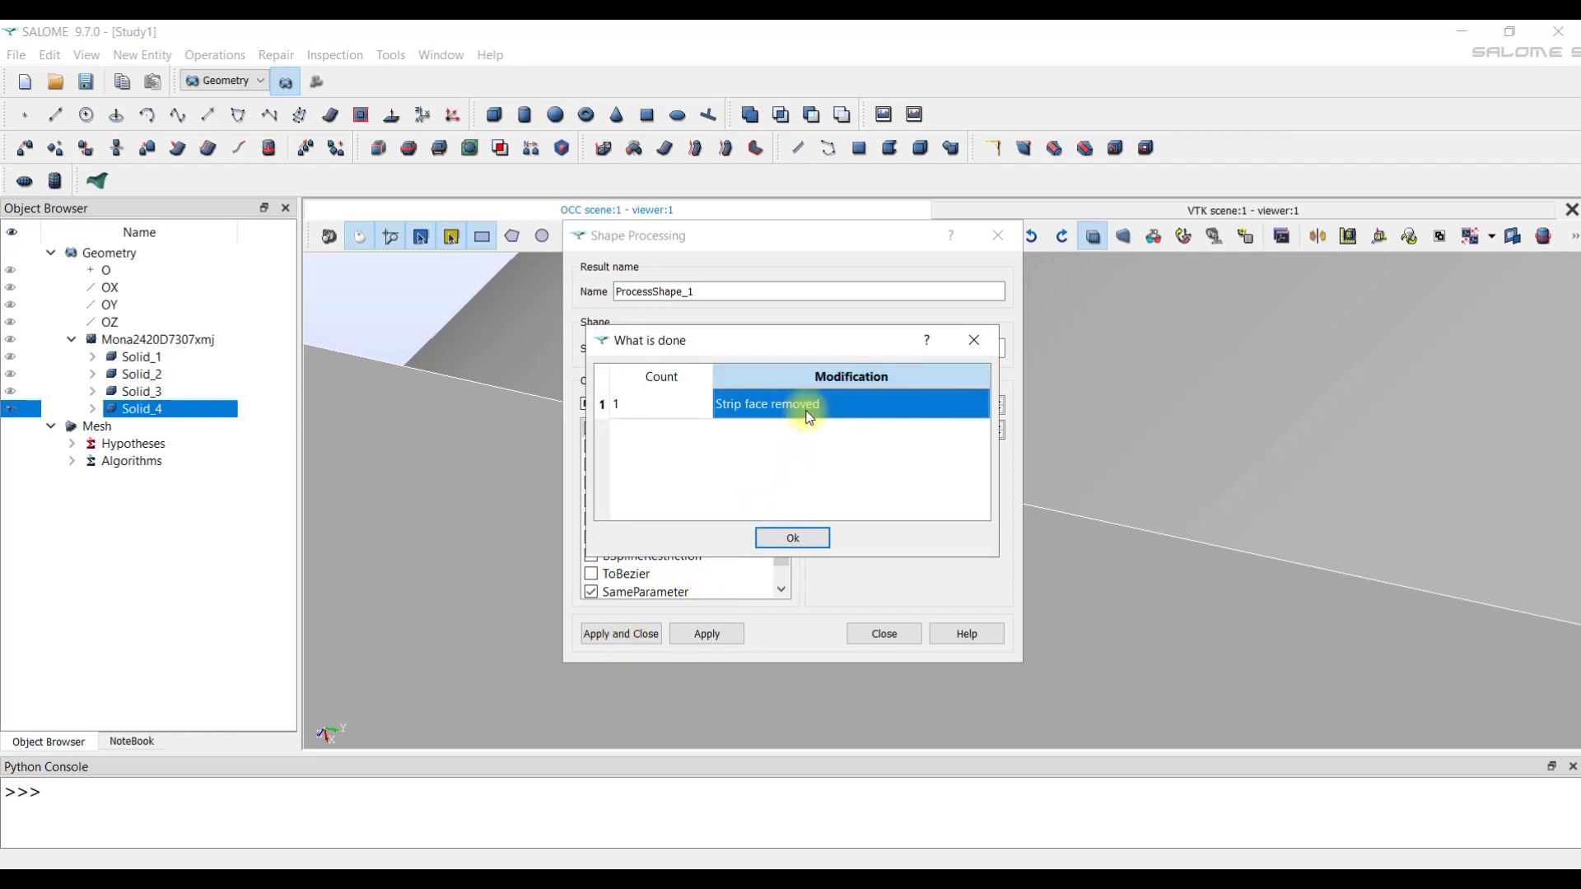
pyautogui.click(806, 537)
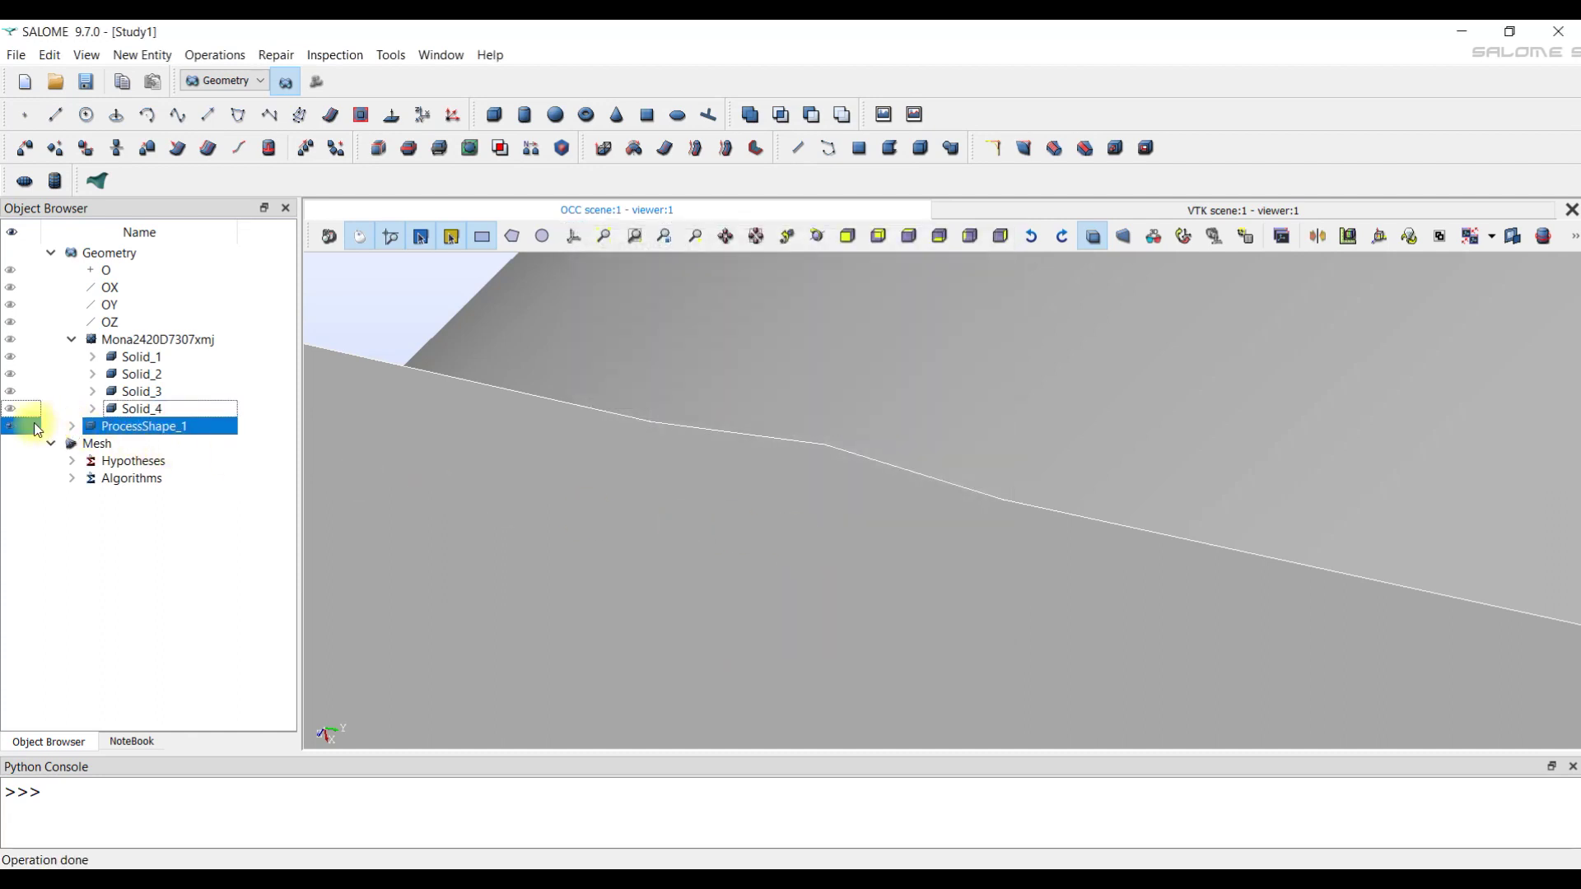
# Show ProcessShape_1 and zoom in to confirm the blade edge sliver is gone.
pyautogui.click(604, 236)
pyautogui.click(43, 429)
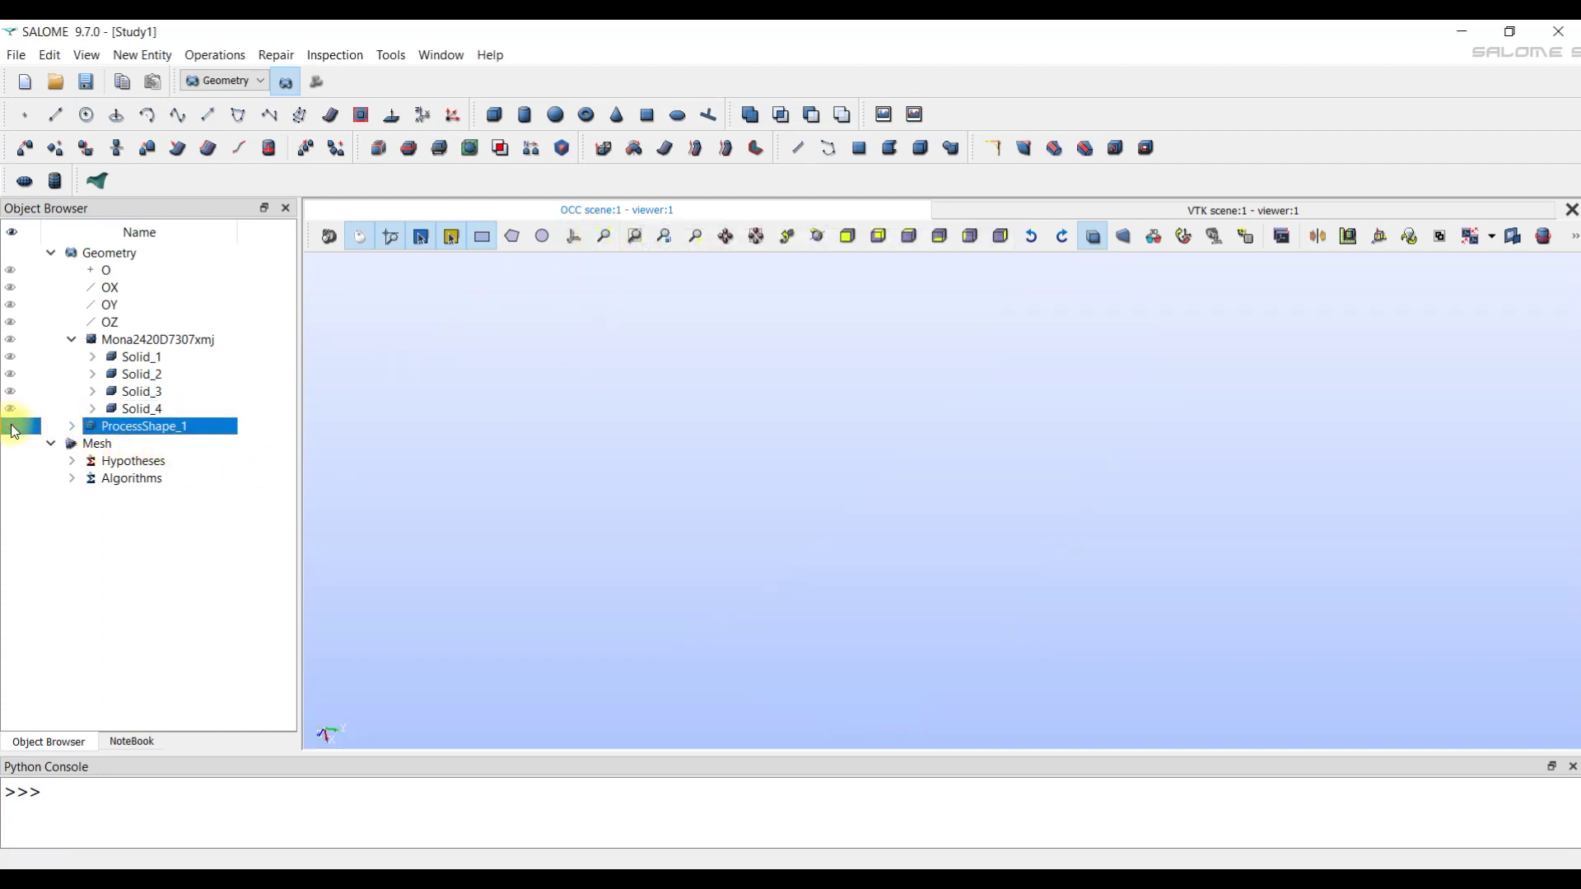
pyautogui.scroll(5, 749, 642)
pyautogui.scroll(8, 733, 622)
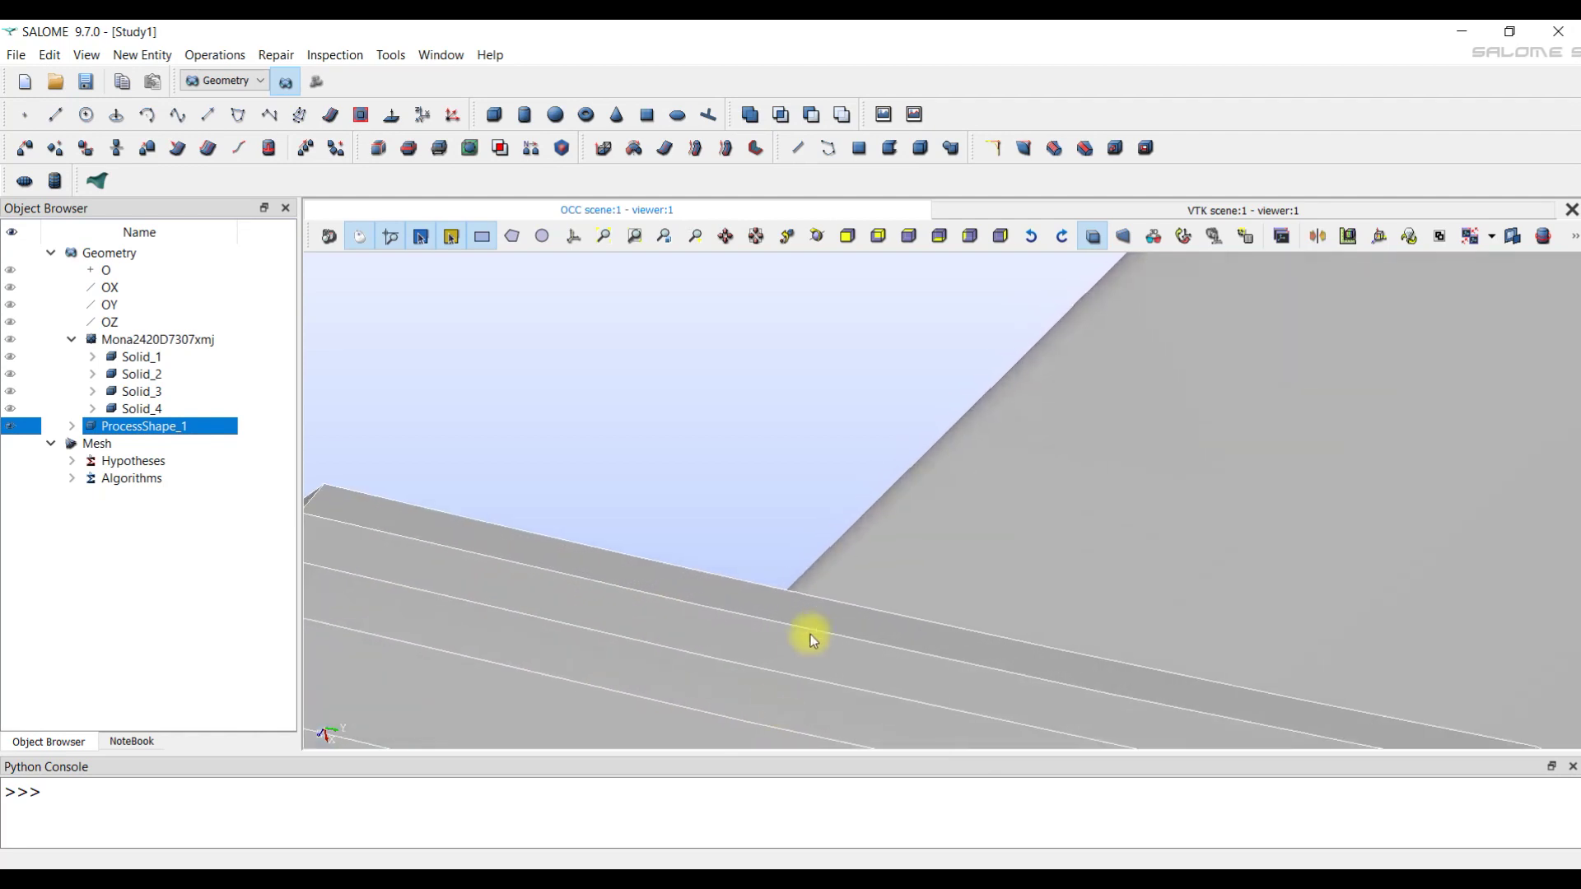
pyautogui.scroll(2, 827, 605)
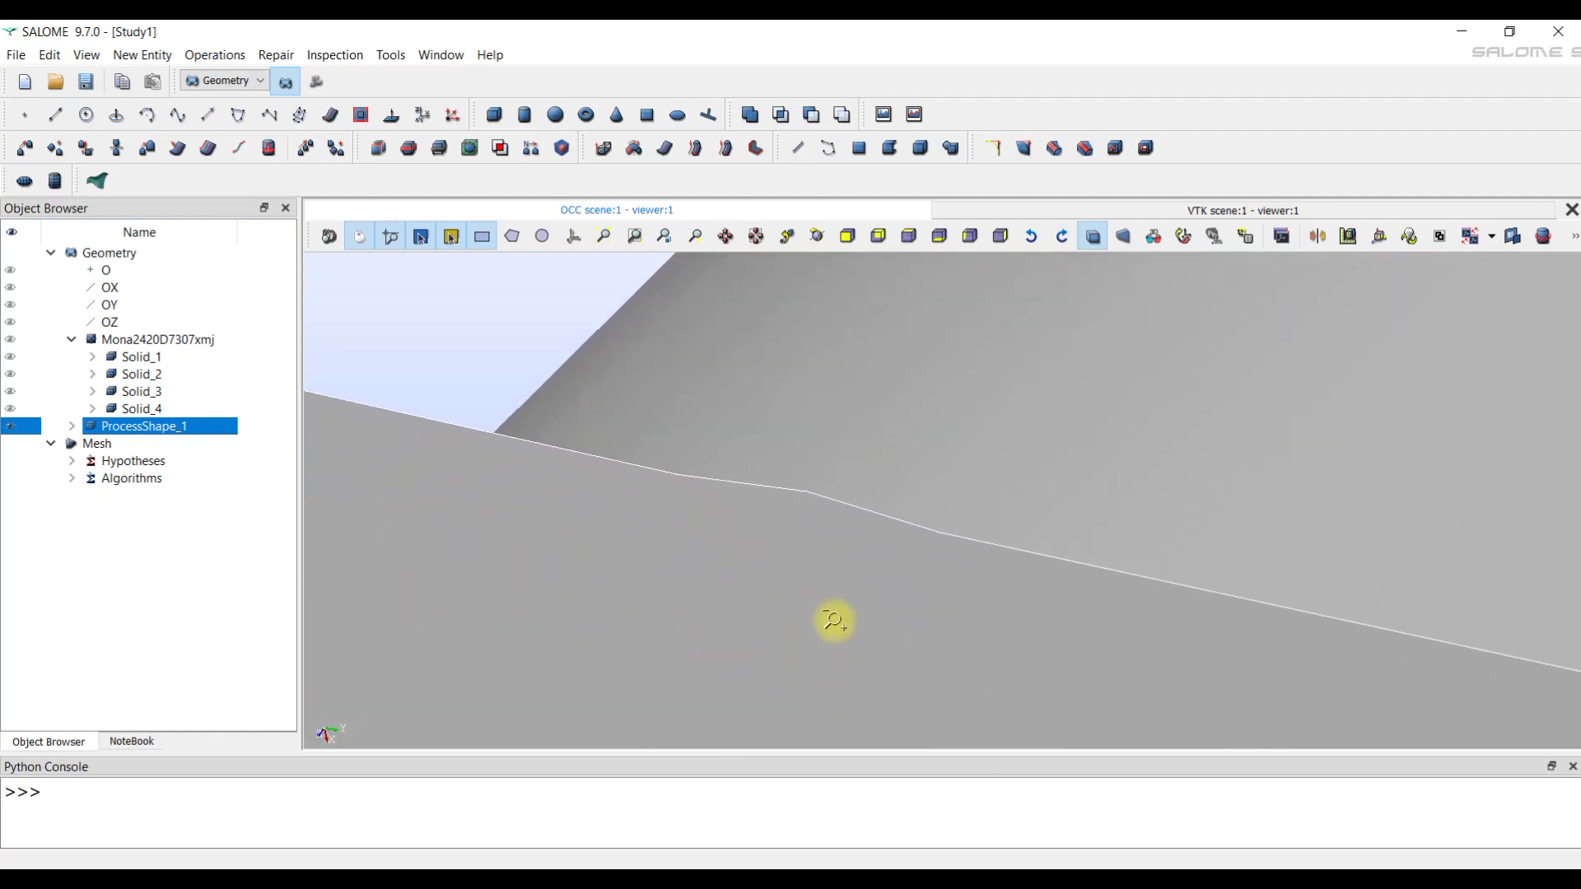
pyautogui.scroll(-3, 819, 618)
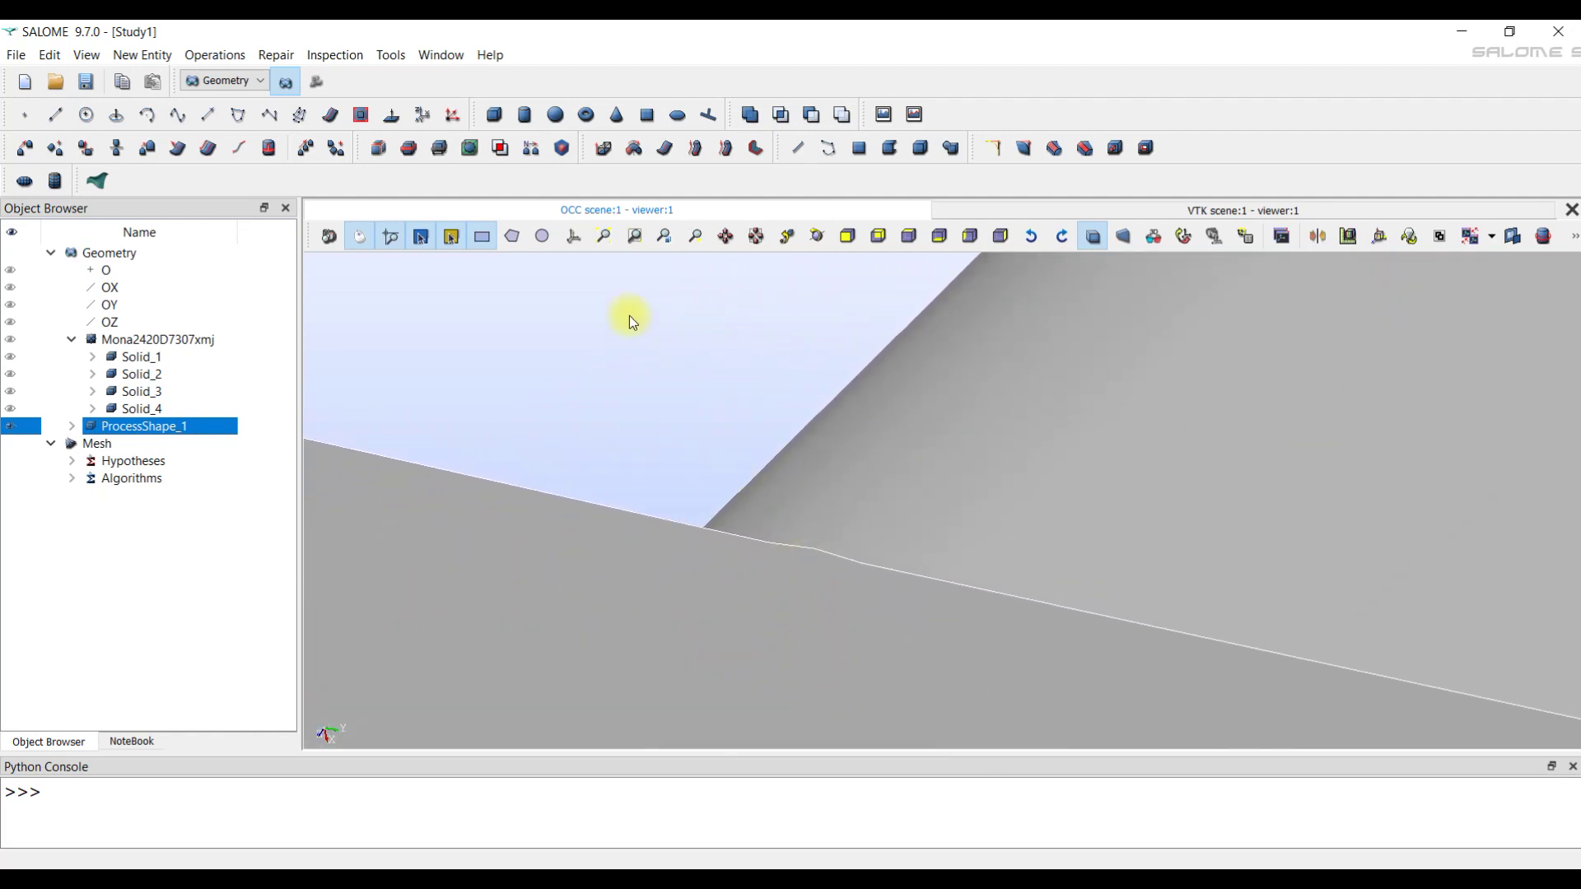
pyautogui.click(607, 241)
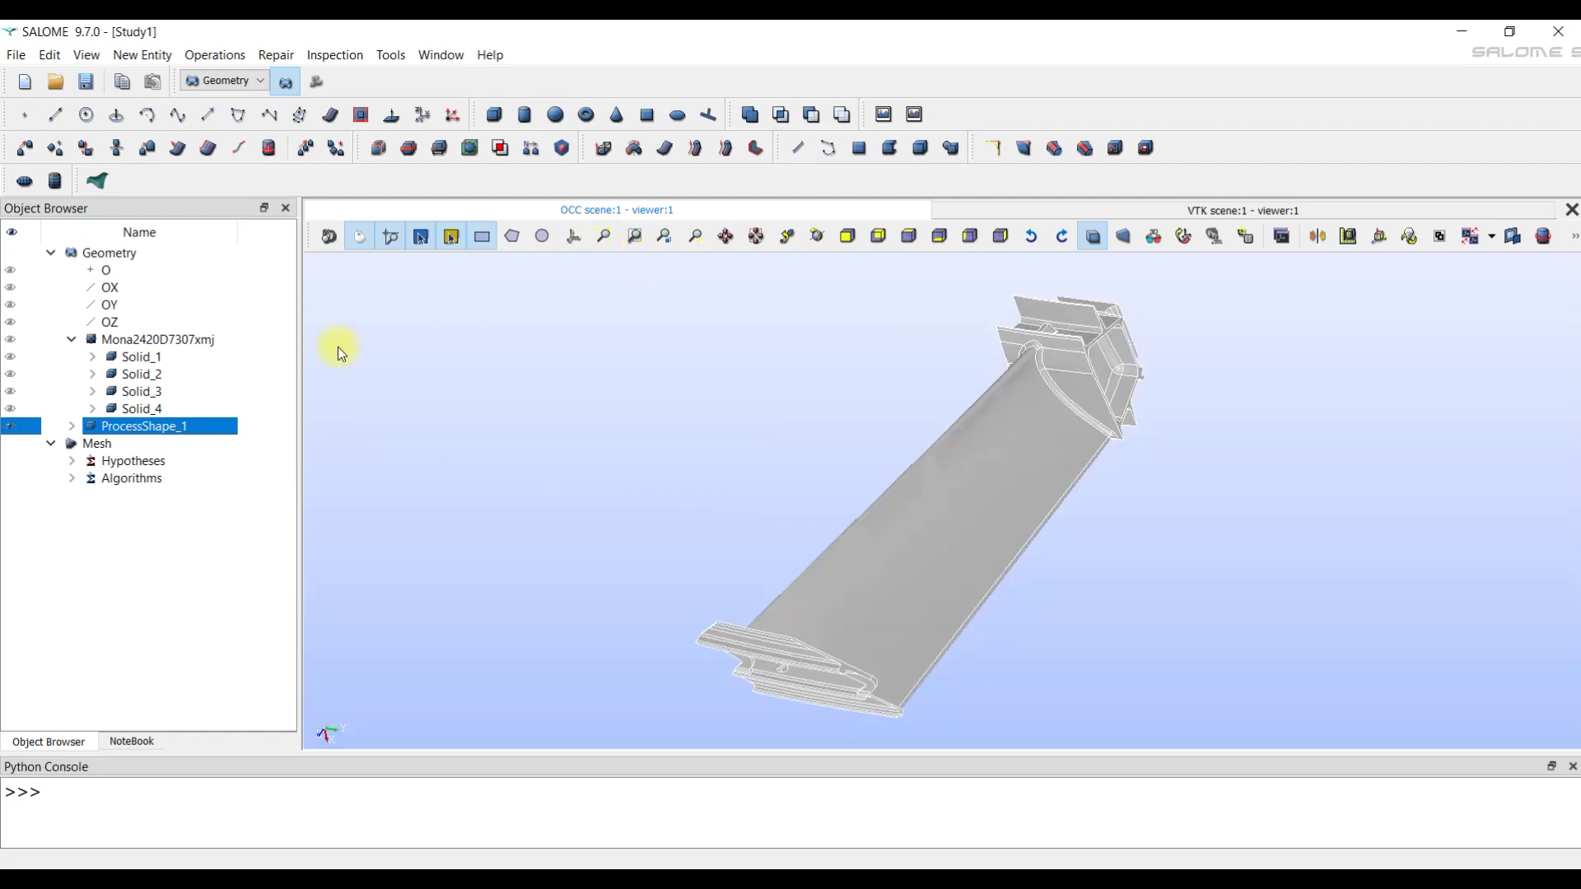
# Replace Solid_4 in the view with Solid_1–Solid_3 and select Solid_1, Solid_2 and Solid_3.
pyautogui.click(14, 410)
pyautogui.click(15, 384)
pyautogui.click(17, 375)
pyautogui.scroll(-3, 854, 476)
pyautogui.click(152, 359)
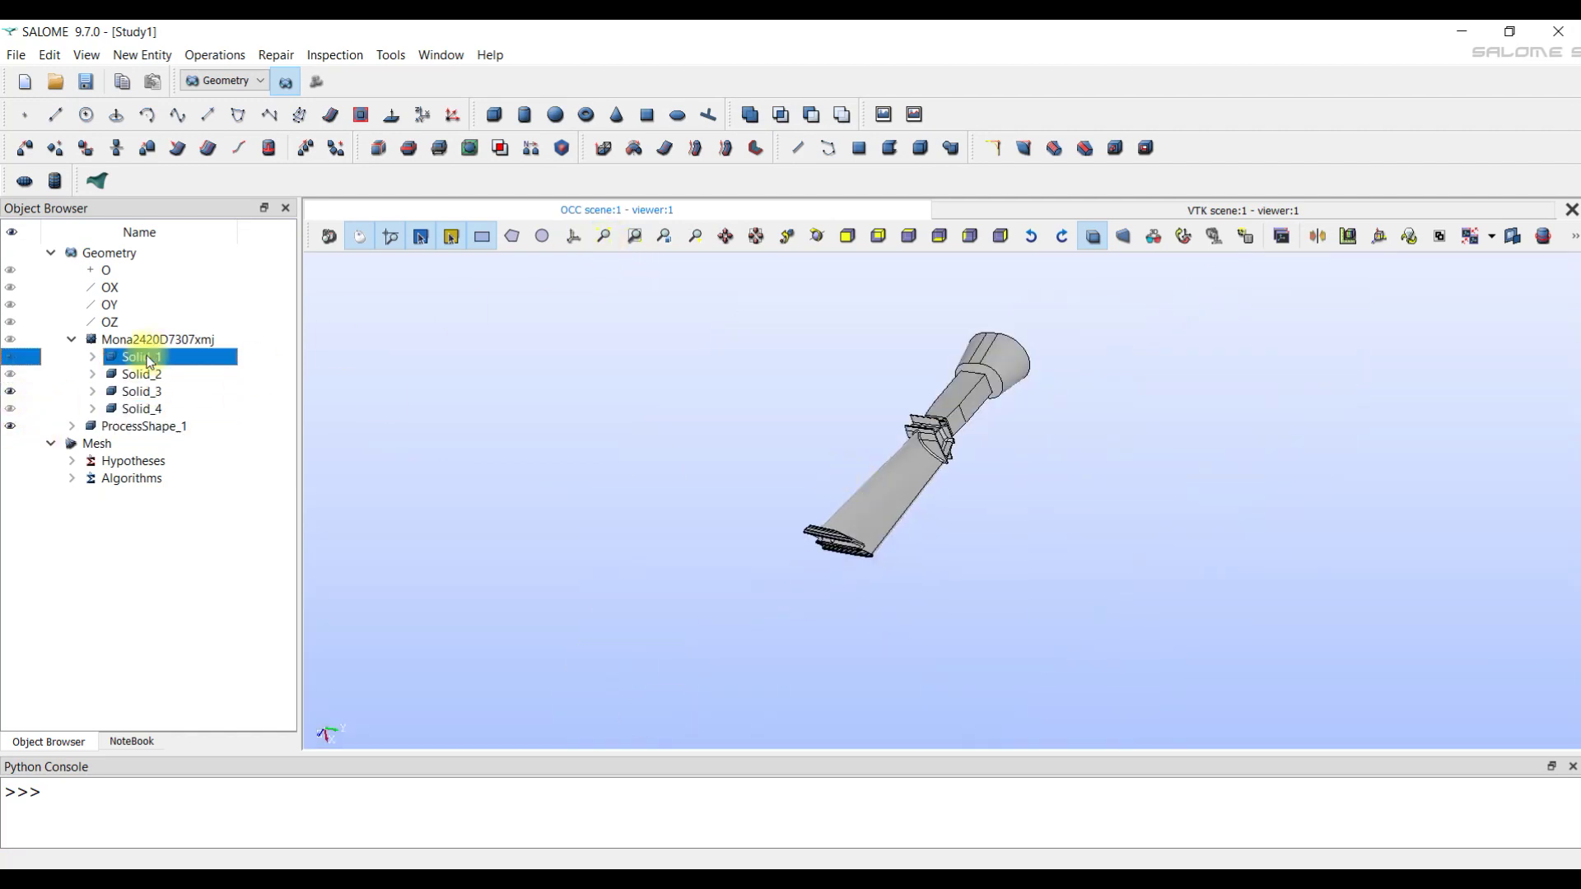
pyautogui.keyDown('shift'); pyautogui.click(141, 391); pyautogui.keyUp('shift')
# Add ProcessShape_1 to the selection and partition the four shapes with Resulting Type Solid.
pyautogui.keyDown('ctrl'); pyautogui.click(156, 426); pyautogui.keyUp('ctrl')
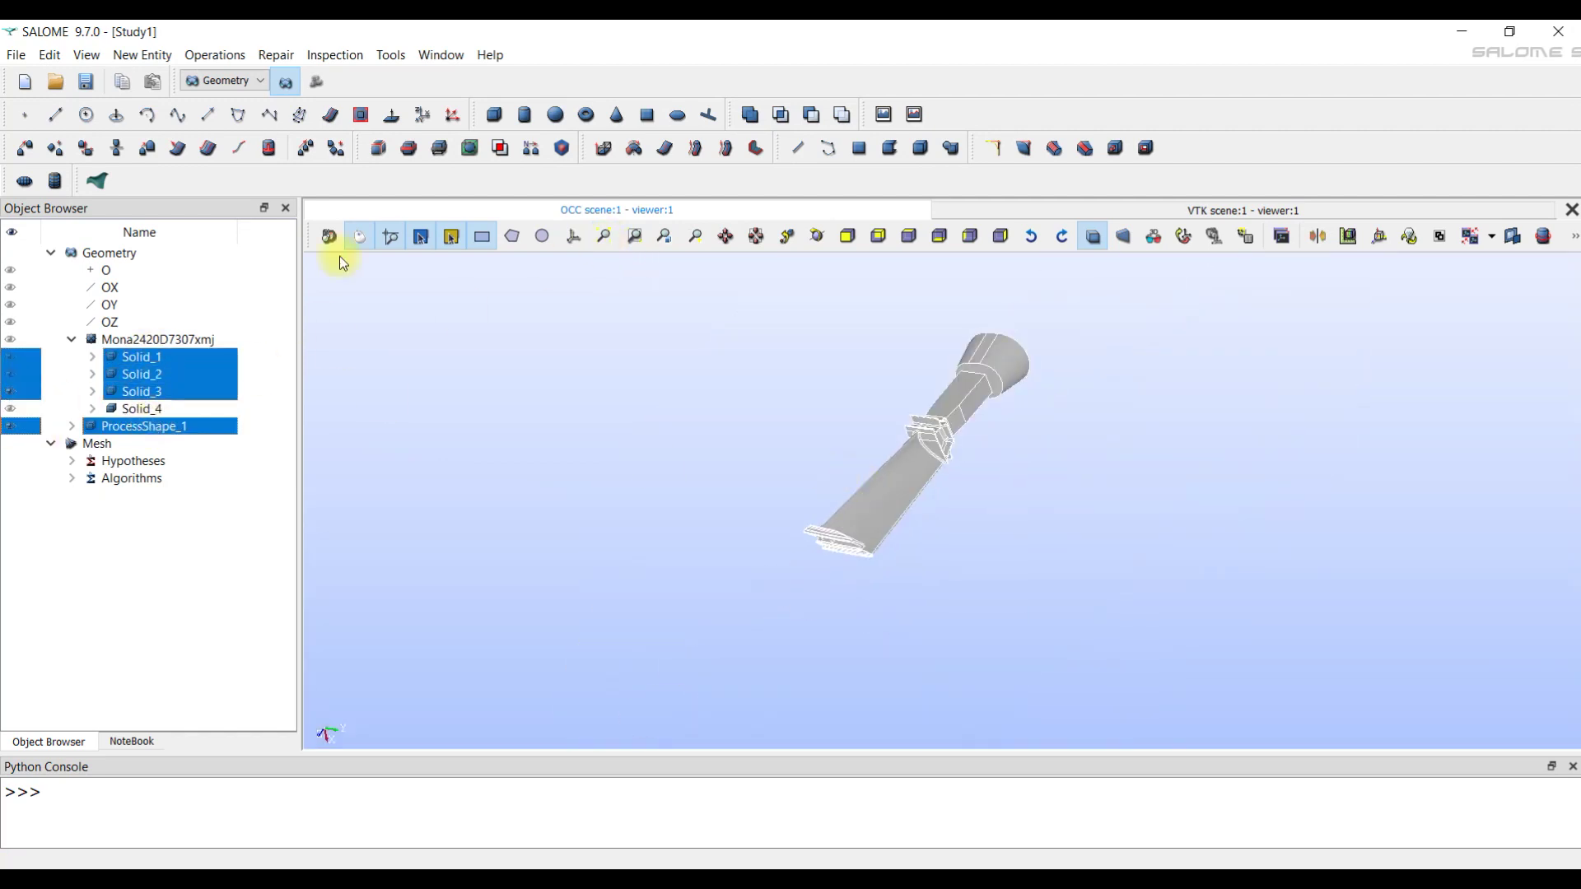
pyautogui.click(410, 151)
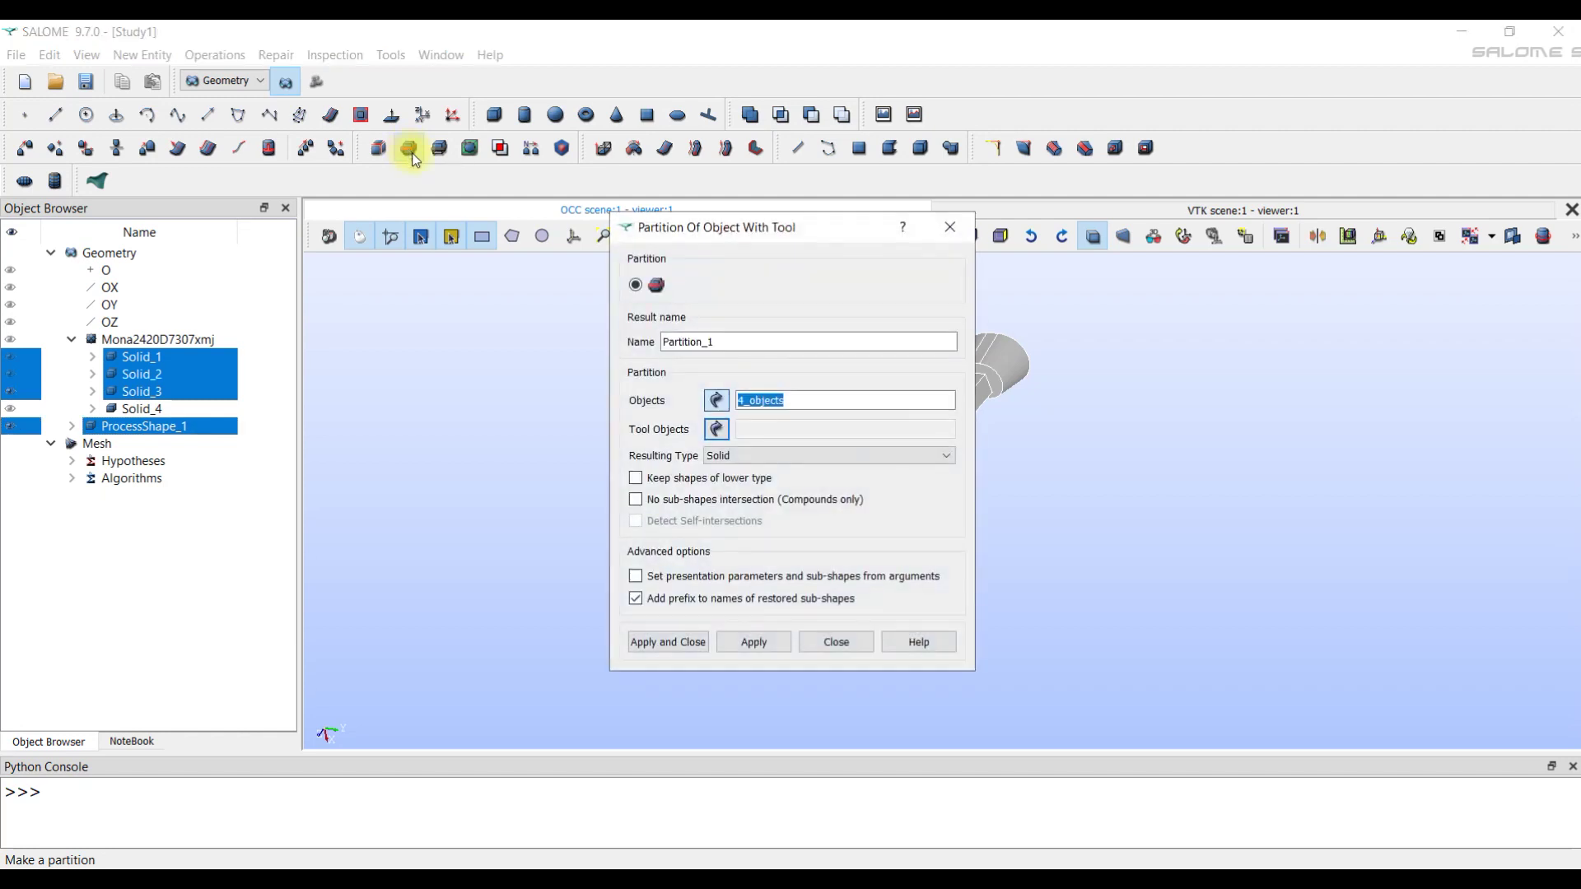
pyautogui.click(669, 642)
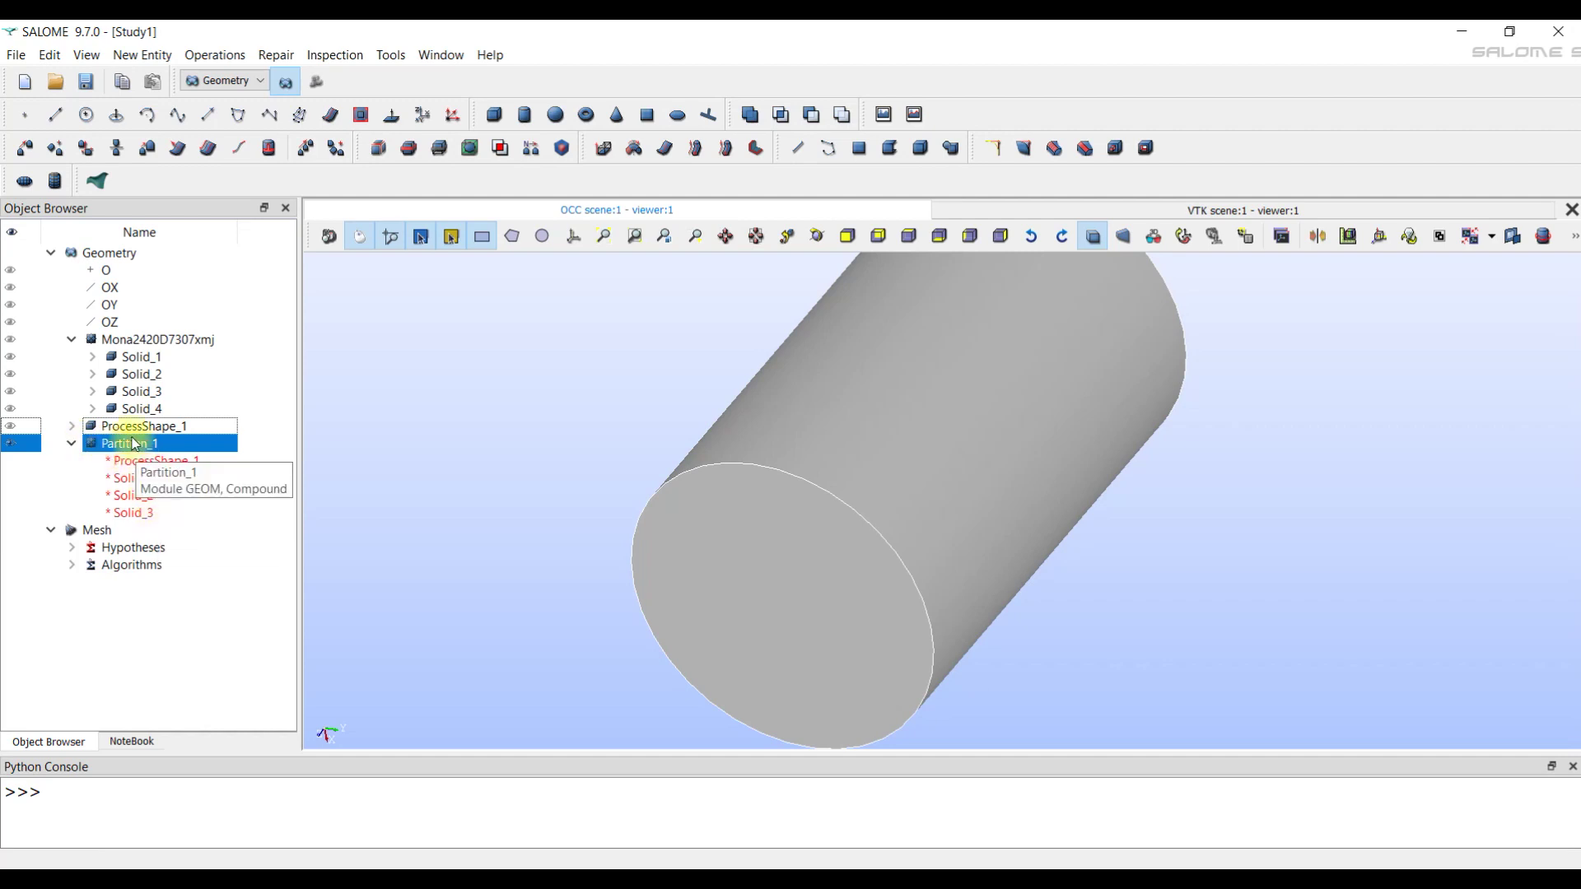
# Explode Partition_1 into Solid_5–Solid_8 using Sub-shapes Type Solid.
pyautogui.click(379, 151)
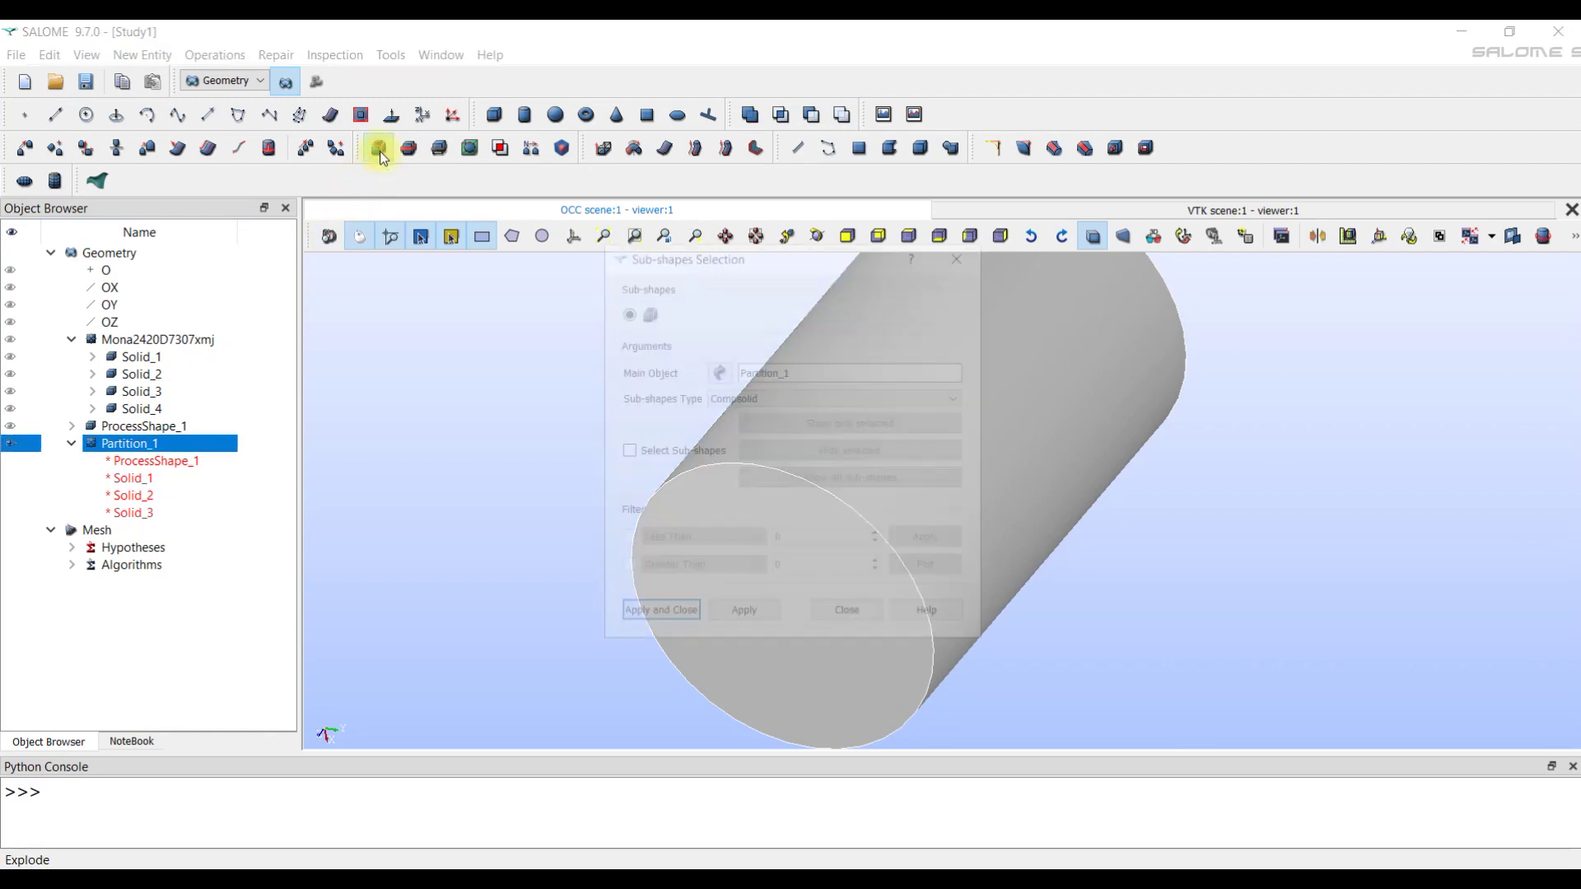
pyautogui.click(725, 397)
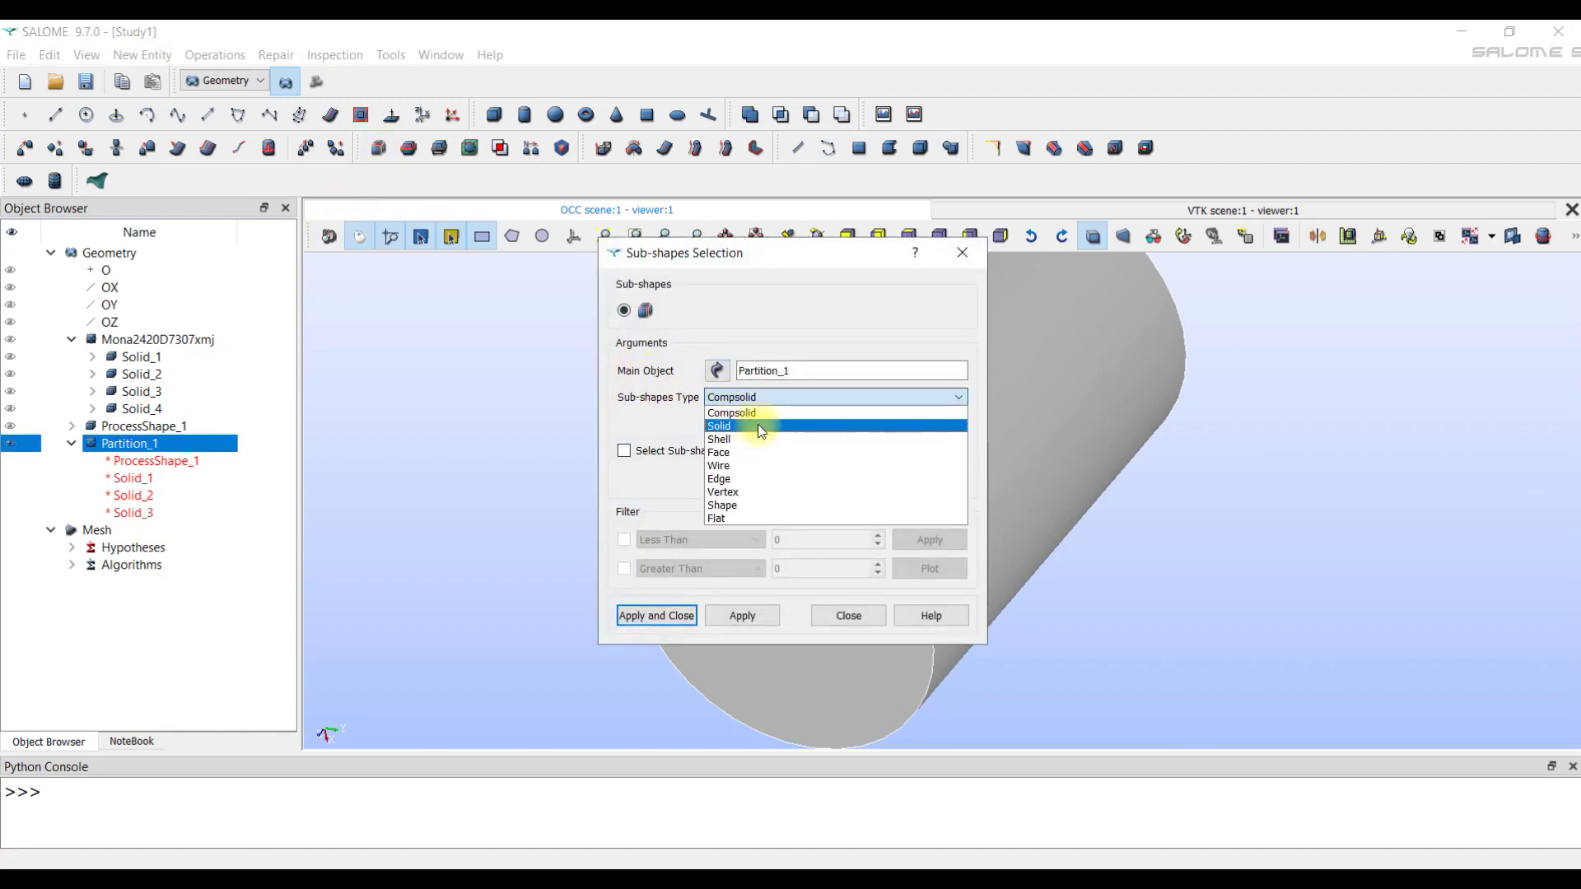
pyautogui.click(735, 426)
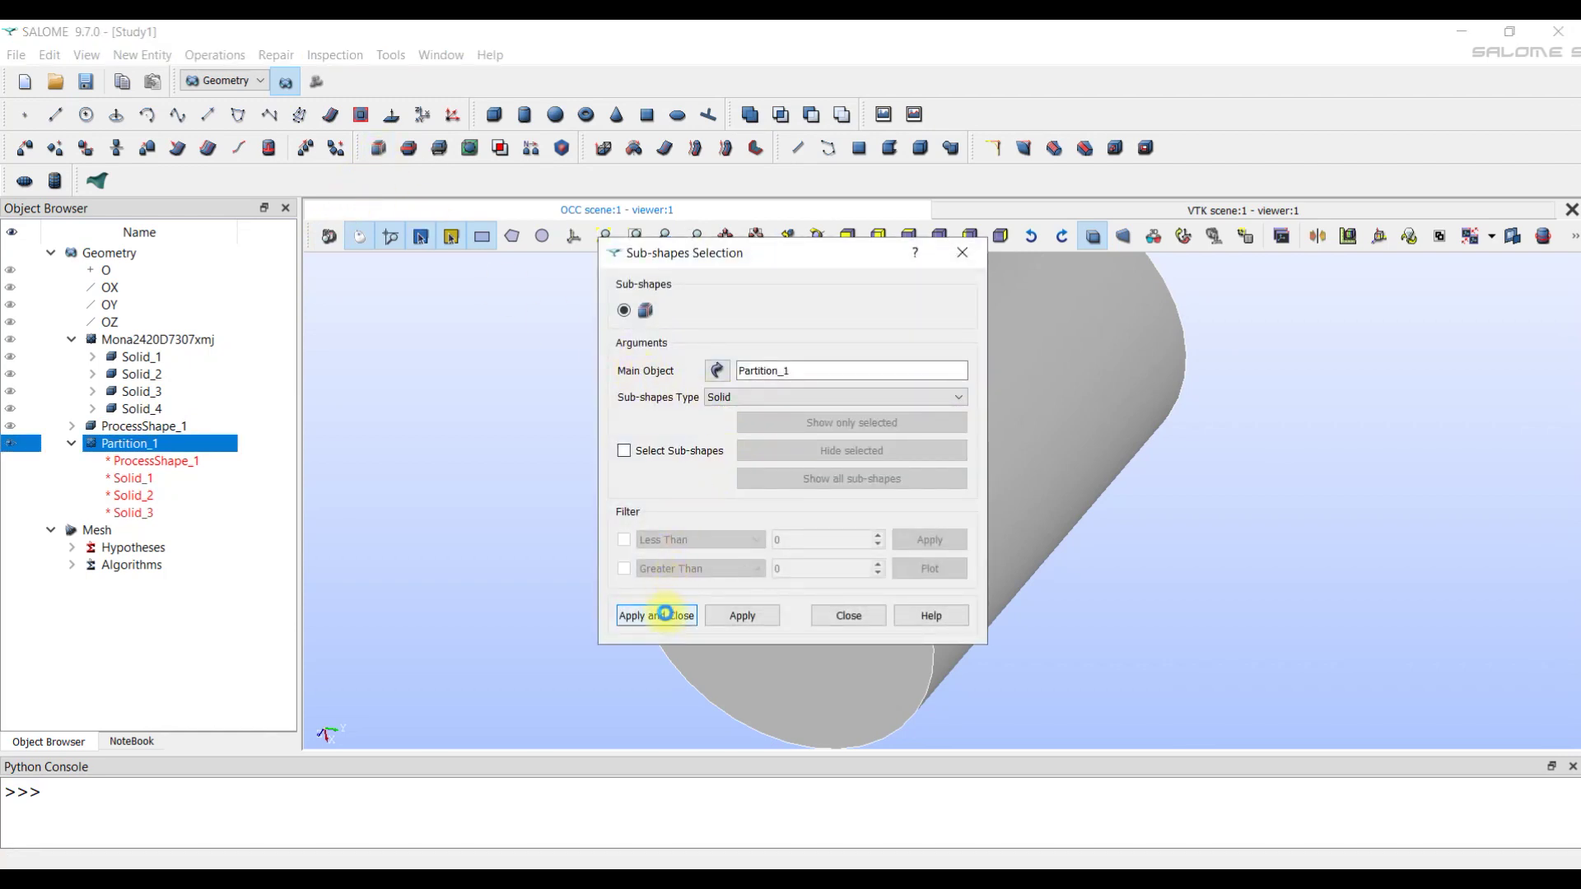
pyautogui.click(666, 614)
# Rename Solid_5 to 'Mold' and Solid_6 to 'Shell'.
pyautogui.click(142, 583)
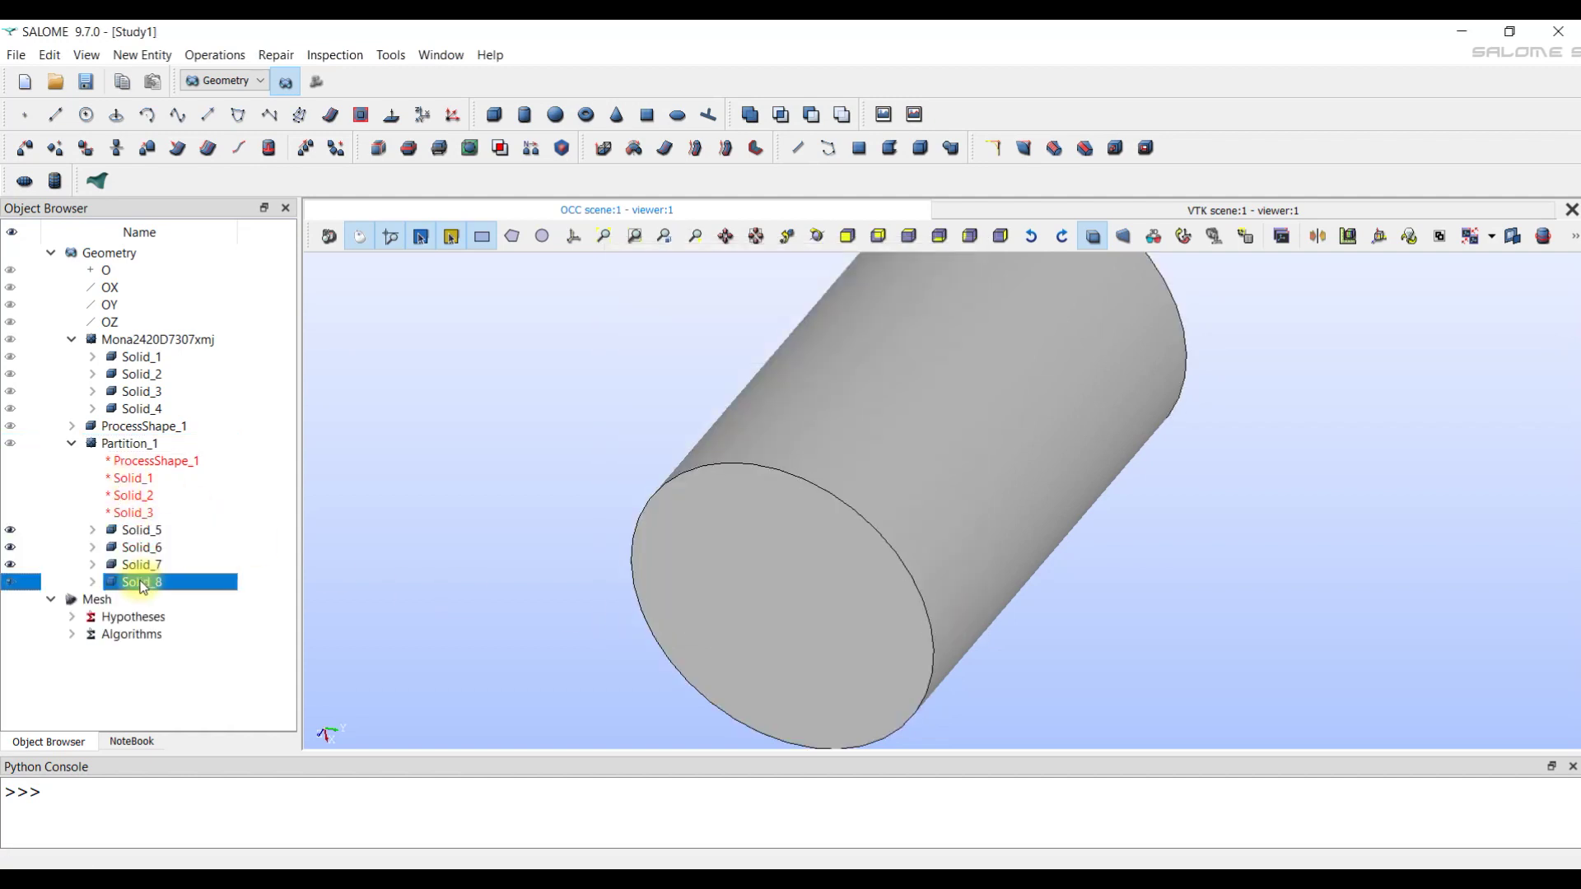
pyautogui.click(10, 529)
pyautogui.click(10, 581)
pyautogui.click(10, 530)
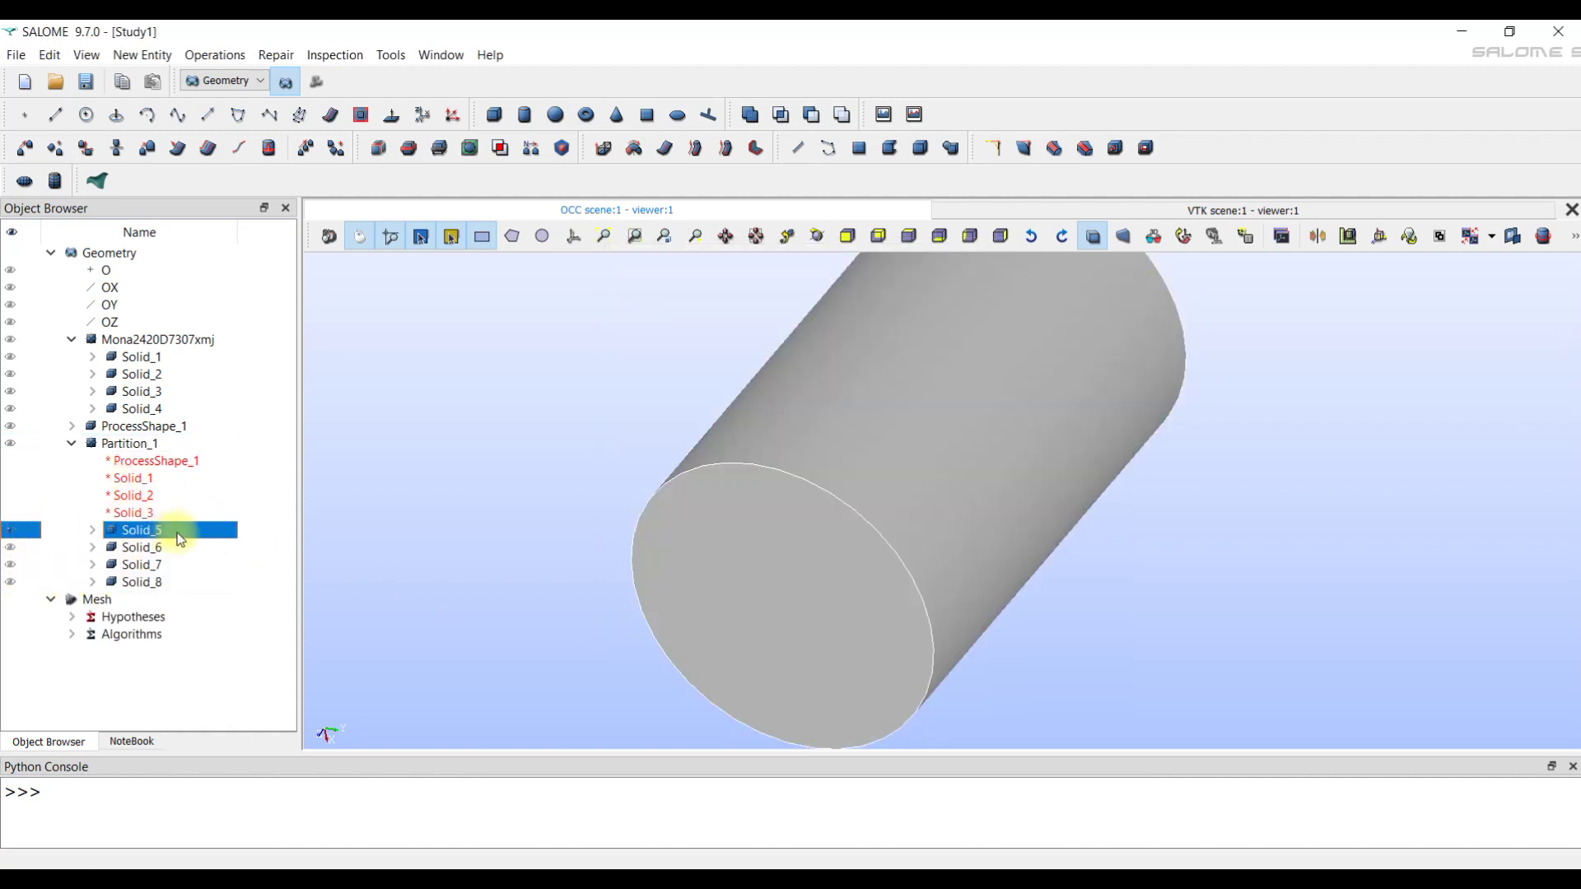
pyautogui.doubleClick(142, 530)
pyautogui.write('Mold')
pyautogui.press('Return')
pyautogui.click(11, 547)
pyautogui.doubleClick(136, 547)
pyautogui.write('She')
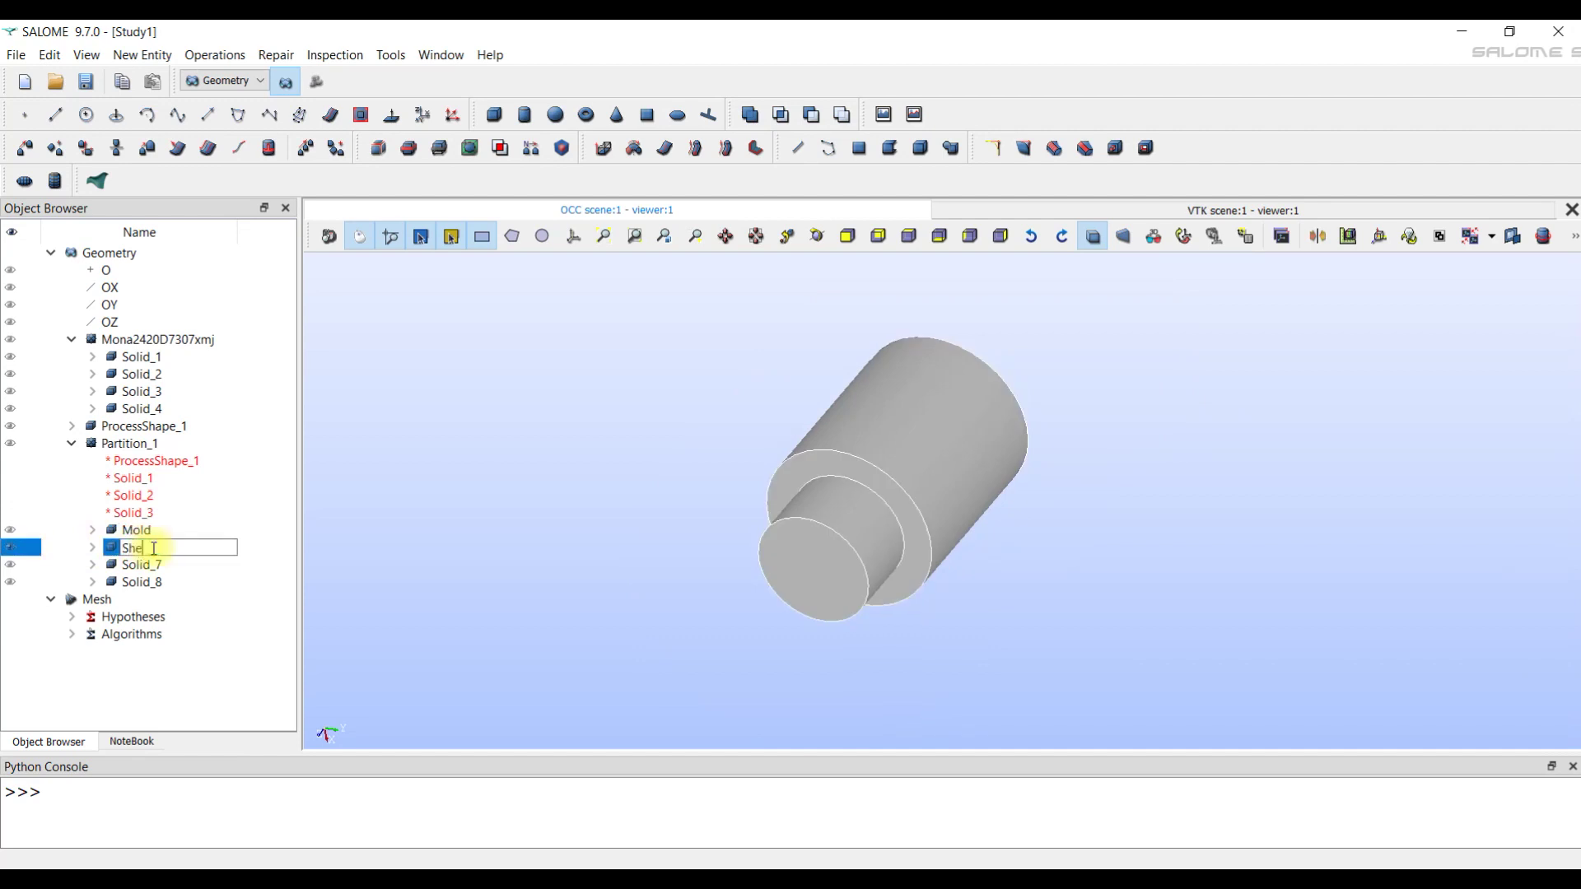
pyautogui.write('ll')
pyautogui.press('Return')
# Rename Solid_7 to 'Casting bawl' and Solid_8 to 'Casting'.
pyautogui.click(12, 547)
pyautogui.click(11, 564)
pyautogui.doubleClick(136, 565)
pyautogui.write('Casting baw')
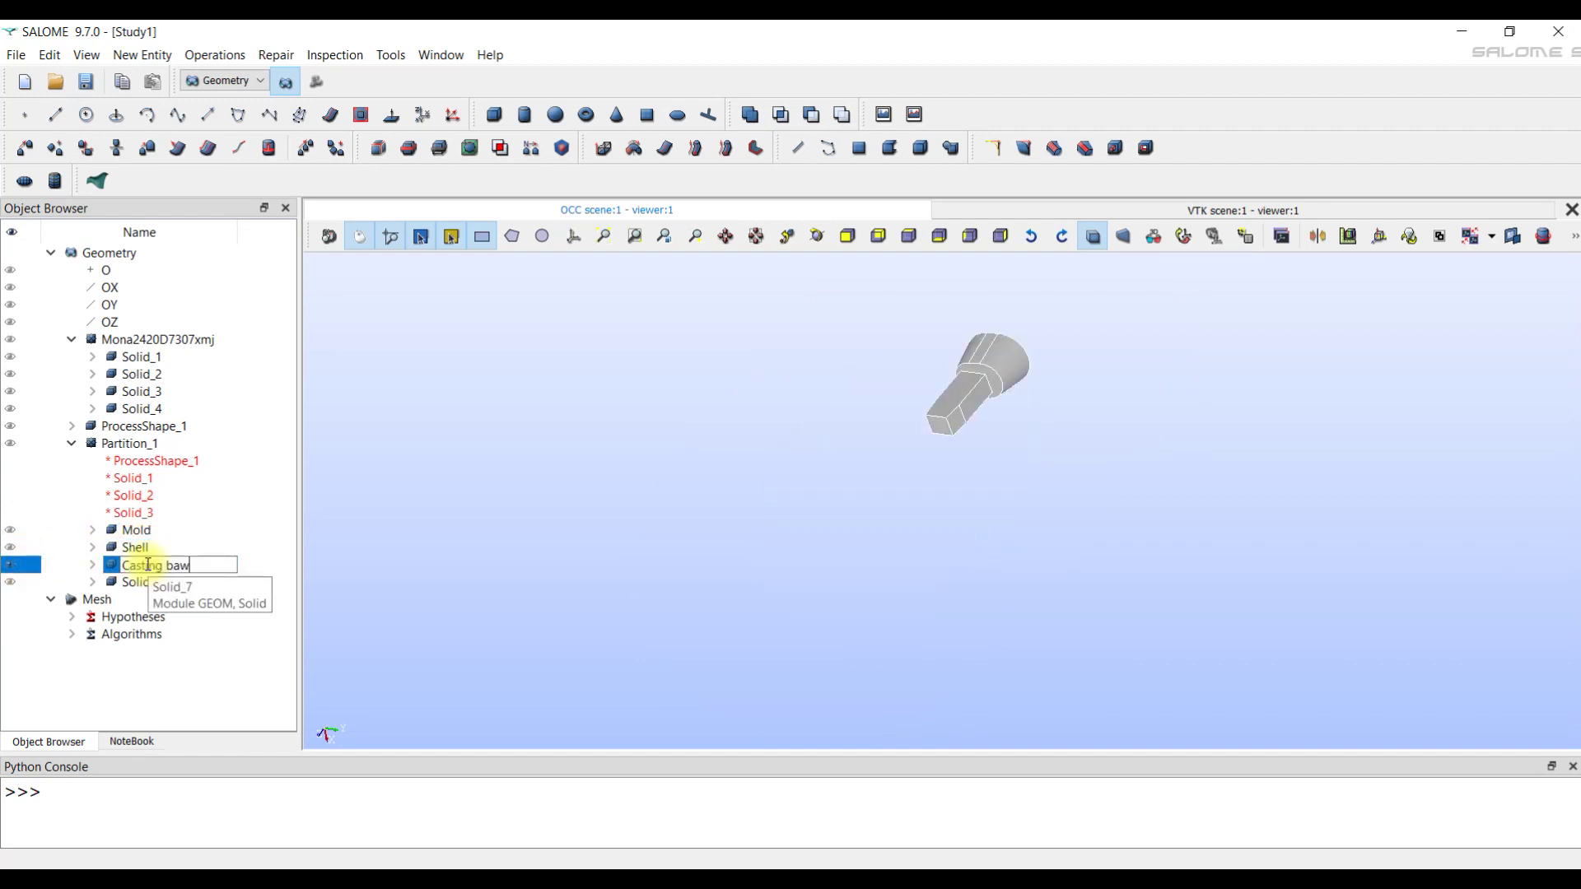
pyautogui.write('l')
pyautogui.press('Return')
pyautogui.click(11, 565)
pyautogui.click(10, 582)
pyautogui.doubleClick(136, 582)
pyautogui.write('Casting')
pyautogui.scroll(2, 929, 524)
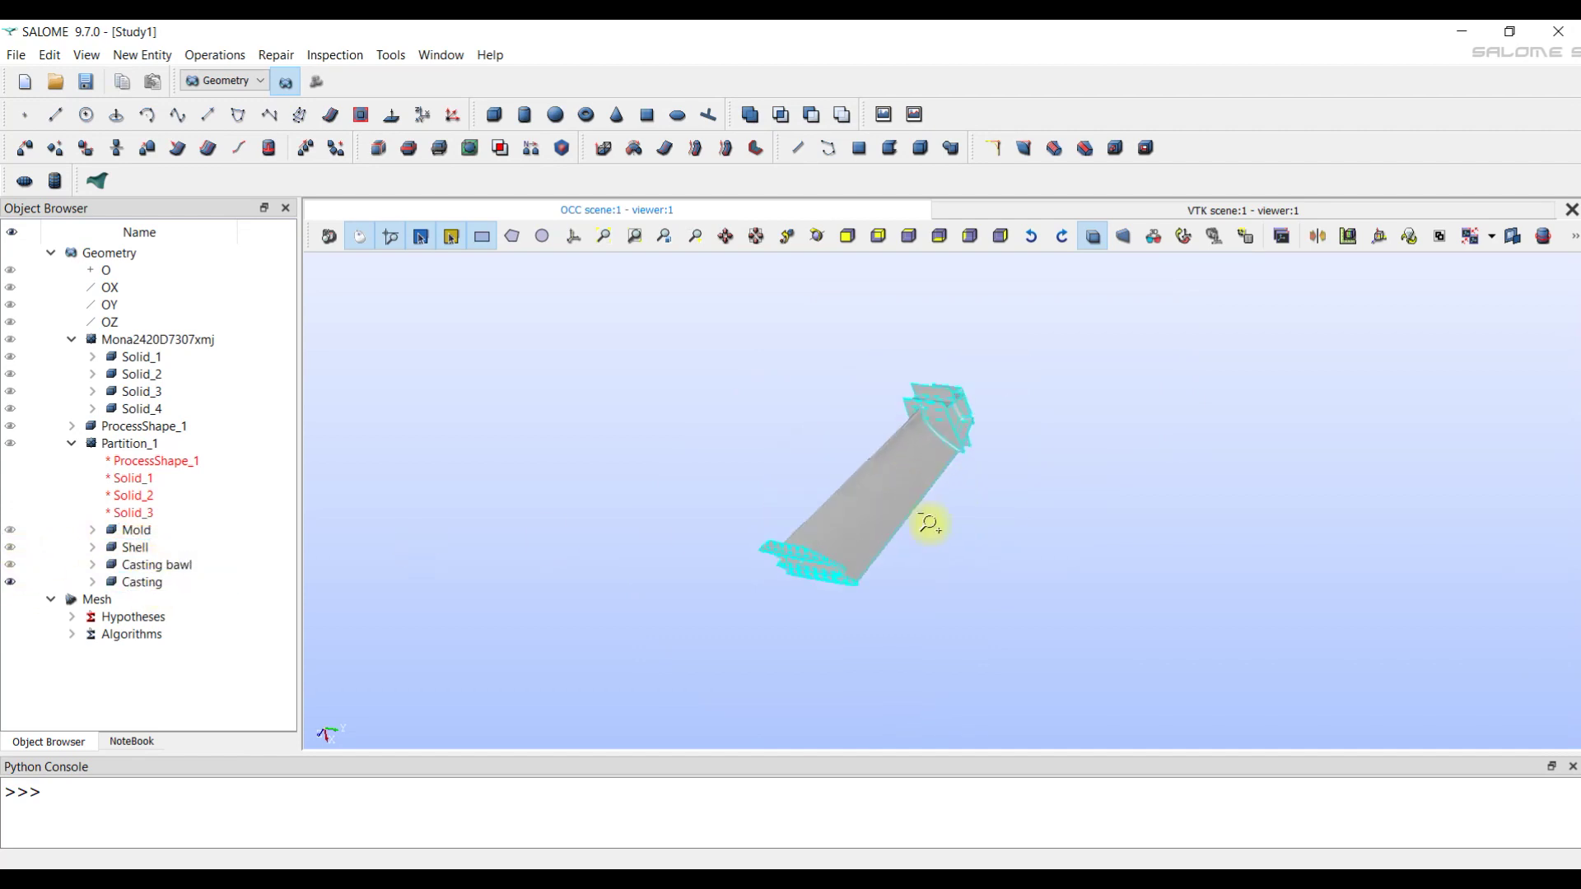
pyautogui.scroll(2, 929, 523)
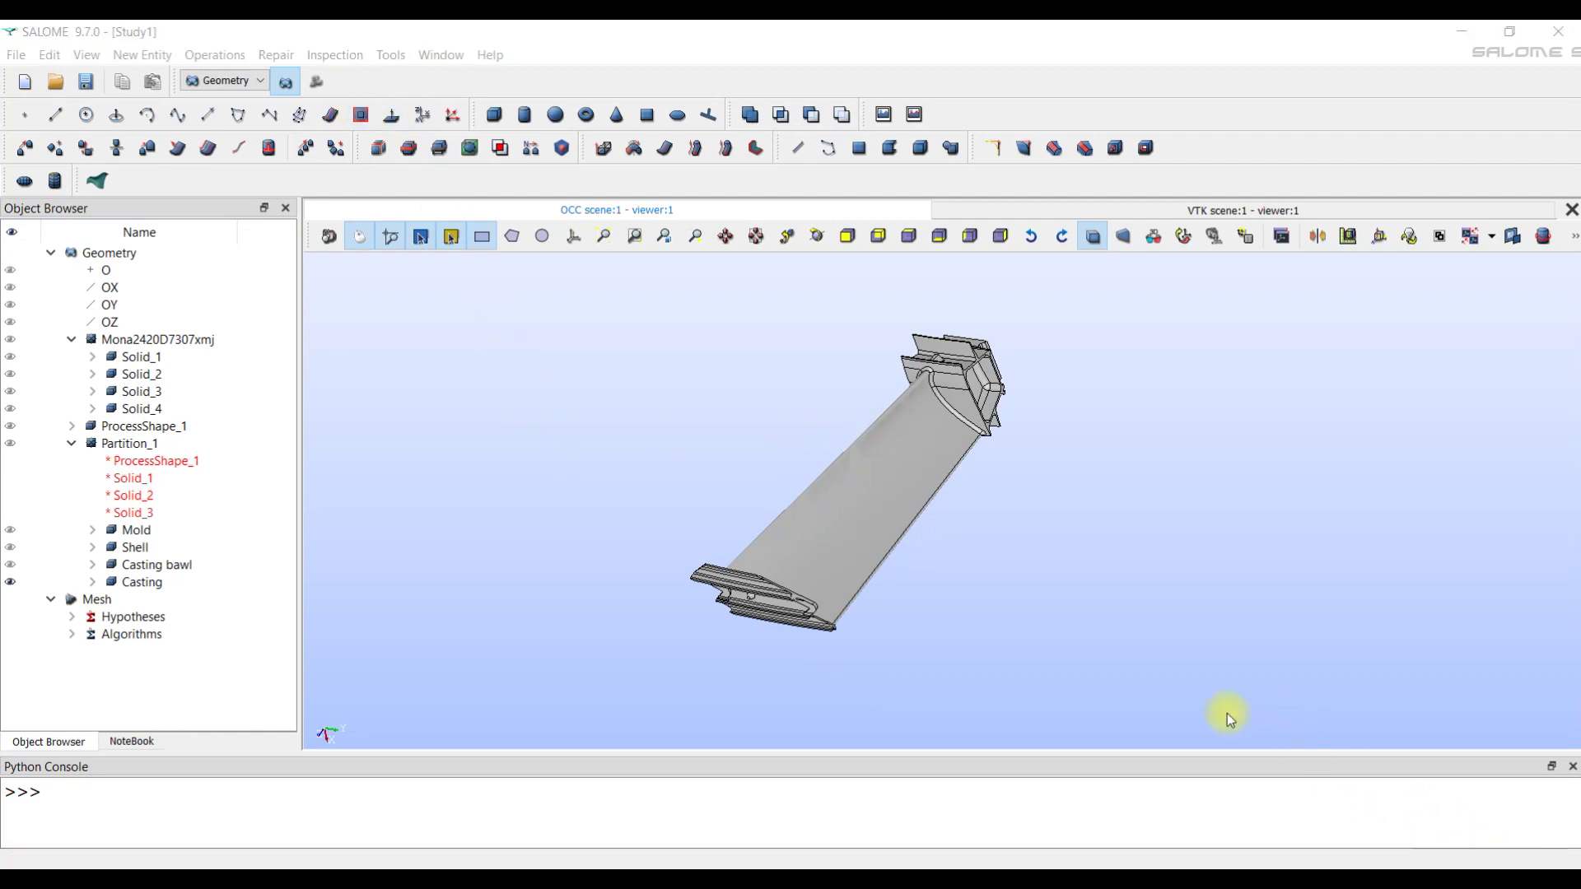
pyautogui.click(312, 84)
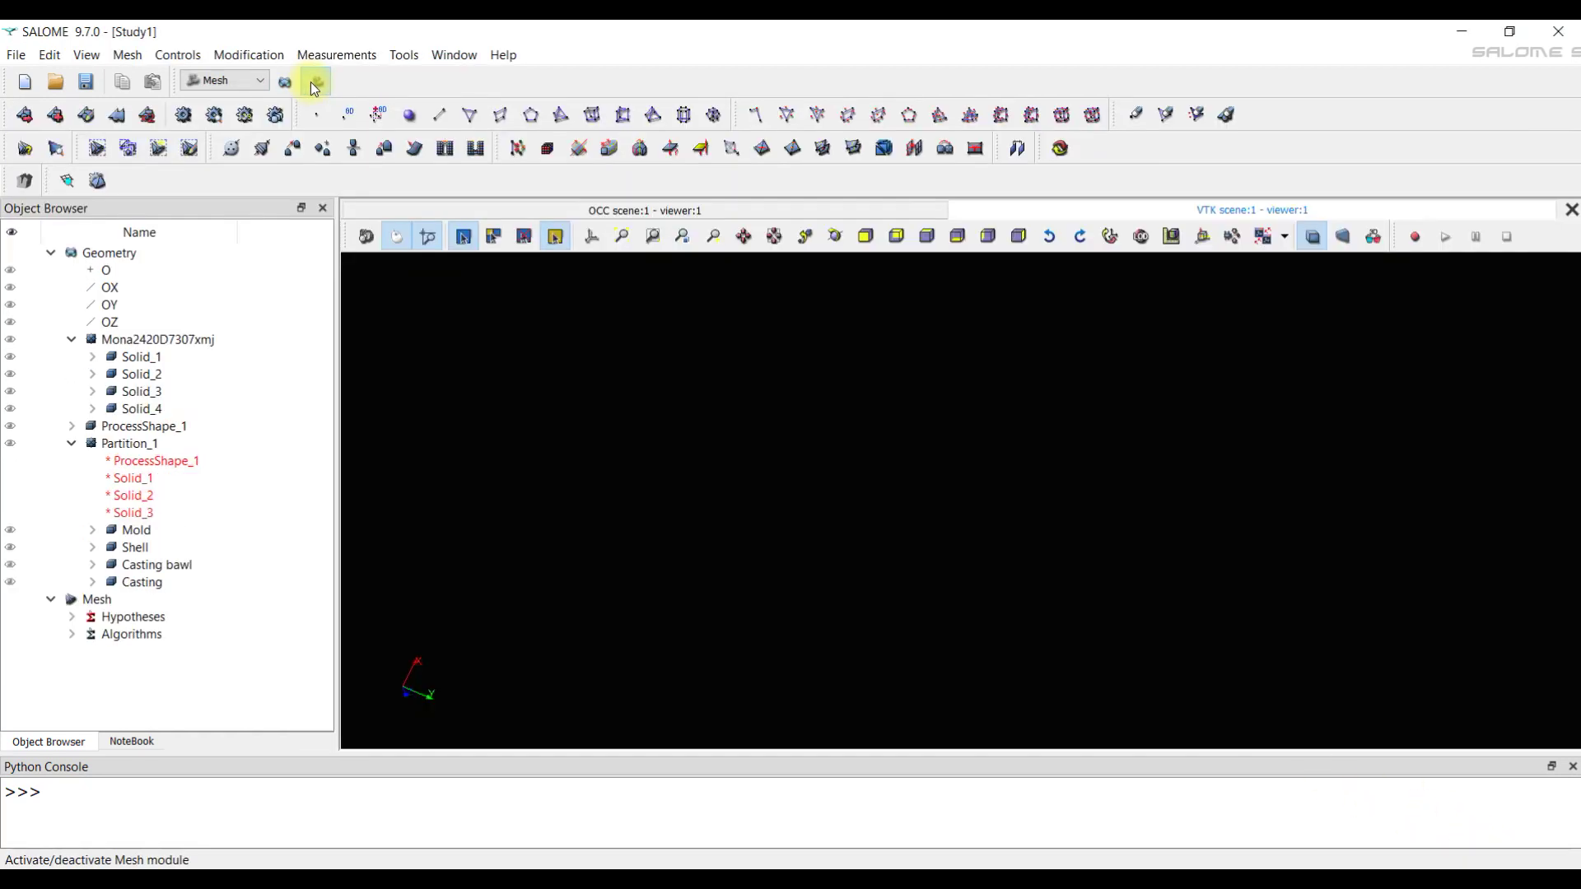
# Start a mesh on Partition_1 with the NETGEN algorithm and a NETGEN 2D Parameters hypothesis.
pyautogui.click(132, 444)
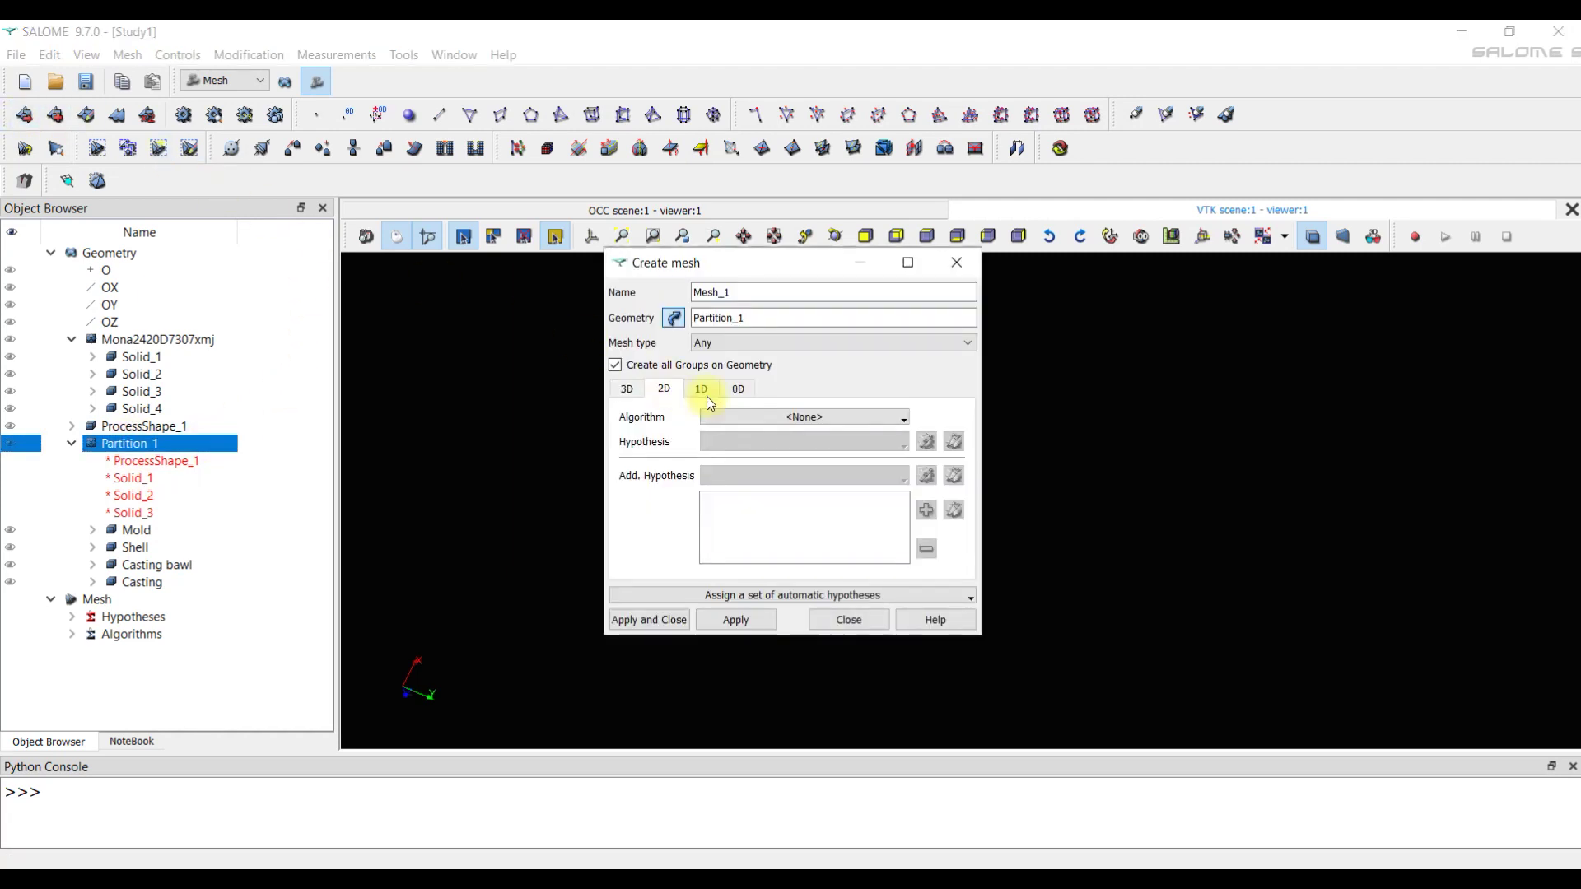
pyautogui.click(805, 416)
pyautogui.click(866, 551)
pyautogui.click(926, 442)
pyautogui.click(989, 446)
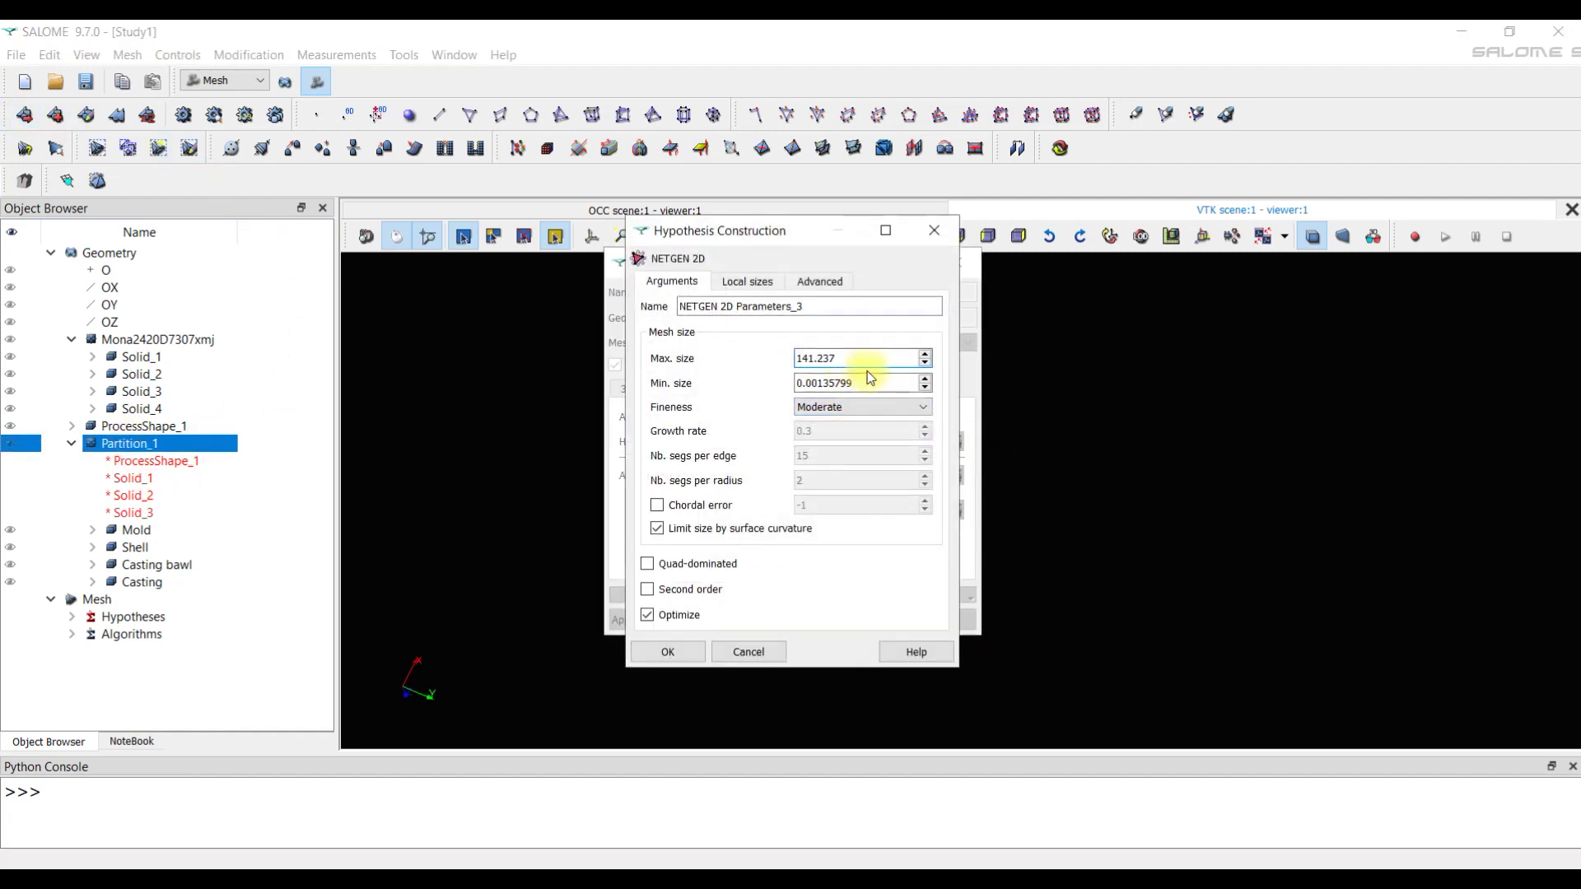
# Set max size 30, min size 1 and Coarse fineness, then create Mesh_1.
pyautogui.doubleClick(815, 359)
pyautogui.write('30')
pyautogui.doubleClick(873, 383)
pyautogui.write('1')
pyautogui.click(861, 406)
pyautogui.click(823, 435)
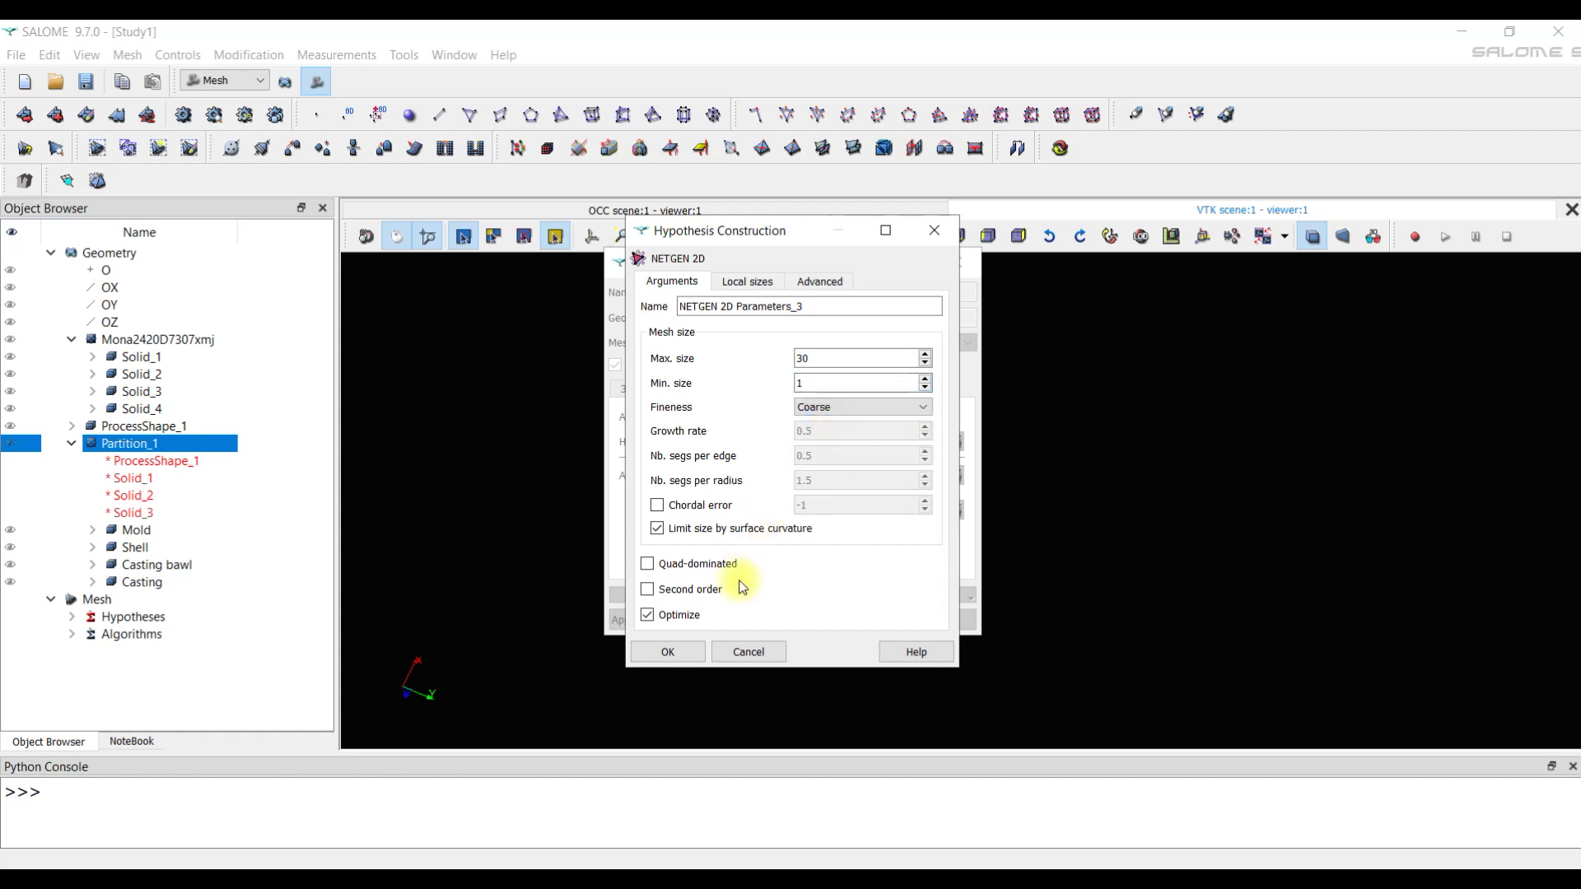
pyautogui.click(685, 649)
pyautogui.click(653, 621)
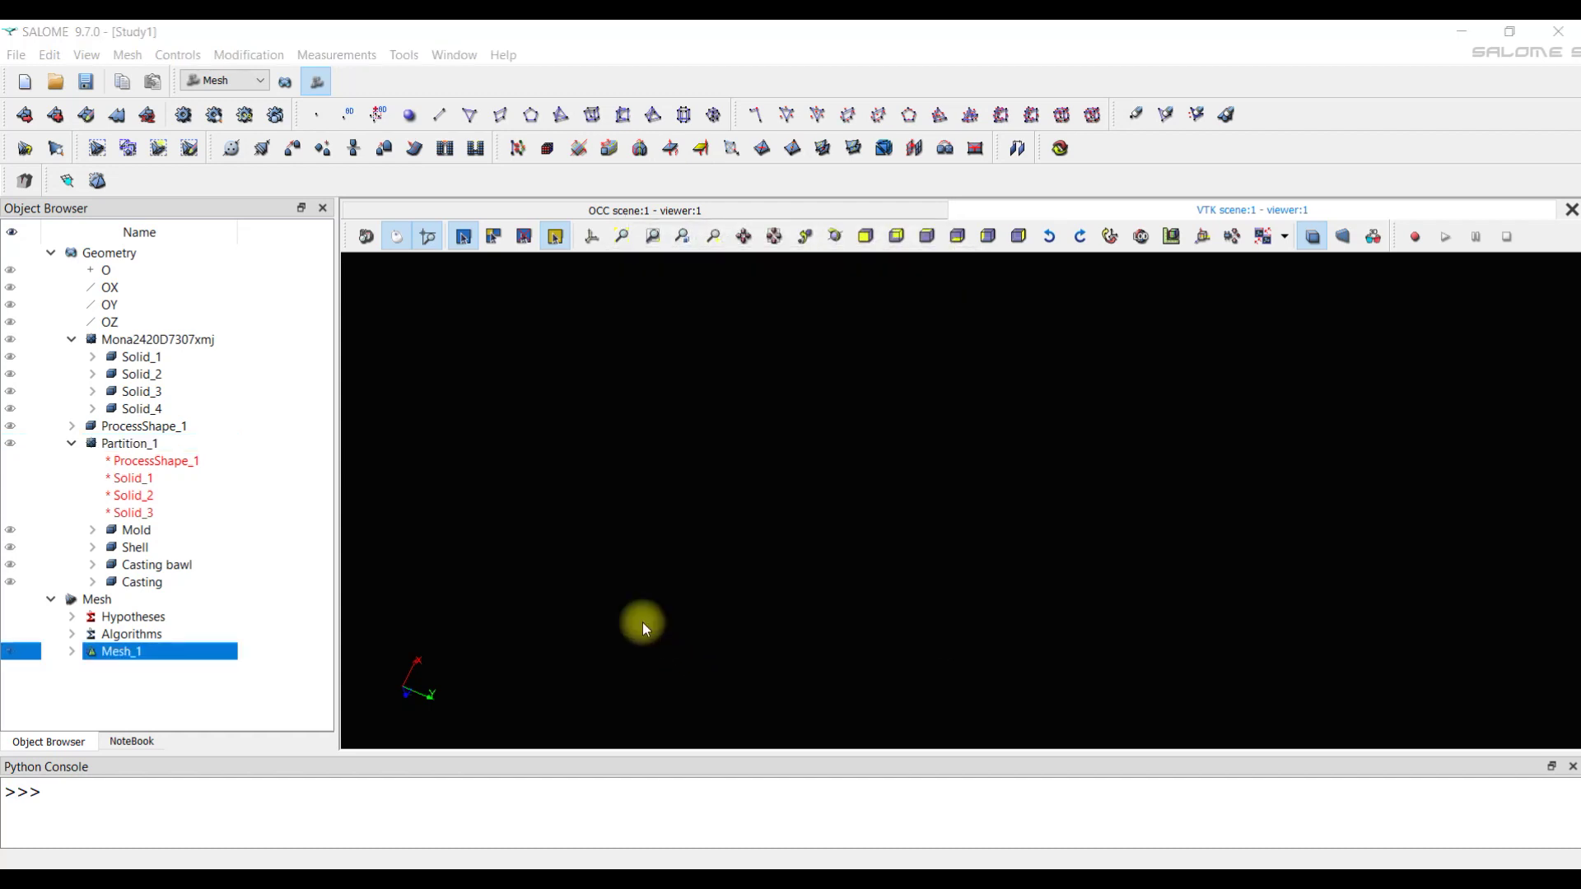
# Start a sub-mesh on Casting using NETGEN 1D-2D with a NETGEN 2D Parameters hypothesis.
pyautogui.click(53, 115)
pyautogui.click(147, 582)
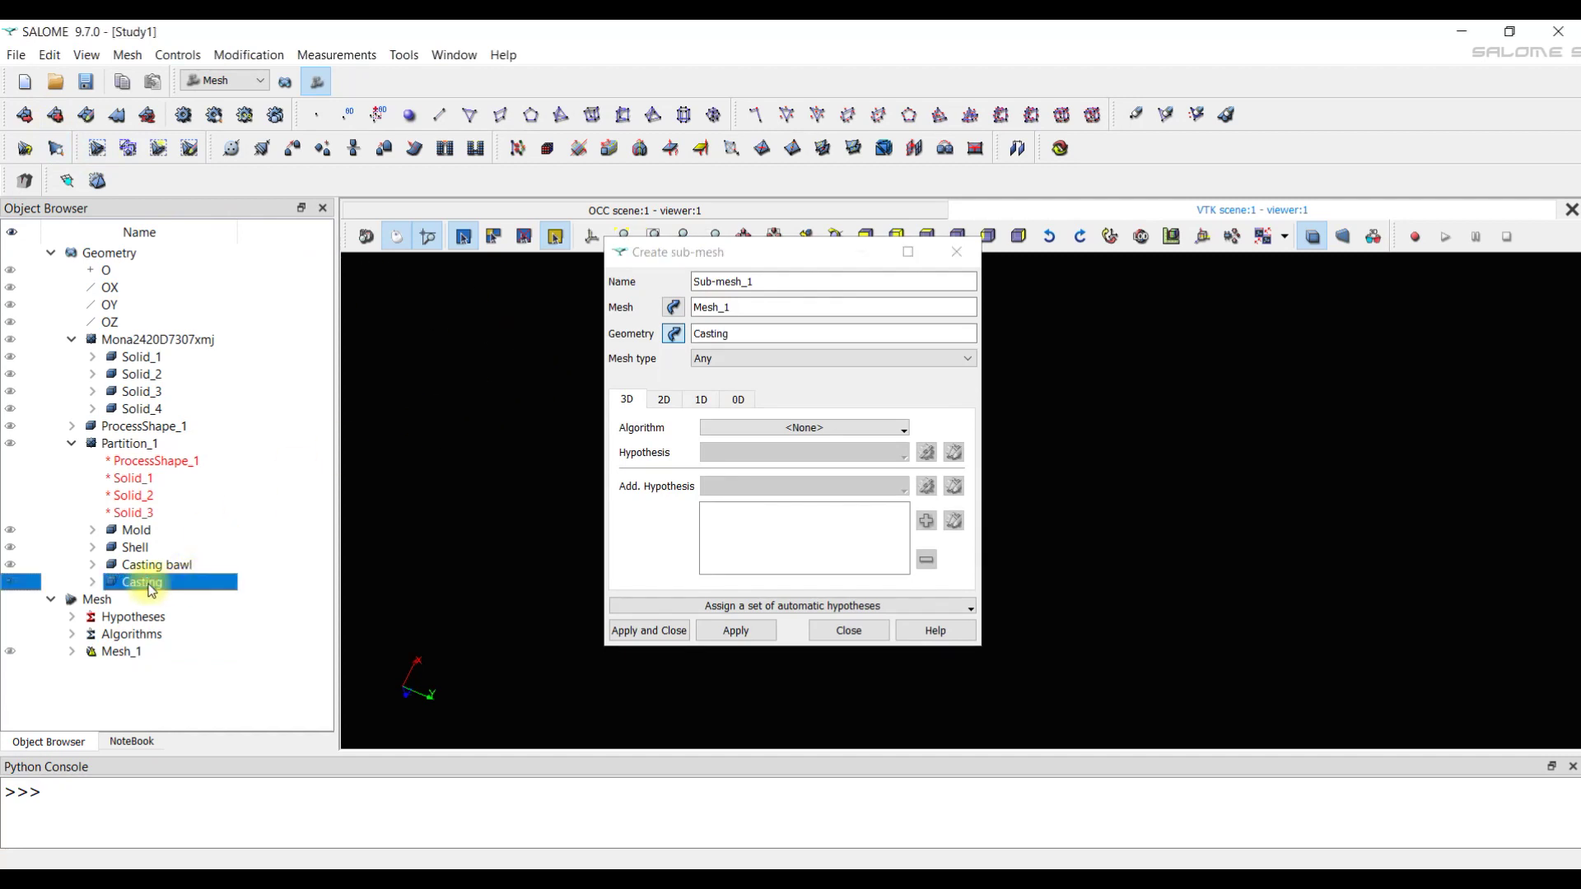
pyautogui.click(665, 401)
pyautogui.click(805, 427)
pyautogui.click(757, 583)
pyautogui.click(926, 453)
pyautogui.click(1038, 466)
# Set max size 2, min size 0.5 and Coarse fineness, then create Sub-mesh_1.
pyautogui.doubleClick(790, 357)
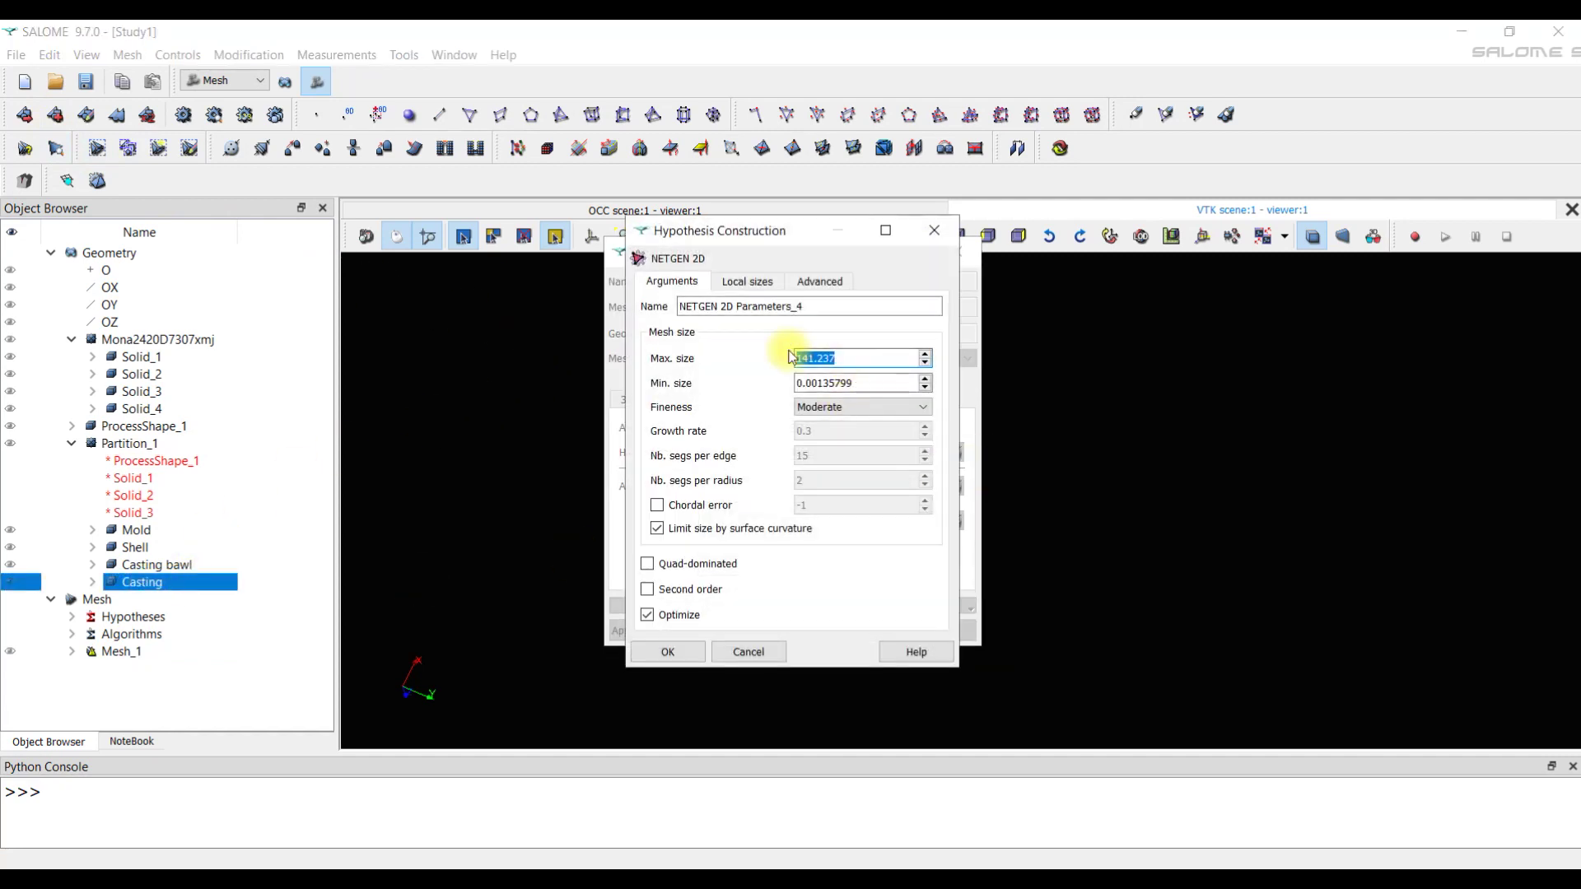
pyautogui.write('2')
pyautogui.doubleClick(804, 383)
pyautogui.write('0.5')
pyautogui.click(862, 407)
pyautogui.click(833, 442)
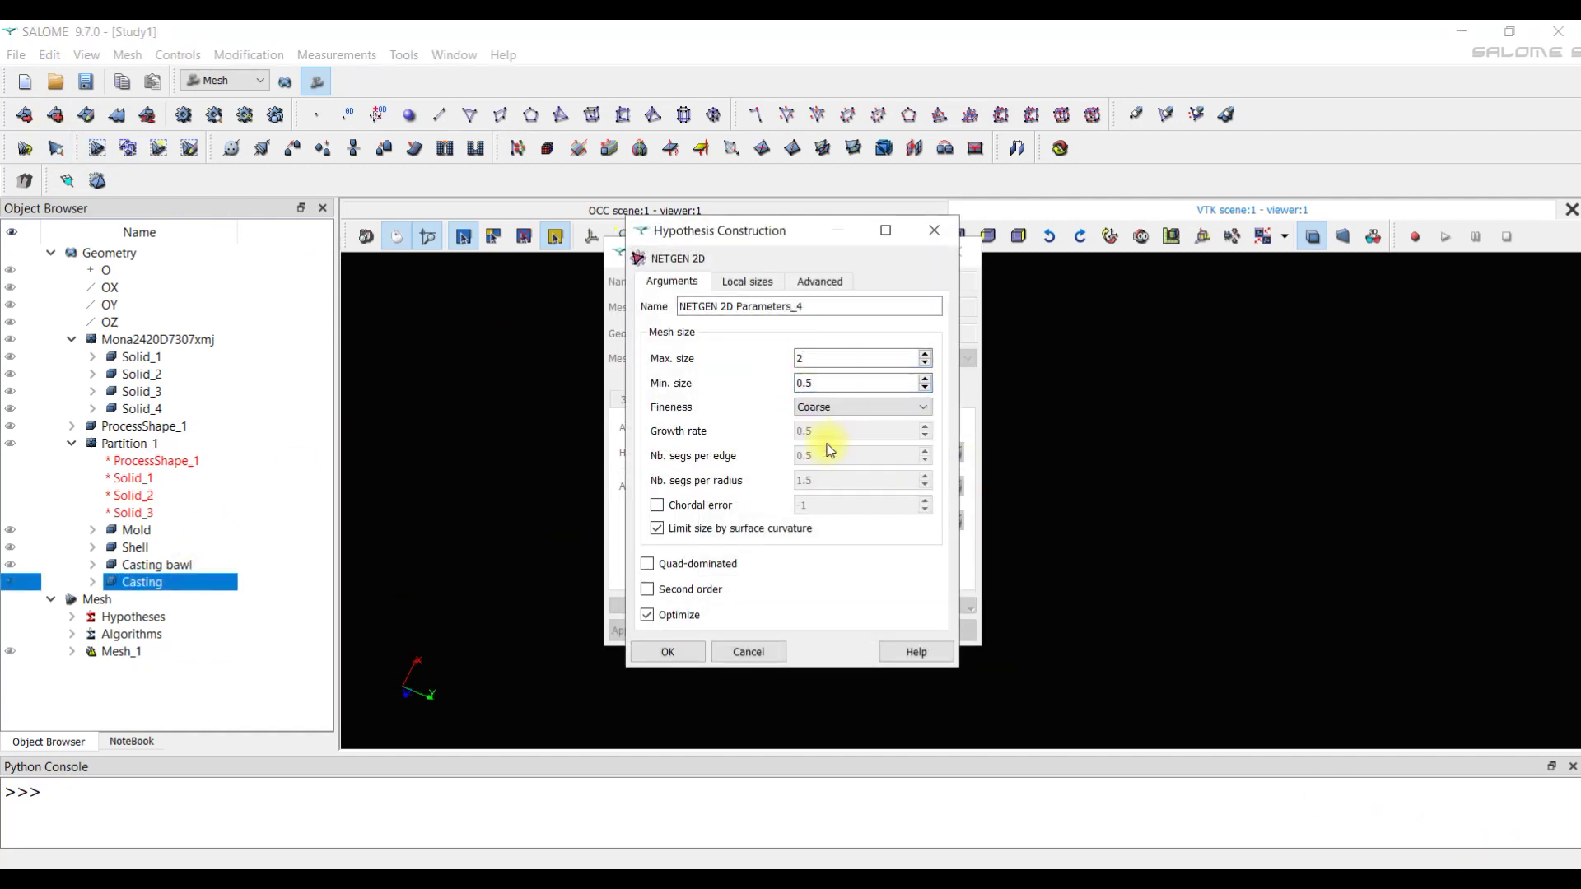
pyautogui.click(691, 652)
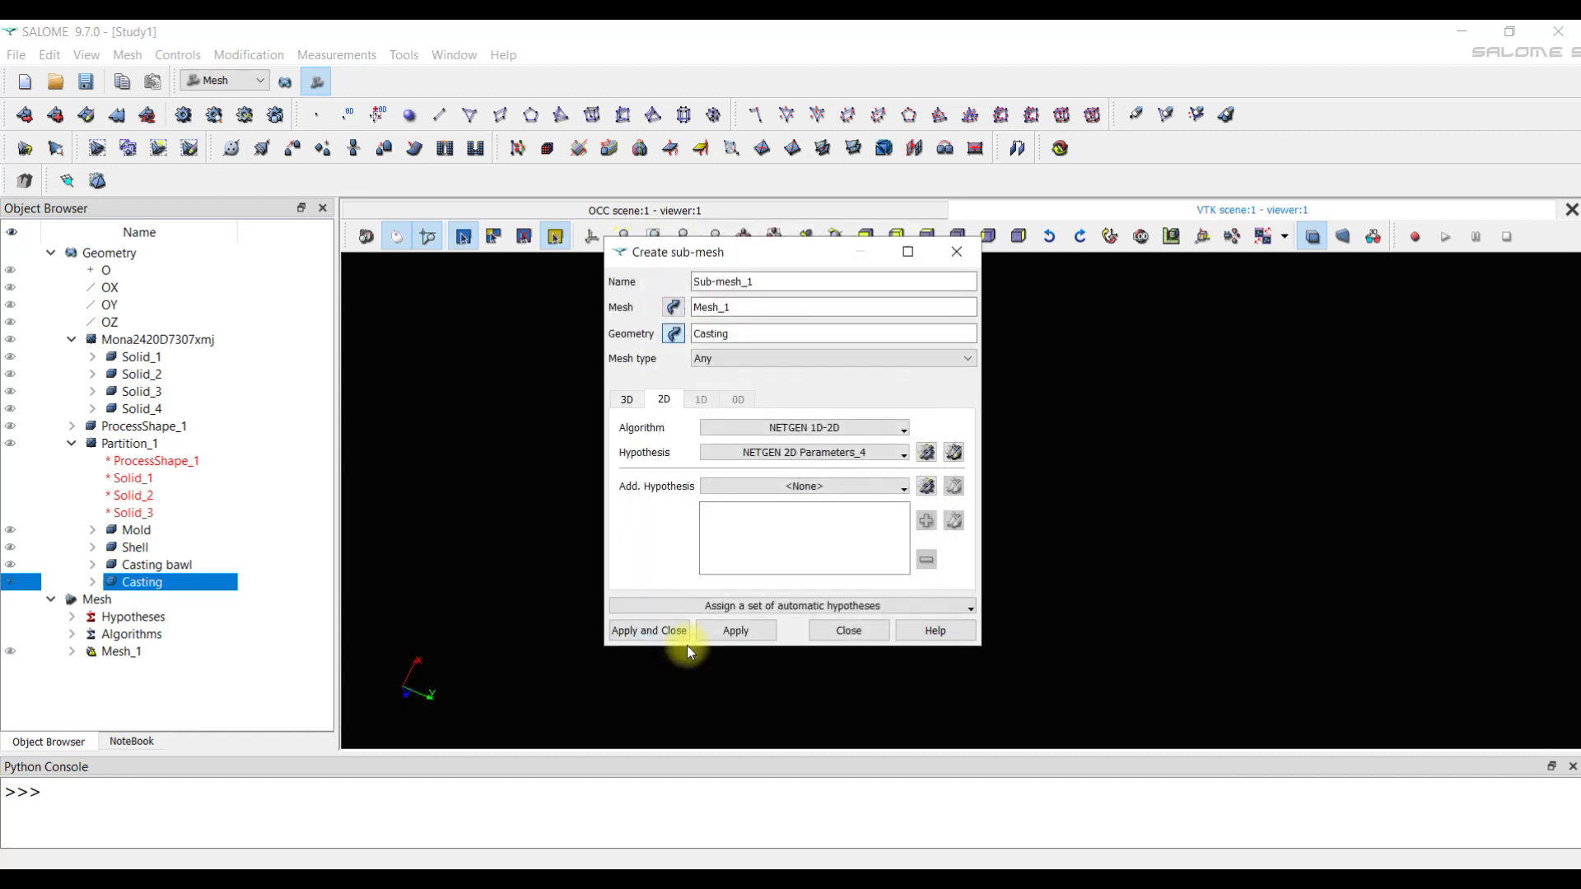
pyautogui.click(664, 636)
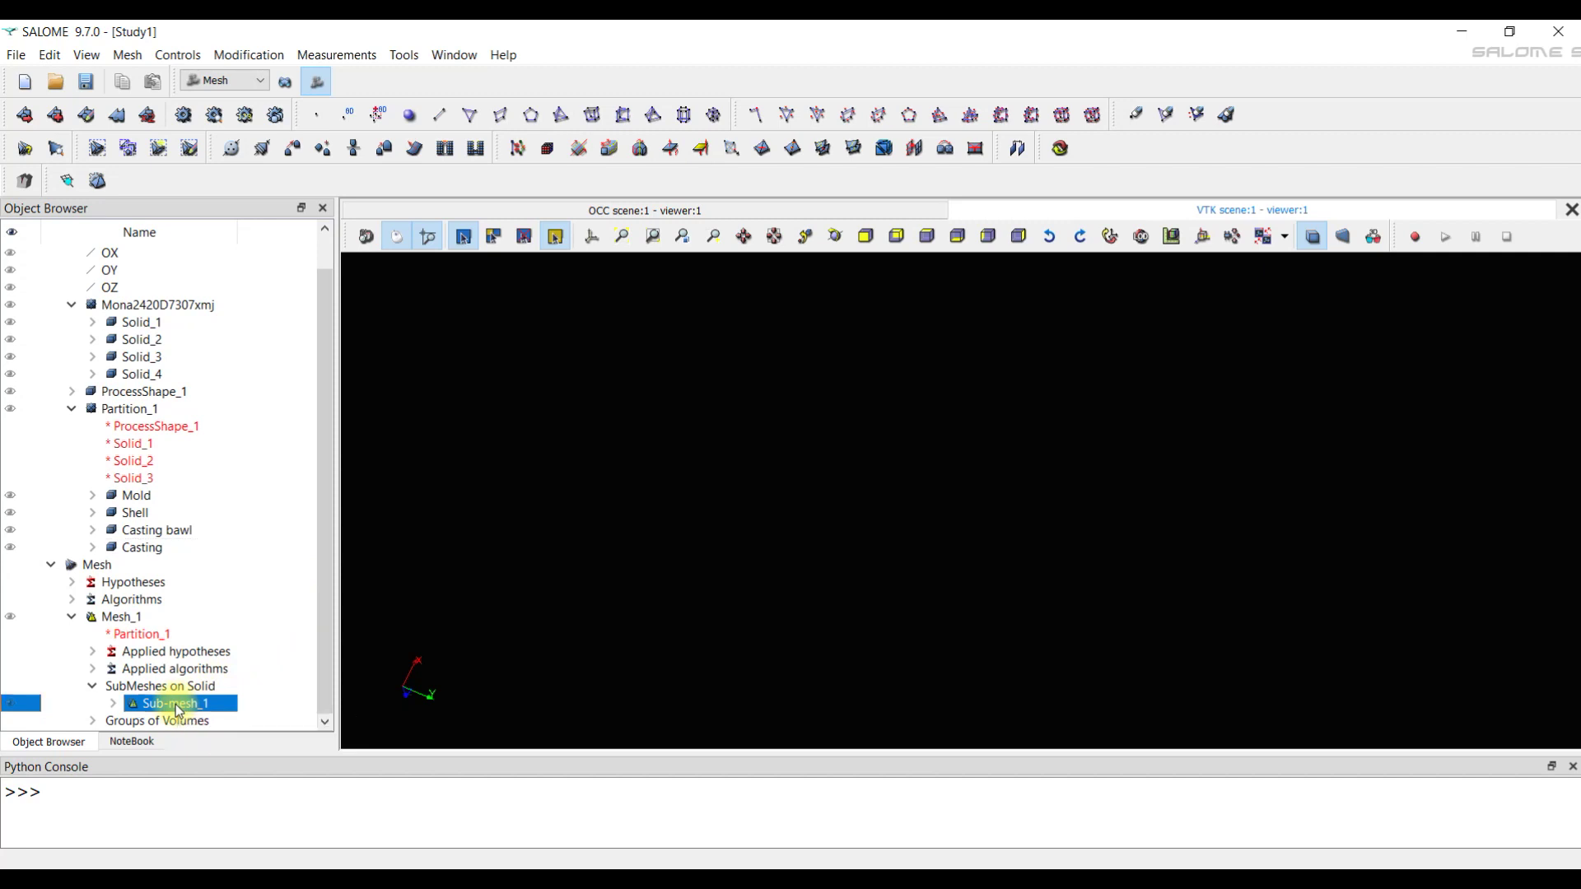
# Compute Sub-mesh_1, giving 47493 nodes and 94982 triangles.
pyautogui.rightClick(177, 702)
pyautogui.click(262, 476)
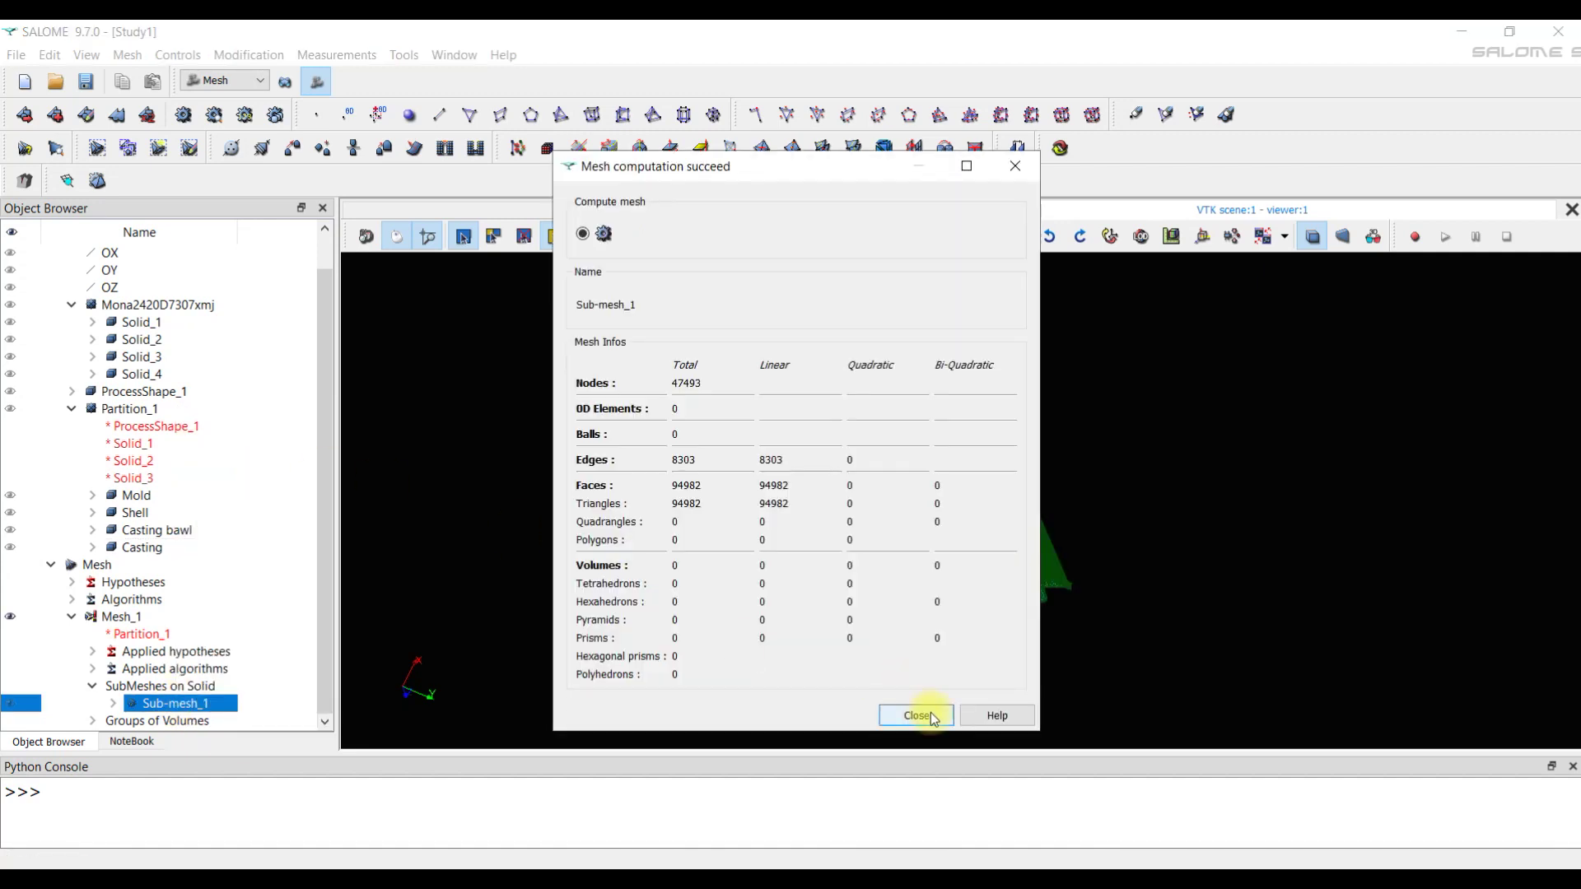
pyautogui.click(931, 713)
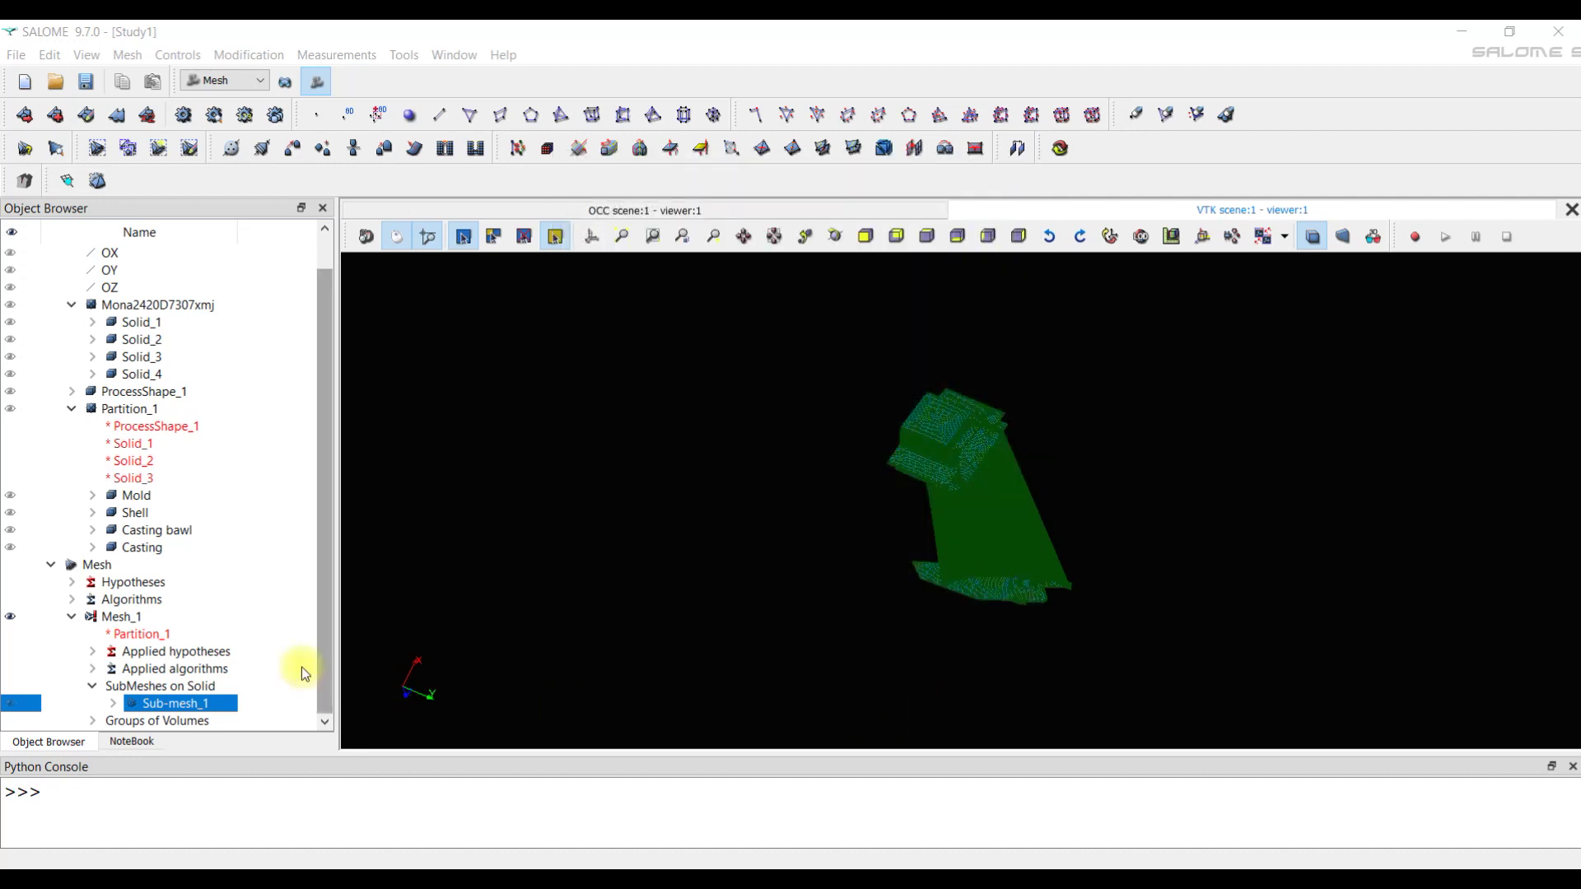
pyautogui.rightClick(115, 617)
# Begin a second sub-mesh on Casting bawl with NETGEN 1D-2D and NETGEN 2D Parameters.
pyautogui.click(216, 82)
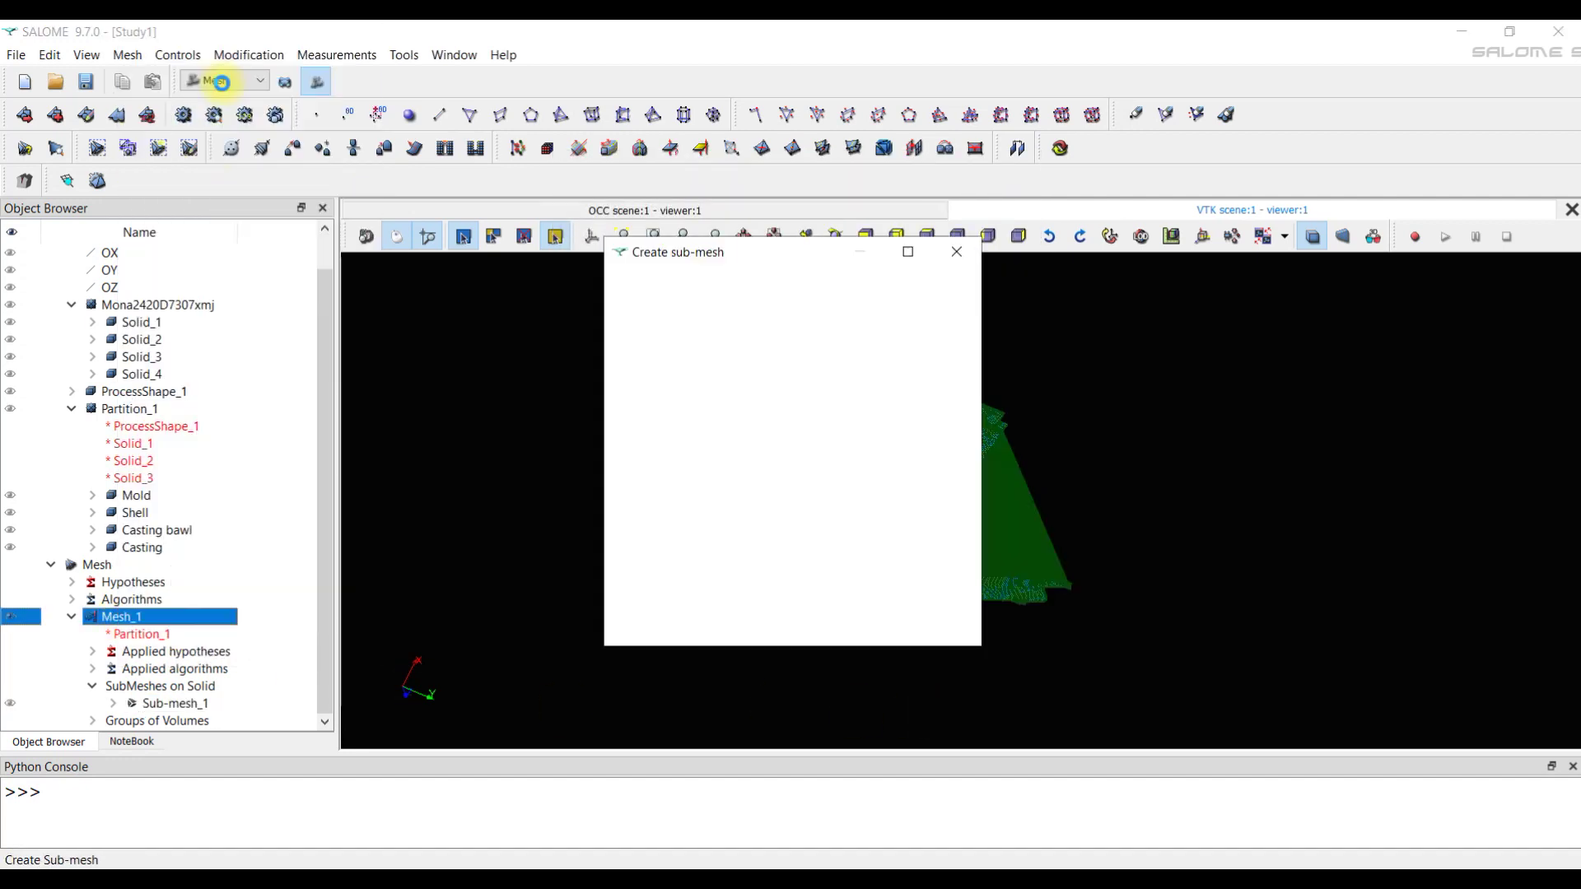
pyautogui.click(157, 530)
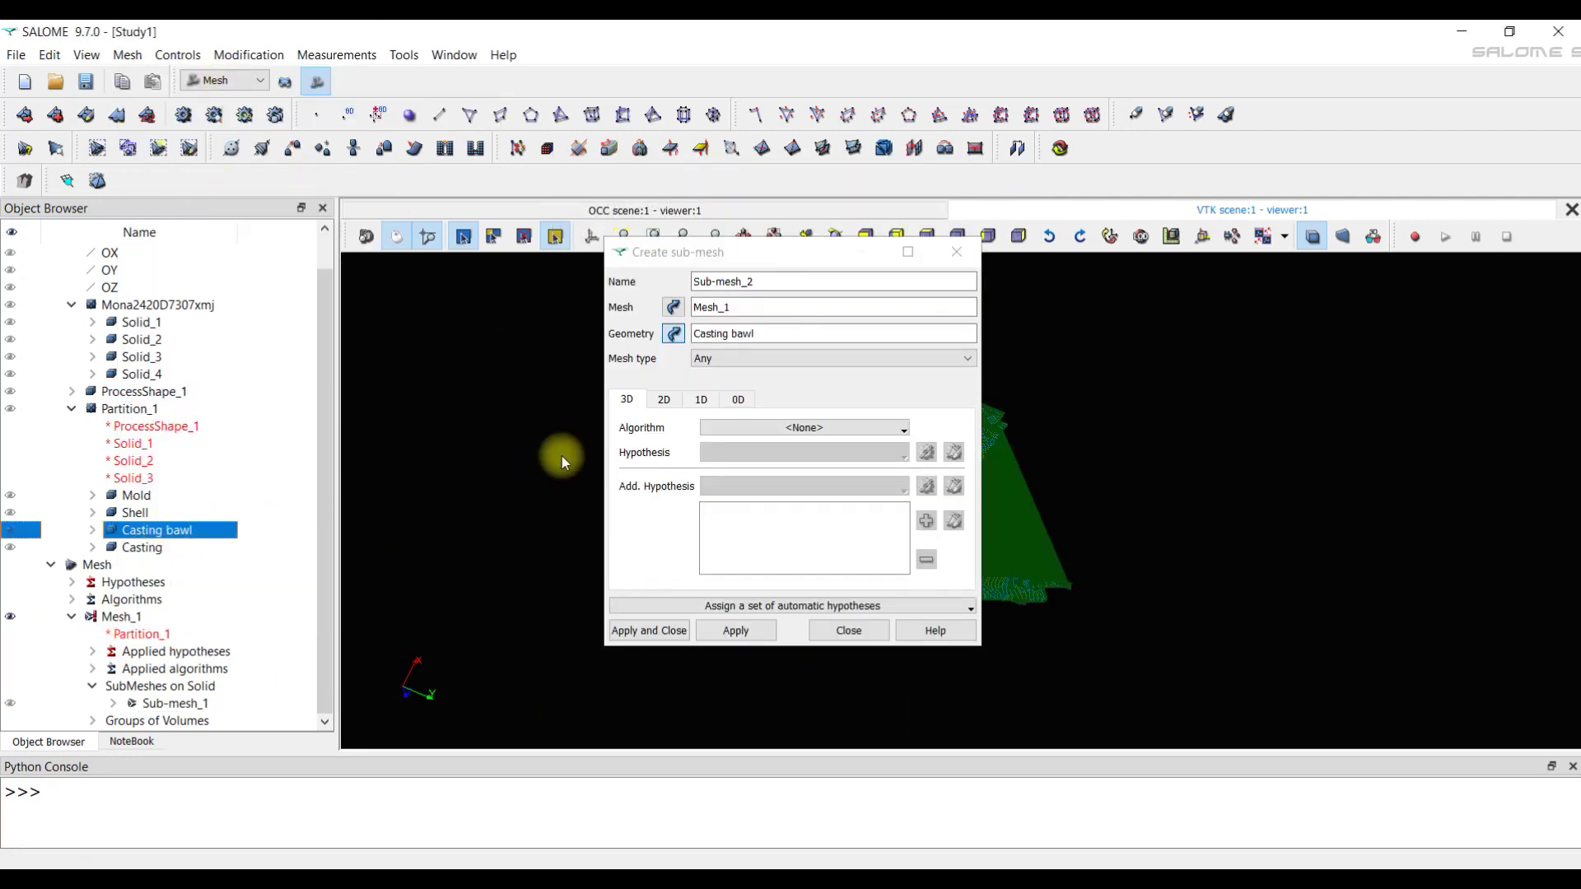
pyautogui.click(664, 399)
pyautogui.click(742, 426)
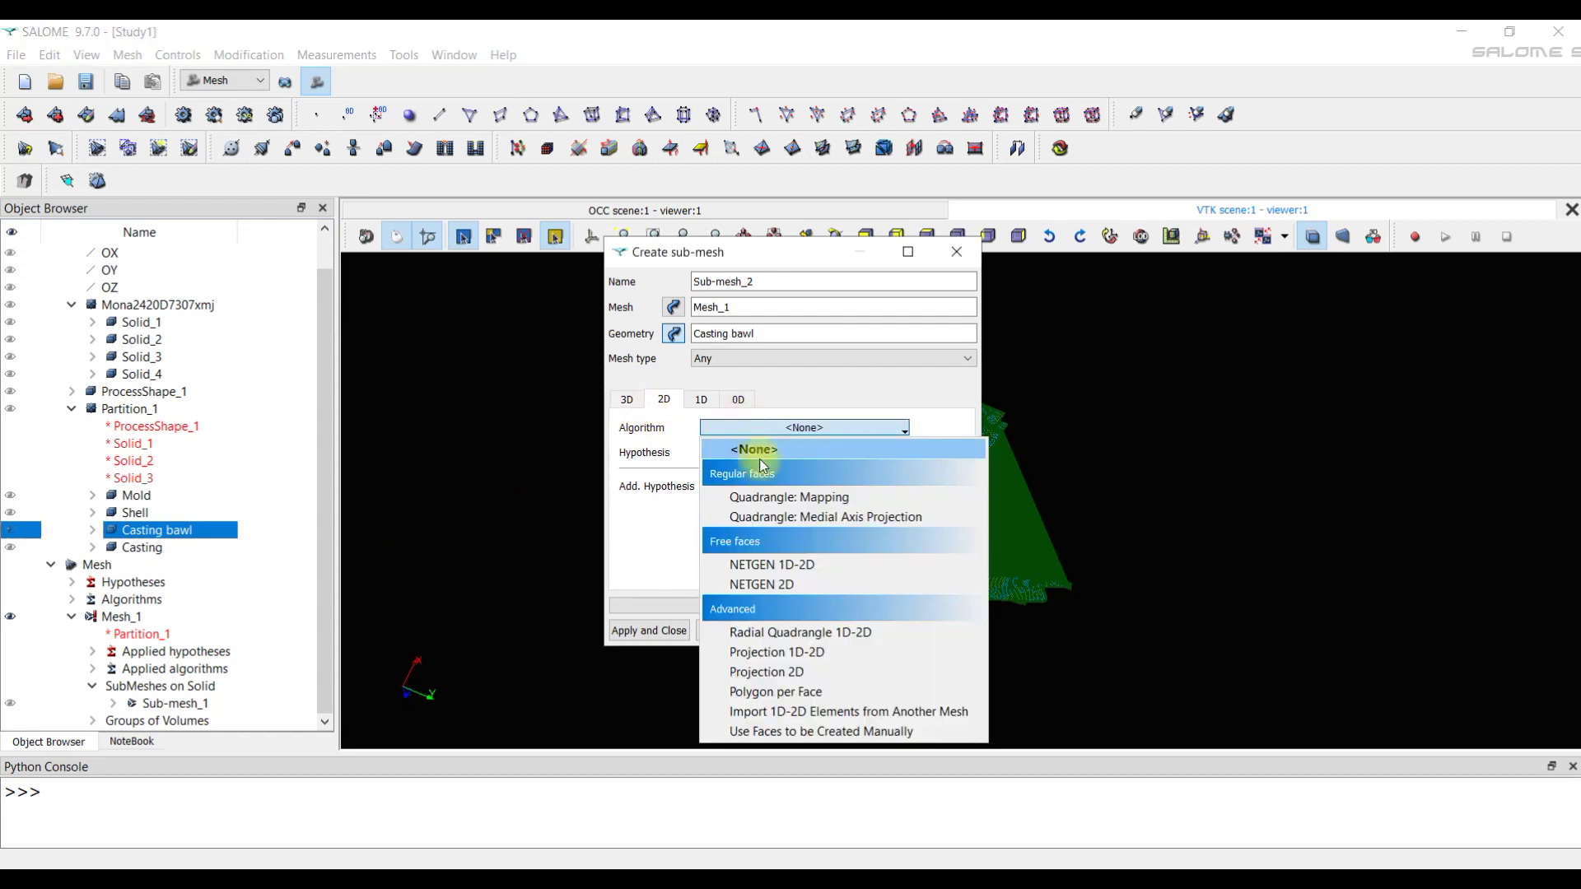
pyautogui.click(774, 562)
pyautogui.click(926, 452)
pyautogui.click(980, 469)
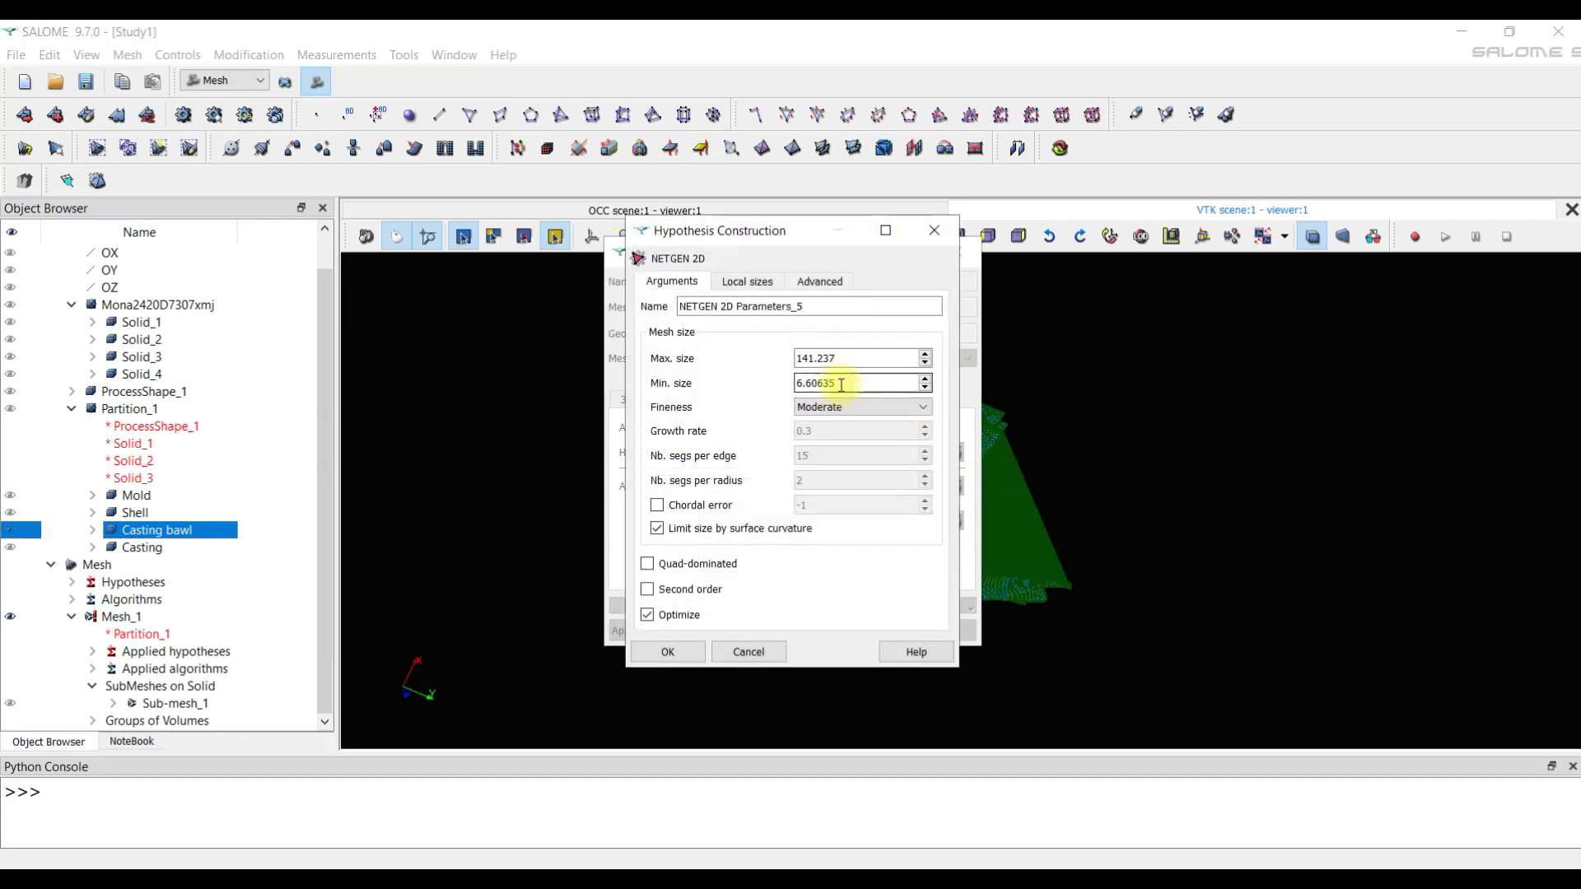
# Set max size 5, min size 0.5 and Coarse fineness, then create the Casting bawl sub-mesh.
pyautogui.doubleClick(840, 357)
pyautogui.write('5')
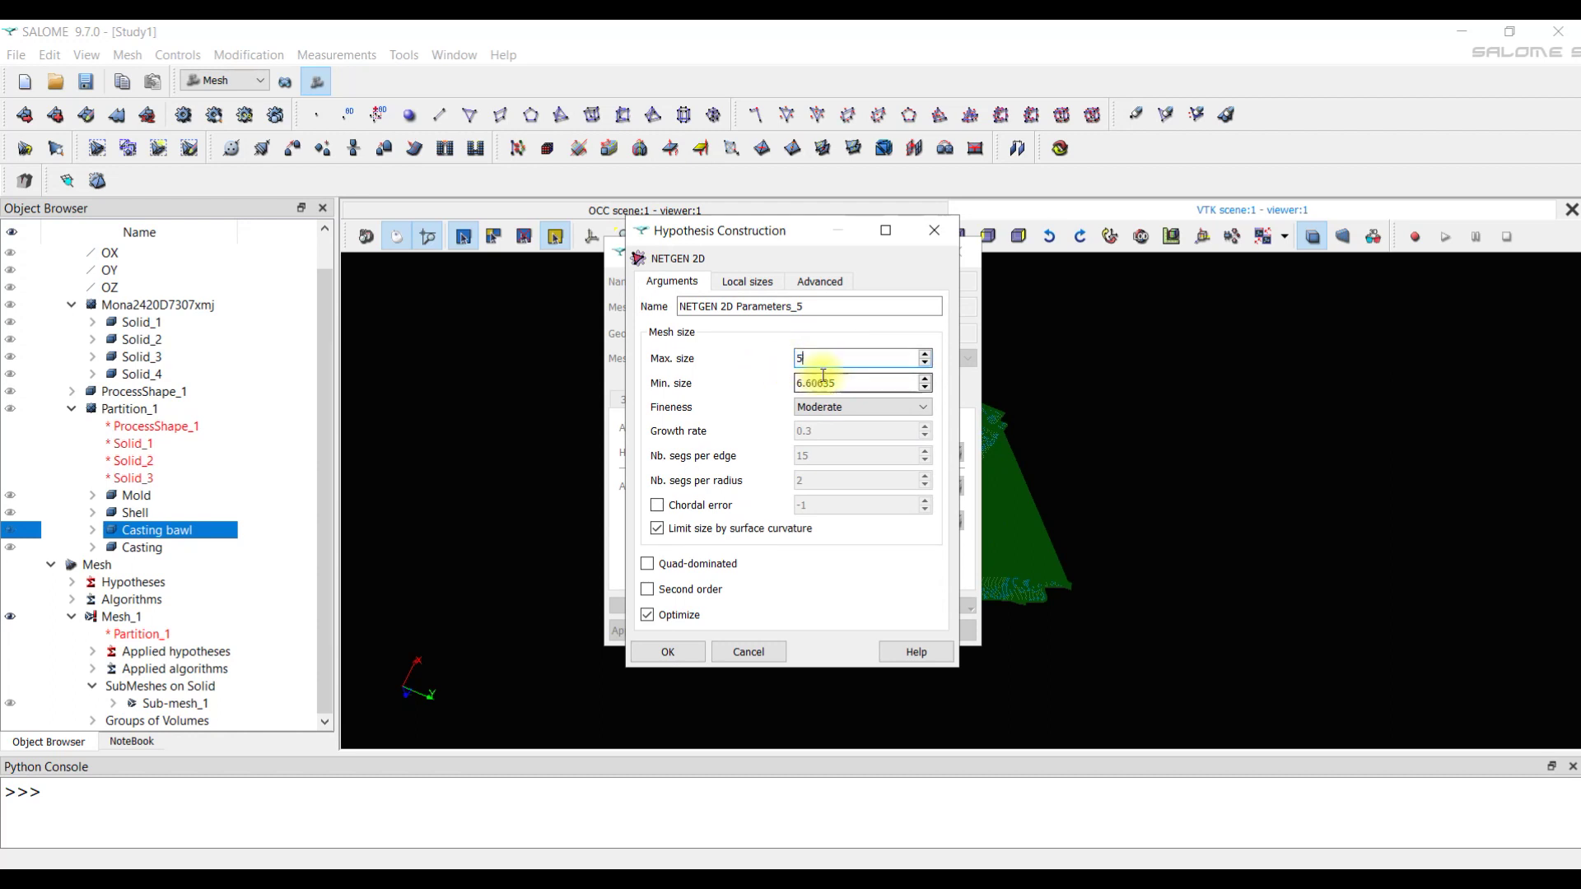
pyautogui.press('Tab')
pyautogui.write('0')
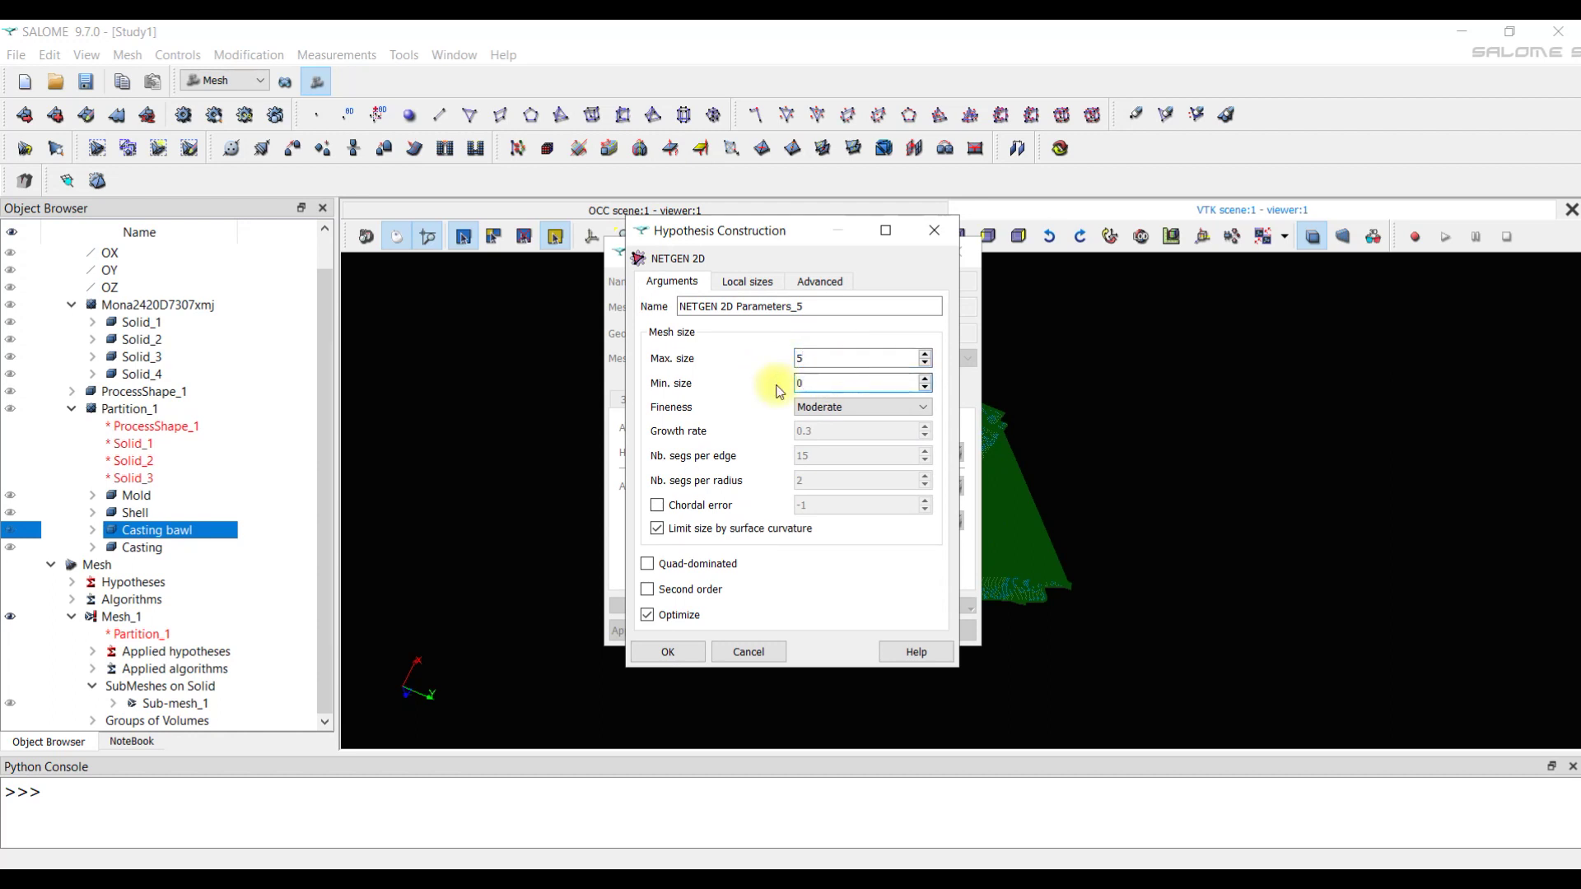
pyautogui.write('.5')
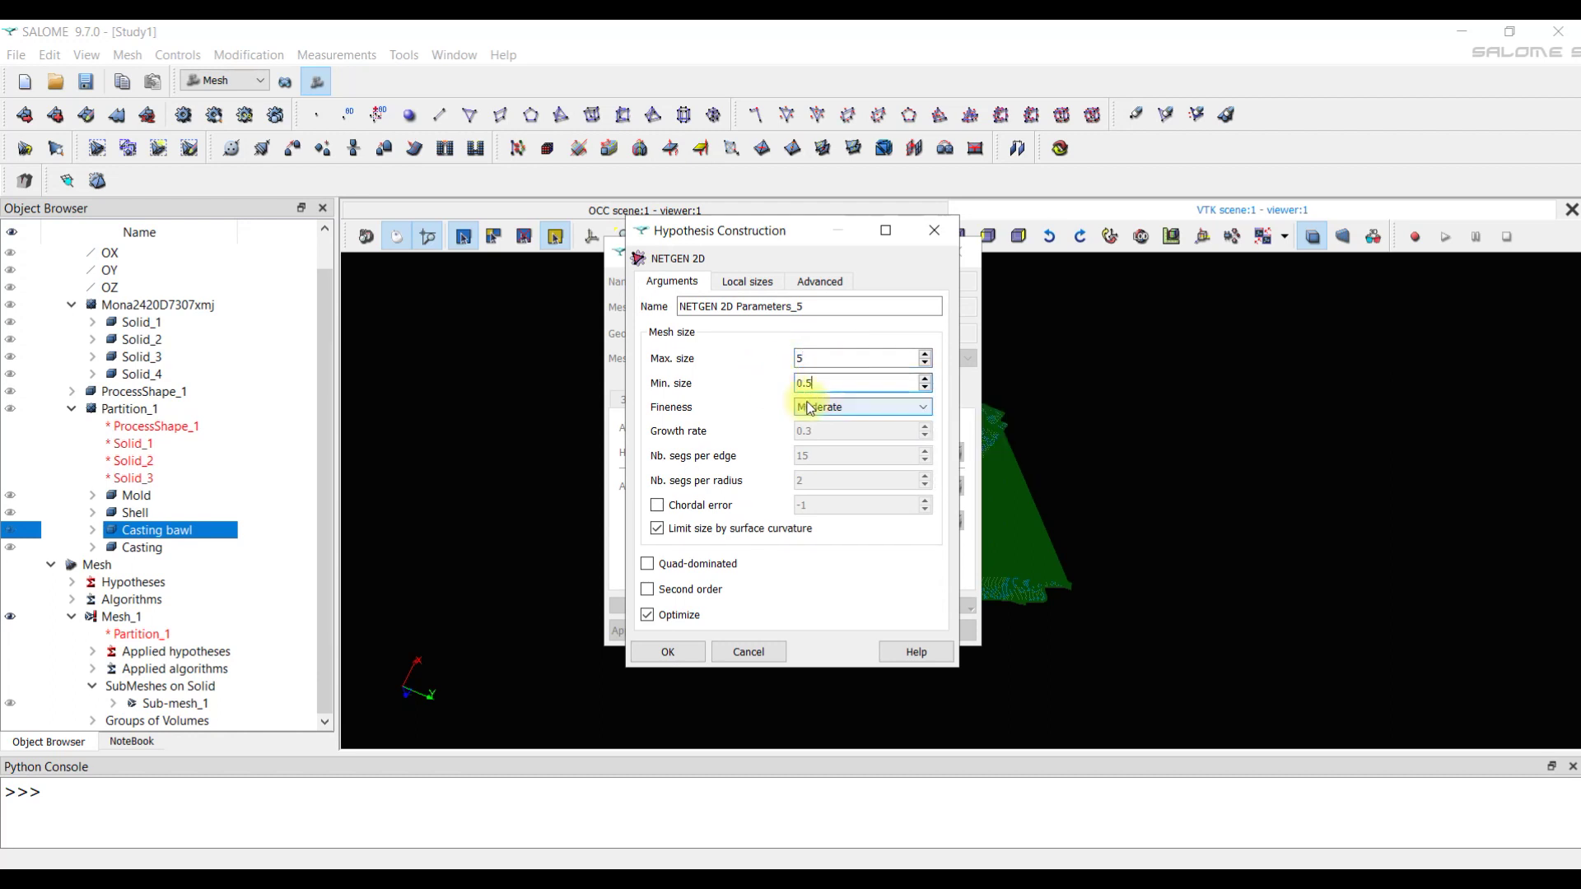
pyautogui.click(810, 408)
pyautogui.click(823, 436)
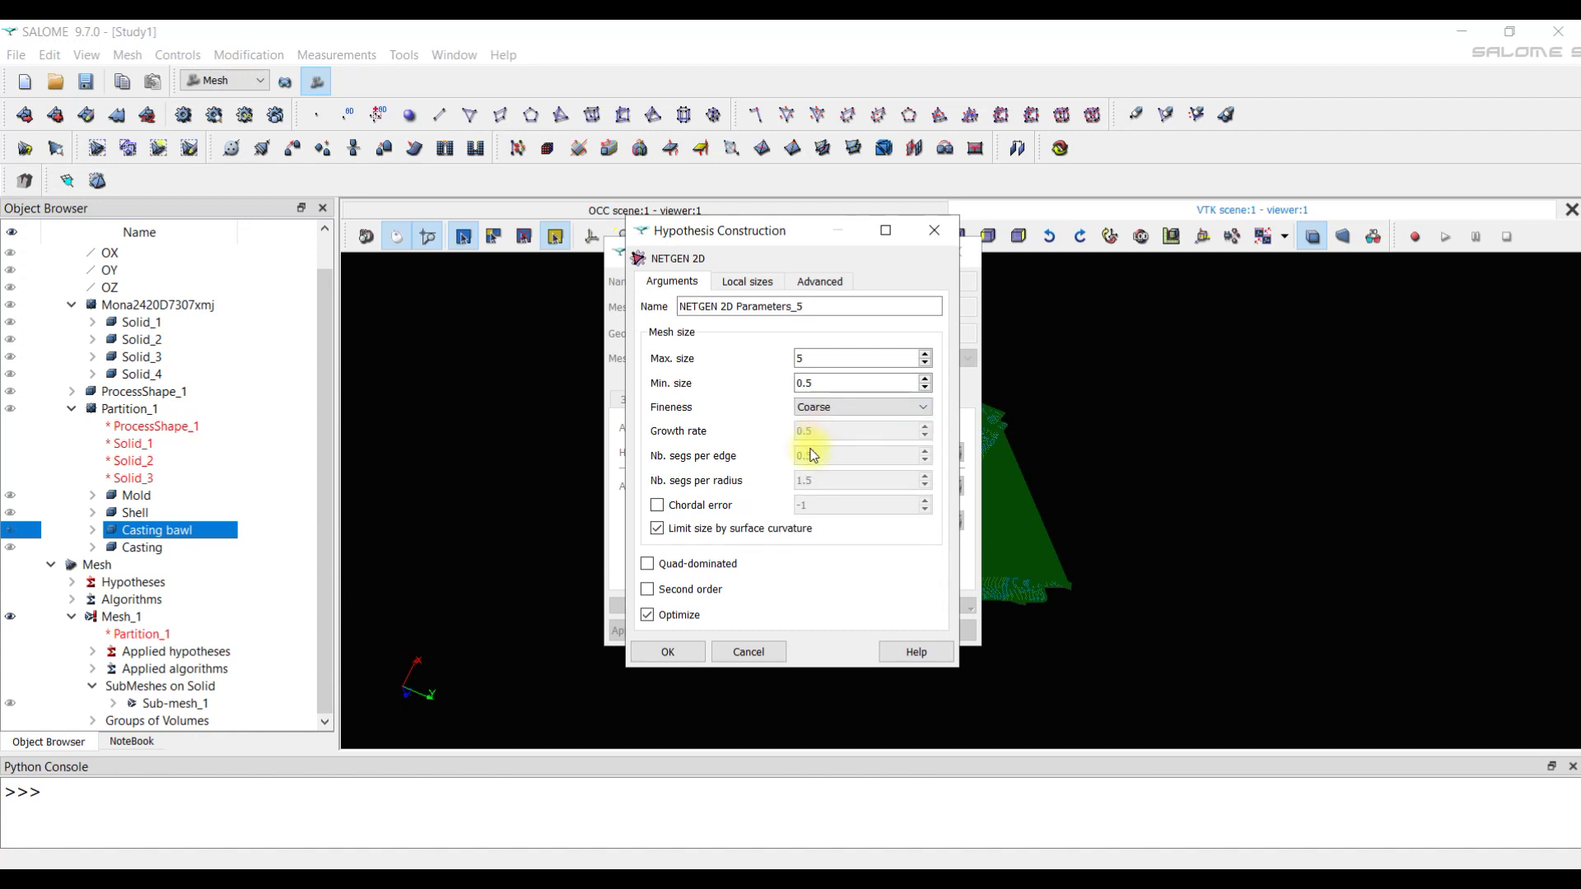
pyautogui.click(680, 652)
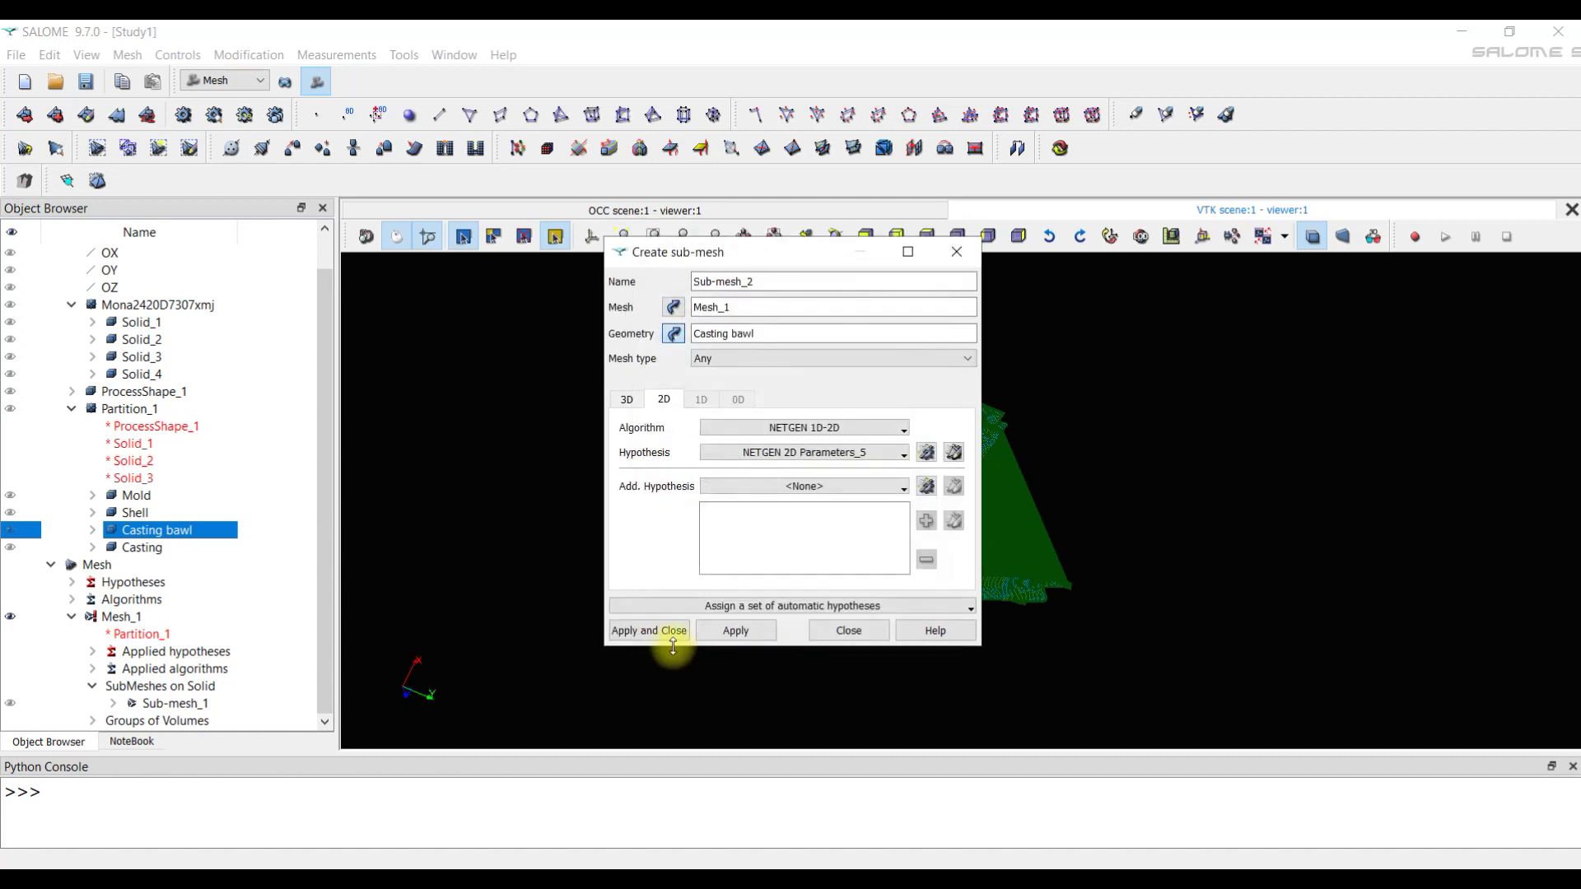
pyautogui.click(667, 636)
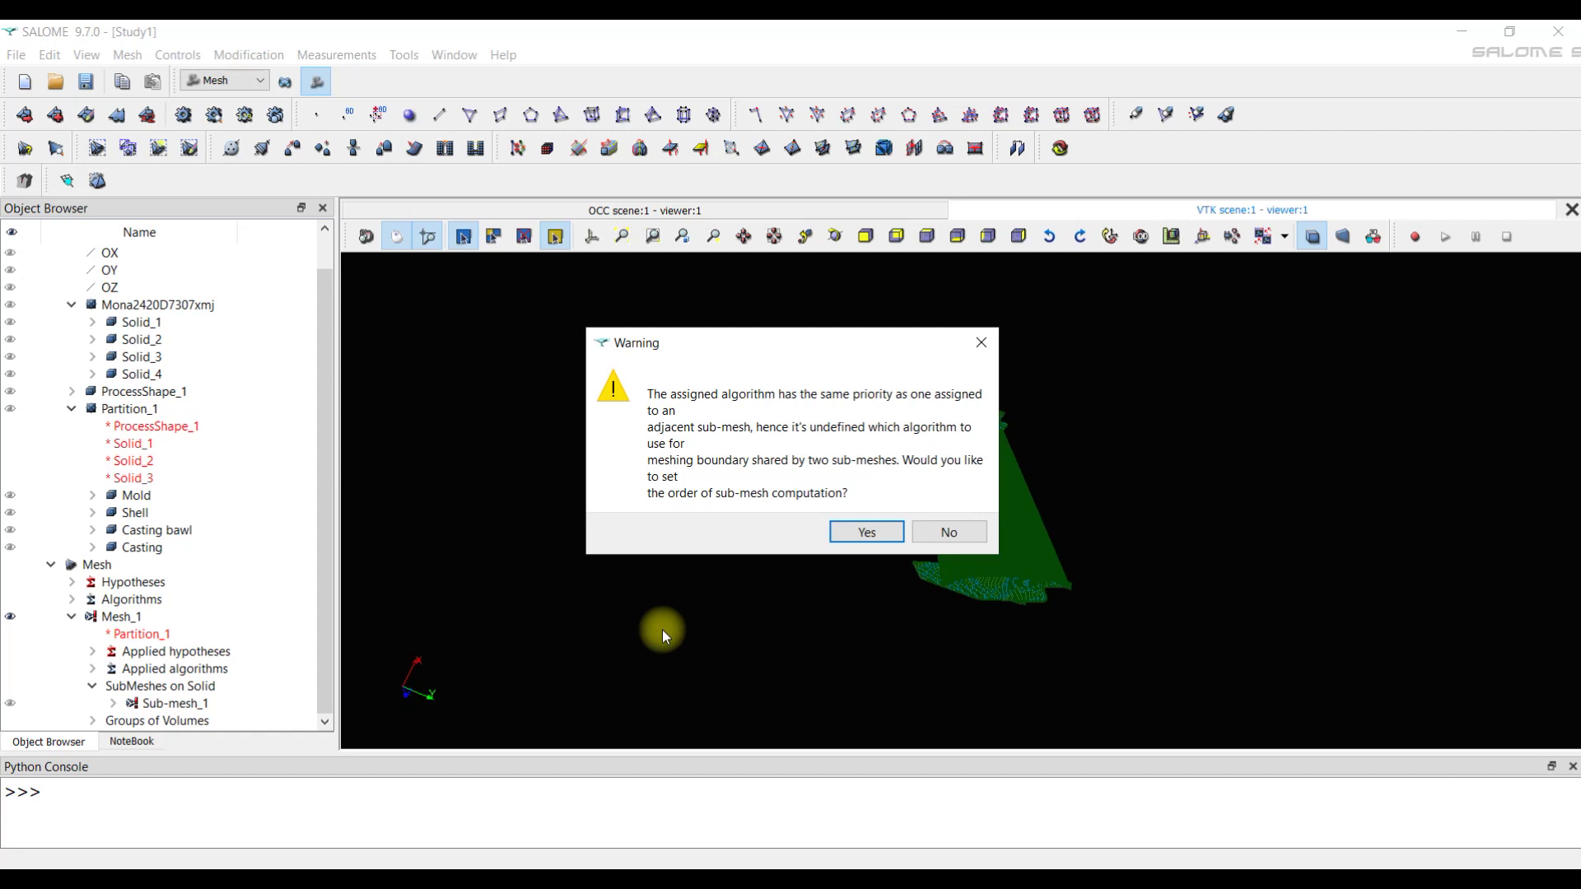
# Accept the equal-priority warning and leave the sub-mesh computation order unchanged.
pyautogui.click(868, 533)
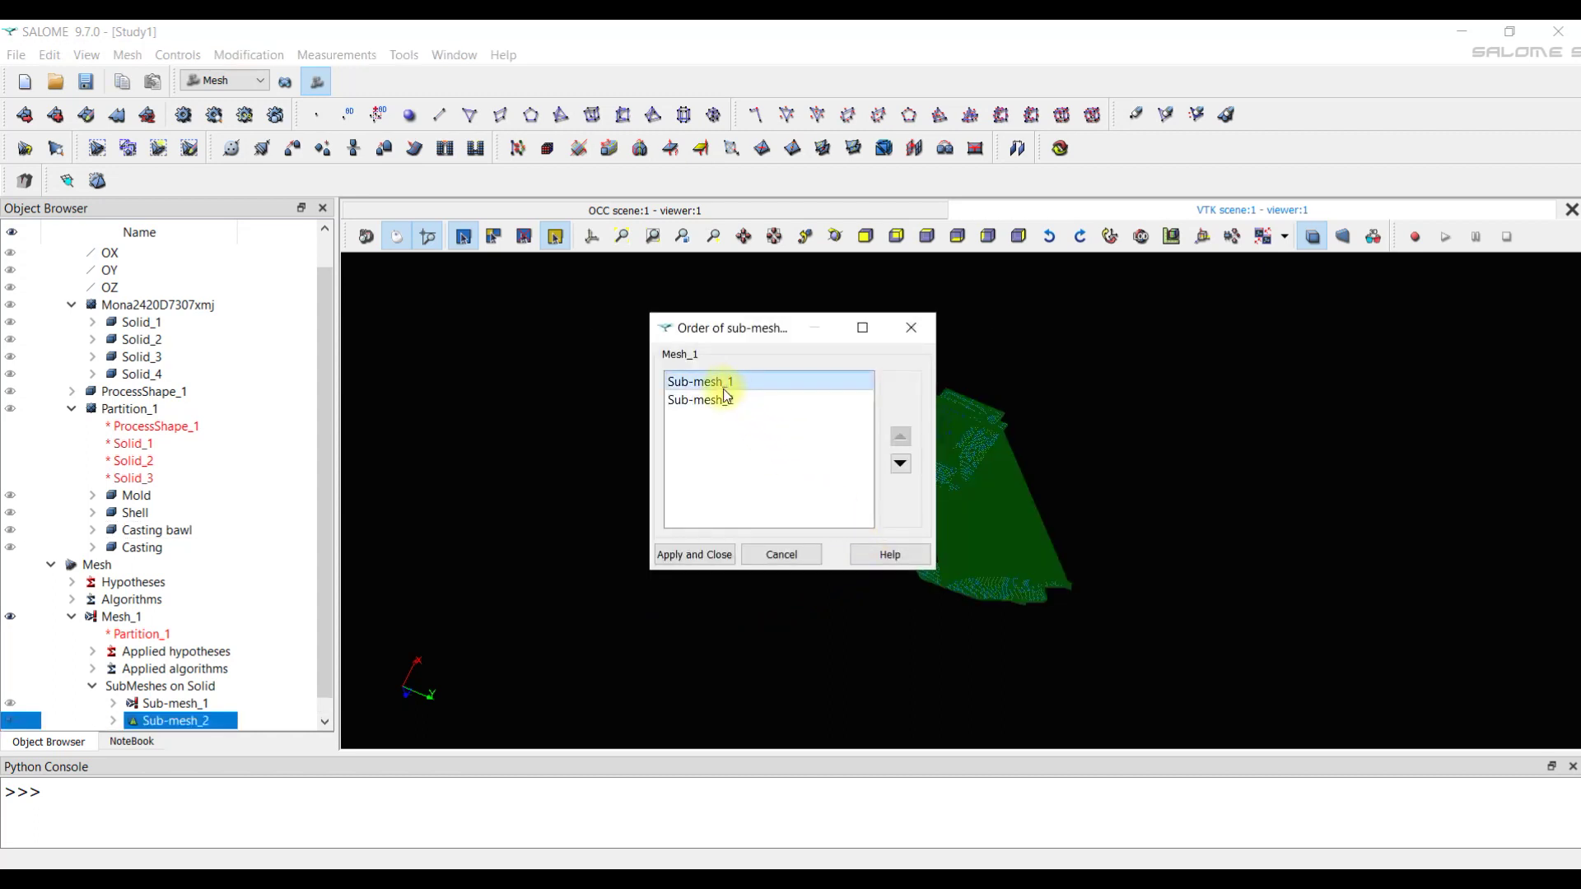
pyautogui.click(724, 404)
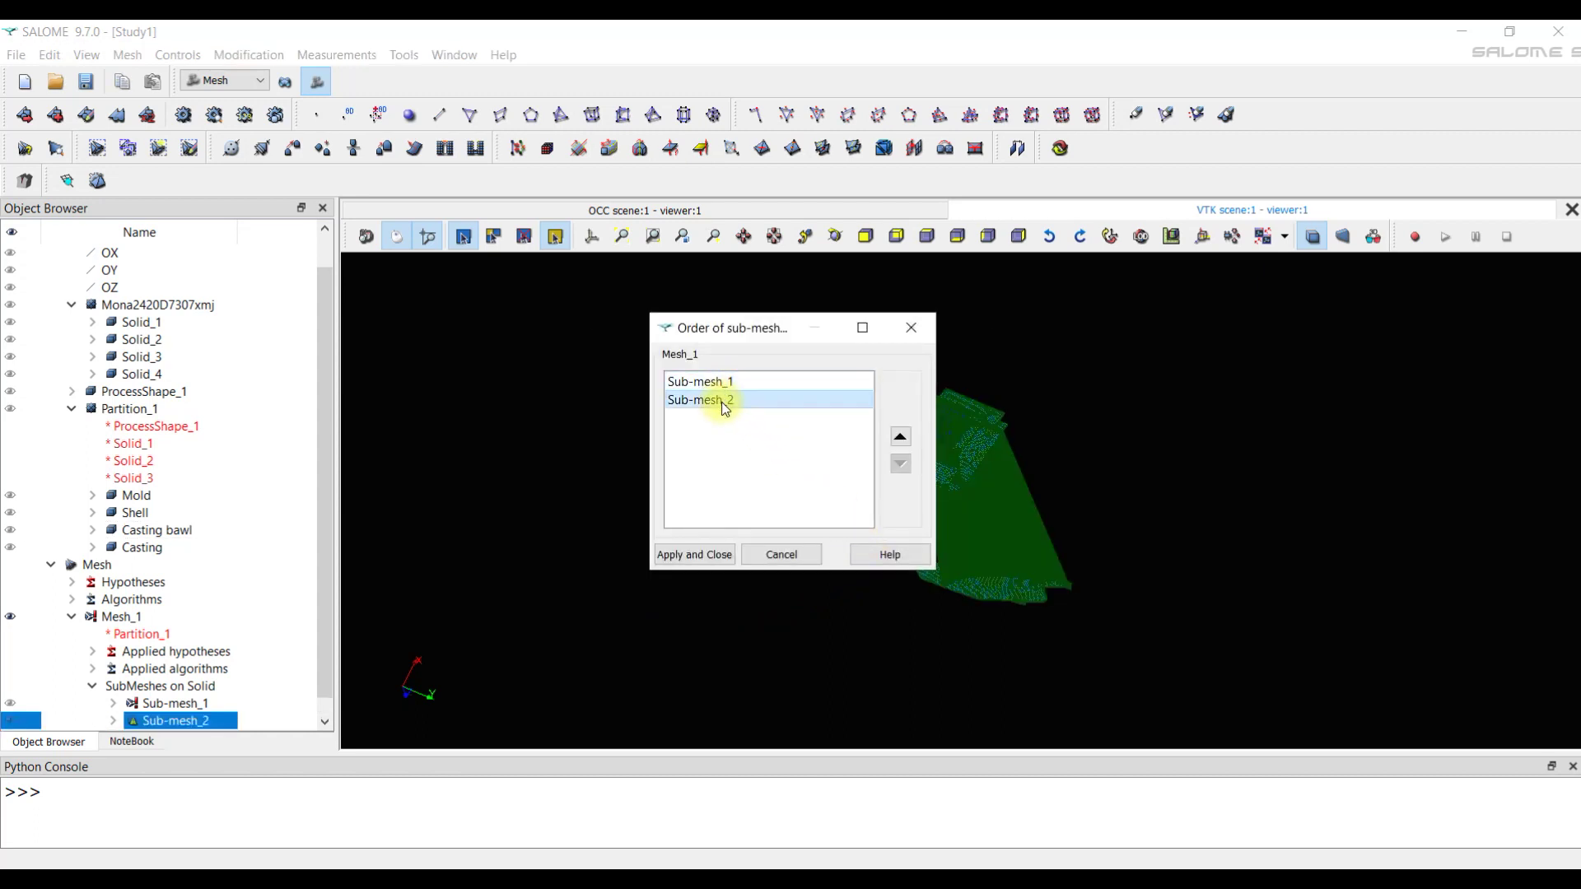
pyautogui.click(782, 558)
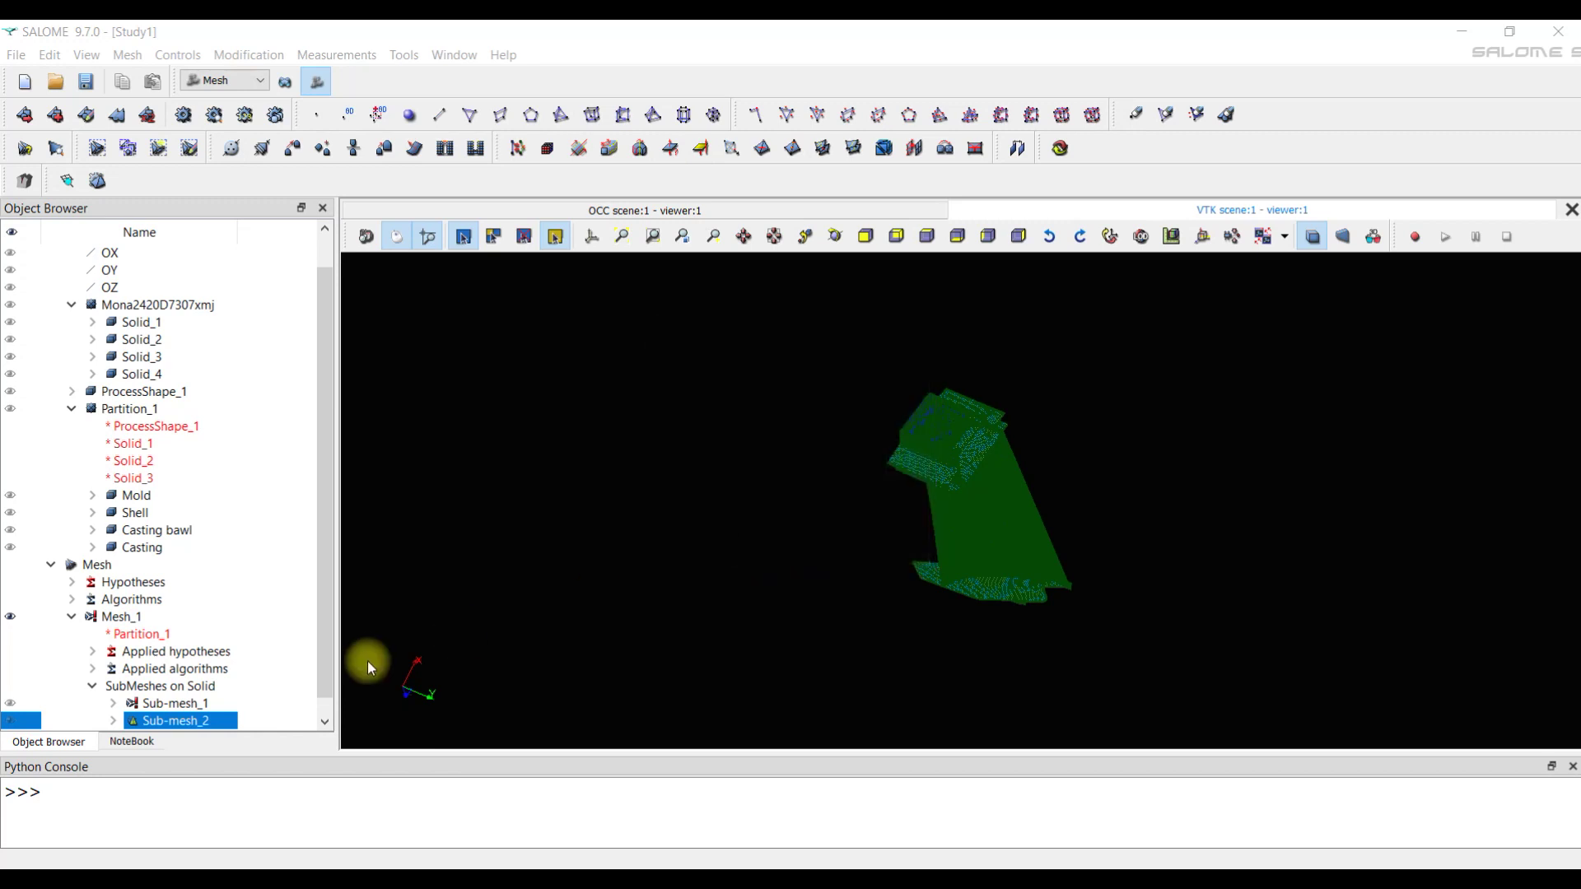
pyautogui.click(169, 703)
# Rename Sub-mesh_1 to 'Casting' and Sub-mesh_2 to 'Casting bawl'.
pyautogui.click(177, 703)
pyautogui.write('Casting')
pyautogui.click(199, 718)
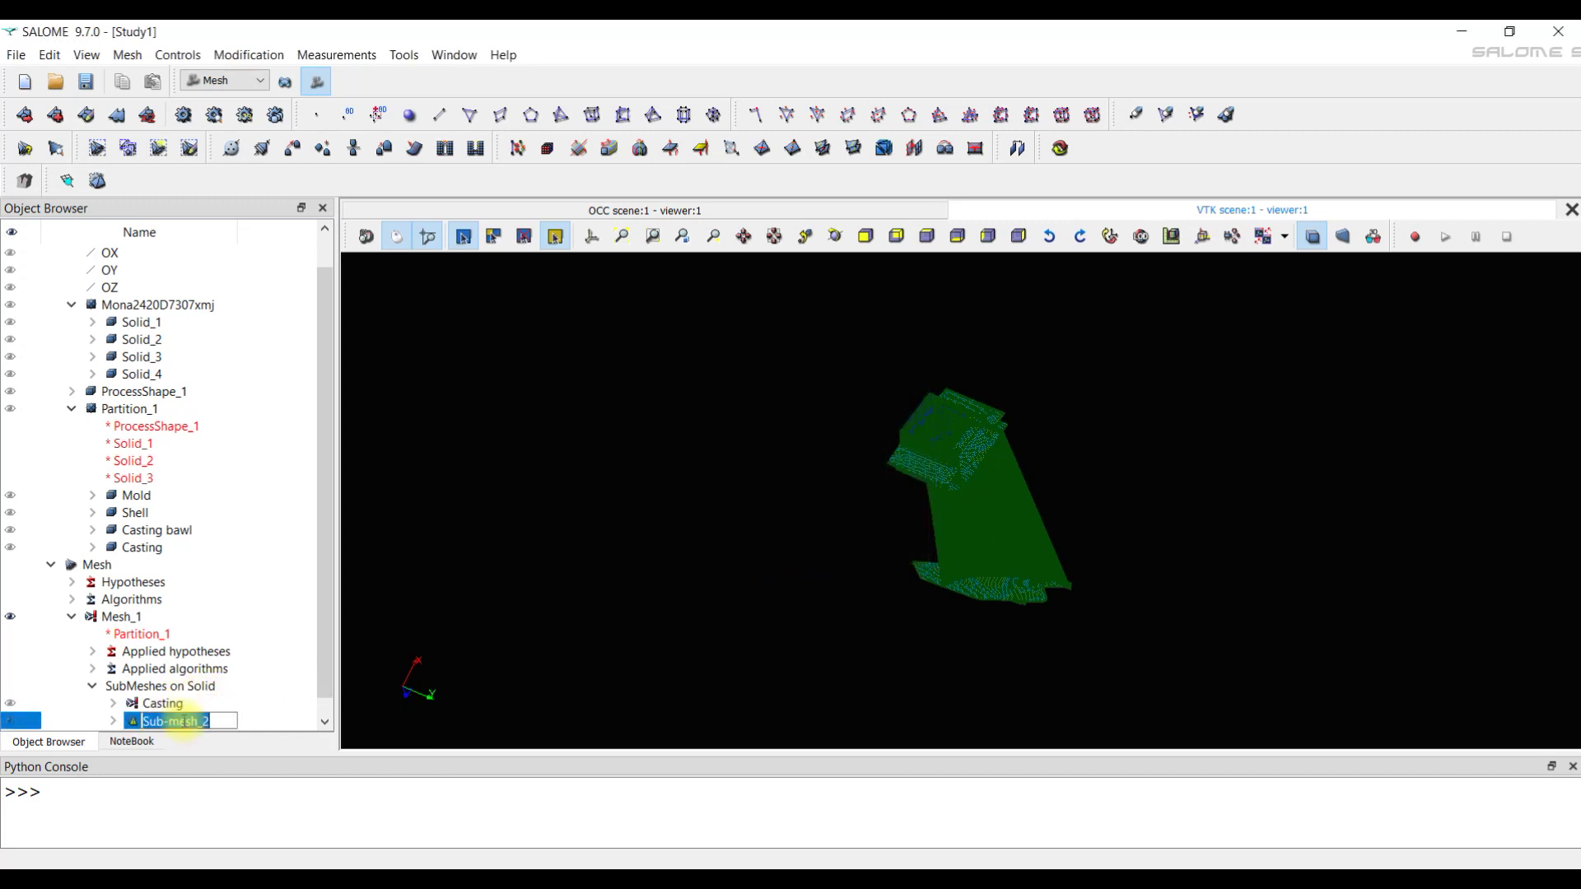
pyautogui.click(200, 718)
pyautogui.write('Ca')
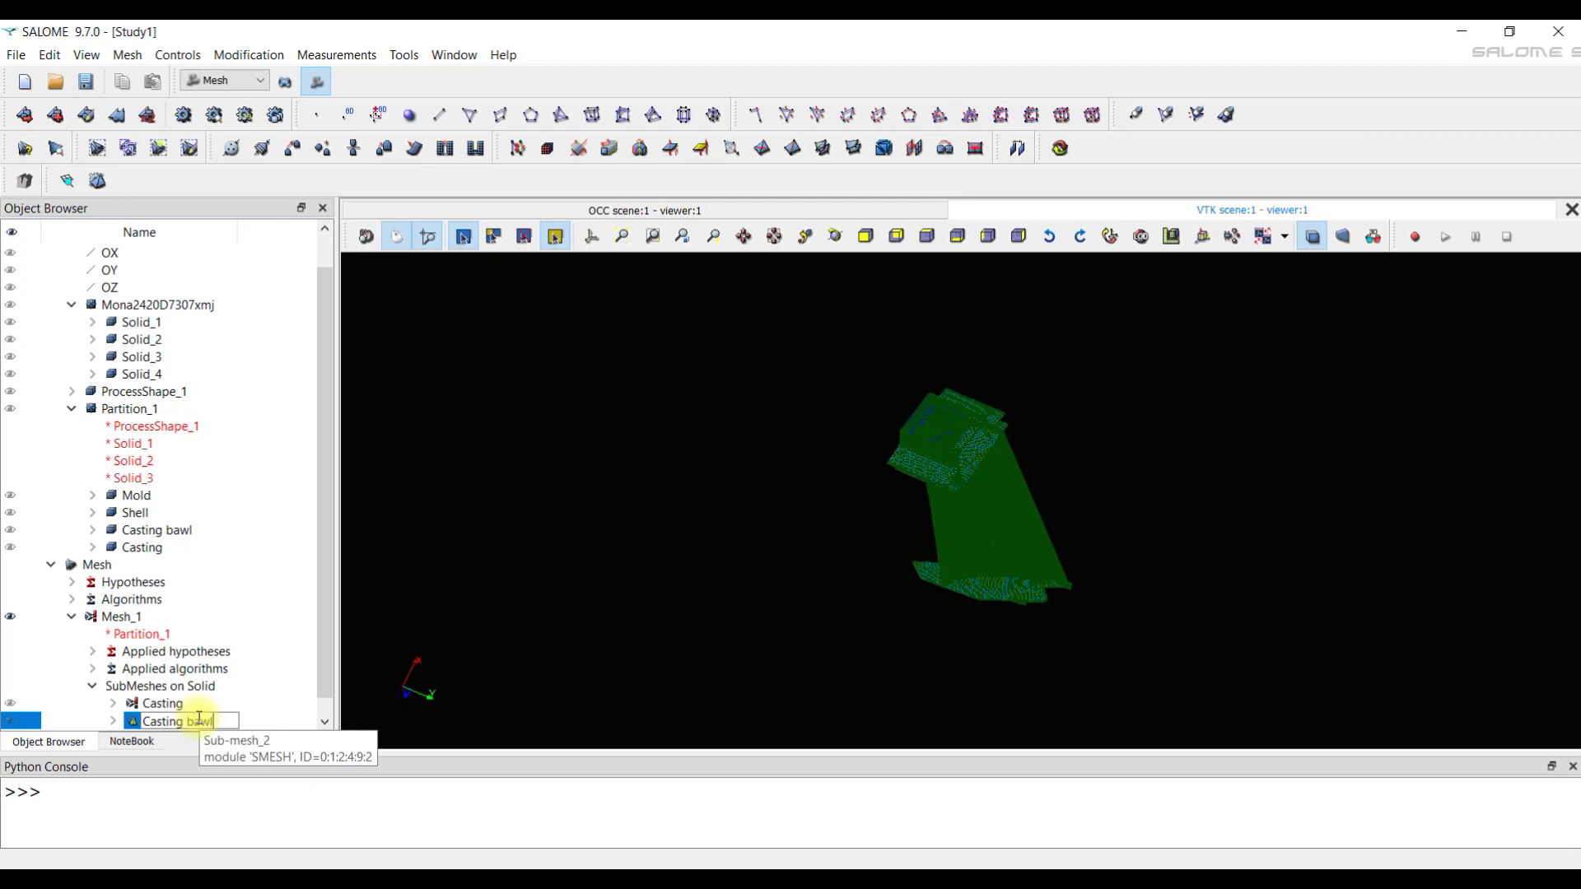
pyautogui.write('sting bawl')
pyautogui.press('Return')
# Compute the Casting bawl sub-mesh, giving 100957 triangles.
pyautogui.rightClick(205, 722)
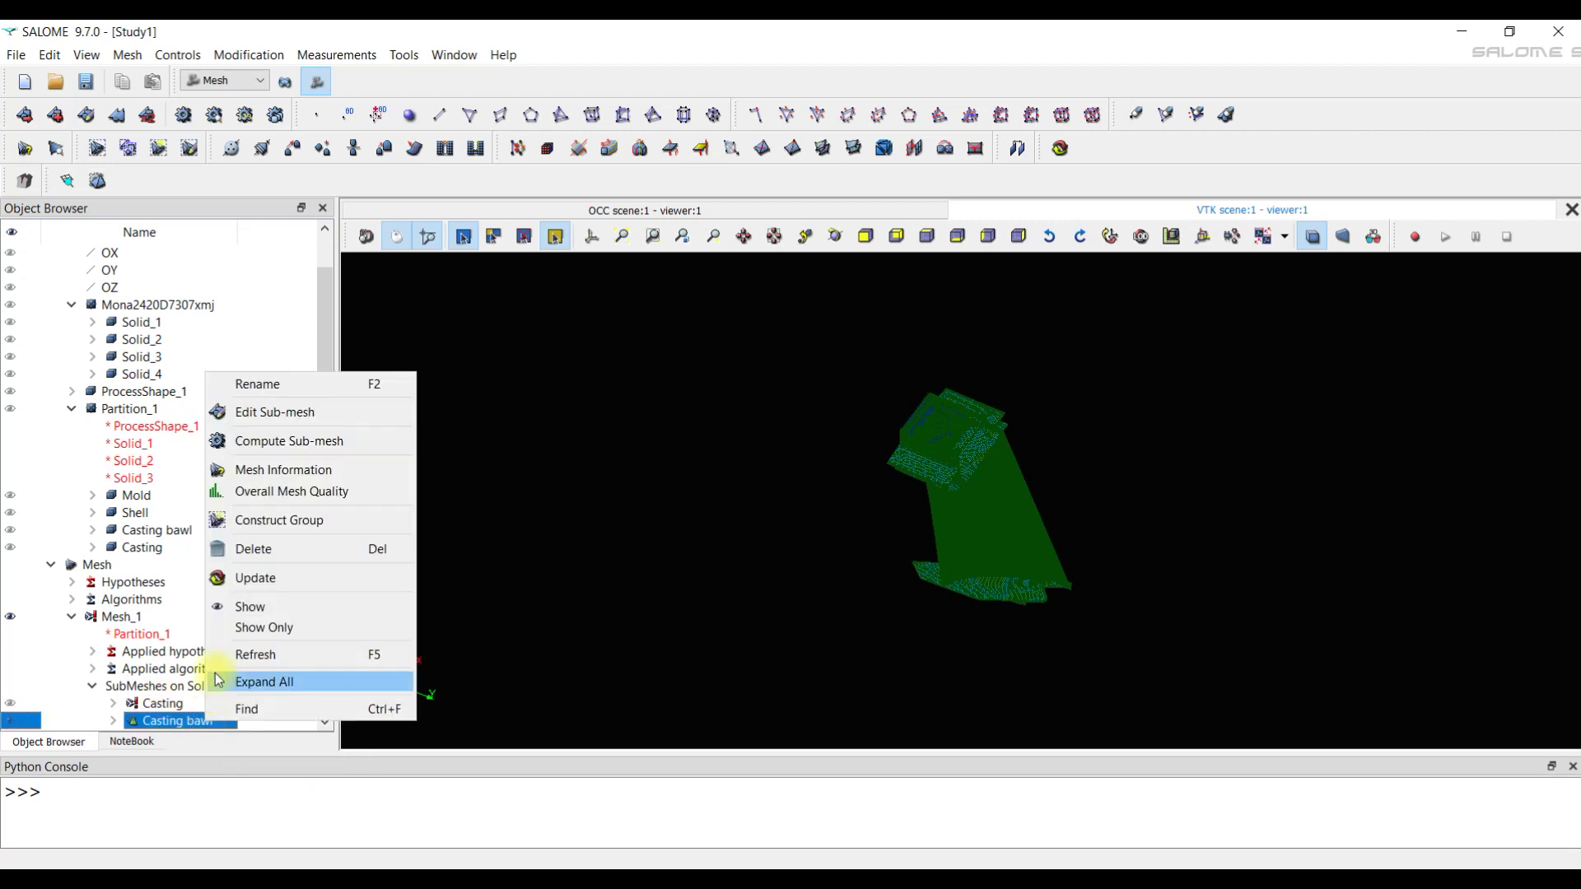
pyautogui.click(255, 443)
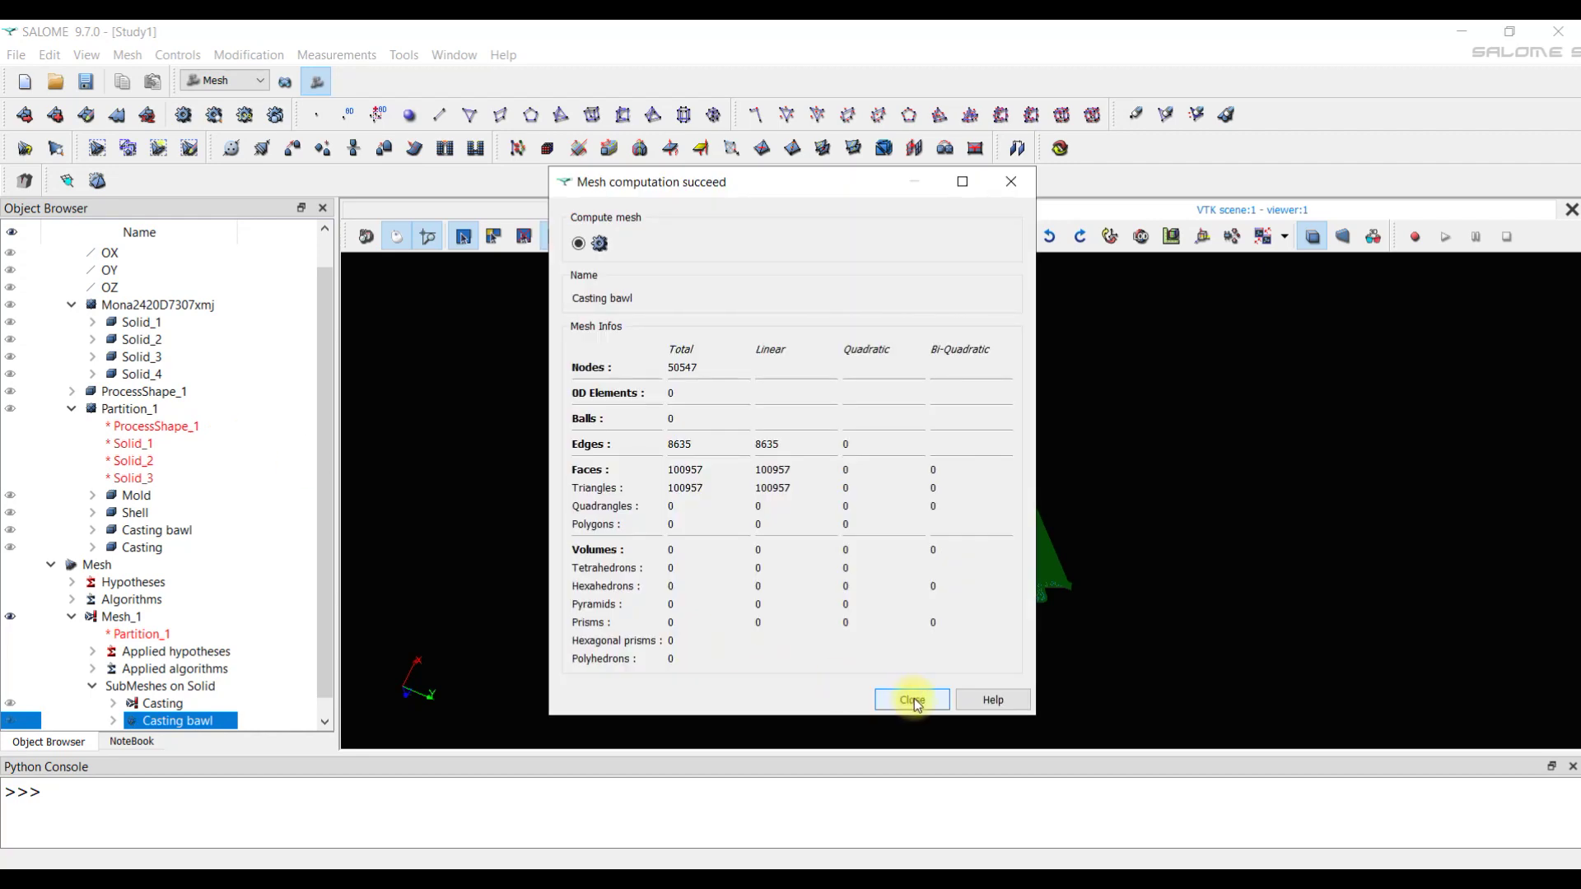
pyautogui.click(912, 699)
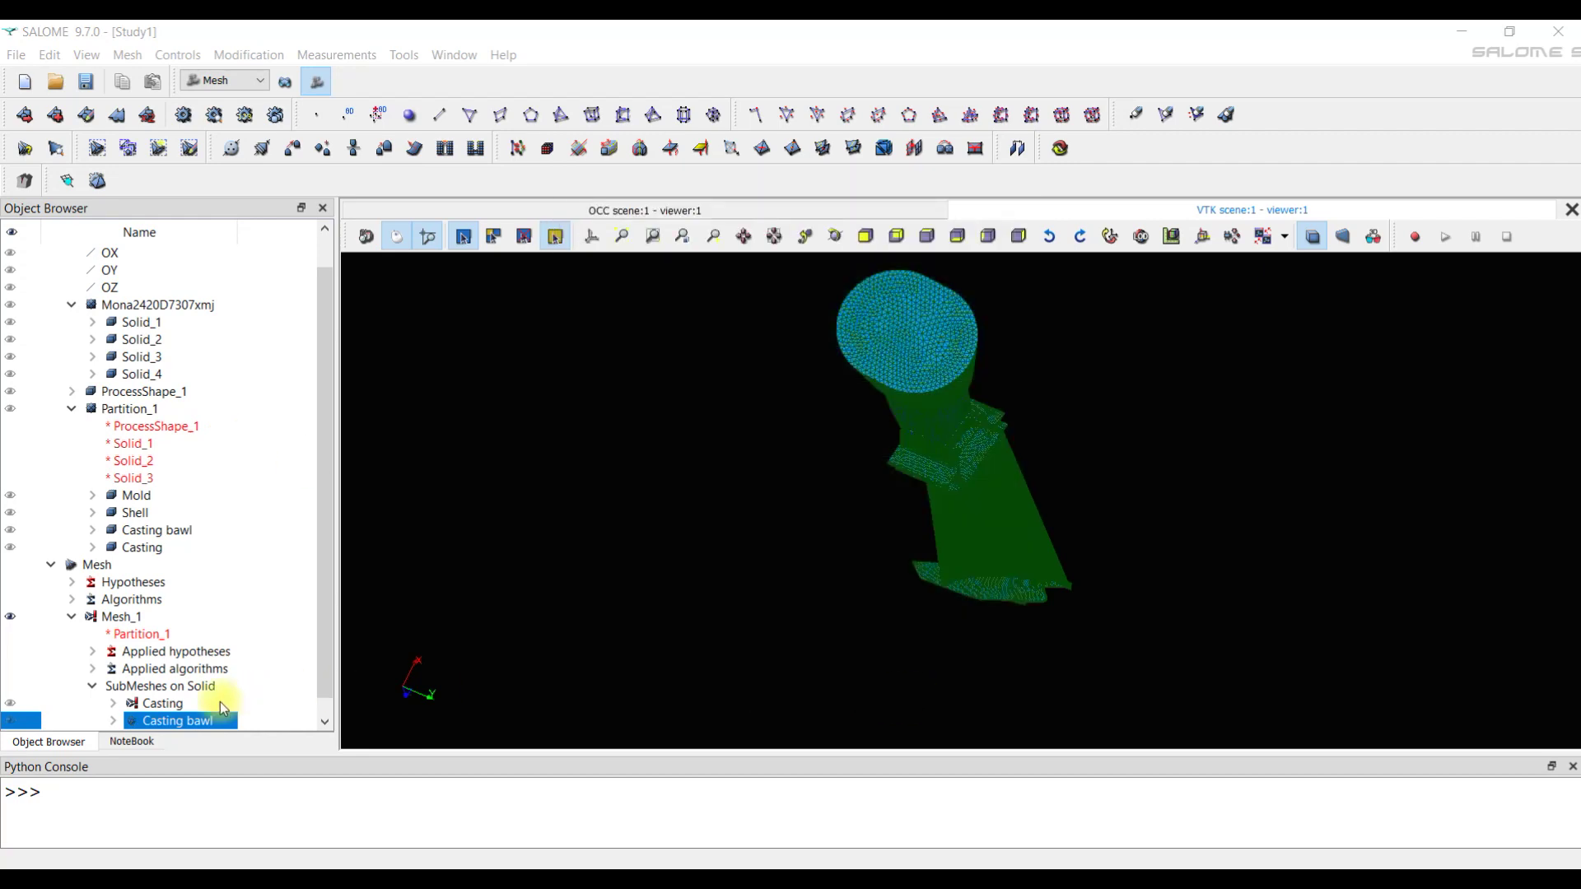
# Compute the Casting sub-mesh.
pyautogui.rightClick(169, 704)
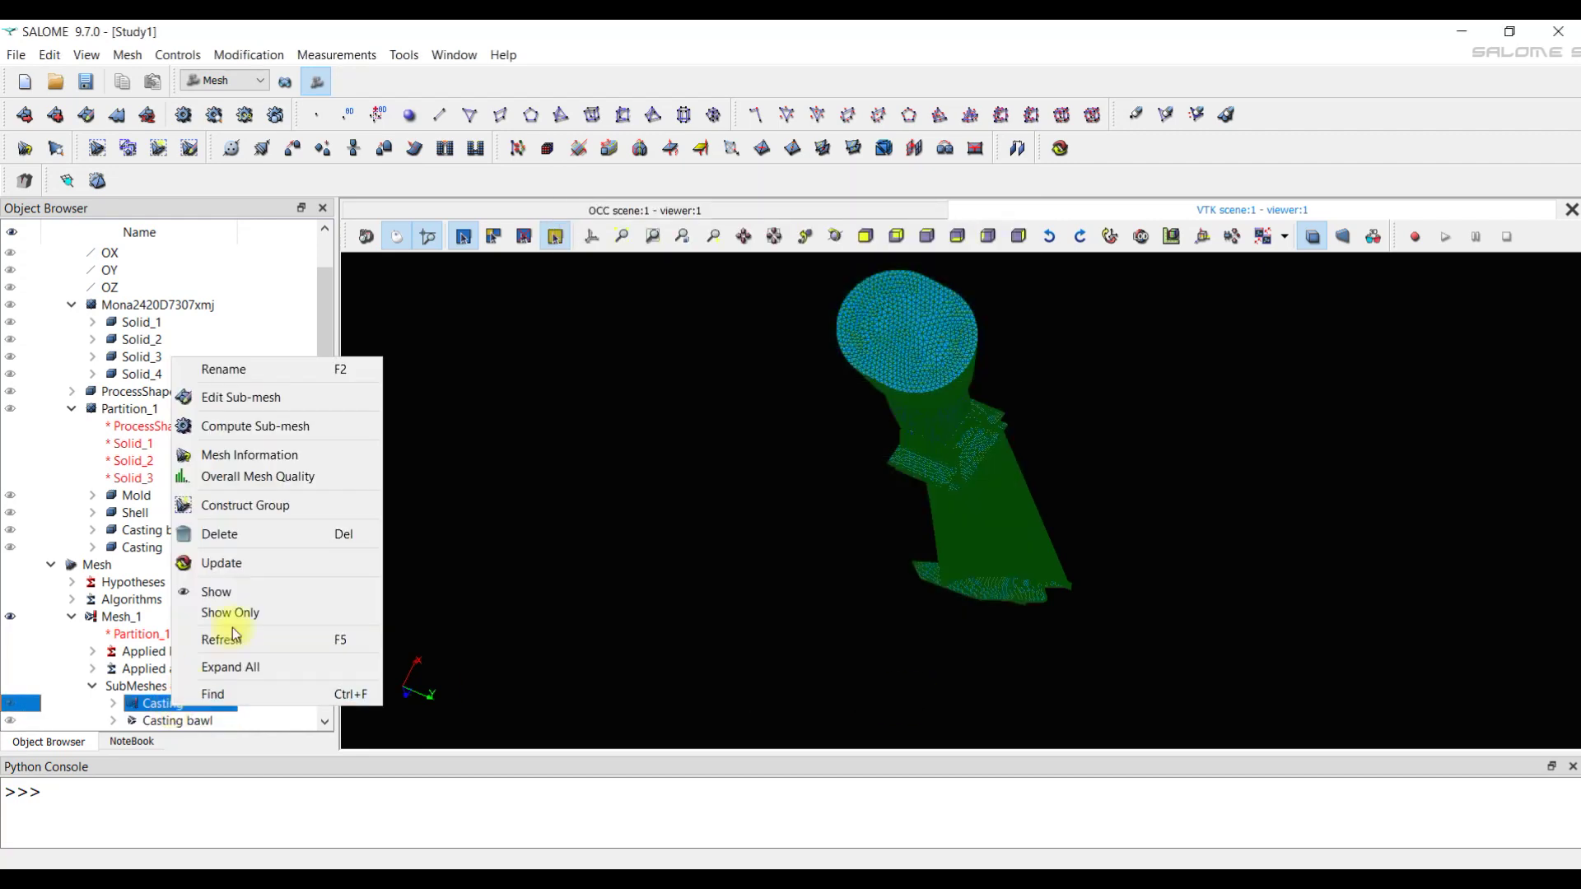
pyautogui.click(288, 432)
pyautogui.click(910, 699)
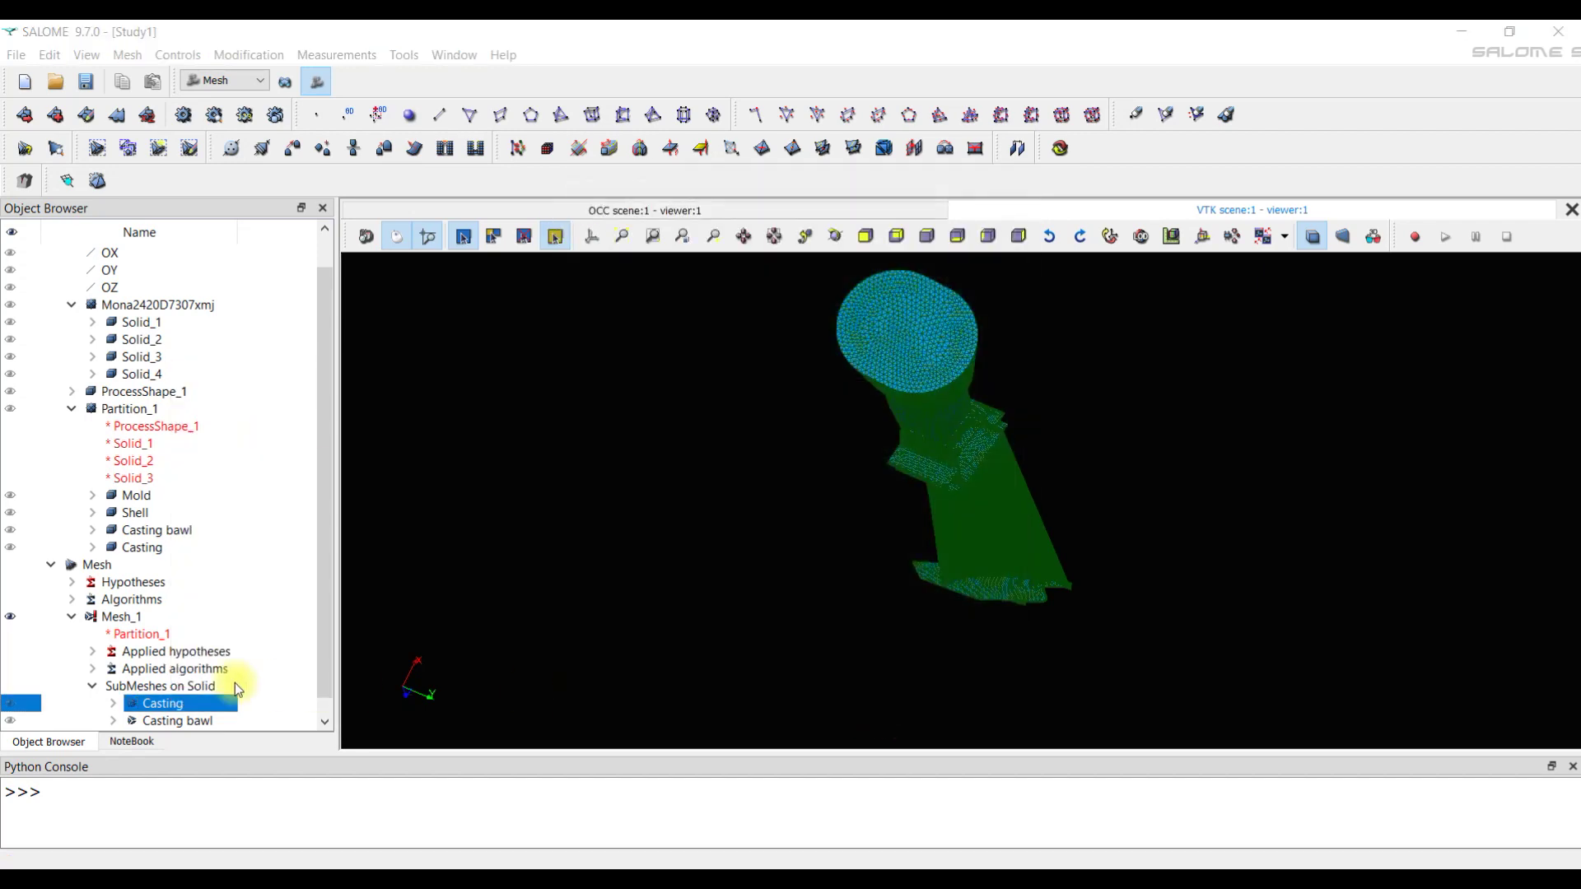
# Compute the whole Mesh_1 (132178 triangles) and view the meshed cylinder upright.
pyautogui.rightClick(122, 624)
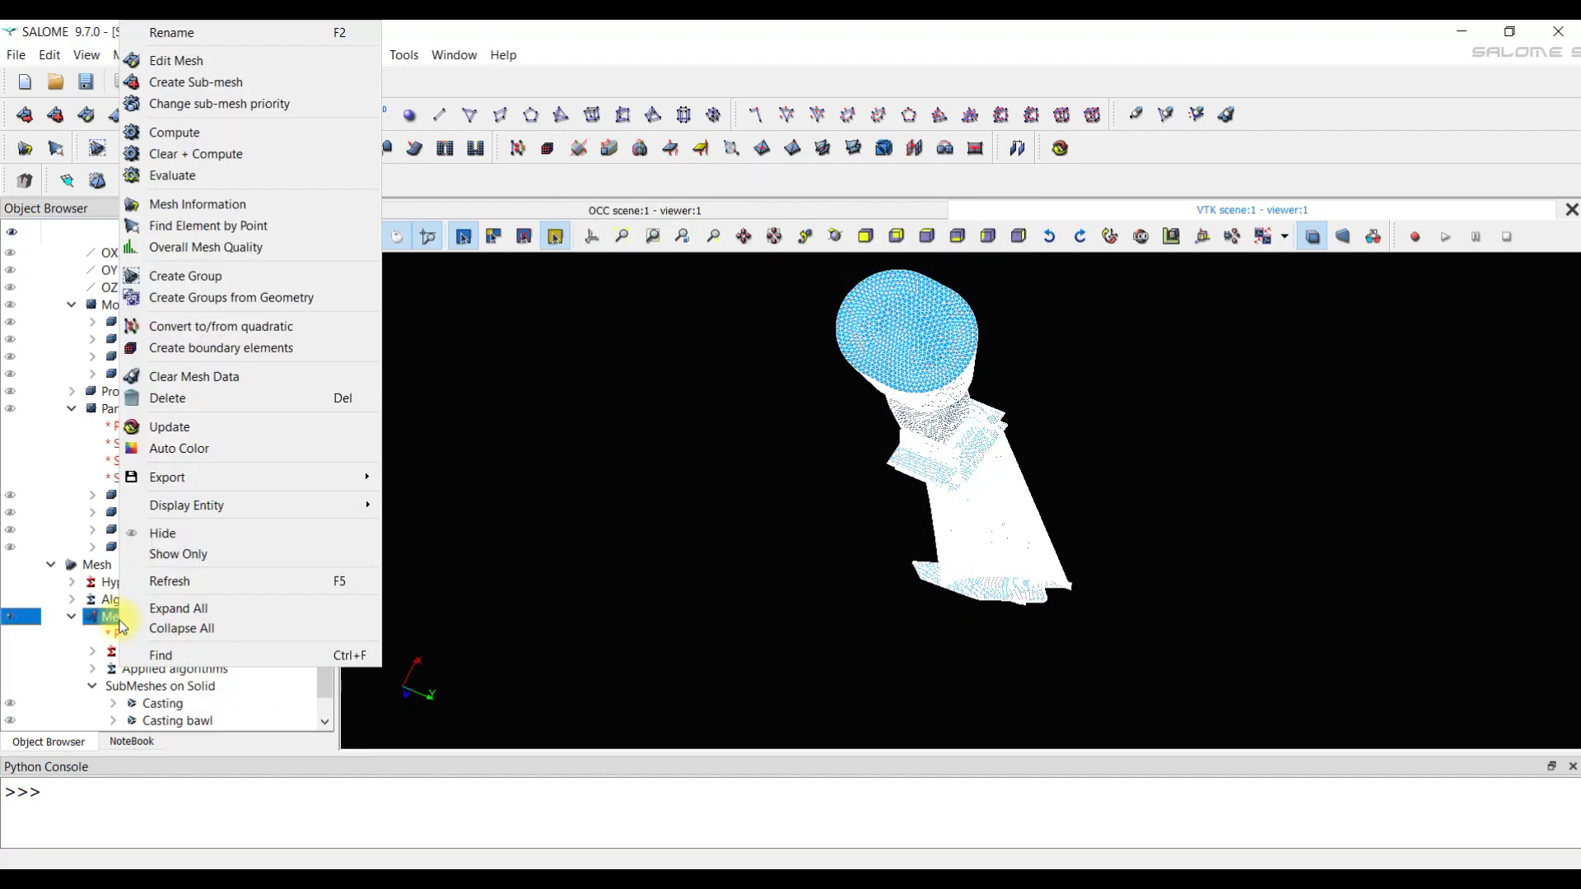
pyautogui.click(230, 132)
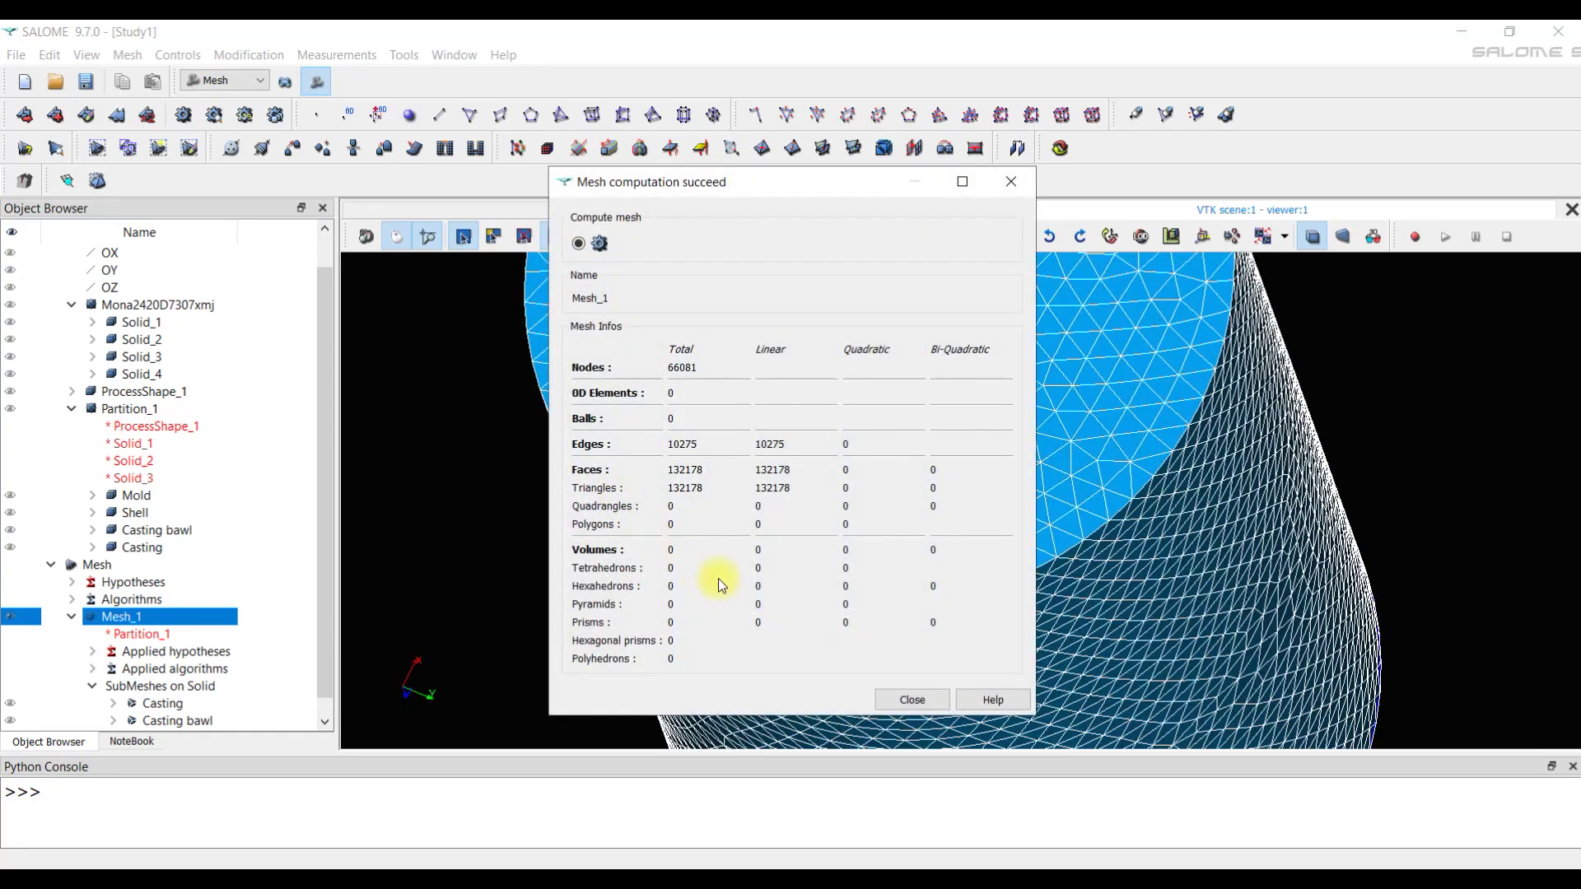
pyautogui.click(909, 700)
pyautogui.keyDown('ctrl'); pyautogui.moveTo(878, 607); pyautogui.dragTo(939, 586, button='right'); pyautogui.keyUp('ctrl')
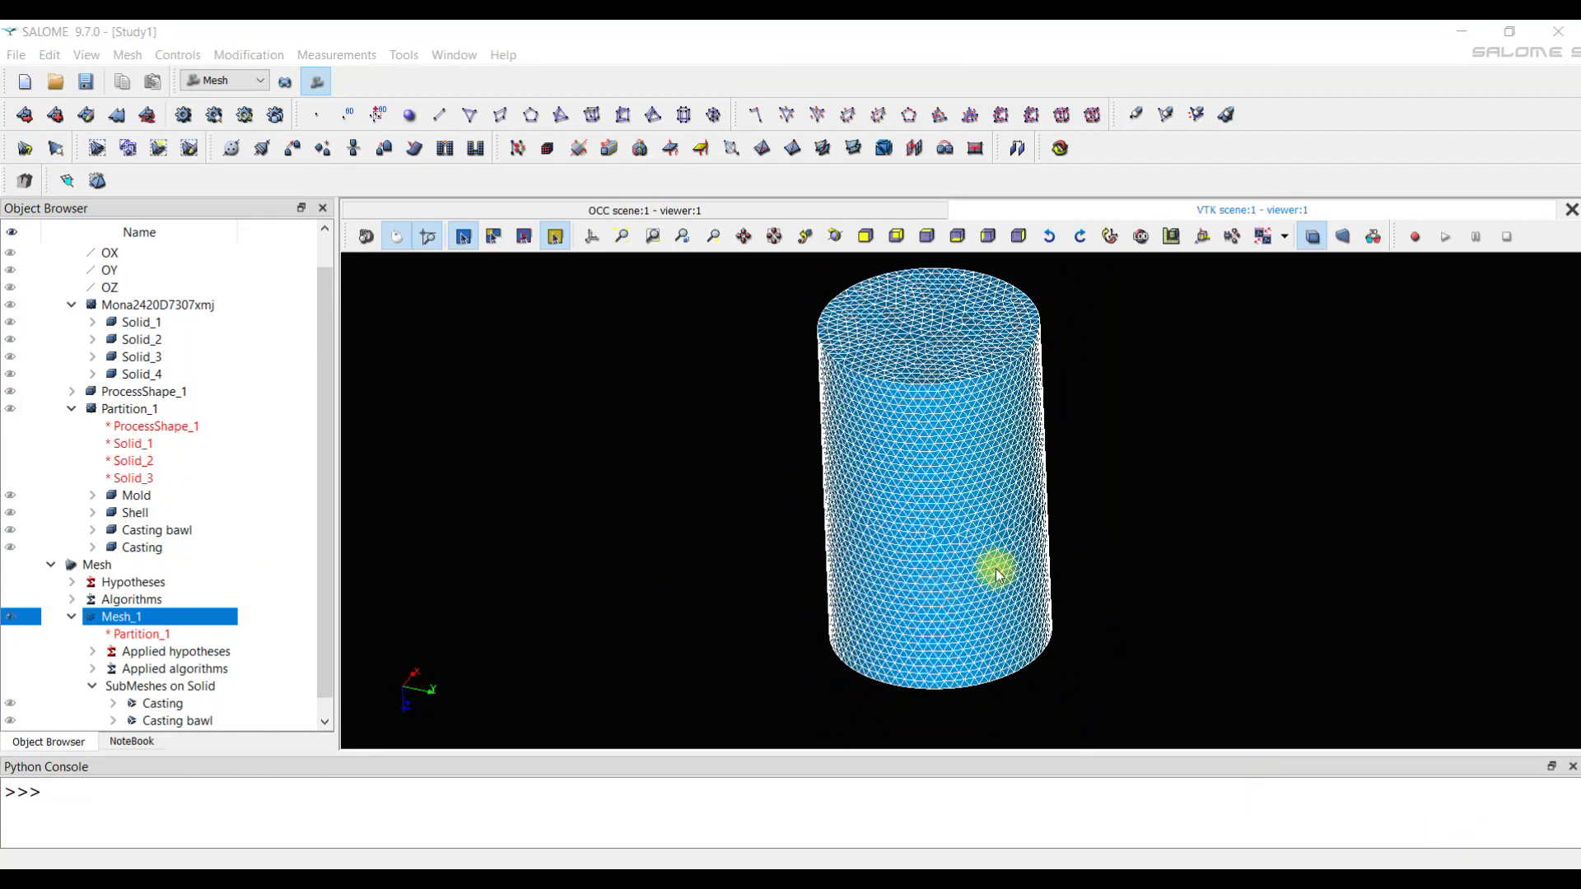
# Check and correct Mesh_1's 2D quality with 7 iterations, leaving 0 small-angle triangles.
pyautogui.click(68, 182)
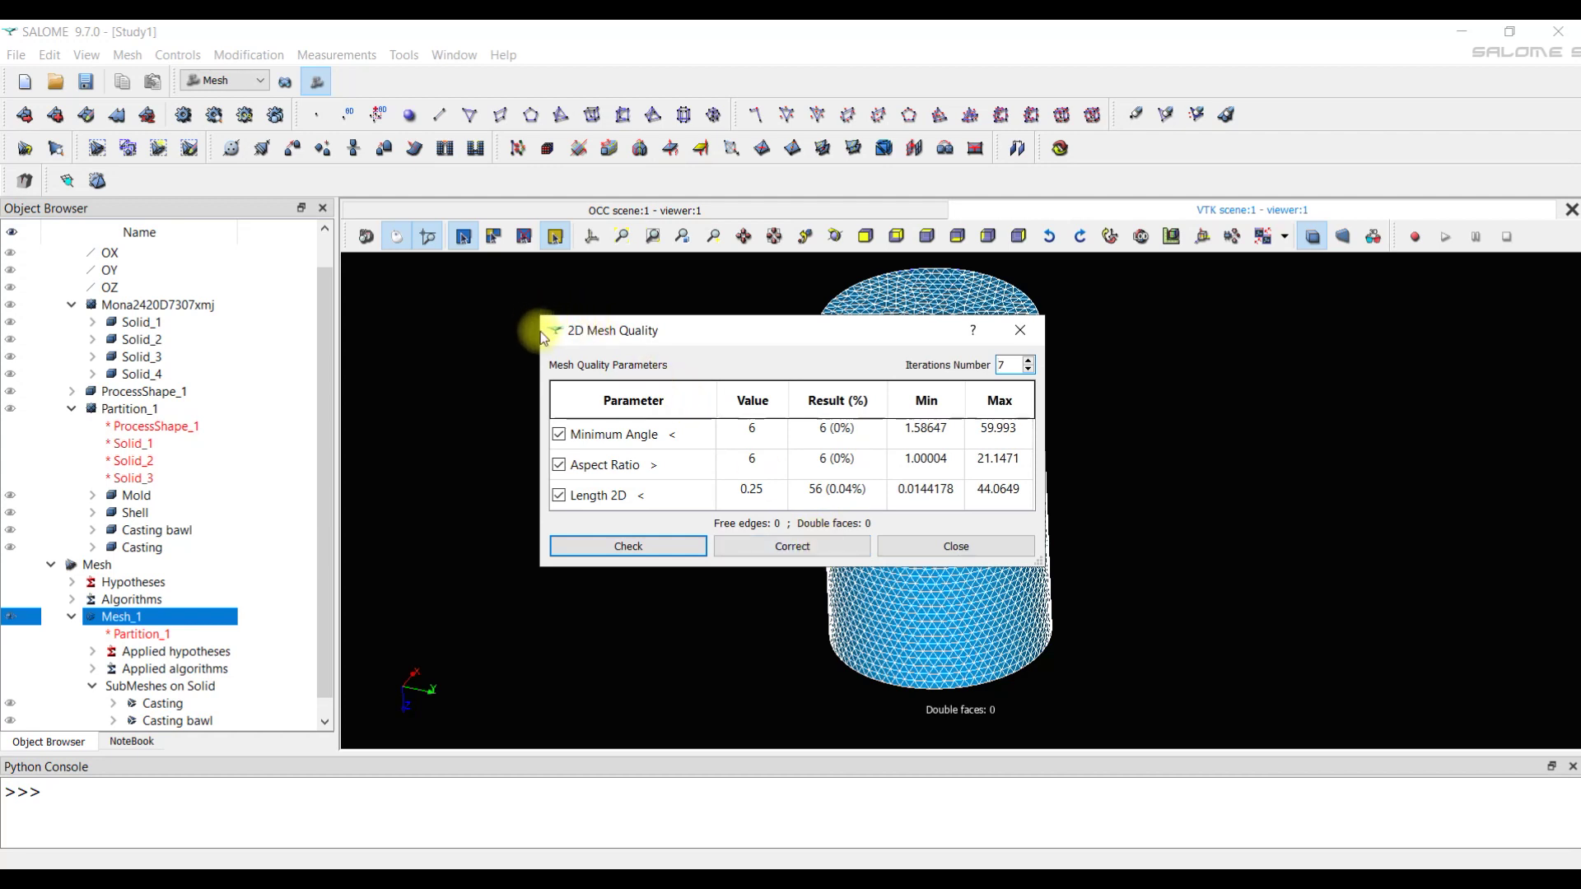
pyautogui.click(786, 547)
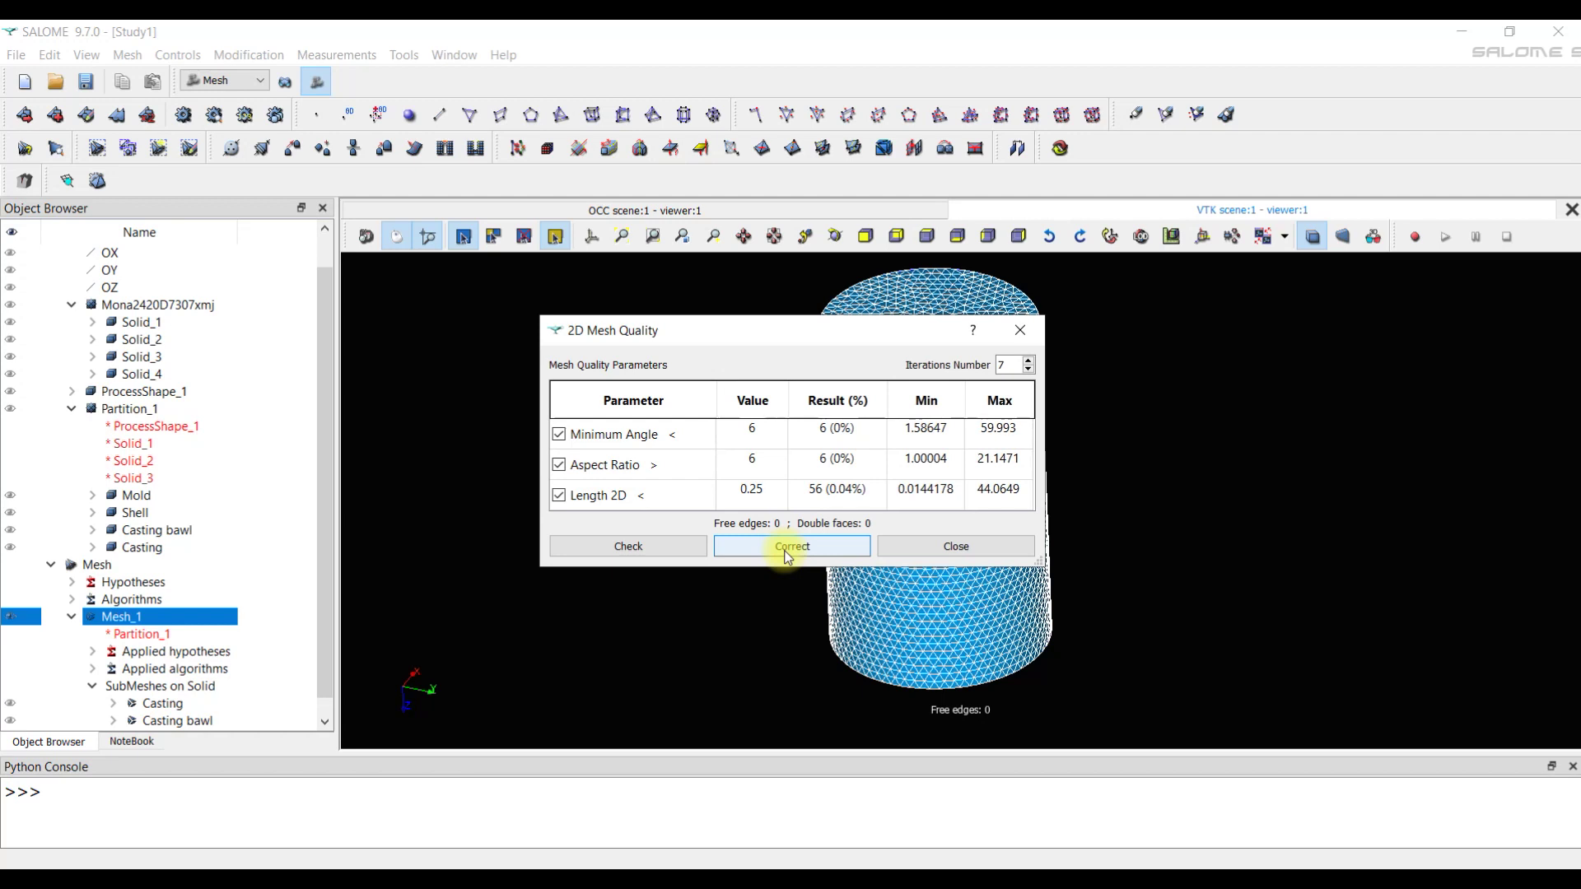
pyautogui.click(785, 549)
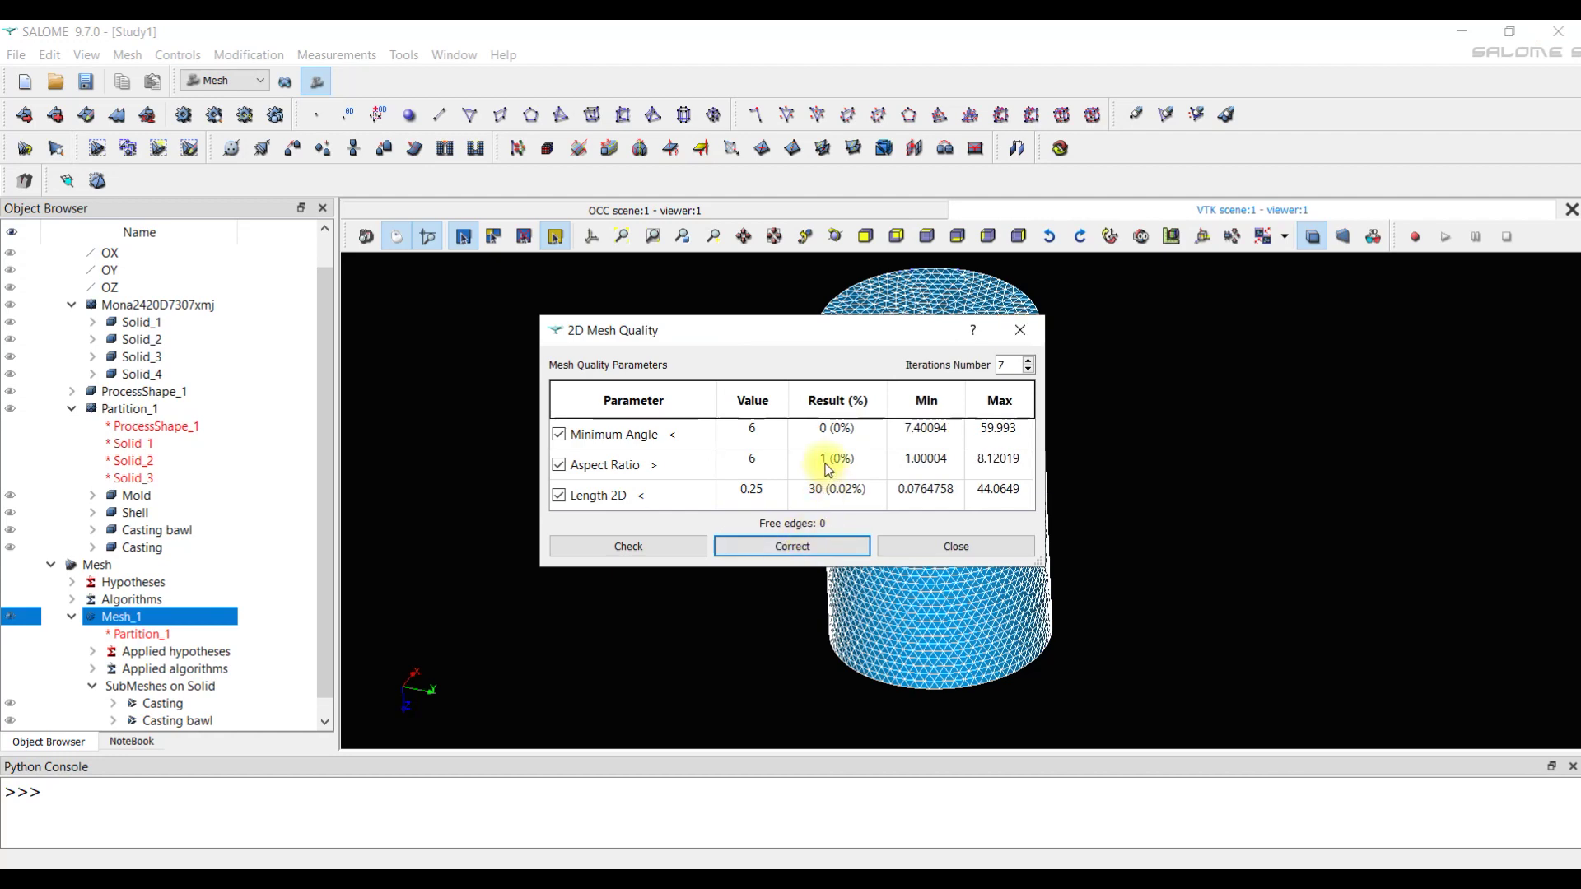
# Compute Mesh_1 as a 3D tetrahedral volume mesh with 340119 tetrahedra.
pyautogui.click(898, 545)
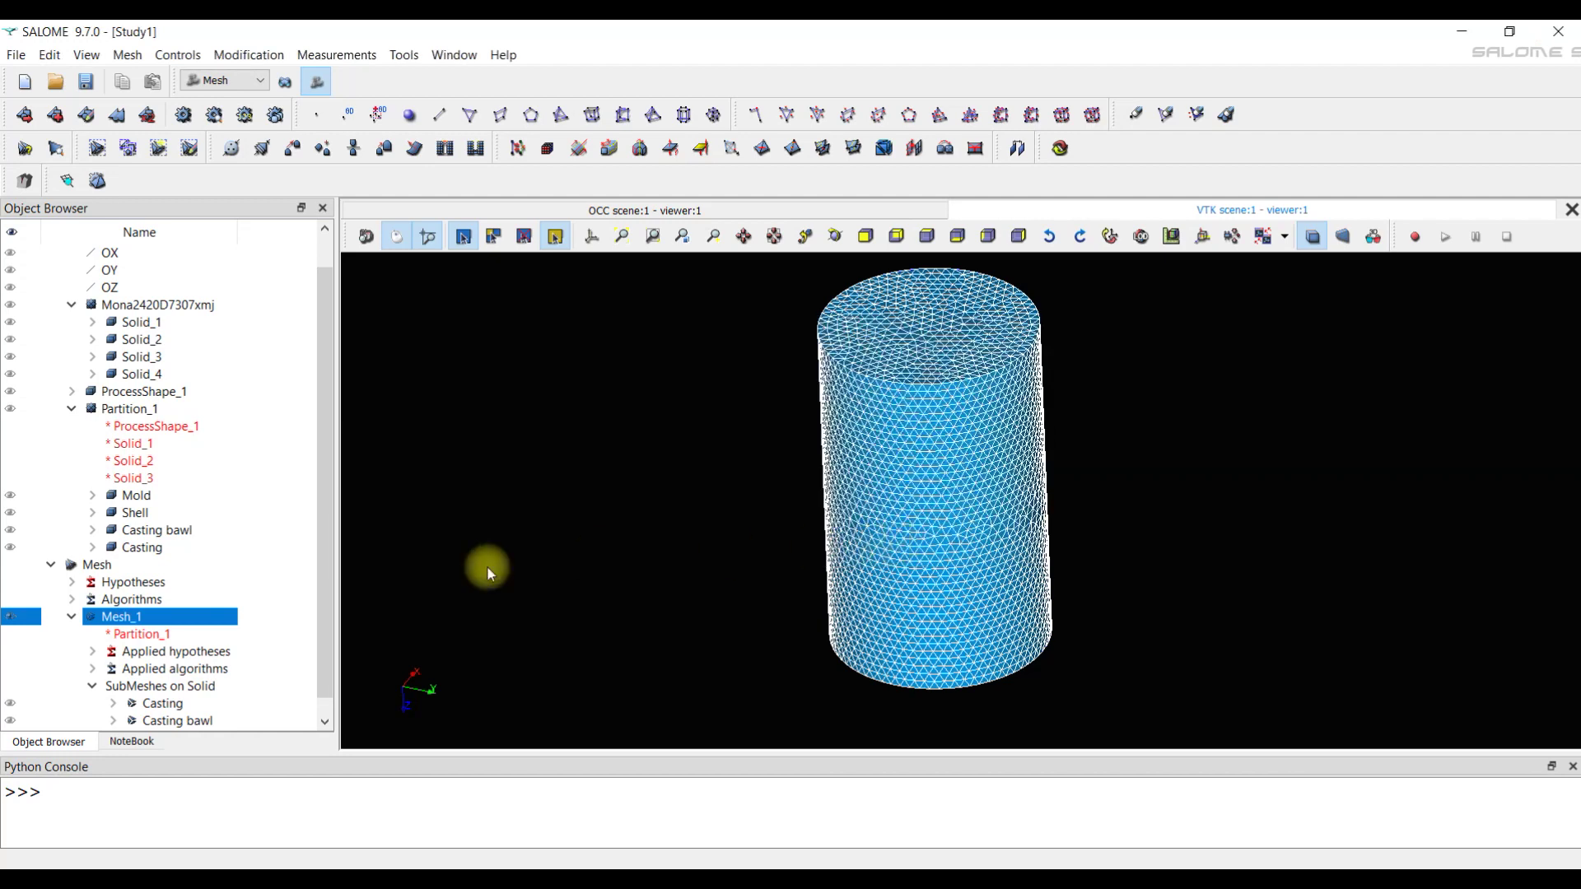
pyautogui.click(98, 183)
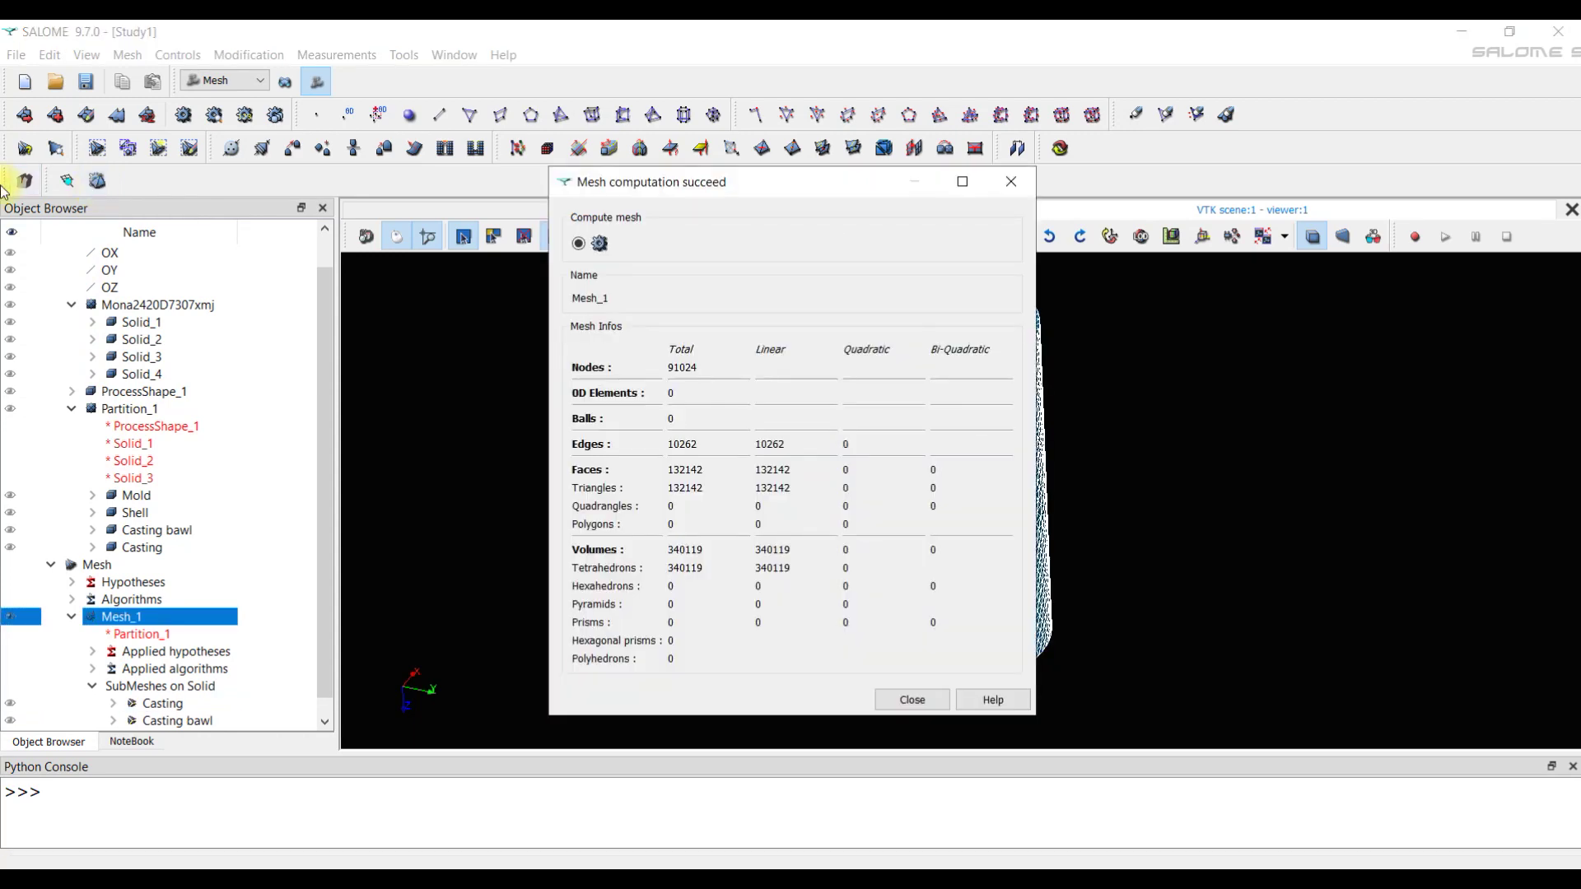
pyautogui.click(912, 700)
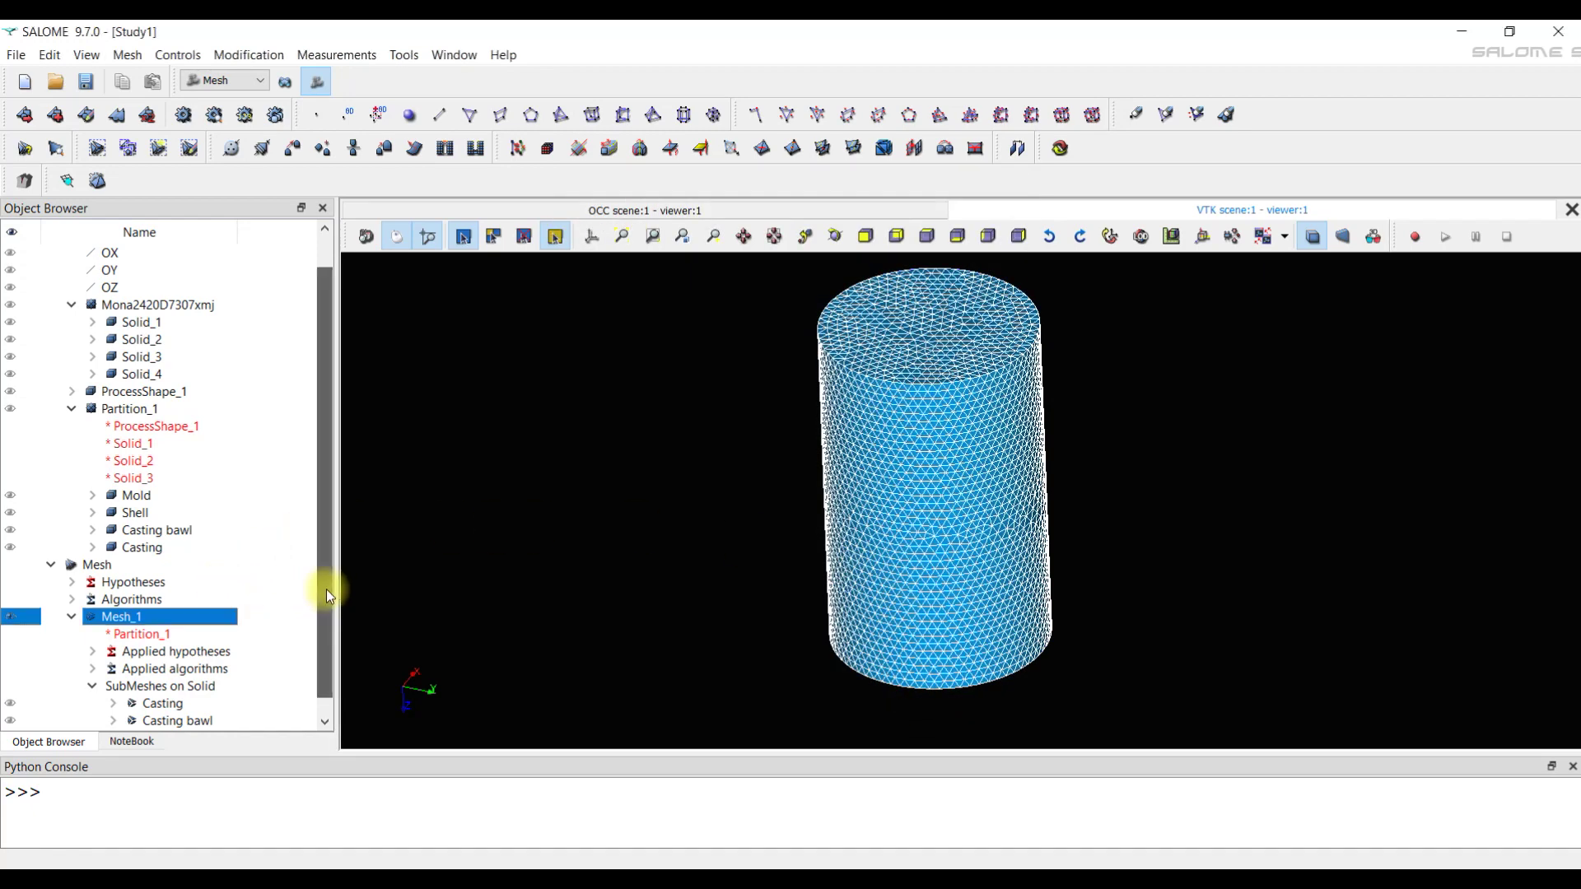
# Hide Mesh_1 in the viewer and toggle visibility of the Casting sub-mesh.
pyautogui.scroll(-1, 326, 589)
pyautogui.click(12, 600)
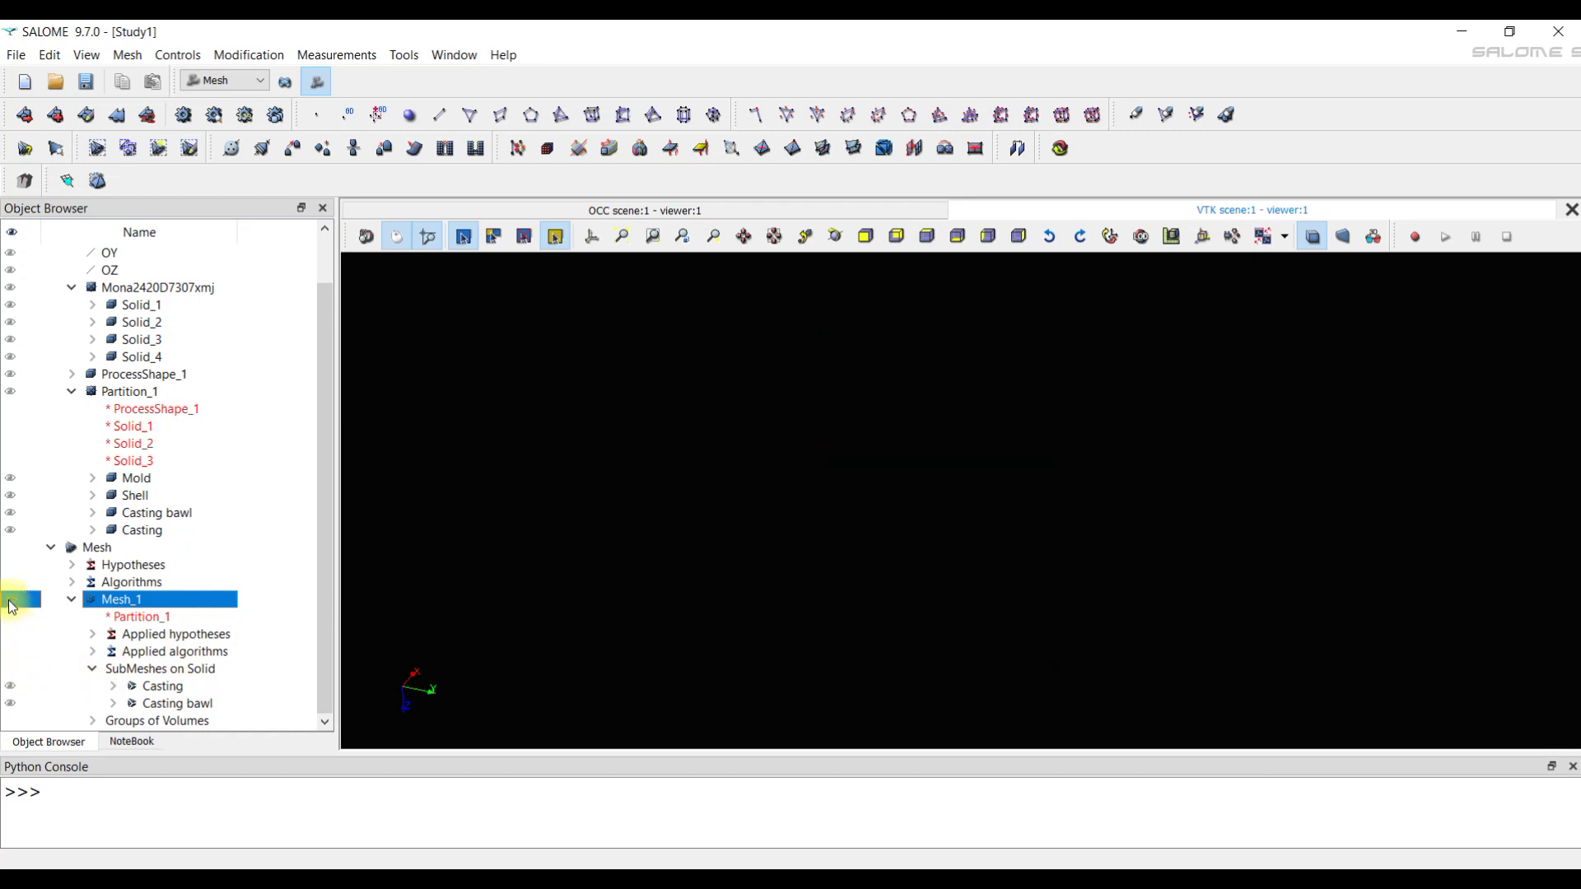
pyautogui.click(11, 686)
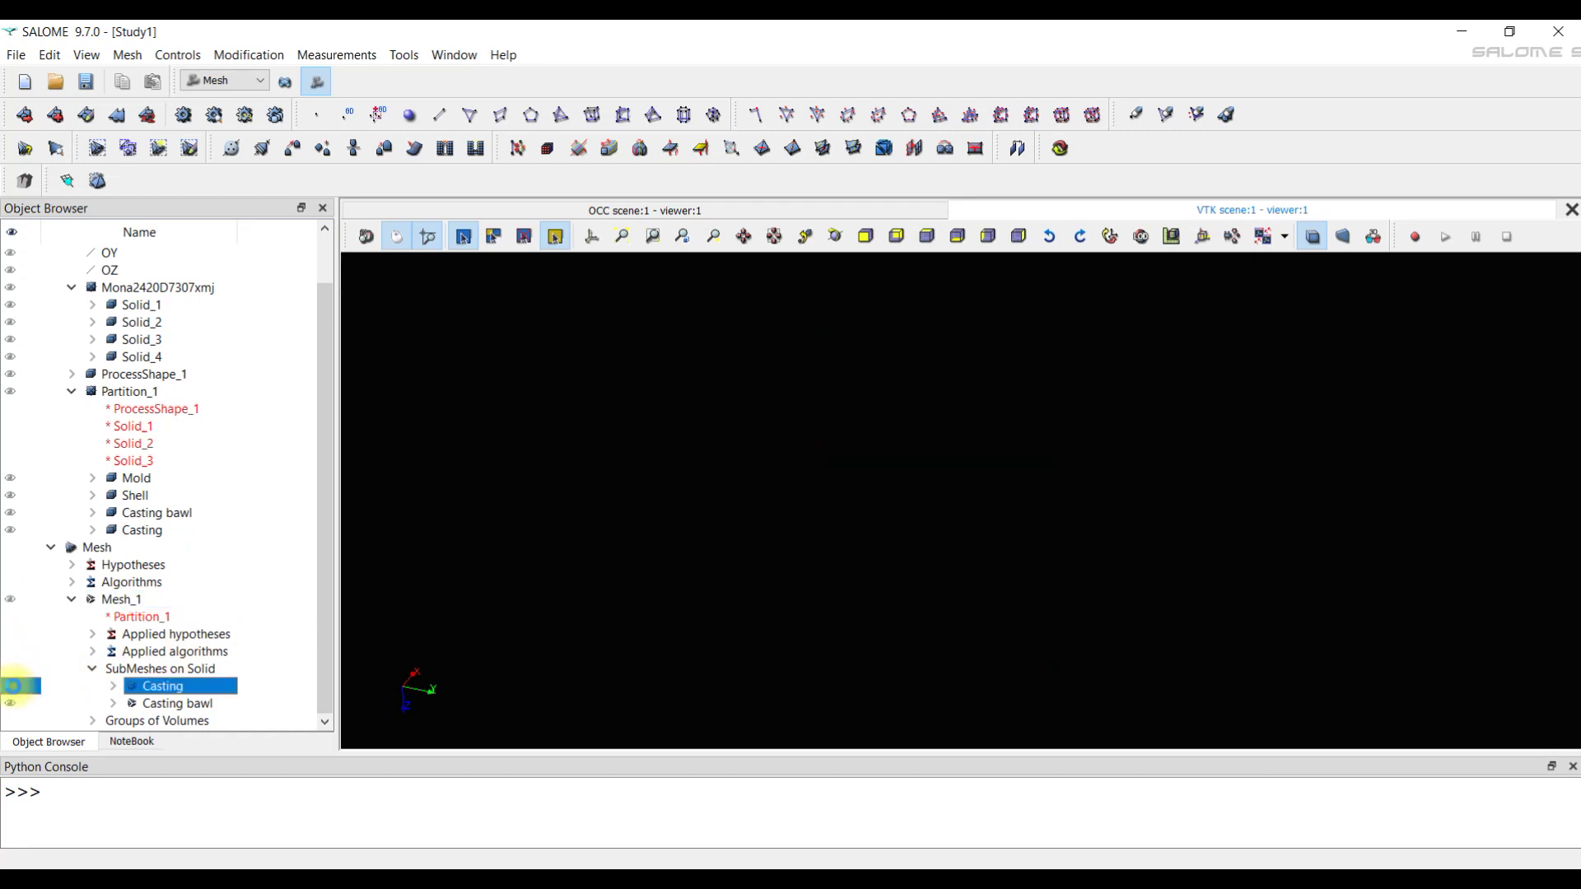